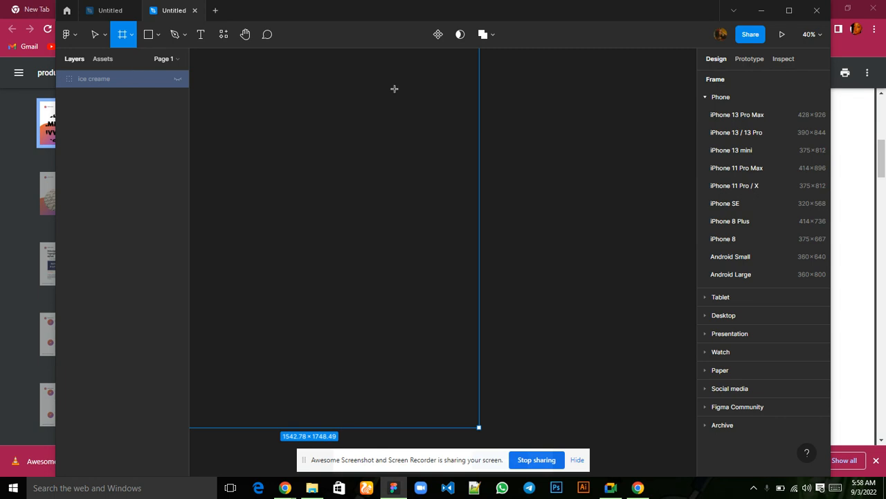
# Create a new frame from the MacBook Pro 16" desktop preset (1728 × 1117).
pyautogui.click(705, 315)
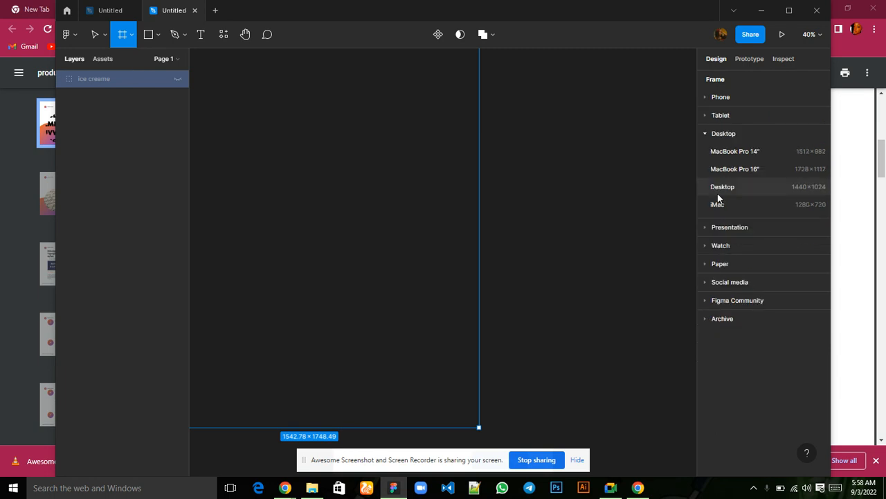
pyautogui.click(762, 170)
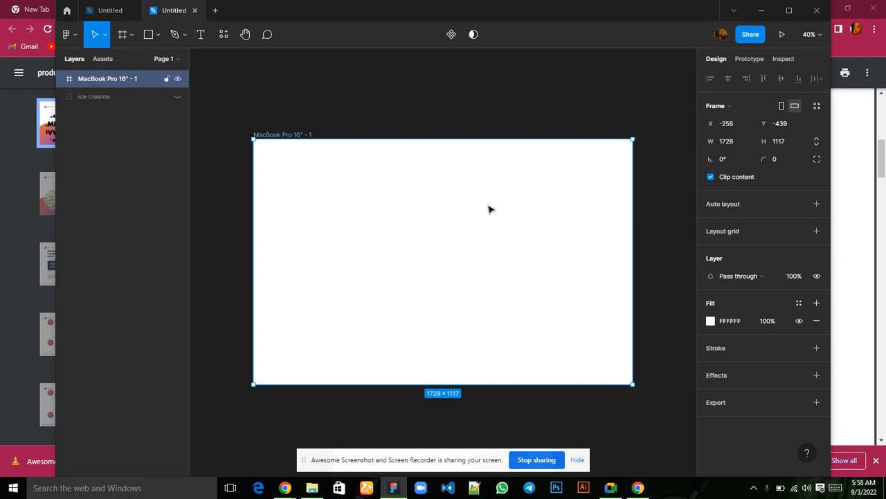
# Place a rectangle on the empty canvas above the MacBook Pro frame and enlarge it to about 257 × 174.
pyautogui.scroll(1, 489, 208)
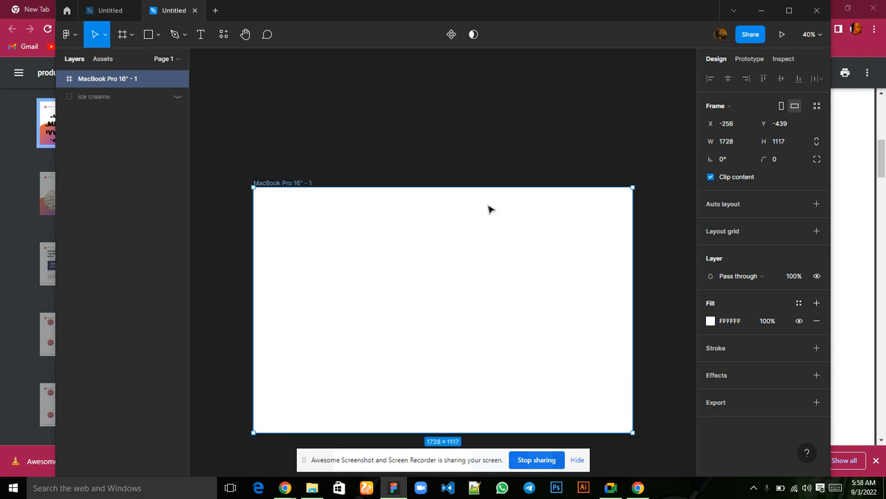
pyautogui.click(148, 36)
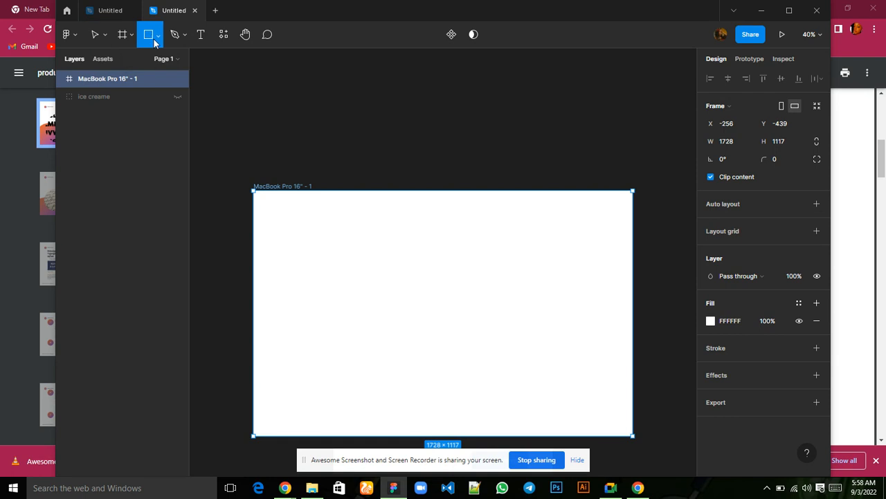
pyautogui.click(270, 76)
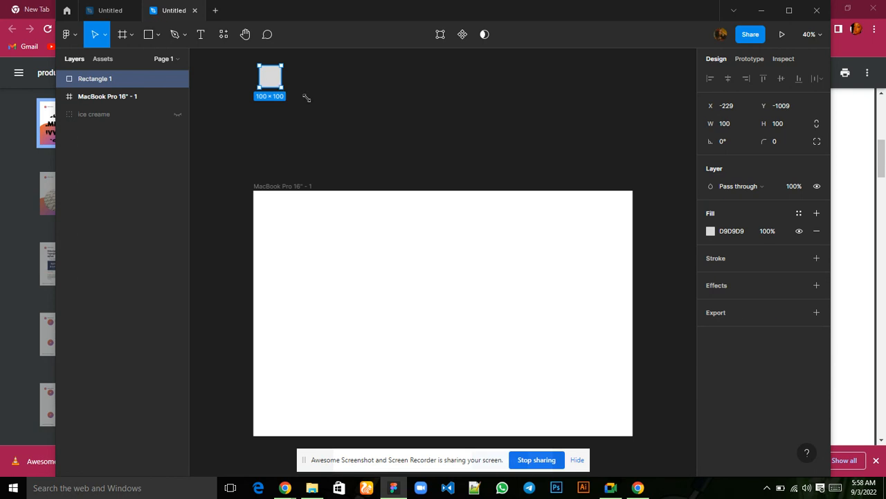
pyautogui.moveTo(282, 89); pyautogui.dragTo(316, 104)
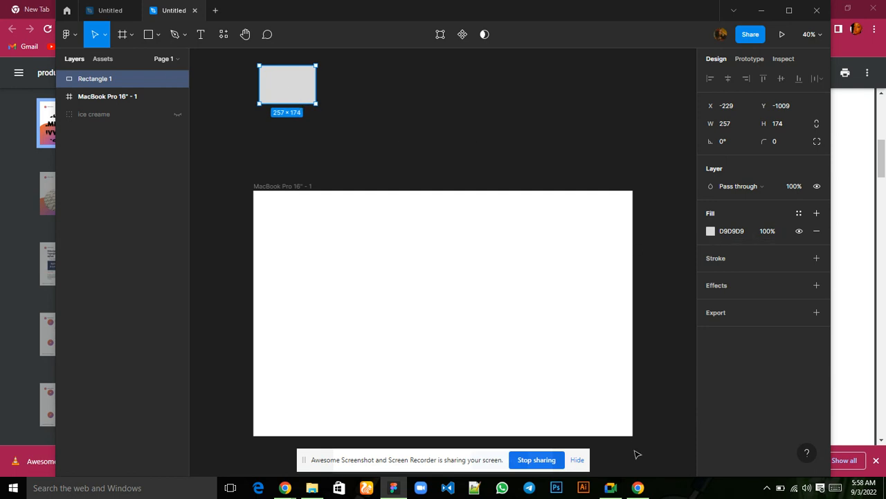
# Duplicate the rectangle four times to form an evenly spaced horizontal row of five swatches above the frame.
pyautogui.moveTo(610, 491)
pyautogui.click(598, 461)
pyautogui.hotkey('ctrl', 'd')
pyautogui.moveTo(295, 93); pyautogui.dragTo(377, 94)
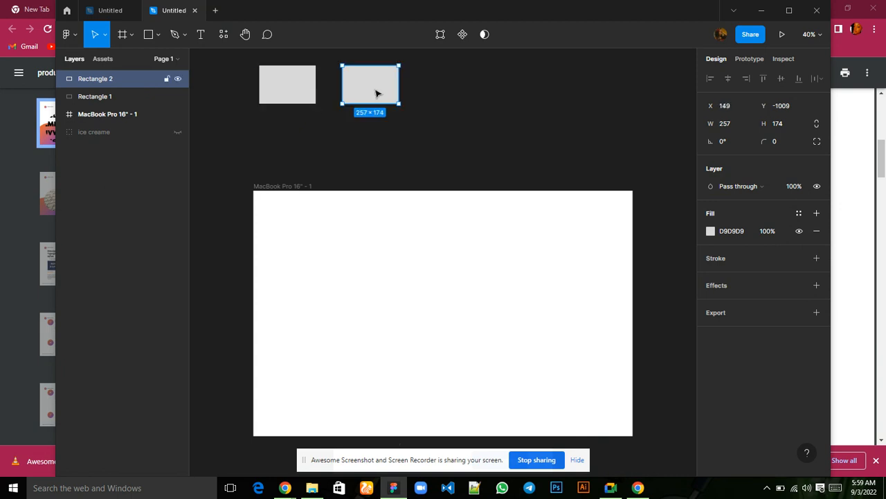
pyautogui.hotkey('ctrl', 'd')
pyautogui.hotkey('ctrl', 'd')
pyautogui.hotkey('ctrl', 'd')
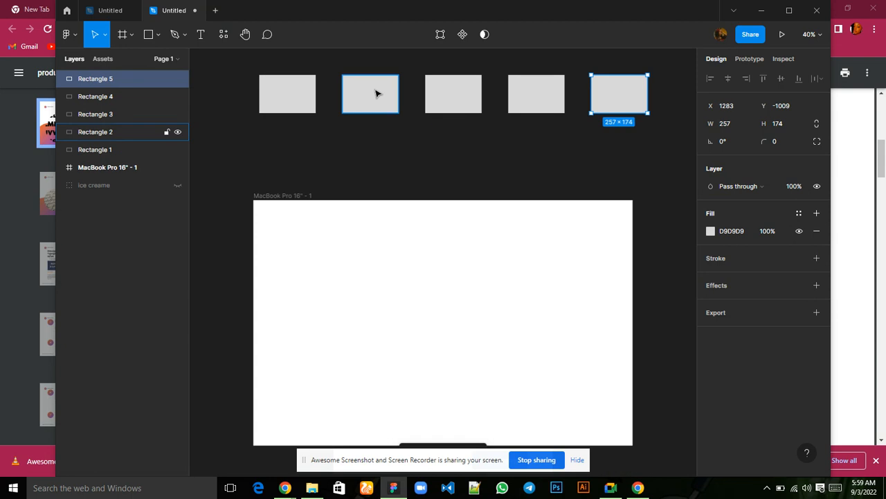
# Set the fill of the first swatch to F3AFC3 and the second swatch to D8D7C9.
pyautogui.click(281, 109)
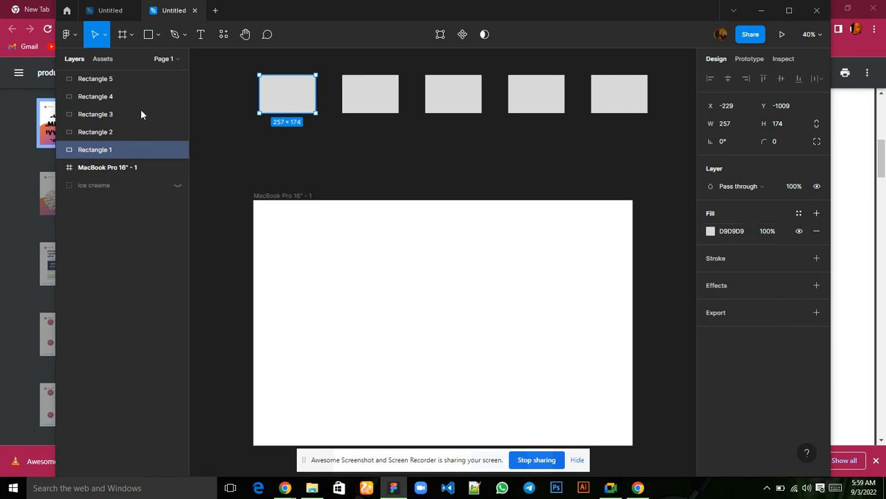
pyautogui.click(729, 231)
pyautogui.press('Return')
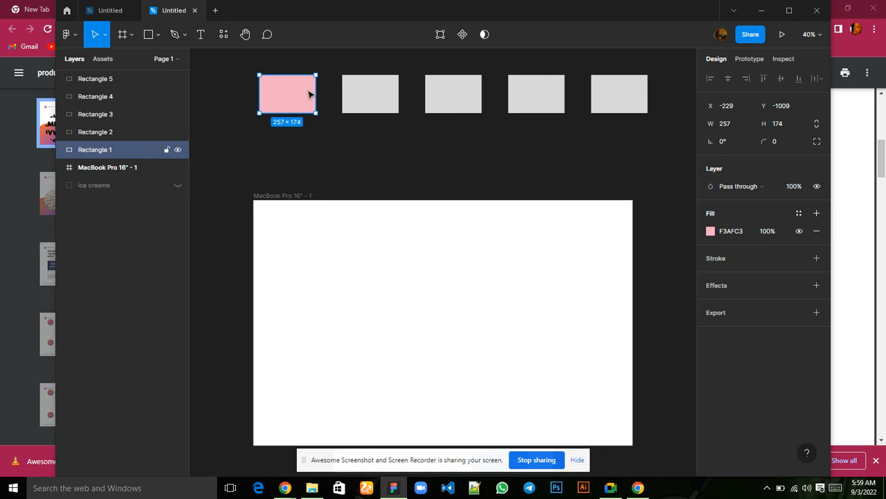
pyautogui.click(380, 90)
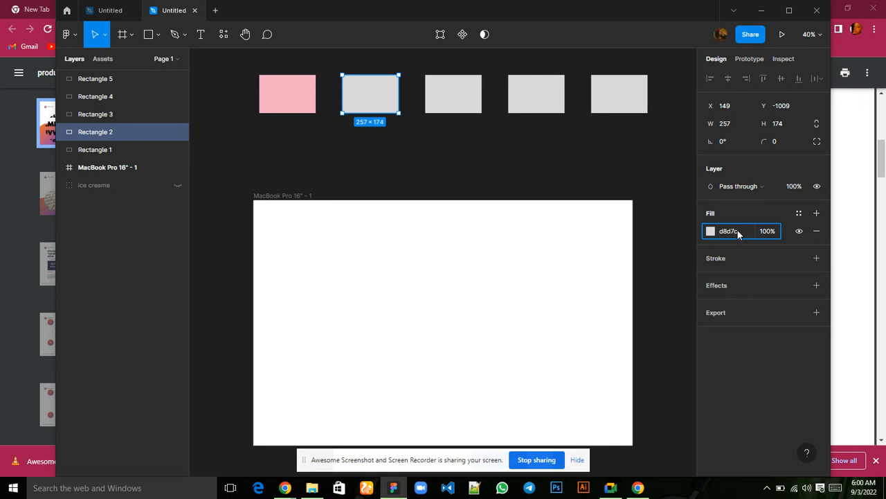
pyautogui.press('Return')
# Set the fill colour of the third swatch in the row to C6A87A.
pyautogui.click(448, 98)
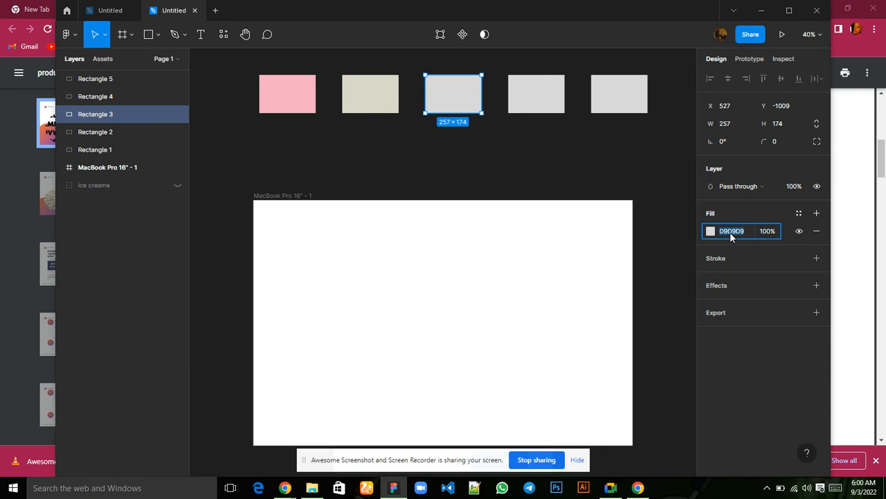
pyautogui.write('6a87a')
pyautogui.press('Return')
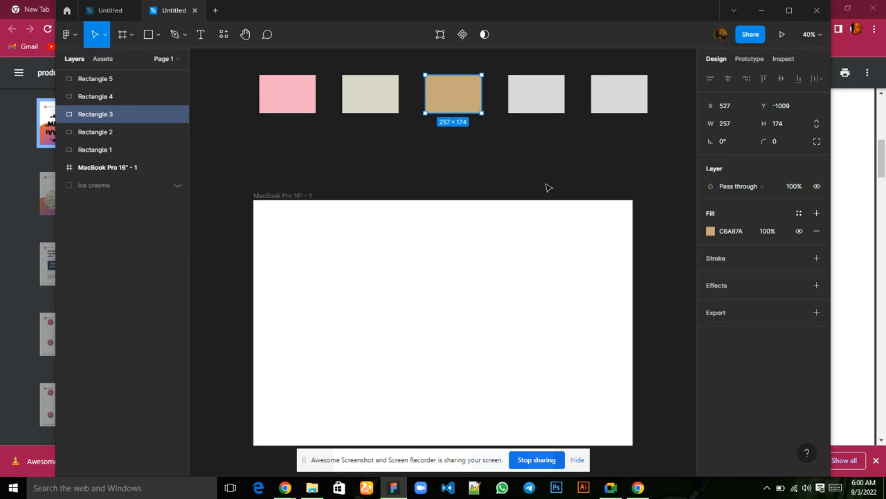
# Set the fill colour of the fourth swatch in the row to 53403A.
pyautogui.click(555, 109)
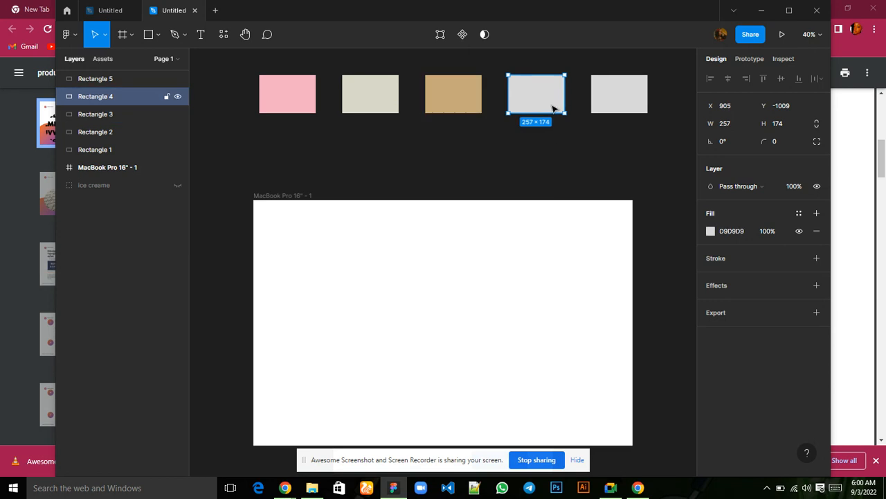
pyautogui.click(734, 236)
pyautogui.write('53403A')
pyautogui.press('Return')
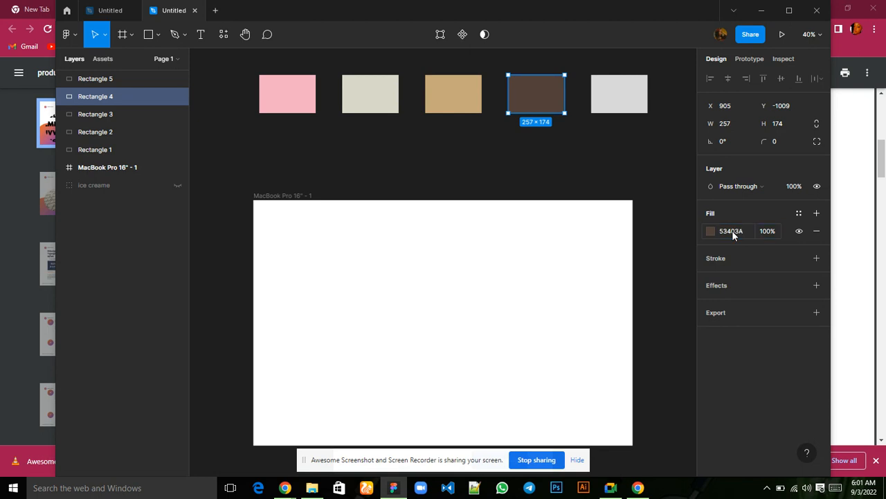
# Set the fill colour of the fifth swatch in the row to E7104E.
pyautogui.click(619, 102)
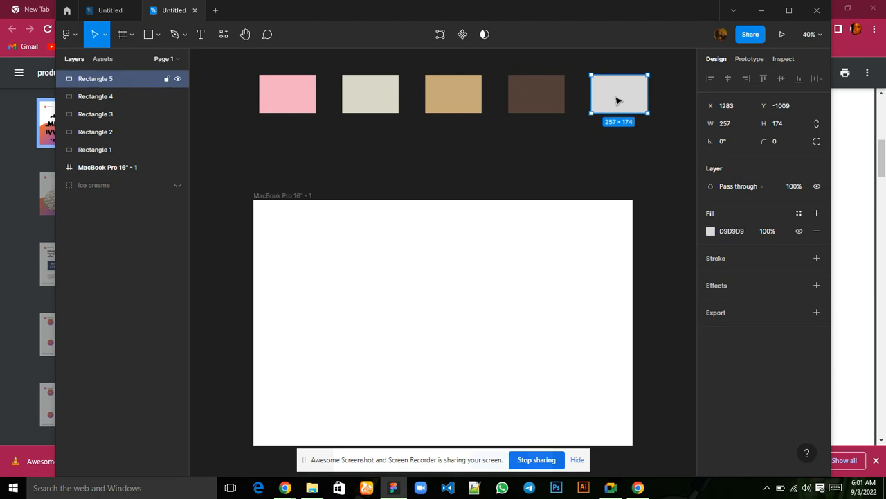
pyautogui.click(733, 232)
pyautogui.press('Return')
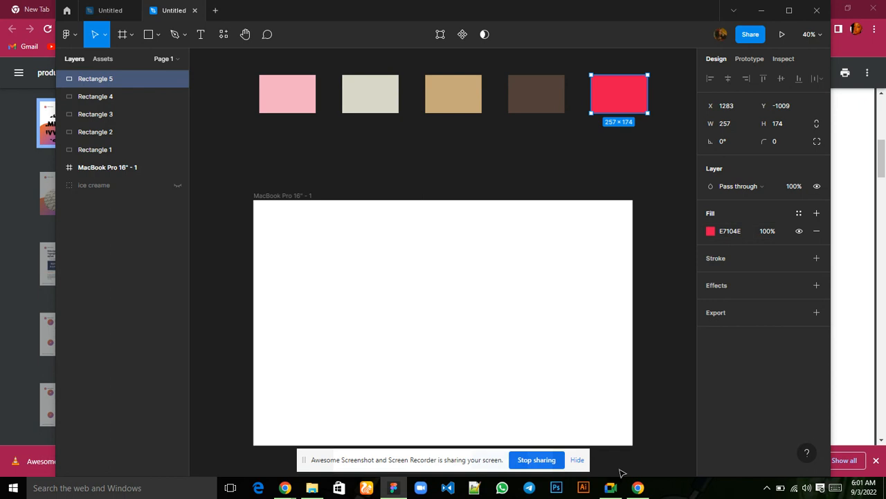
# Copy the first swatch's hex code F3AFC3, switch to Google Meet and send it in the in-call messages.
pyautogui.moveTo(610, 486)
pyautogui.moveTo(593, 444)
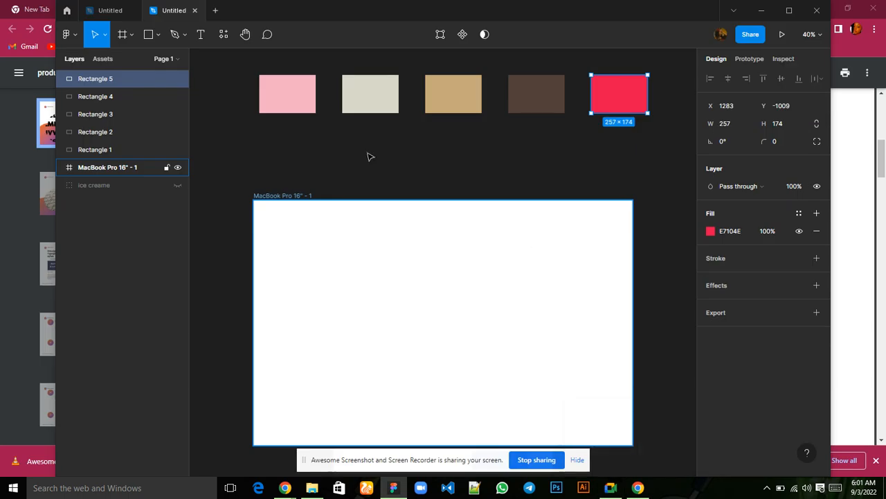
pyautogui.click(300, 102)
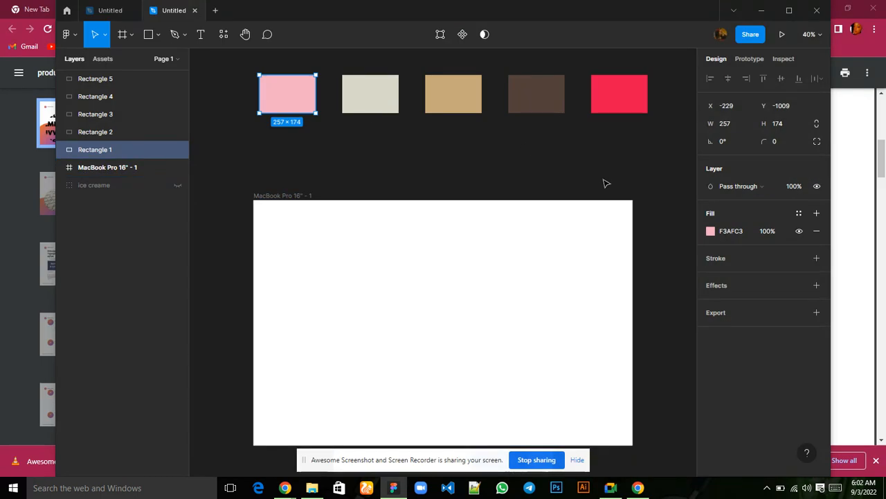
pyautogui.click(729, 230)
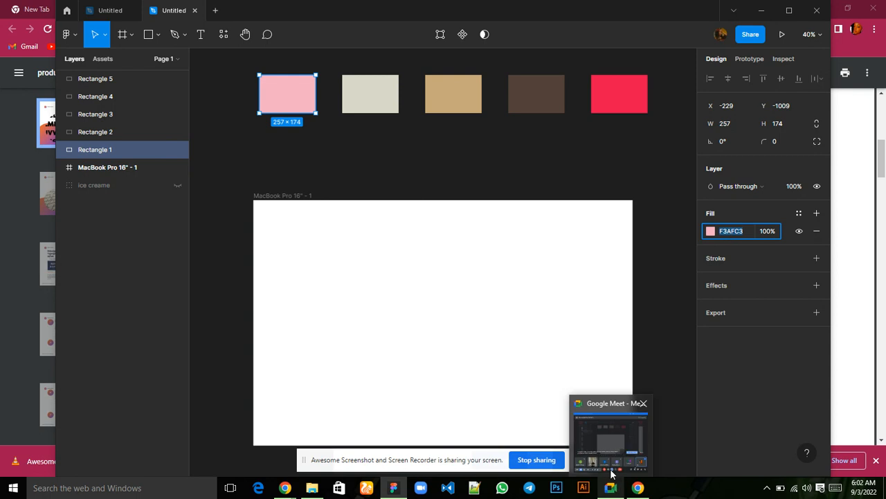
pyautogui.click(611, 444)
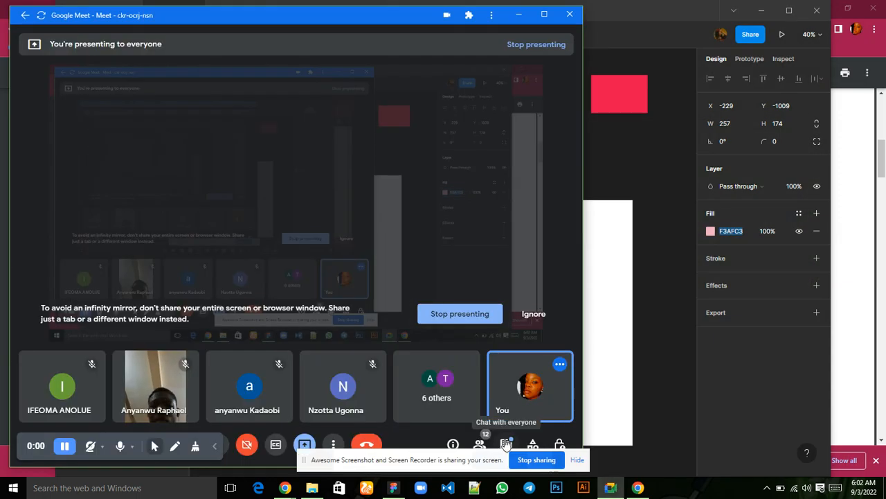
pyautogui.click(506, 443)
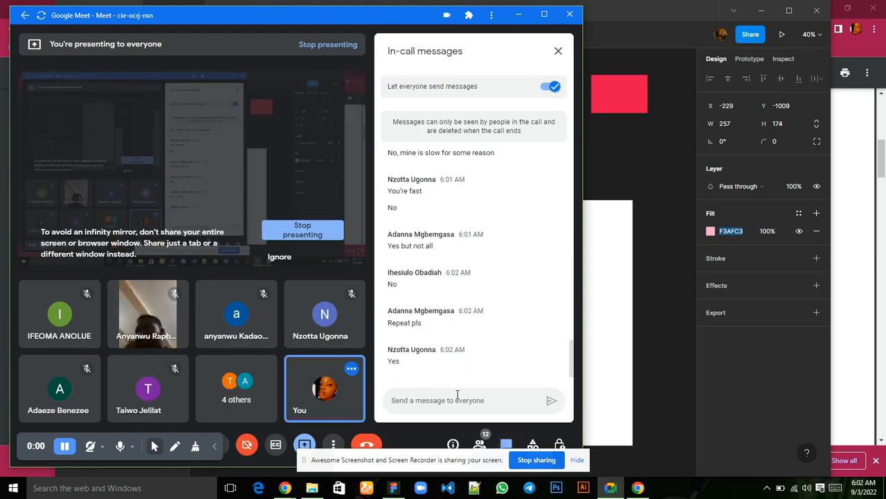
pyautogui.click(457, 394)
pyautogui.write('F3AFC3')
pyautogui.press('Return')
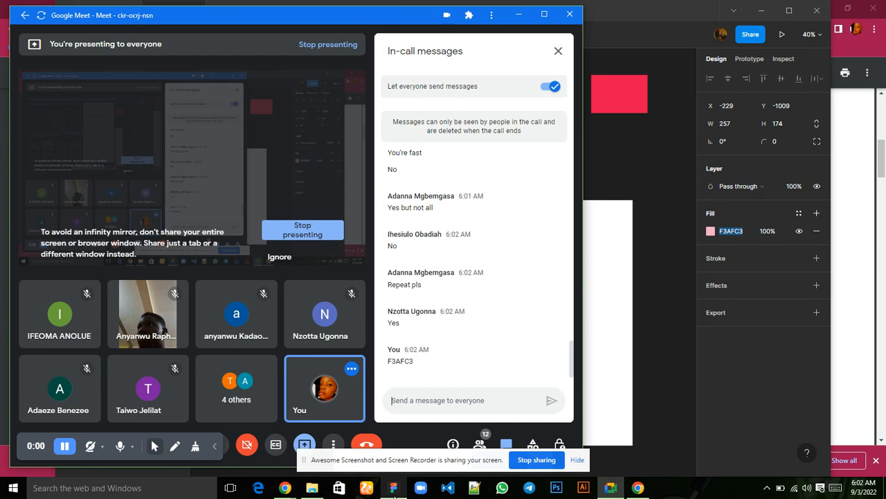
# Return to Figma, copy the second swatch's hex code D8D7C9 and send it in the Google Meet chat.
pyautogui.moveTo(394, 493)
pyautogui.click(383, 447)
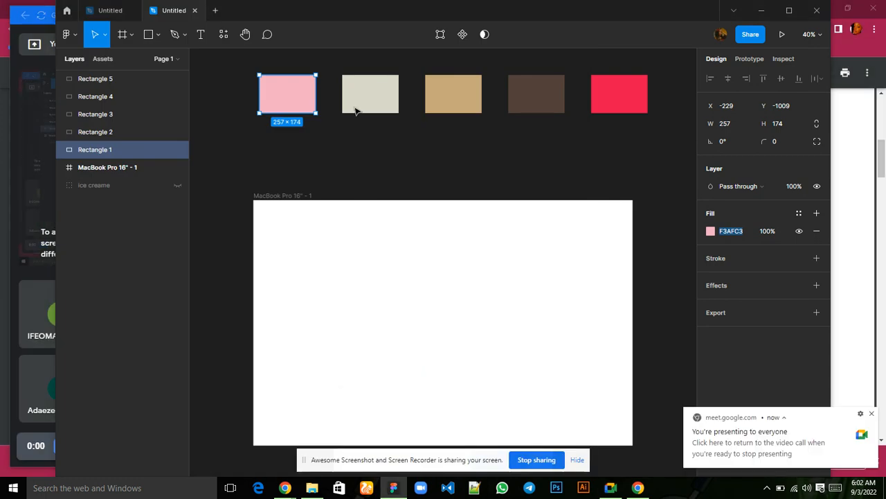
pyautogui.click(364, 95)
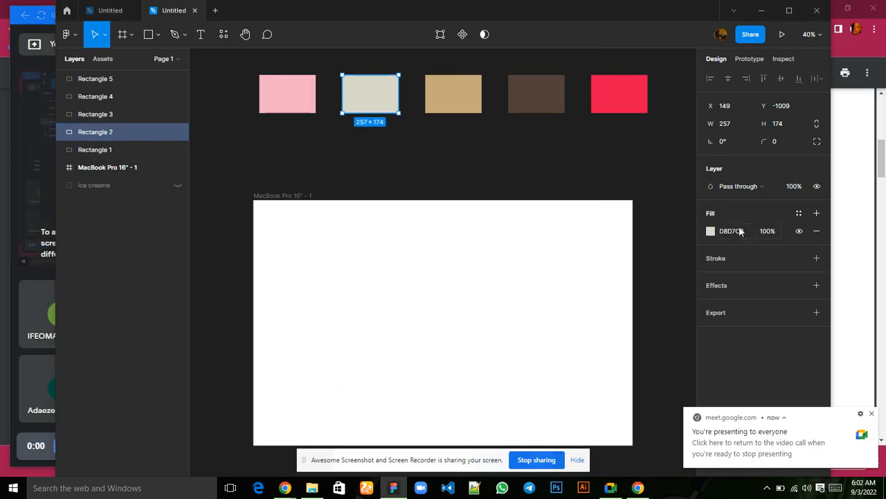
pyautogui.click(731, 232)
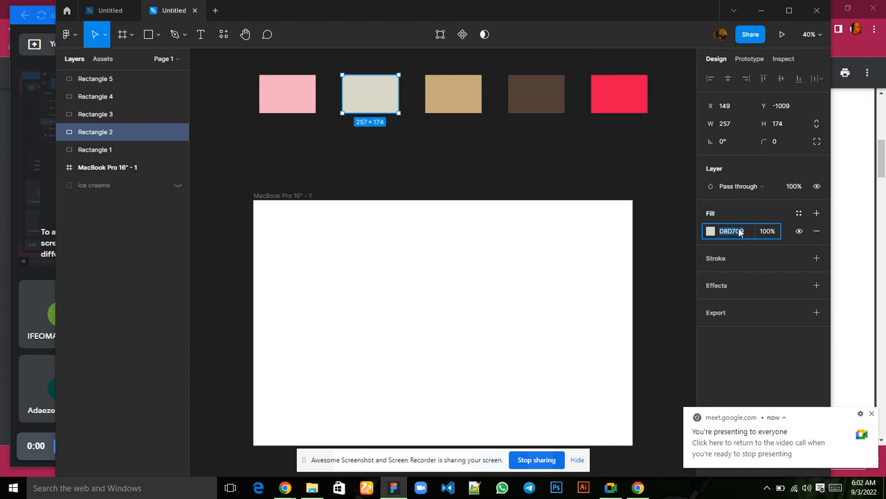
pyautogui.moveTo(611, 490)
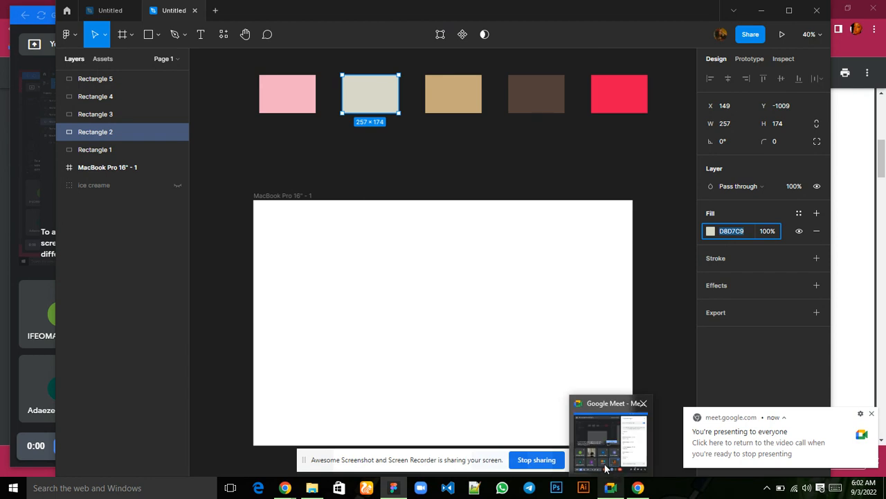
pyautogui.click(610, 414)
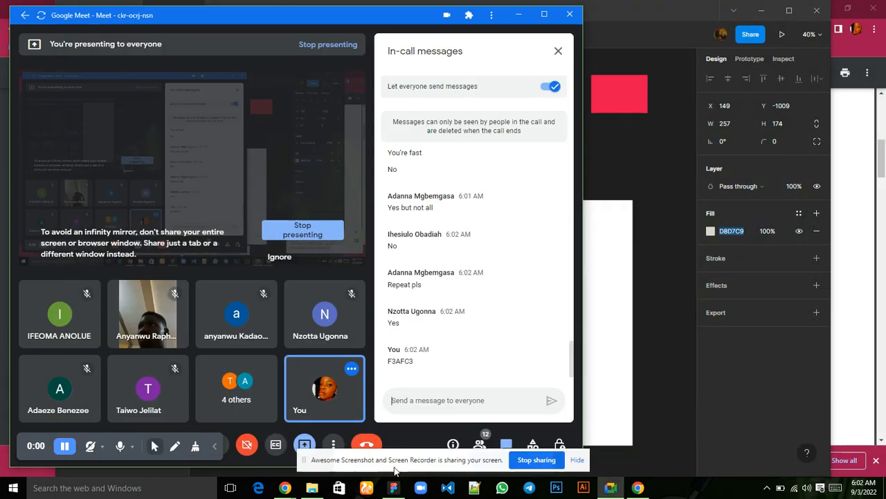
pyautogui.click(399, 399)
pyautogui.write('D8D7C9')
pyautogui.press('Return')
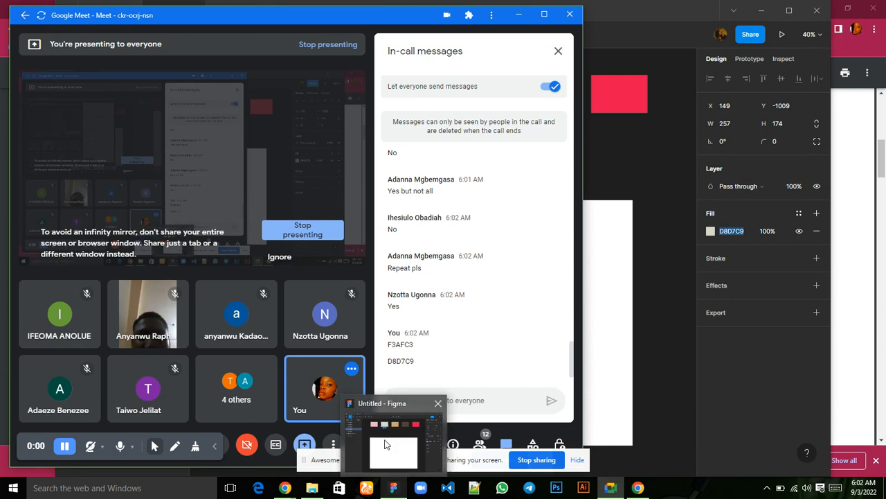
# Go back to Figma, copy the third swatch's hex code C6A87A and post it in the Google Meet chat.
pyautogui.click(394, 487)
pyautogui.click(448, 95)
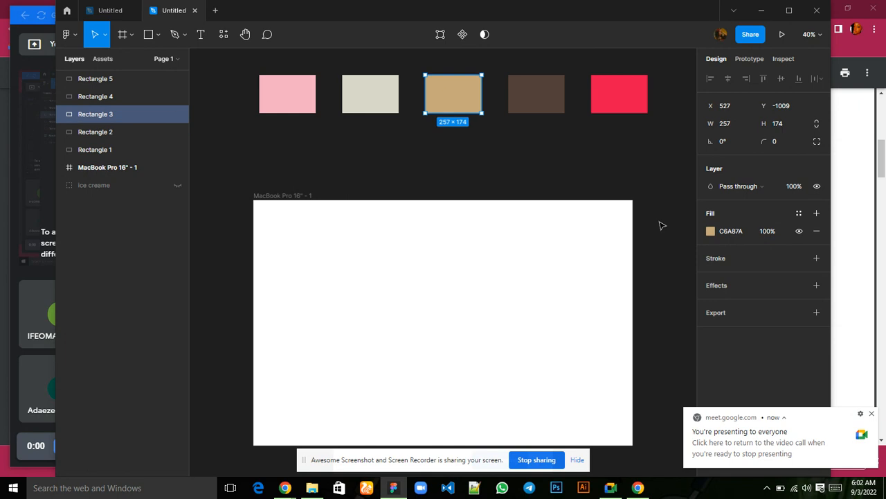
pyautogui.click(741, 233)
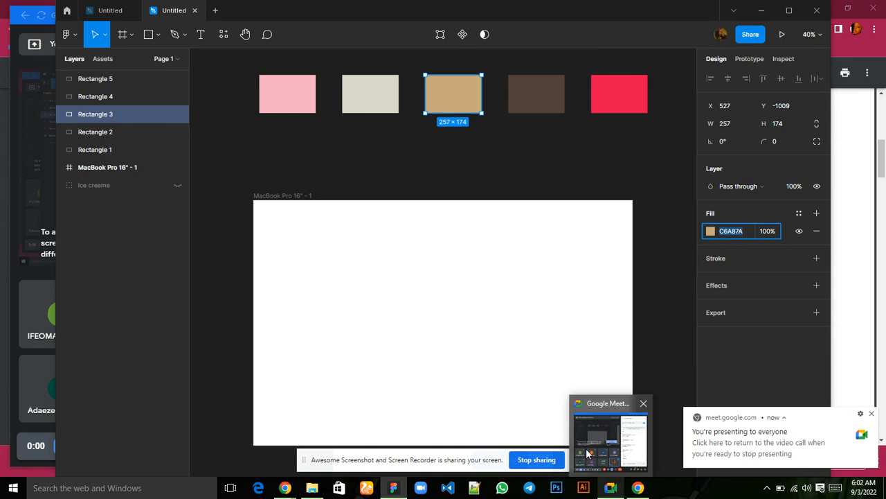
pyautogui.click(586, 454)
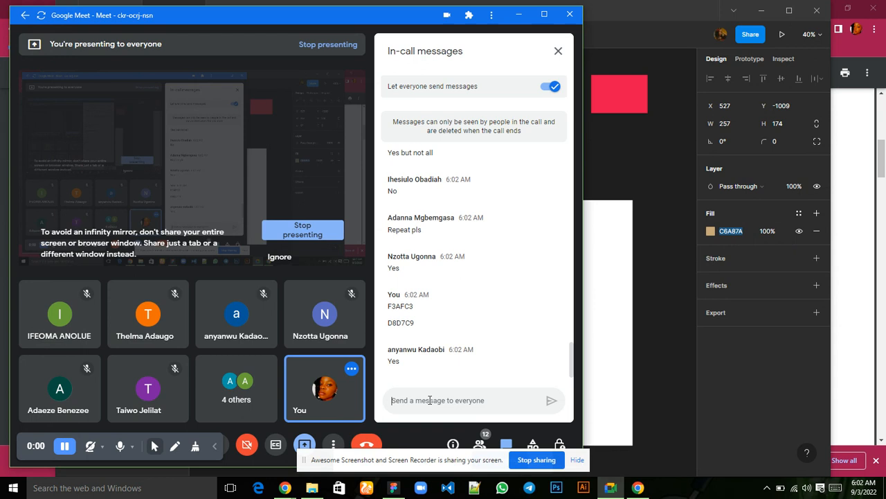
pyautogui.write('C6A87A')
pyautogui.press('Return')
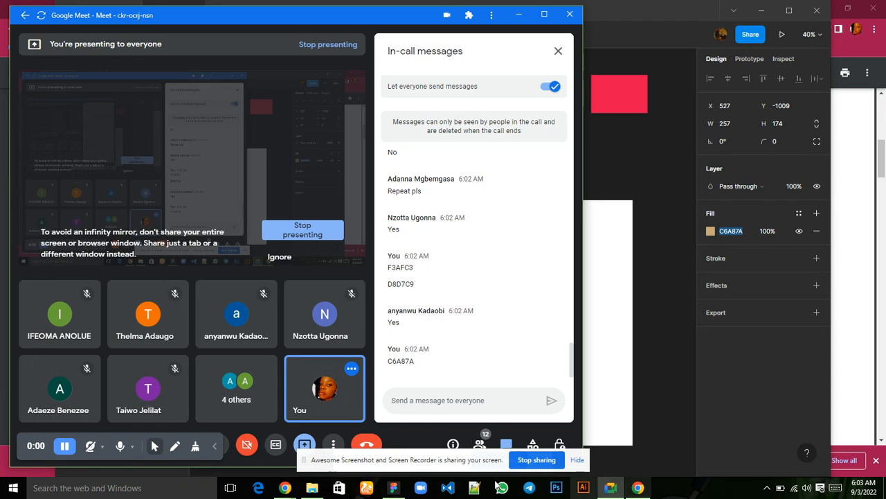
pyautogui.moveTo(393, 488)
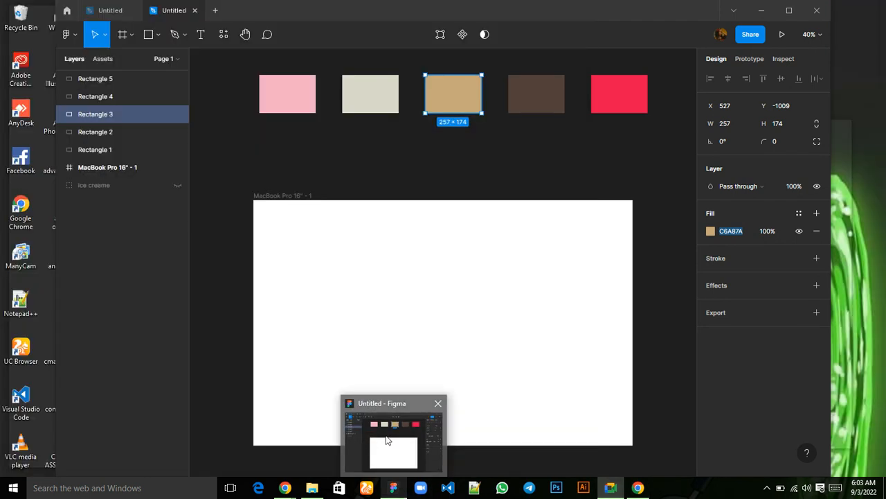
# Go back to Figma, copy the fourth swatch's hex code 53403A and send it in the Google Meet chat.
pyautogui.click(387, 440)
pyautogui.click(111, 96)
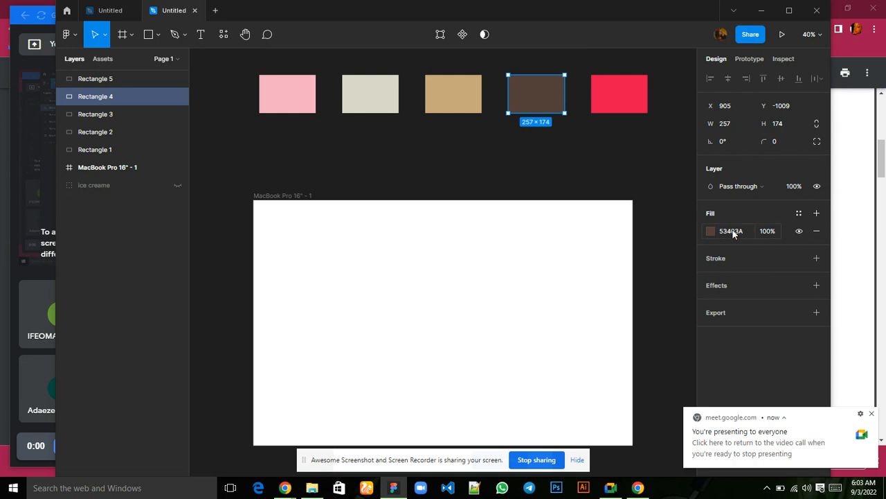
pyautogui.click(734, 232)
pyautogui.hotkey('ctrl', 'c')
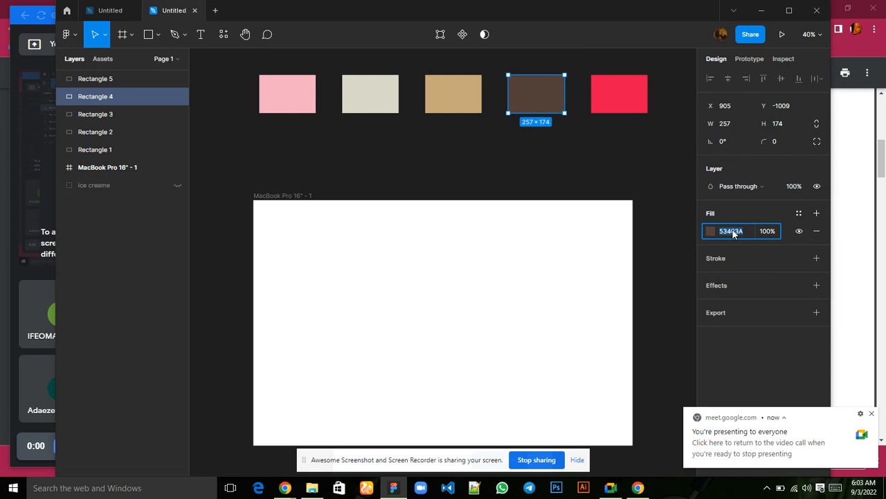
pyautogui.moveTo(611, 487)
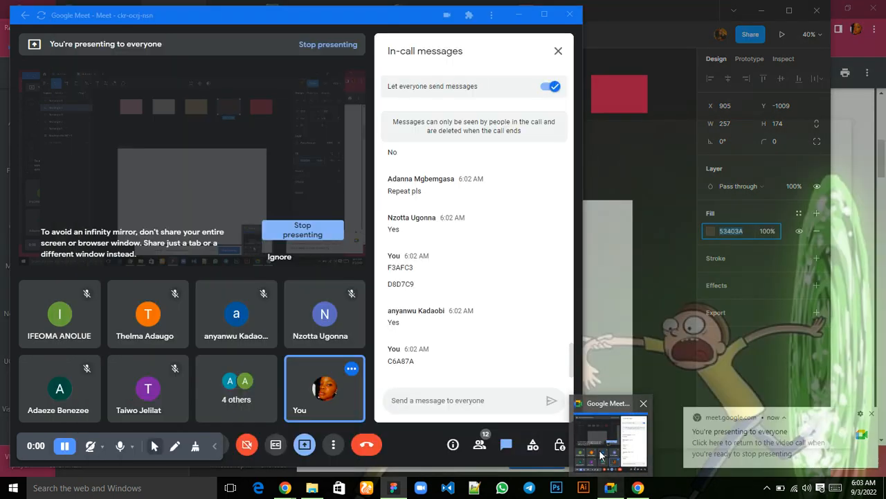
pyautogui.click(601, 455)
pyautogui.hotkey('ctrl', 'v')
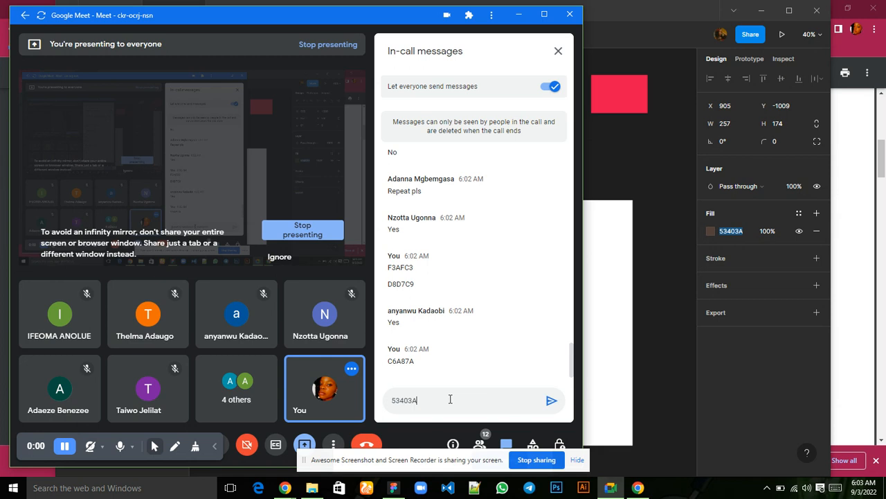
pyautogui.press('Return')
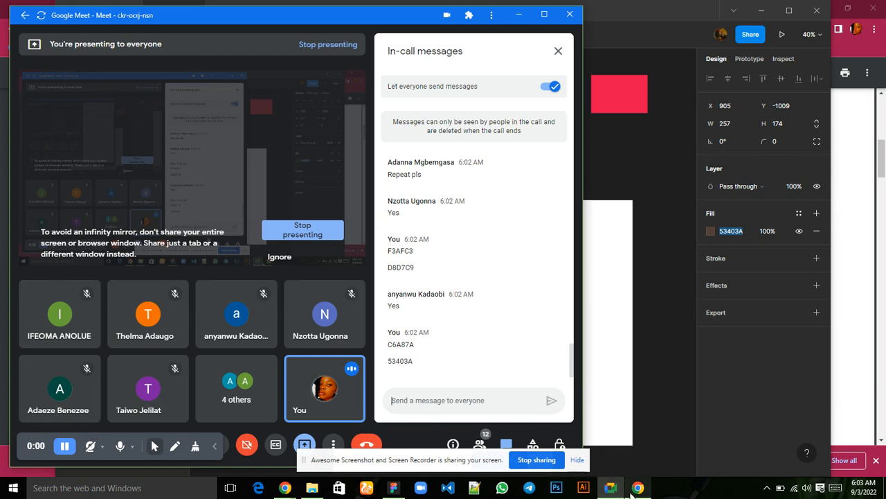
# Return to Figma, copy the fifth swatch's hex code E7104E and post it in the Google Meet in-call messages.
pyautogui.moveTo(393, 488)
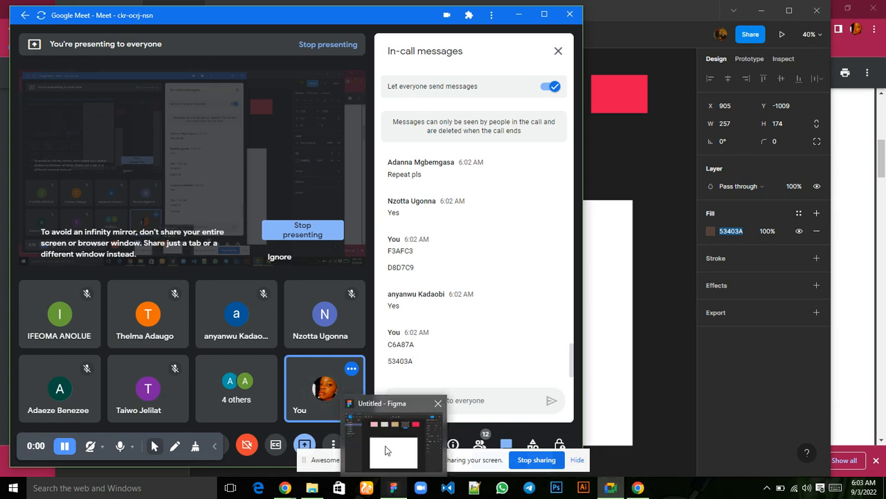
pyautogui.click(387, 447)
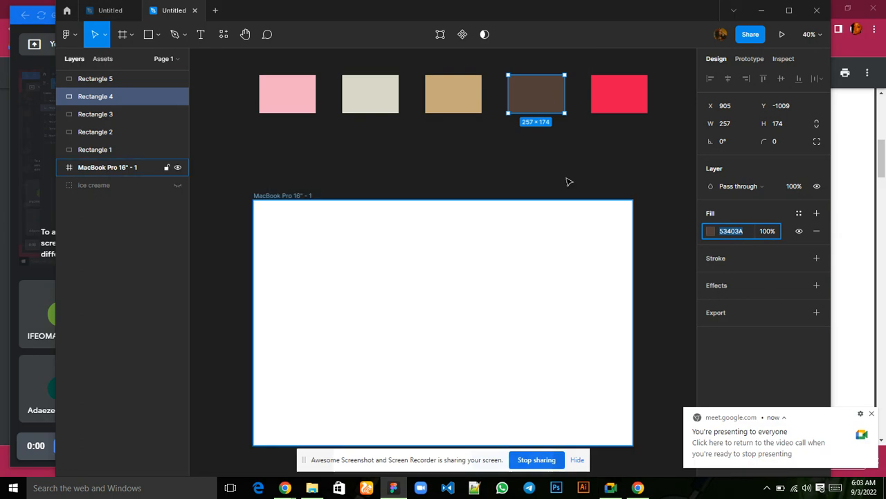
pyautogui.click(632, 100)
pyautogui.click(736, 232)
pyautogui.hotkey('ctrl', 'c')
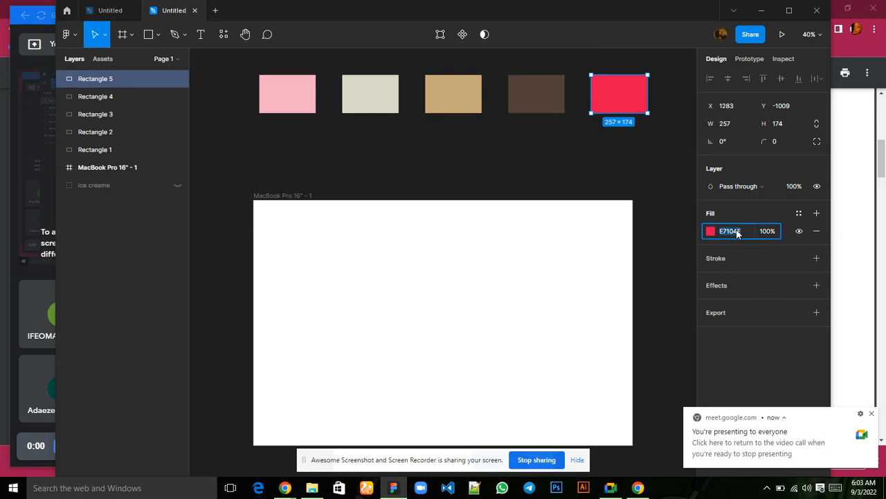
pyautogui.moveTo(610, 487)
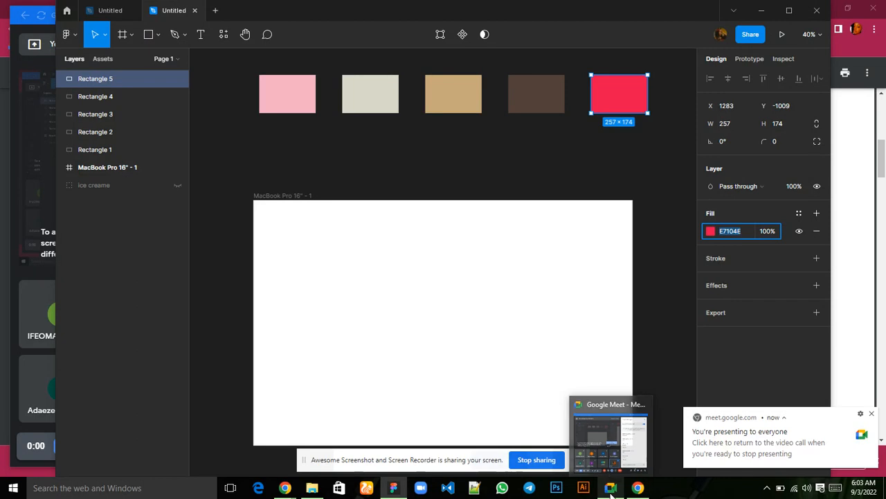
pyautogui.click(603, 453)
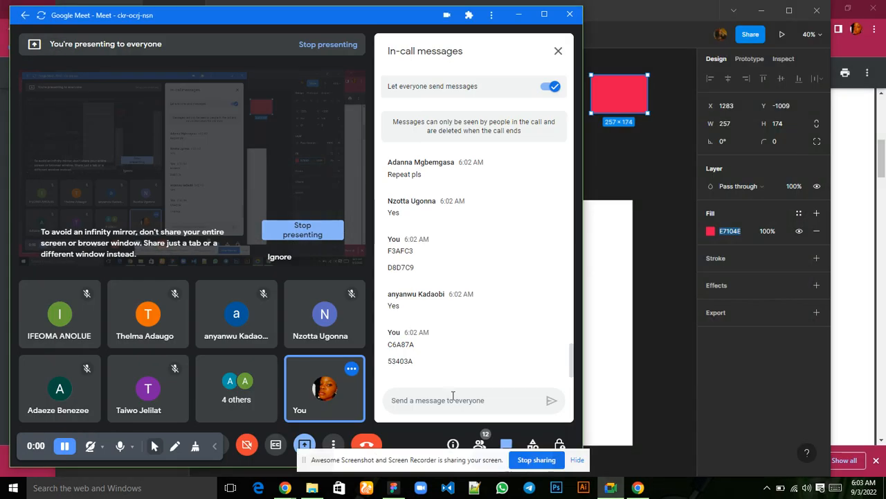
pyautogui.click(453, 400)
pyautogui.hotkey('ctrl', 'v')
pyautogui.press('Return')
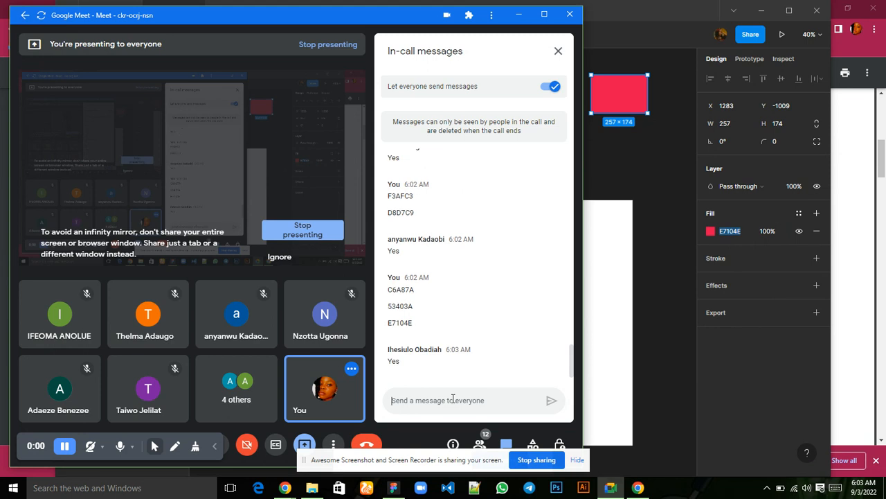
# Close the in-call messages in Google Meet and switch back to the MacBook Pro 16" frame in Figma.
pyautogui.click(558, 52)
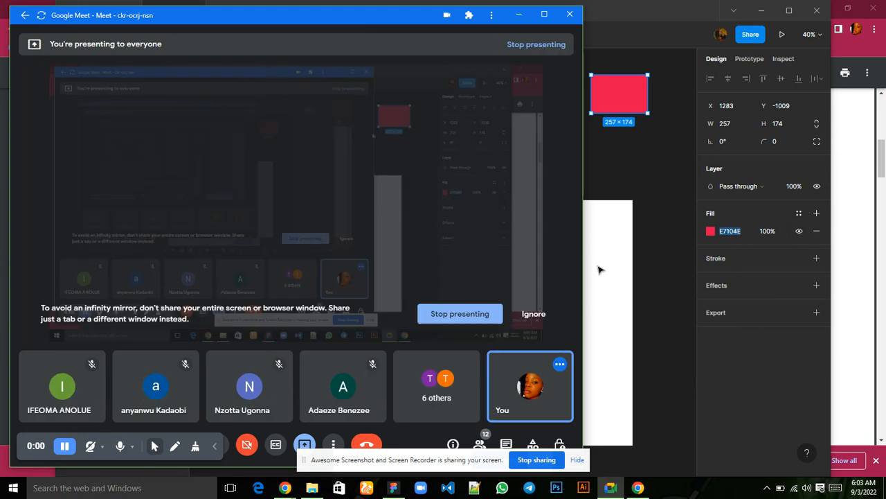
pyautogui.moveTo(394, 488)
pyautogui.click(390, 468)
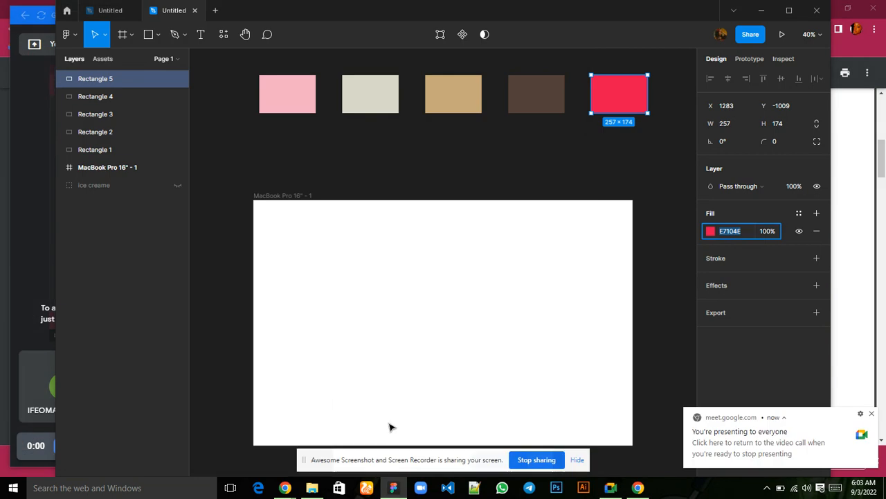
pyautogui.scroll(-2, 373, 300)
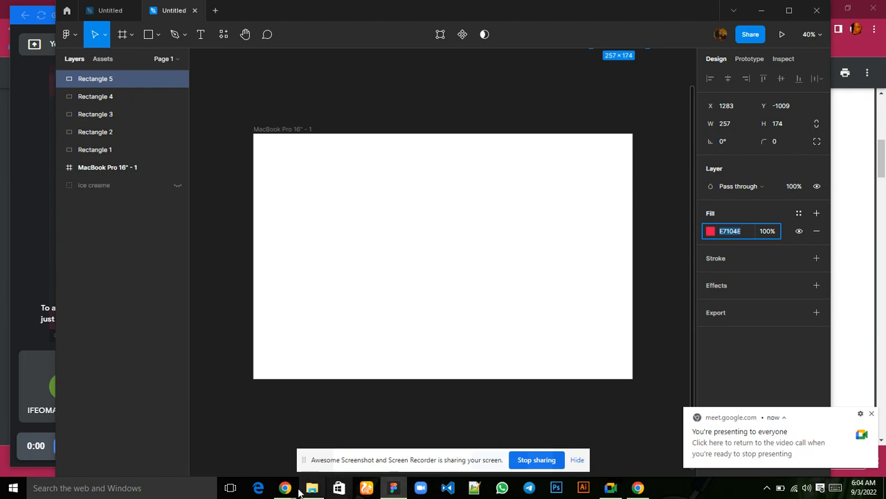
# Switch to Chrome and, in a new tab, search Google Images for "free download icecream png".
pyautogui.moveTo(285, 487)
pyautogui.moveTo(175, 443)
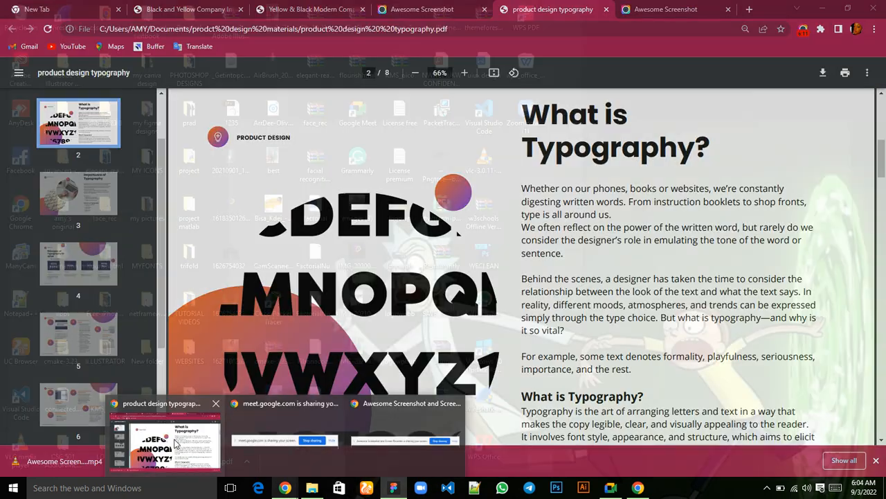
pyautogui.click(174, 443)
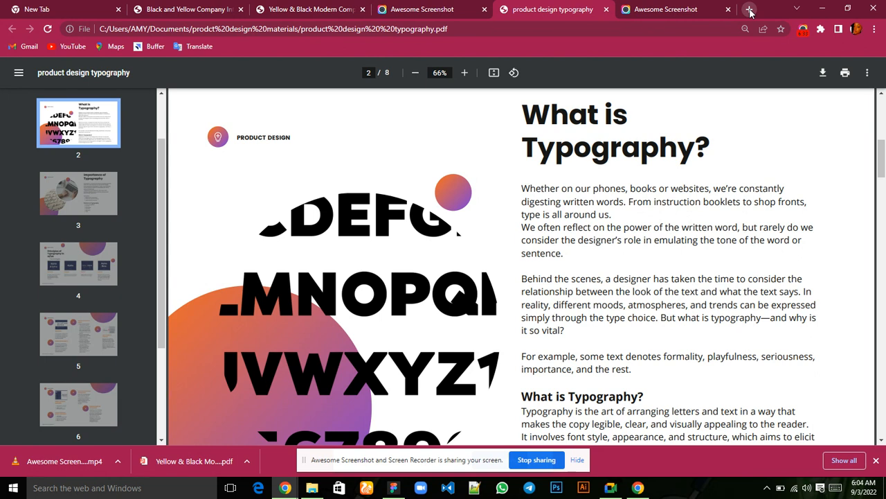
pyautogui.click(749, 9)
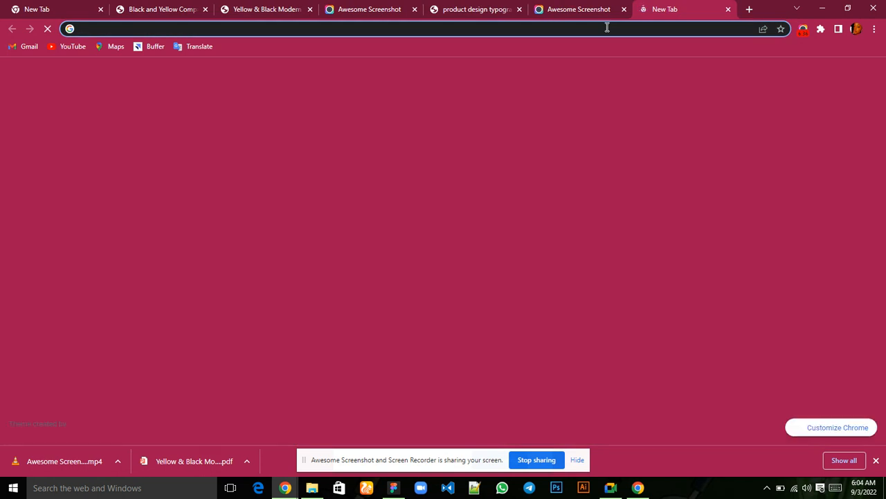
pyautogui.click(608, 28)
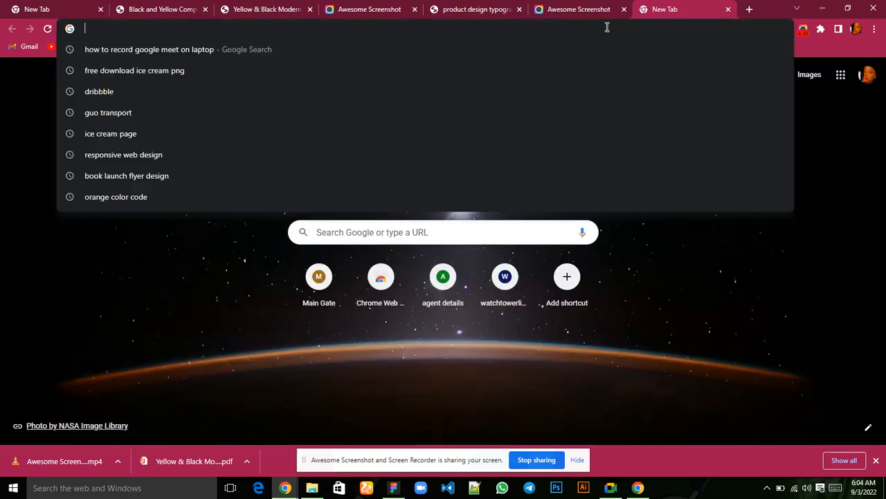
pyautogui.write('free d')
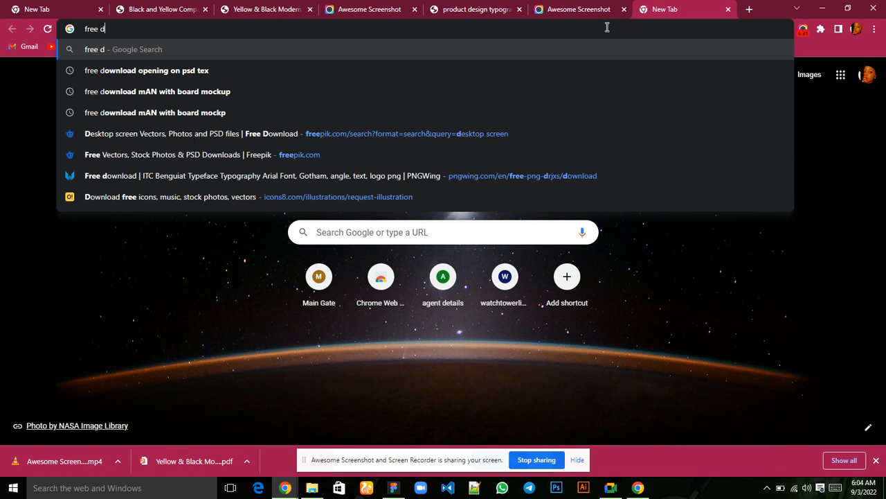
pyautogui.write('ownload ')
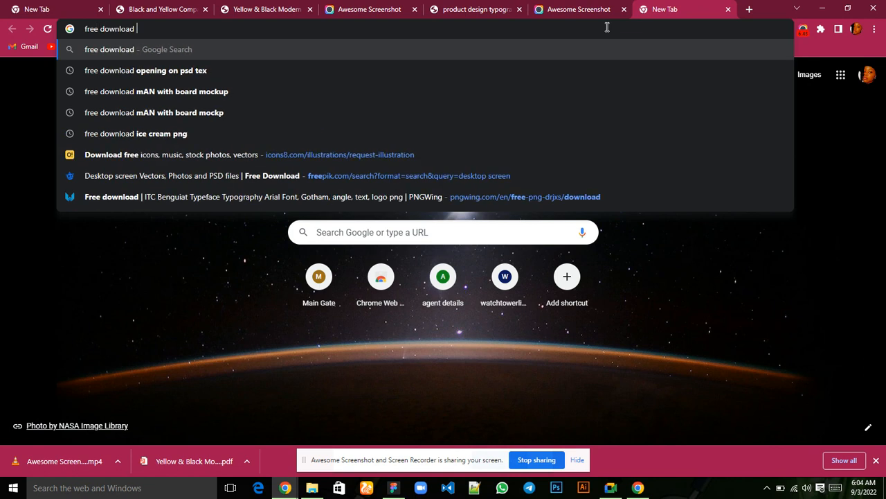
pyautogui.write('ice')
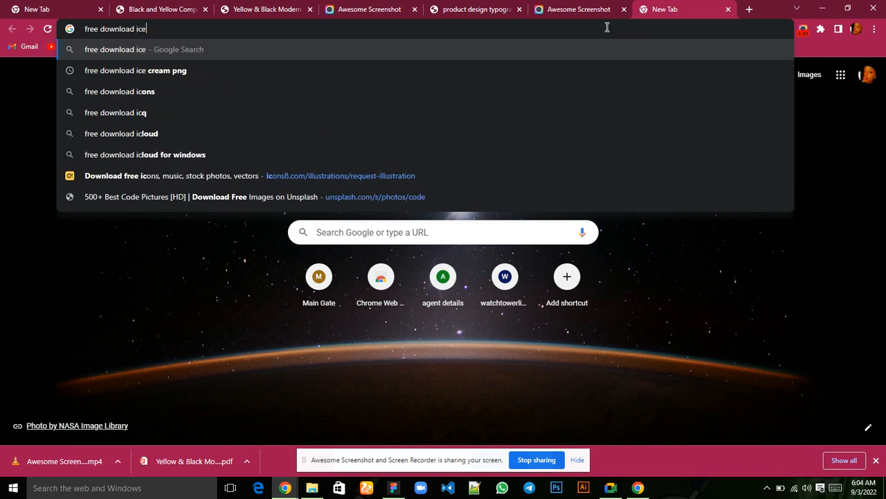
pyautogui.write('cream png')
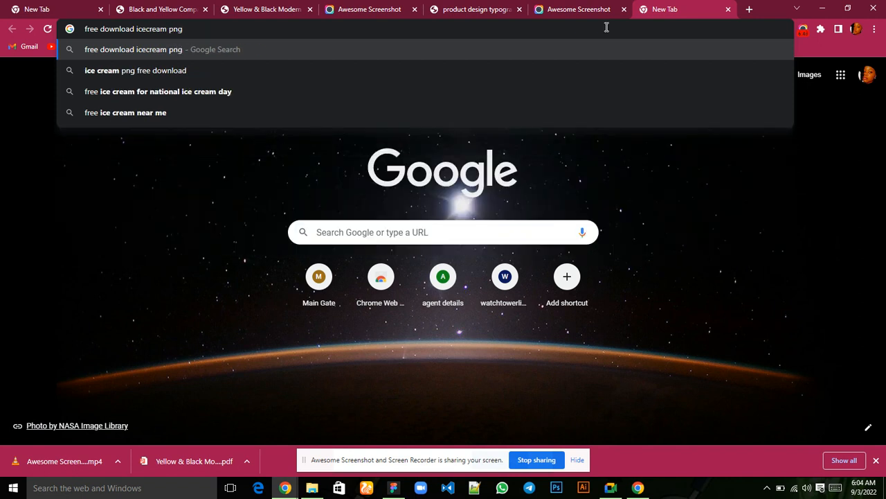
pyautogui.press('Return')
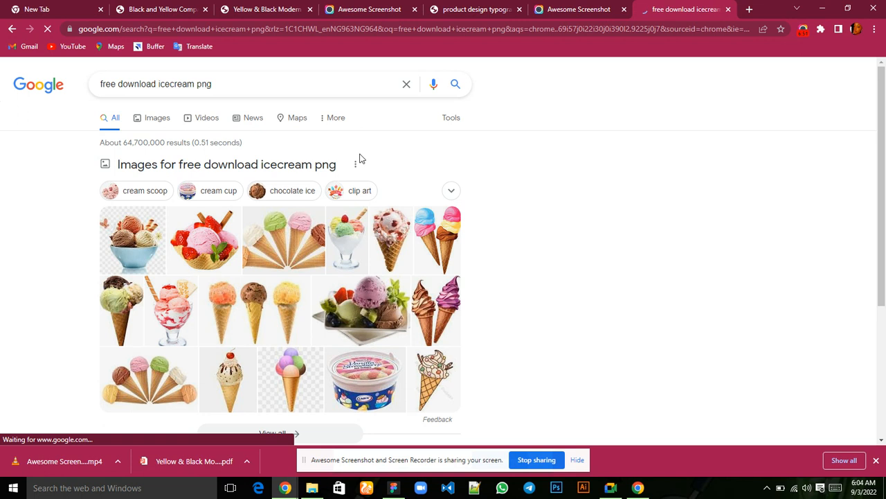
pyautogui.click(154, 123)
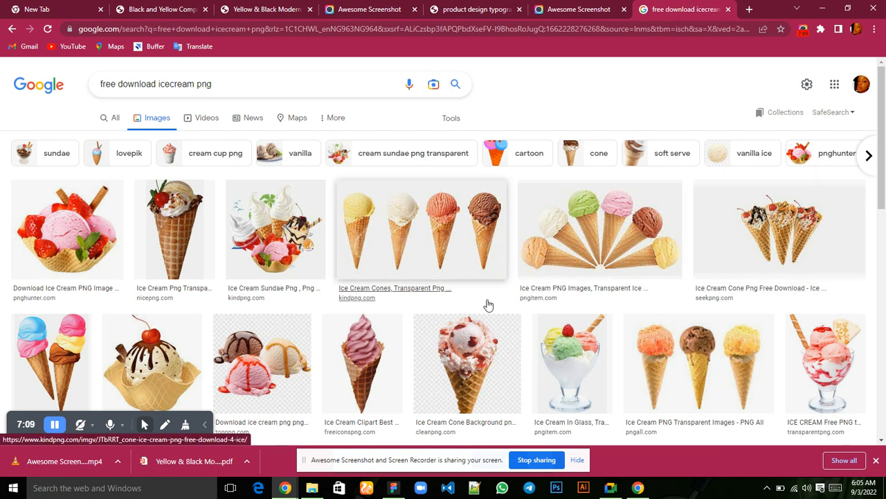
# Browse the ice cream image results, preview the kindpng Ice Cream Sundae picture and inspect its source page.
pyautogui.scroll(-2, 486, 303)
pyautogui.scroll(-1, 489, 305)
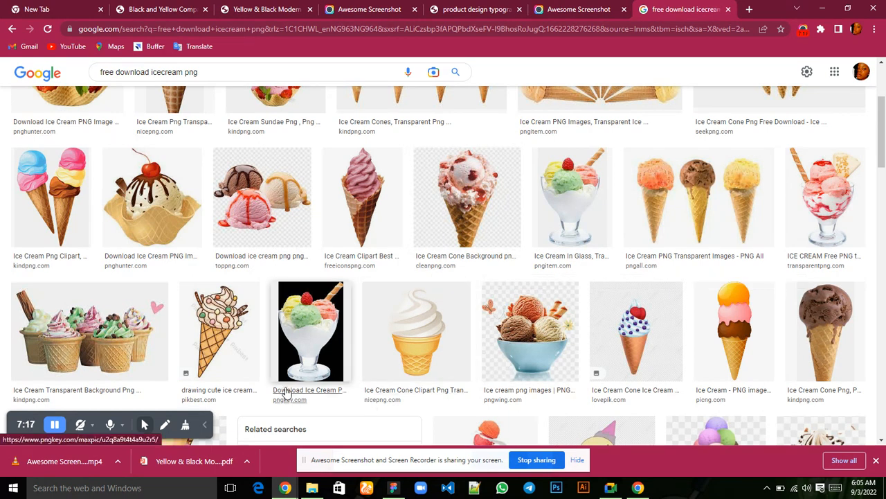
pyautogui.scroll(2, 284, 393)
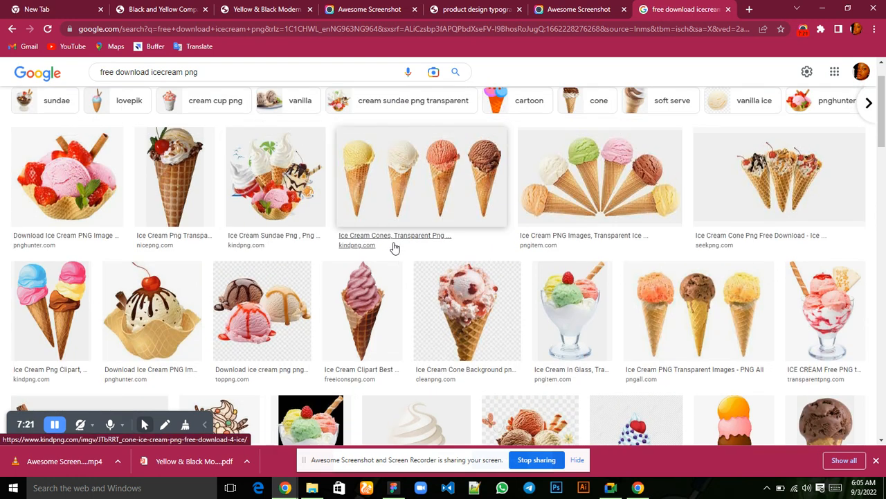
pyautogui.scroll(1, 394, 248)
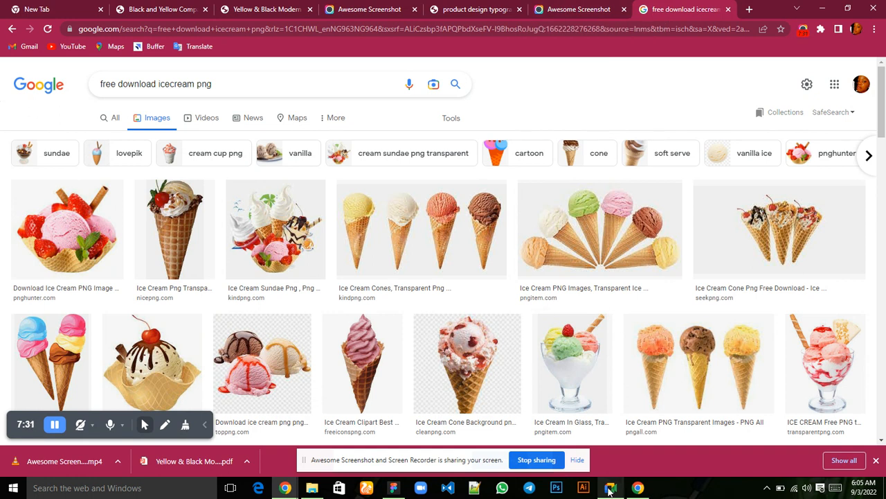
pyautogui.moveTo(610, 487)
pyautogui.moveTo(604, 444)
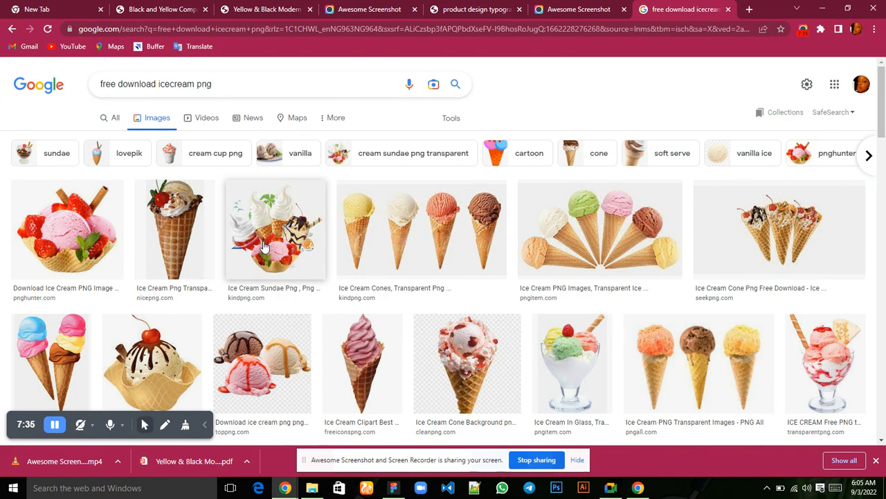
pyautogui.click(264, 244)
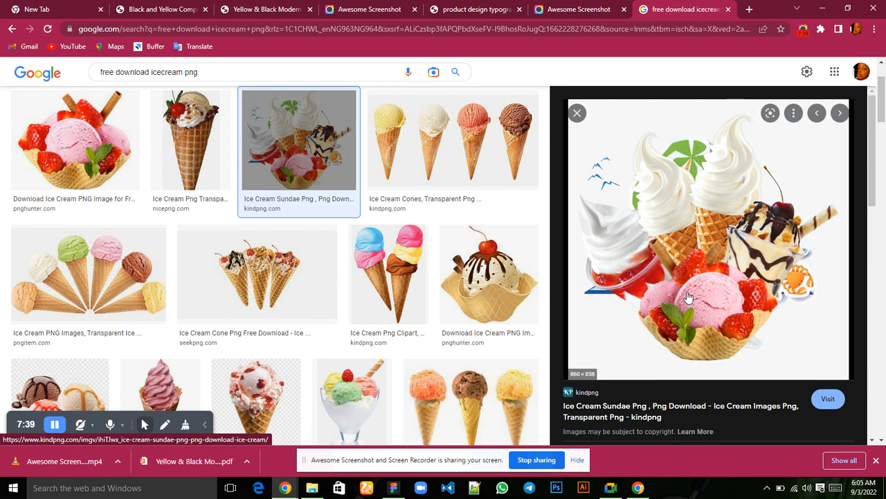
pyautogui.click(621, 328)
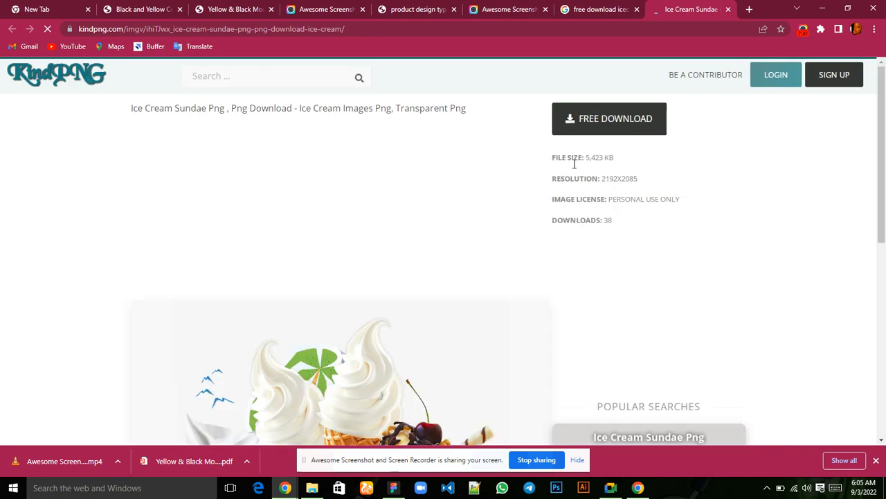
pyautogui.scroll(-5, 477, 295)
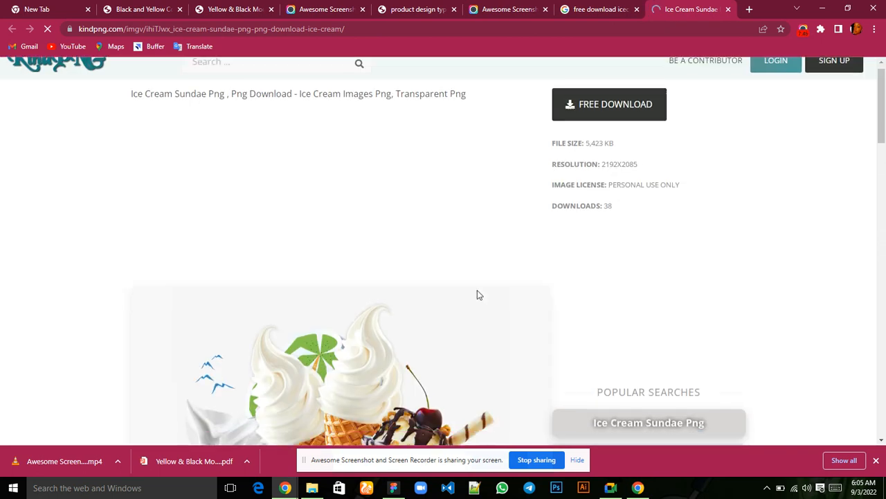
pyautogui.scroll(2, 477, 295)
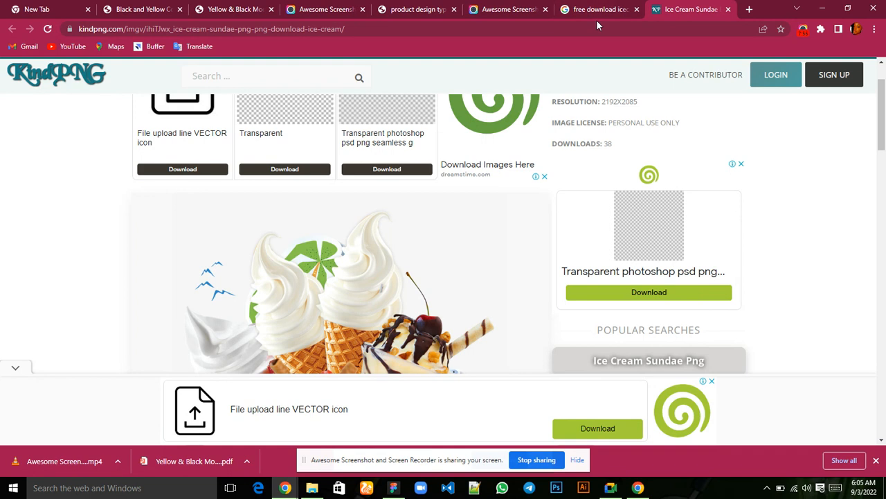
# Check the Google Meet call window, and return to the ice cream image results in Chrome.
pyautogui.moveTo(618, 491)
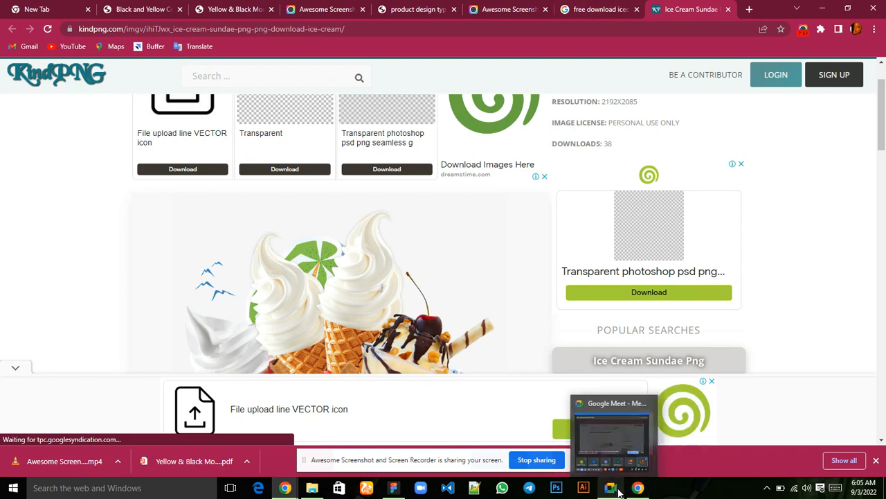
pyautogui.click(600, 438)
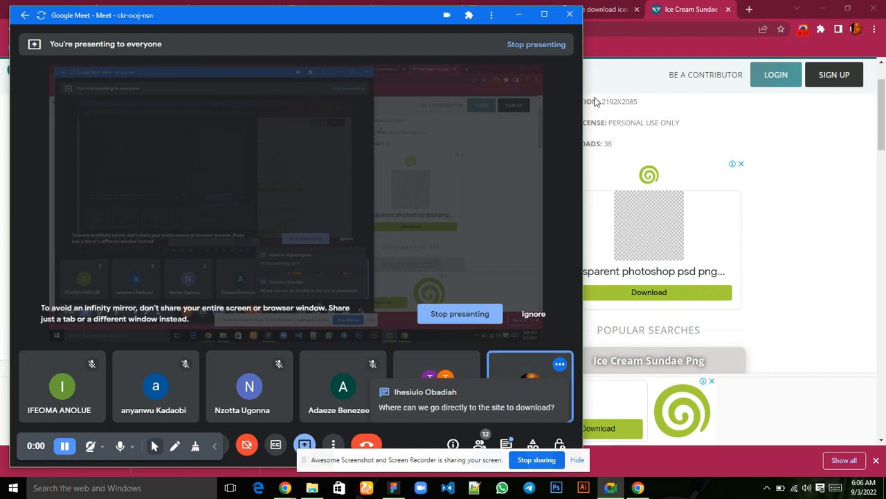
pyautogui.click(609, 10)
pyautogui.click(609, 11)
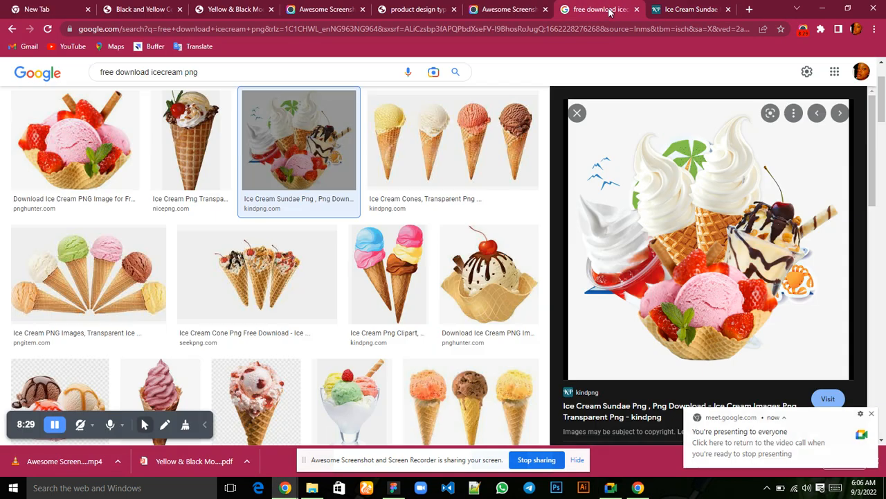
# Preview the nicepng ice cream cone image from the results, inspect its source page and close that page.
pyautogui.click(196, 141)
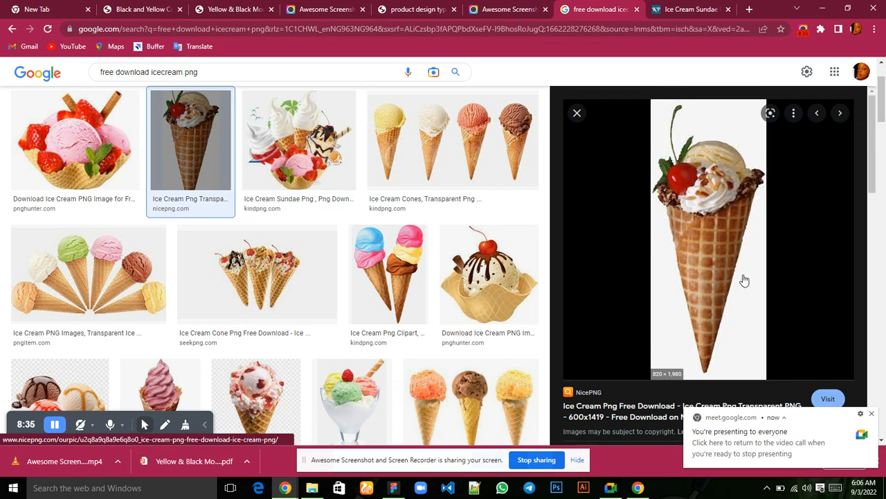
pyautogui.click(709, 254)
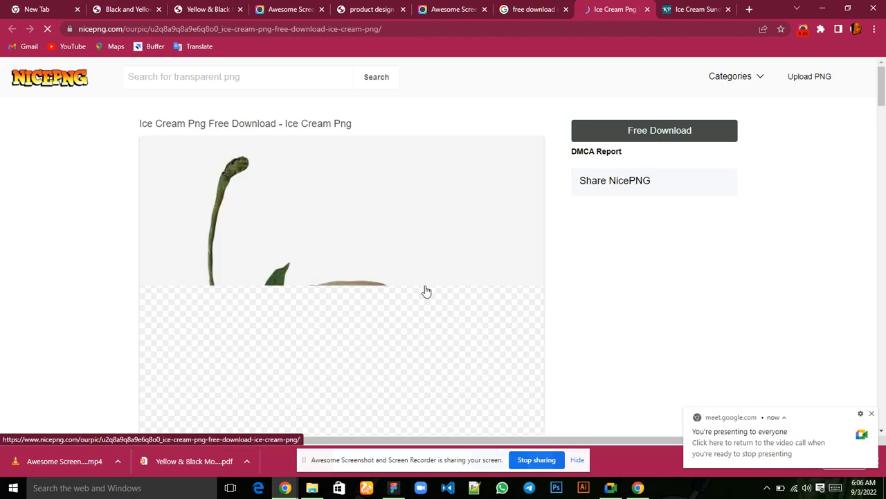
pyautogui.scroll(-3, 311, 340)
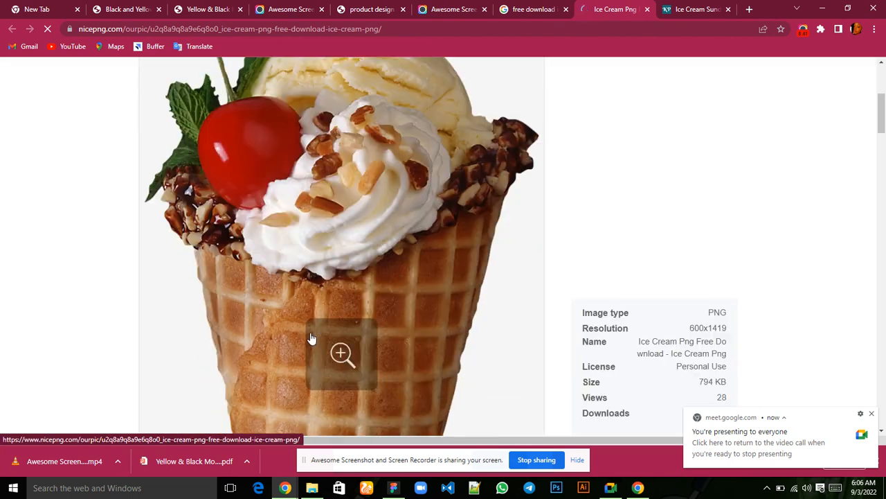
pyautogui.scroll(4, 311, 340)
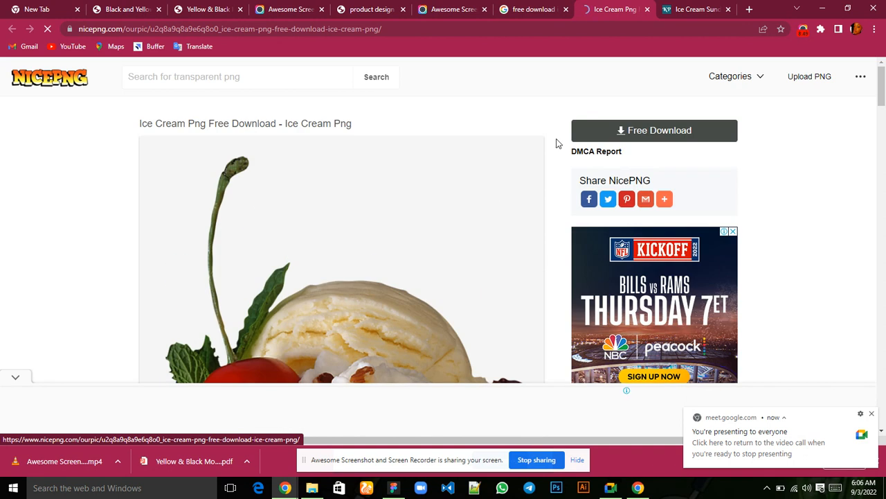
pyautogui.click(635, 133)
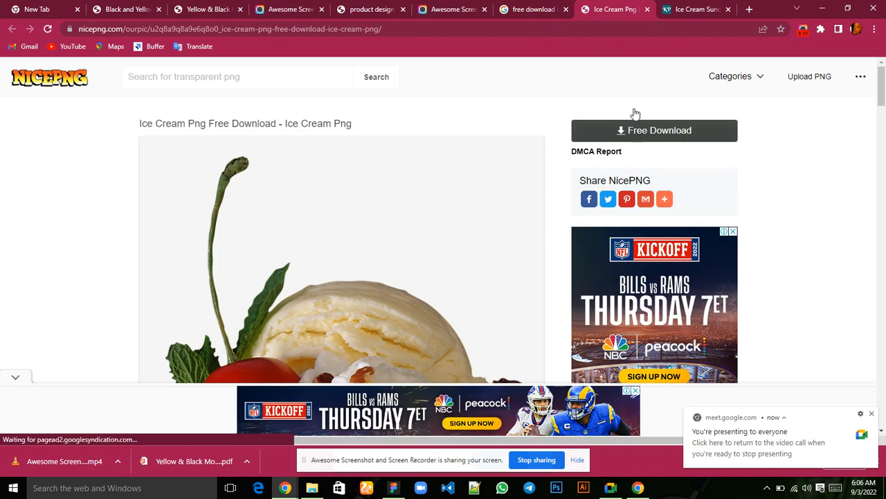
pyautogui.click(647, 9)
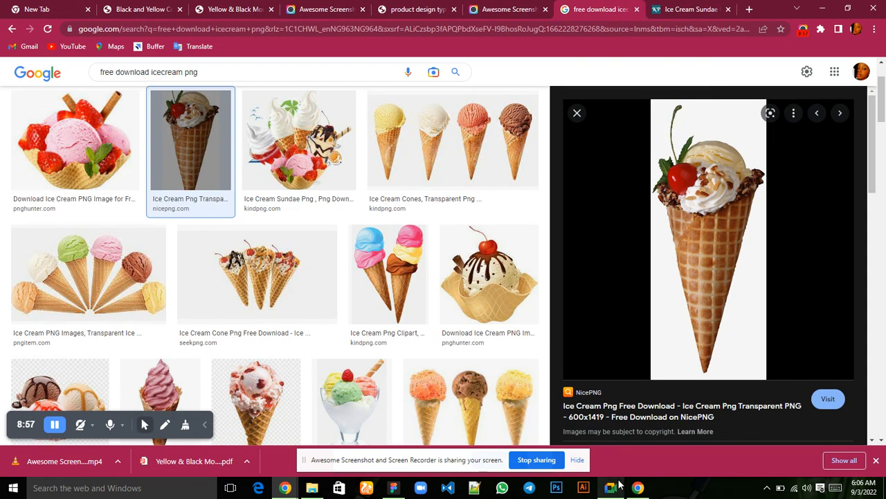
# Check the Google Meet call window, switch to Figma and review the colour swatches above the MacBook Pro 16" frame.
pyautogui.moveTo(618, 486)
pyautogui.click(596, 427)
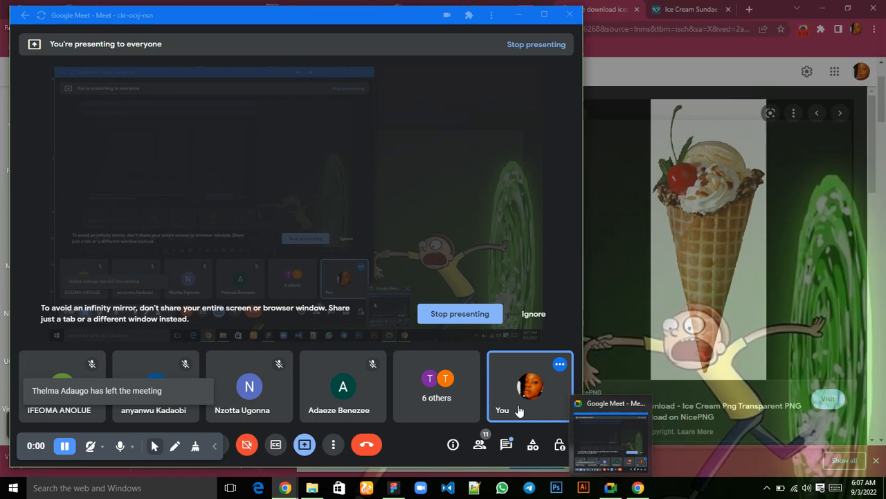
pyautogui.click(608, 488)
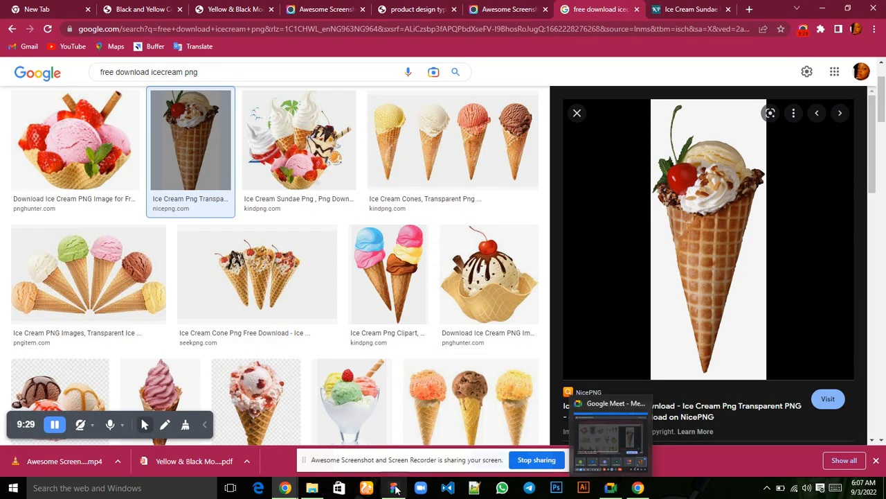
pyautogui.moveTo(393, 487)
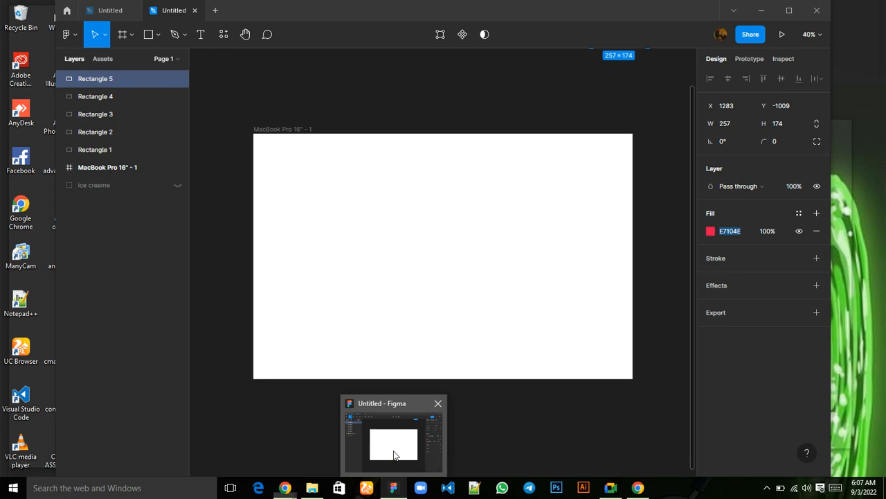
pyautogui.click(394, 457)
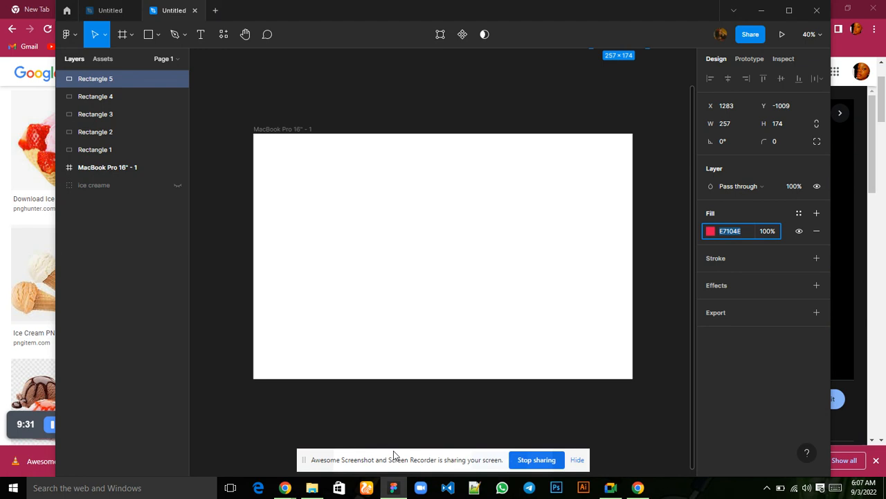
pyautogui.scroll(2, 404, 279)
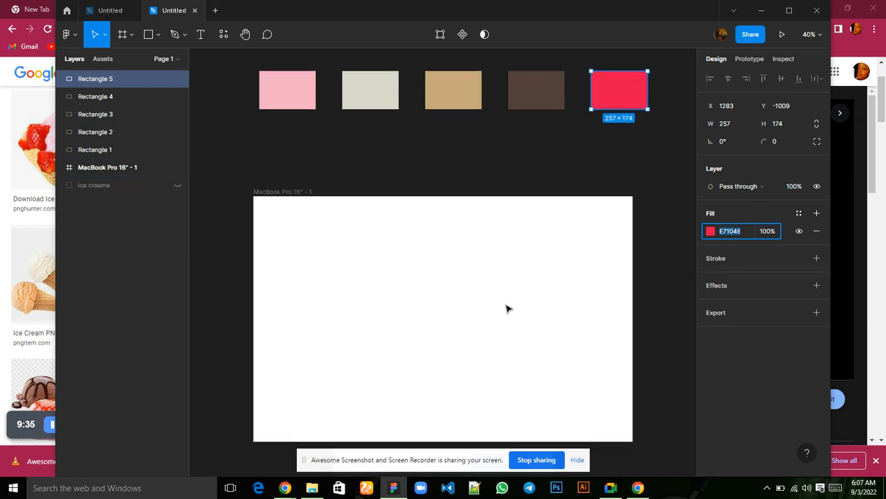
pyautogui.scroll(-2, 509, 307)
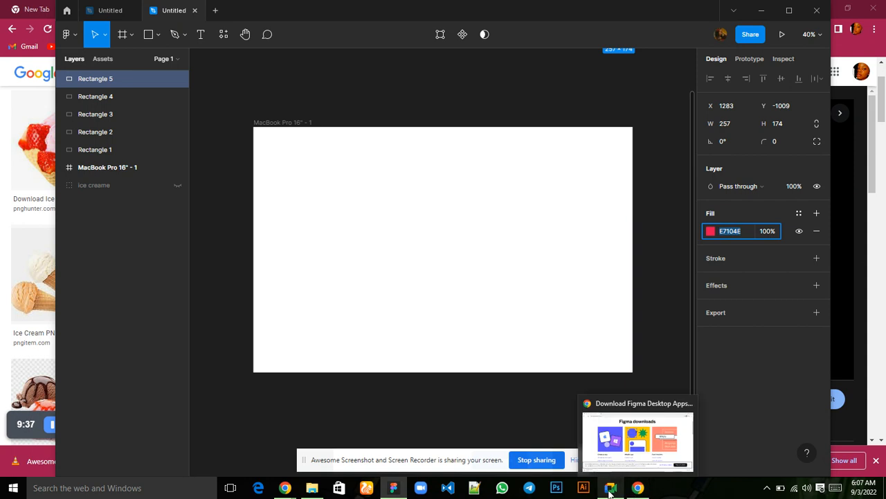
# Switch to Chrome and download the Ice Cream Sundae PNG from its open kindpng page, dismissing the ad.
pyautogui.moveTo(284, 488)
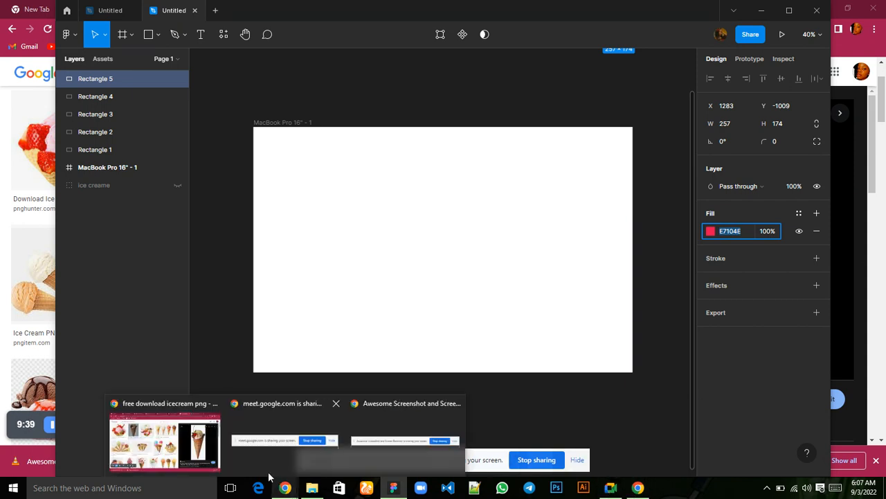
pyautogui.click(233, 438)
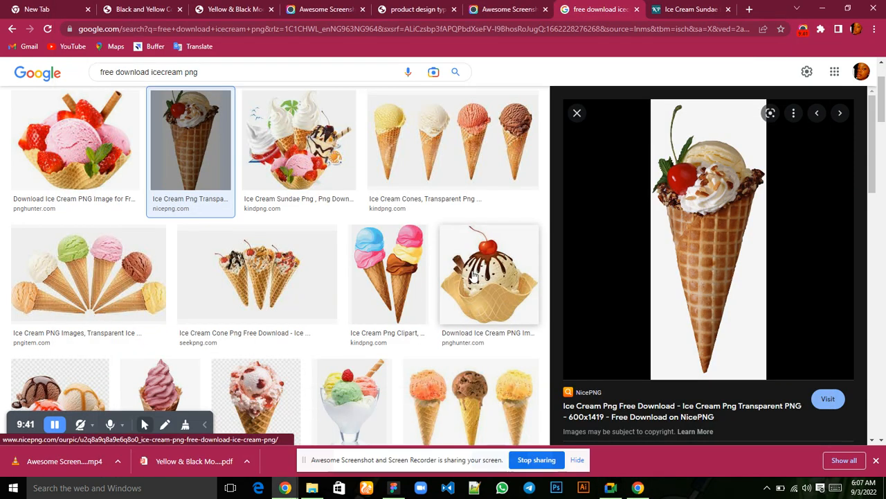
pyautogui.click(675, 15)
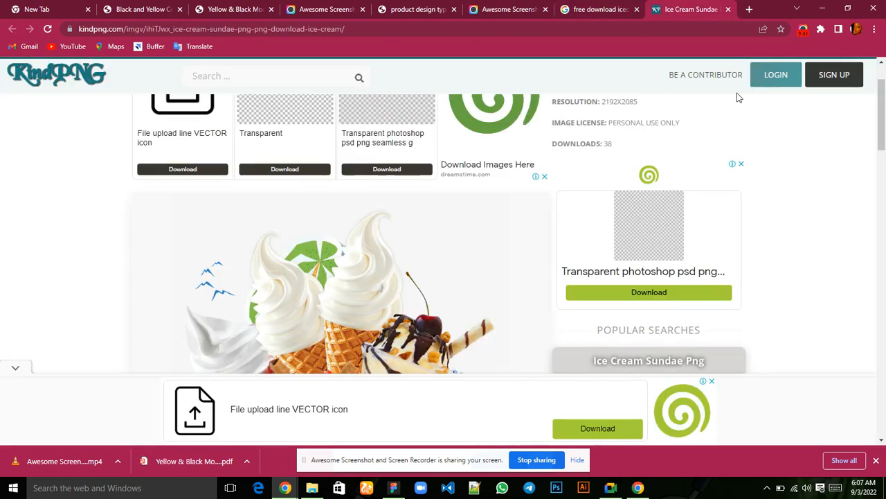
pyautogui.scroll(1, 629, 122)
pyautogui.scroll(1, 628, 122)
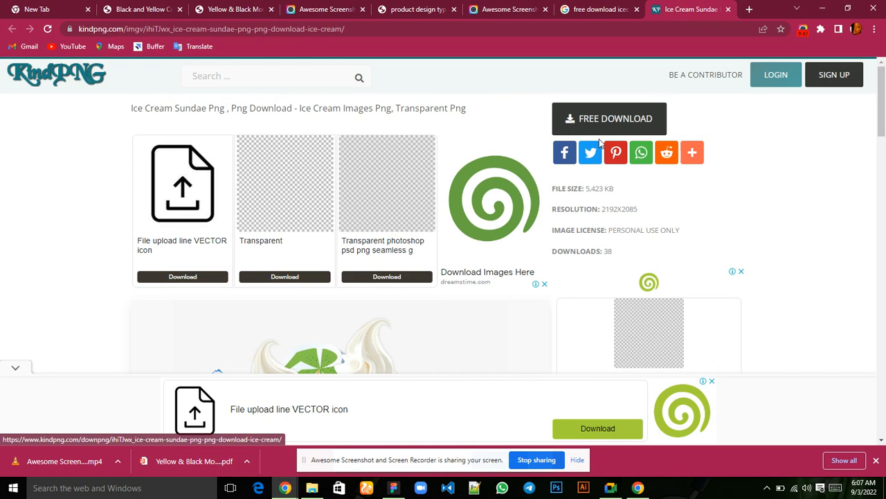
pyautogui.click(603, 128)
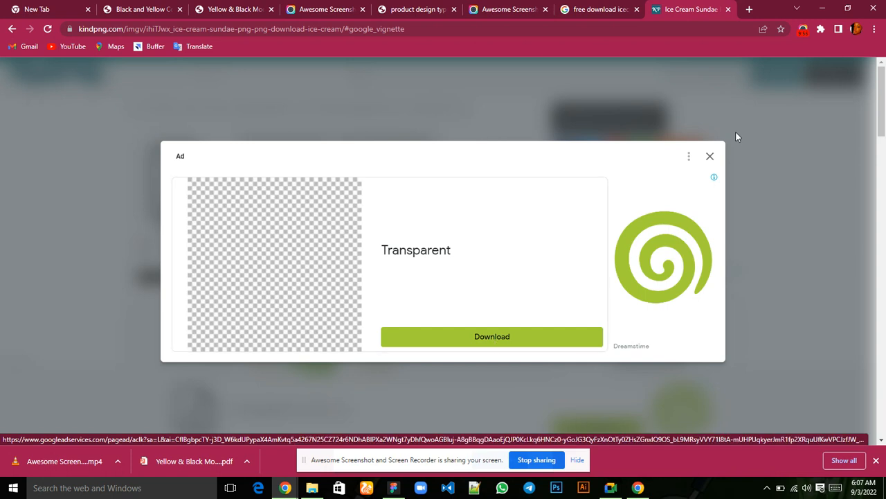
pyautogui.click(709, 160)
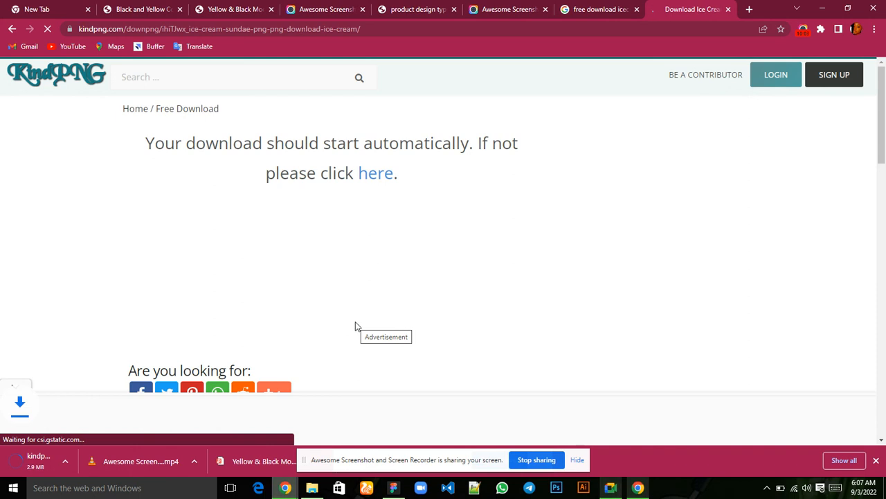
# Import the downloaded kindpng_1876417.png from Chrome onto the Figma canvas.
pyautogui.click(66, 466)
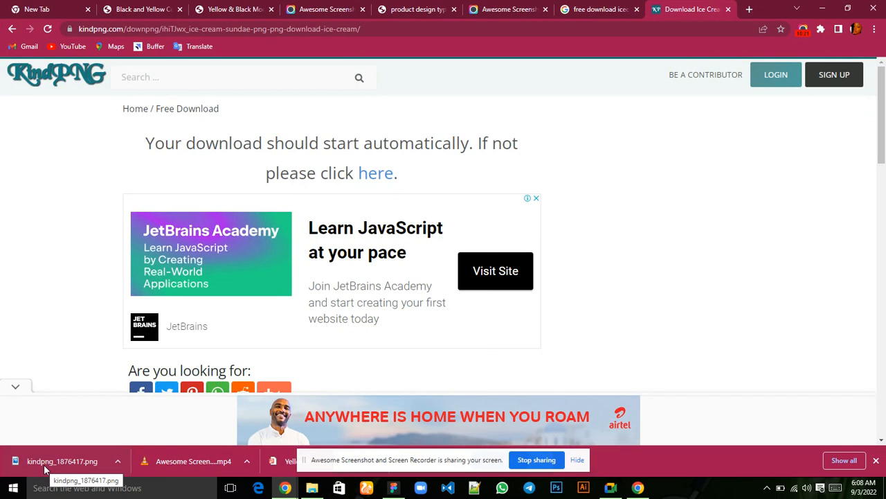
pyautogui.moveTo(43, 464); pyautogui.dragTo(329, 413)
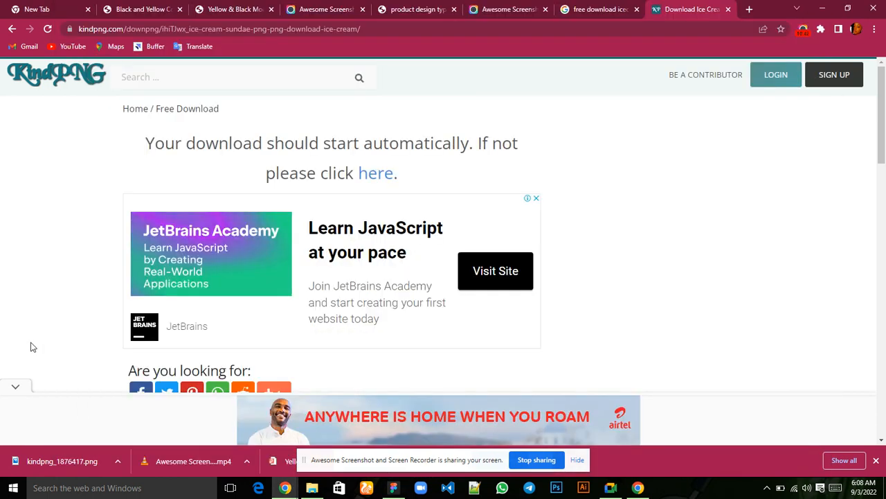
# Switch to Chrome, open the downloaded kindpng_1876417.png in the image results tab, and check the Google Meet window.
pyautogui.click(30, 346)
pyautogui.moveTo(58, 457); pyautogui.dragTo(599, 9)
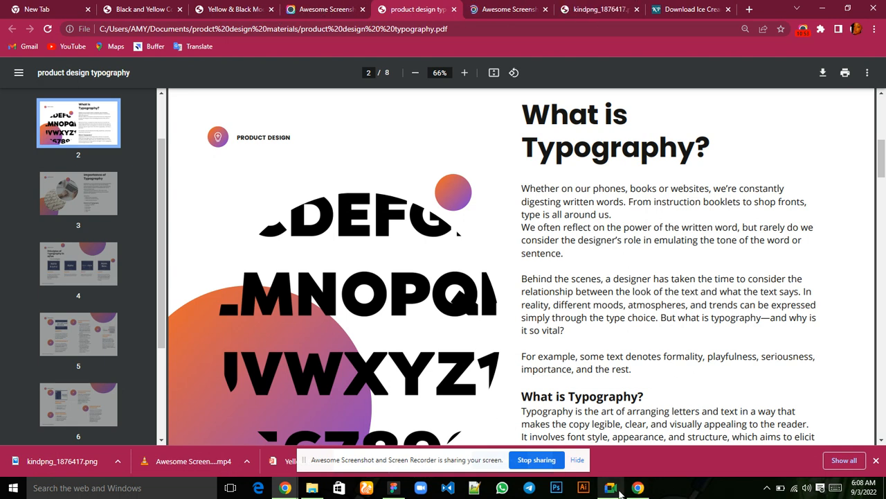
pyautogui.click(597, 430)
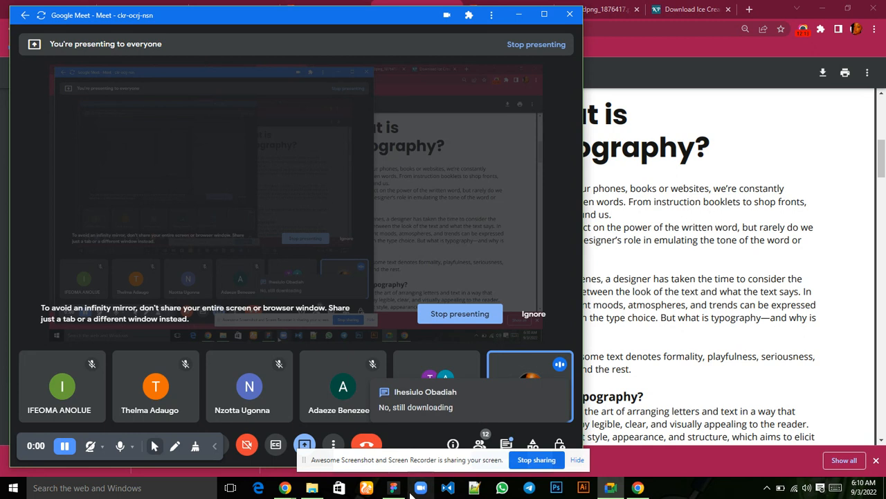
# Switch to Figma, move the ice cream image over the MacBook Pro 16" frame to about X -102, Y -1026, and hide its layer.
pyautogui.moveTo(394, 486)
pyautogui.click(390, 460)
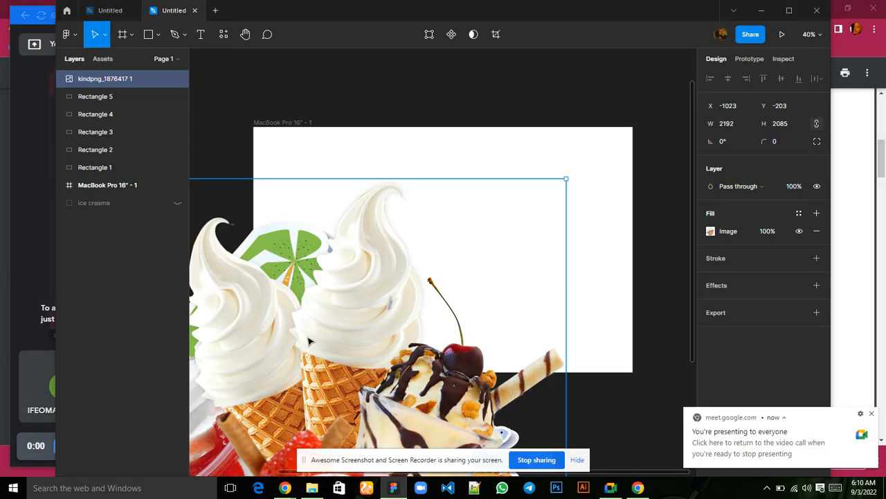
pyautogui.moveTo(465, 263); pyautogui.dragTo(510, 161)
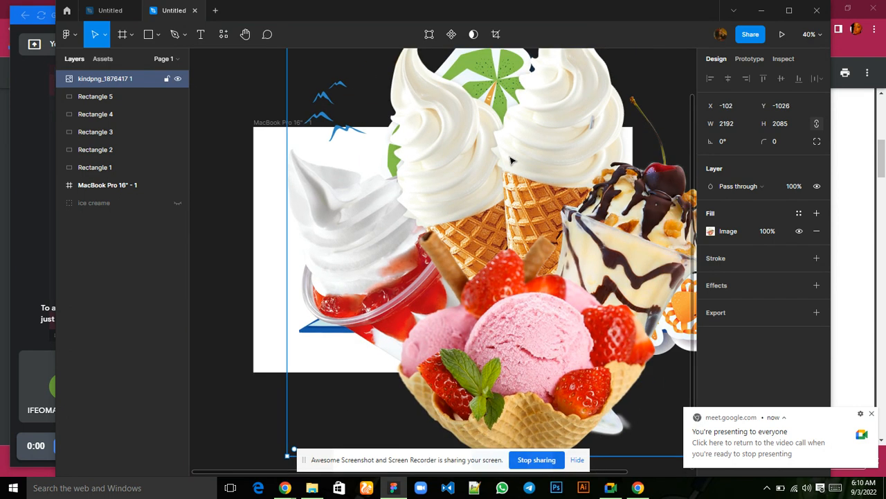
pyautogui.press('-')
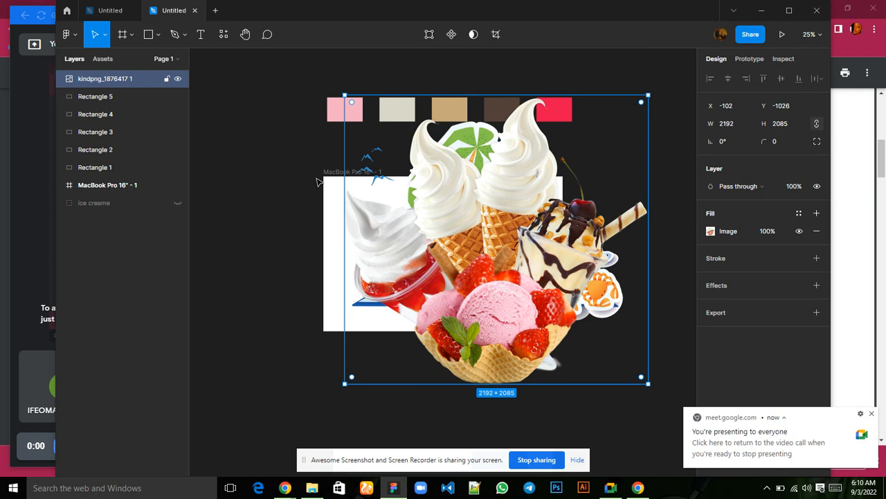
pyautogui.click(178, 79)
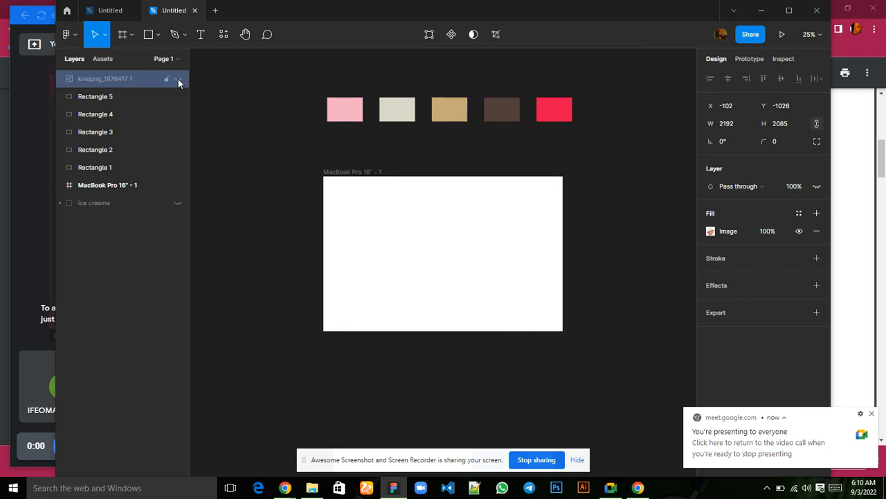
# Fill the MacBook Pro 16" frame with the cream swatch colour D8D7C9, sampled with the eyedropper.
pyautogui.click(336, 187)
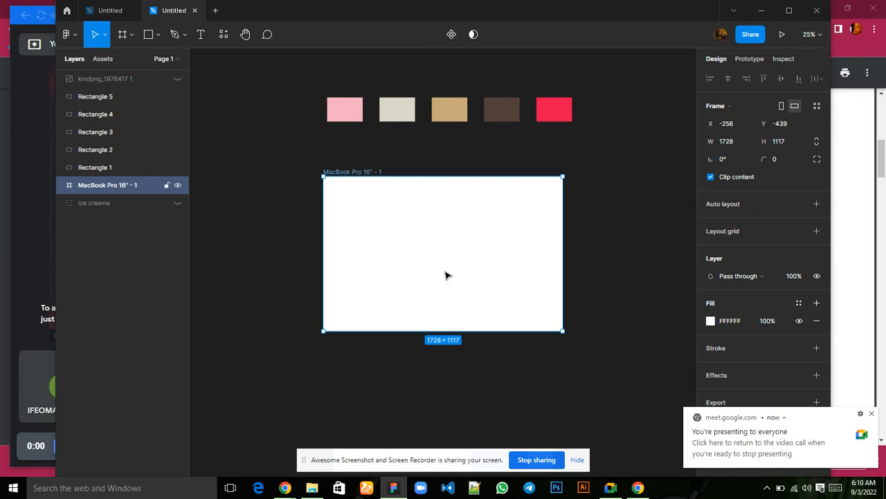
pyautogui.click(711, 322)
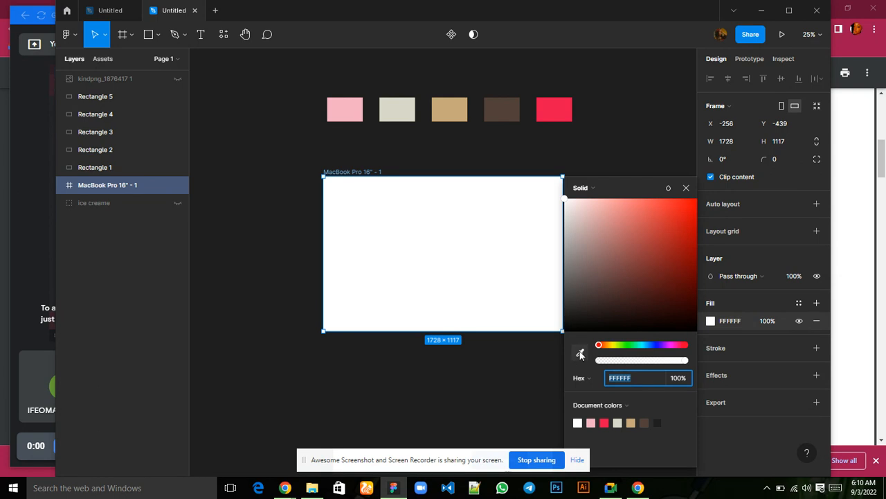
pyautogui.moveTo(610, 488)
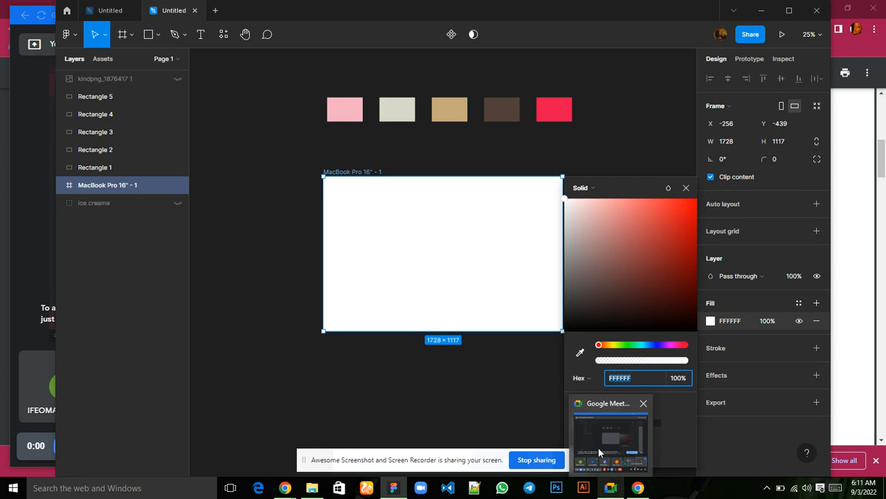
pyautogui.moveTo(600, 452)
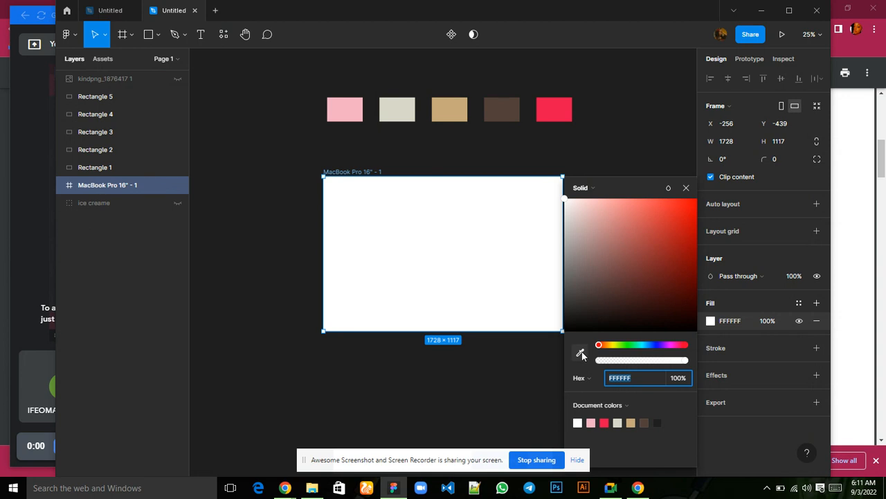
pyautogui.click(581, 354)
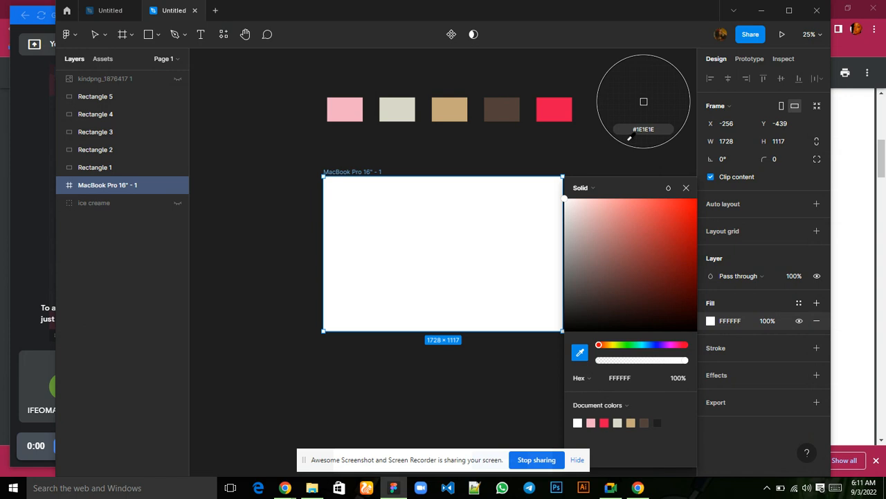
pyautogui.click(393, 108)
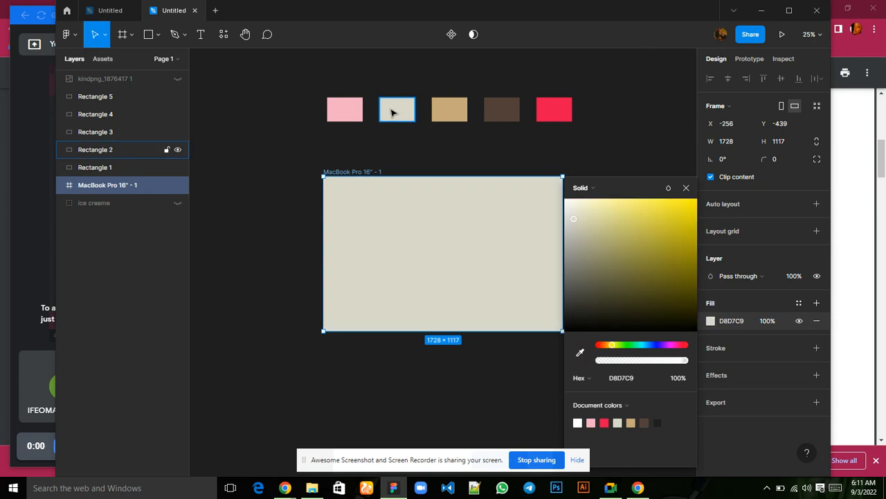
pyautogui.click(686, 187)
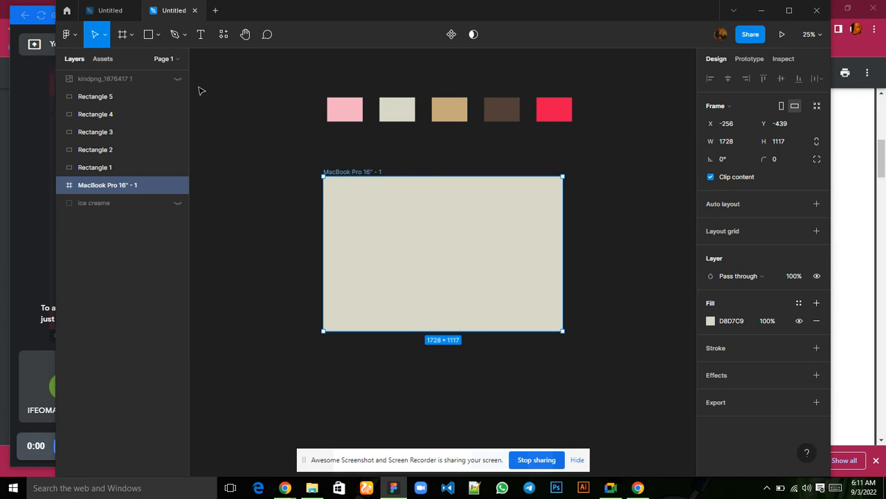
# Add an ellipse inside the MacBook Pro 16" frame and set its size to 1235 wide by 1146 high.
pyautogui.click(158, 40)
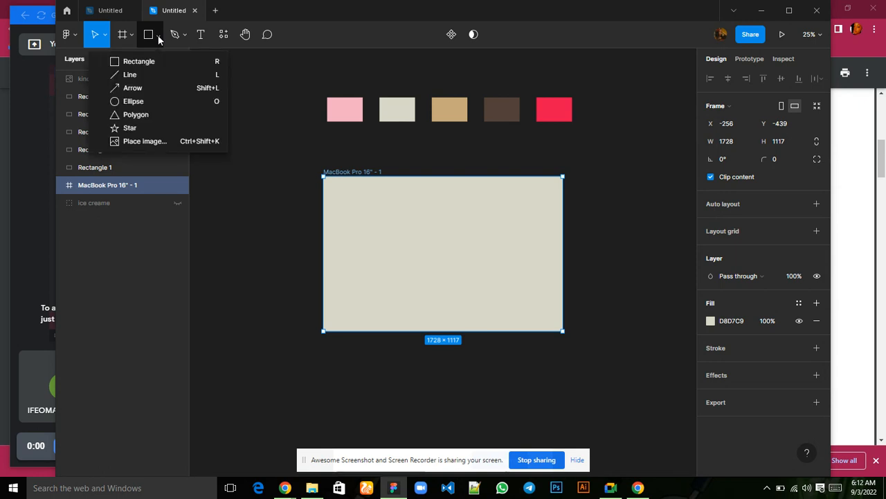
pyautogui.click(148, 103)
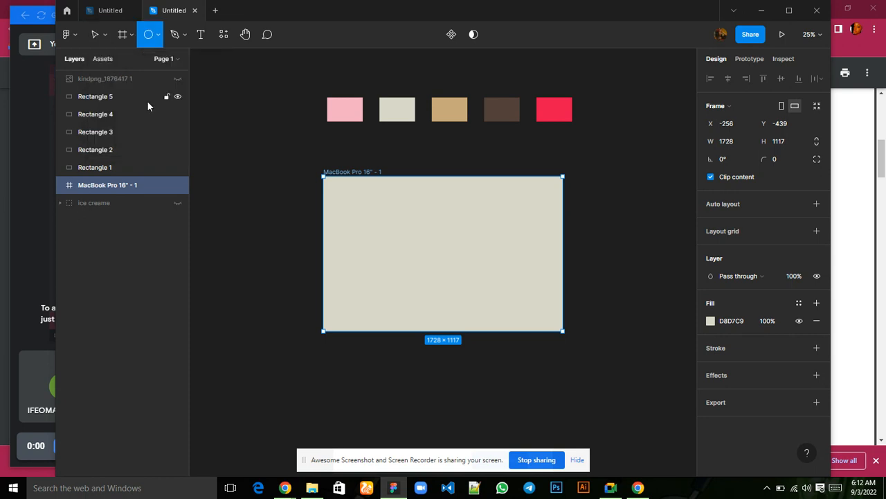
pyautogui.click(493, 233)
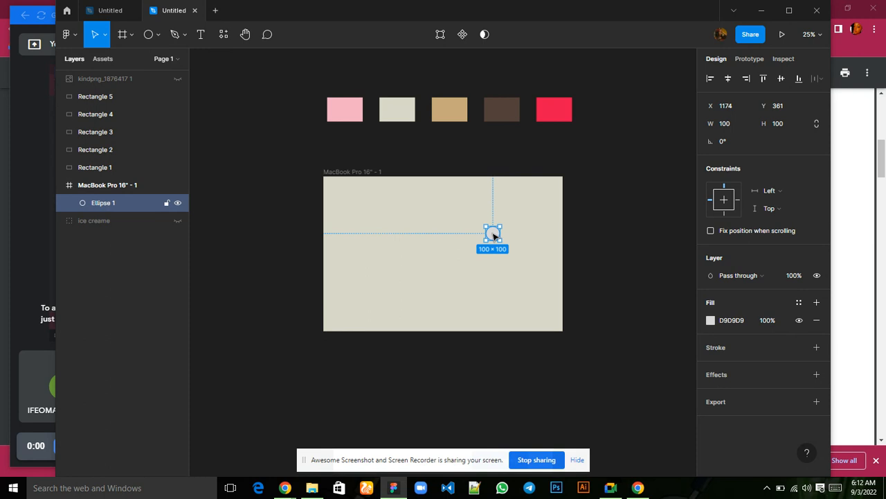
pyautogui.moveTo(493, 236); pyautogui.dragTo(495, 235)
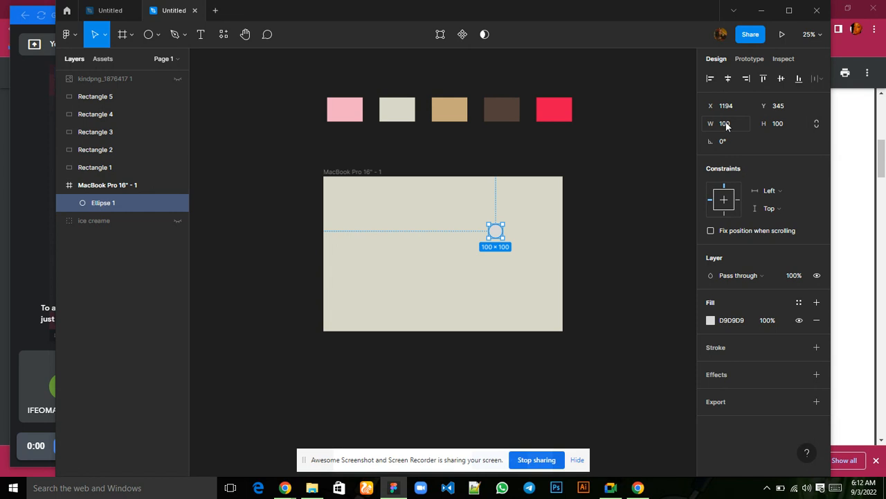
pyautogui.click(727, 128)
pyautogui.write('1235')
pyautogui.click(781, 122)
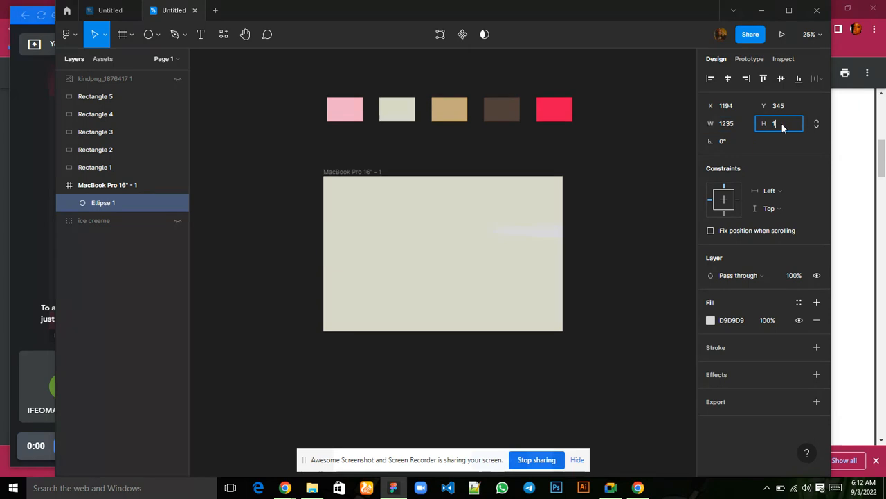
pyautogui.write('11')
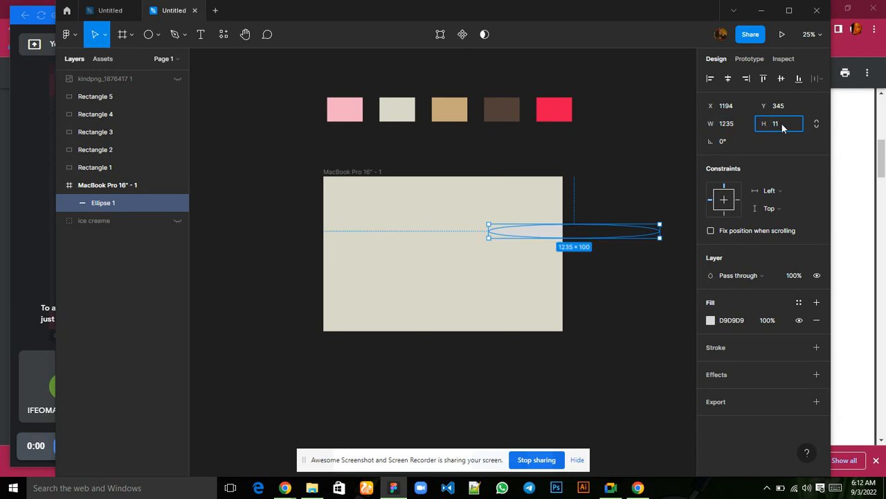
pyautogui.write('48')
pyautogui.press('Return')
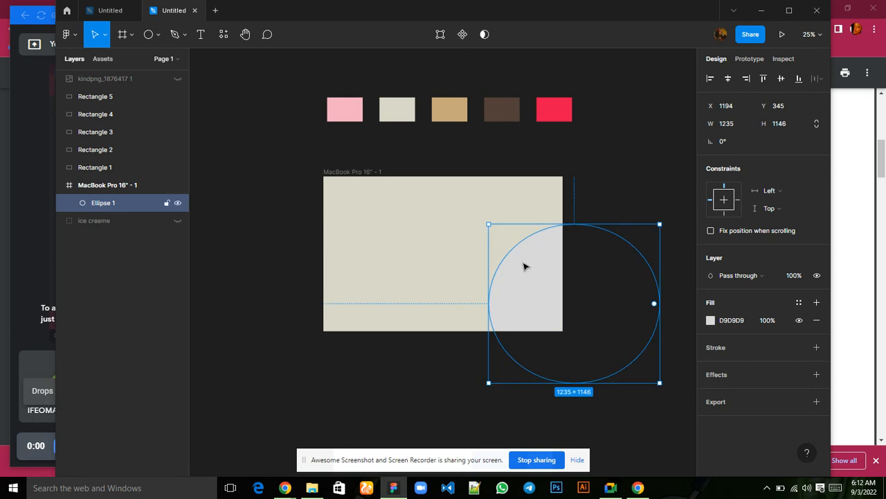
# Move the large ellipse to about X 830, Y -87 in the frame and check the Google Meet window.
pyautogui.moveTo(520, 263); pyautogui.dragTo(474, 207)
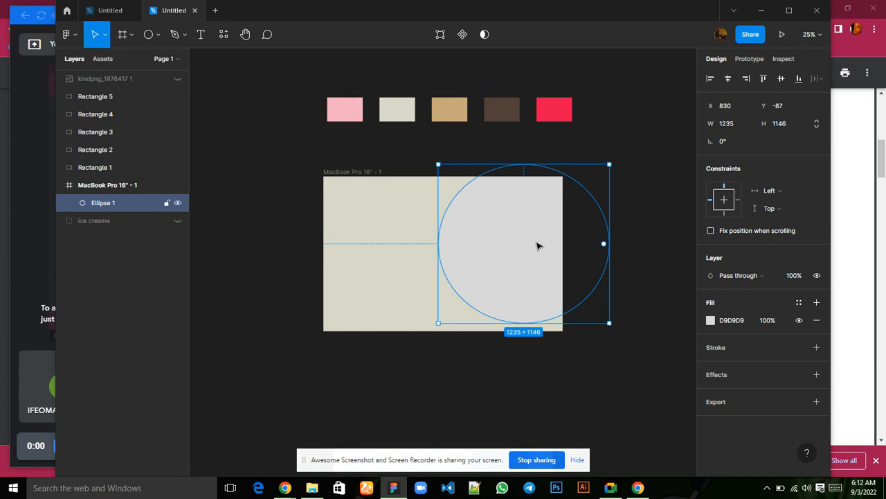
pyautogui.moveTo(614, 491)
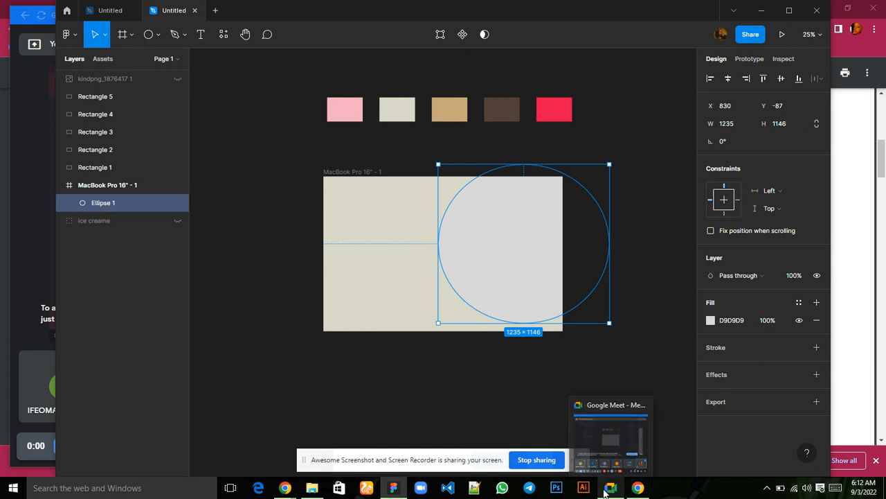
pyautogui.click(601, 463)
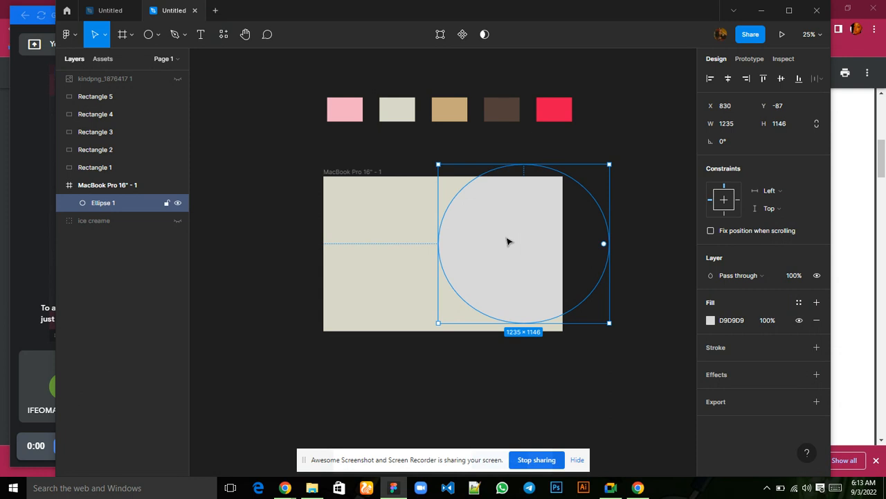
# Fill the large ellipse with the pink swatch colour F3AFC3 using the eyedropper and move it to about X 662, Y -327.
pyautogui.click(710, 321)
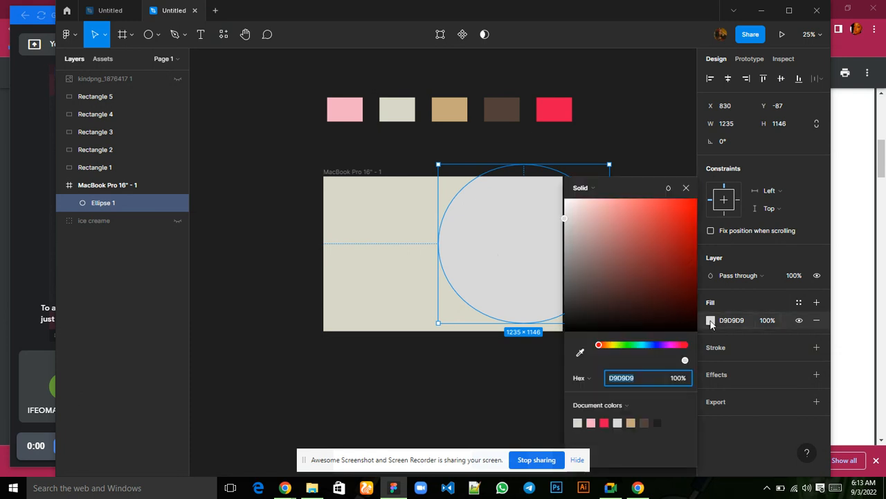
pyautogui.click(580, 354)
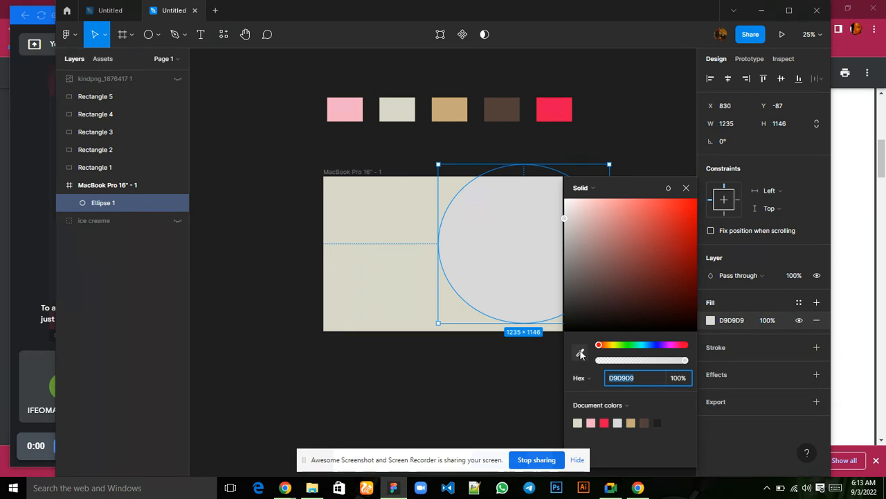
pyautogui.click(580, 354)
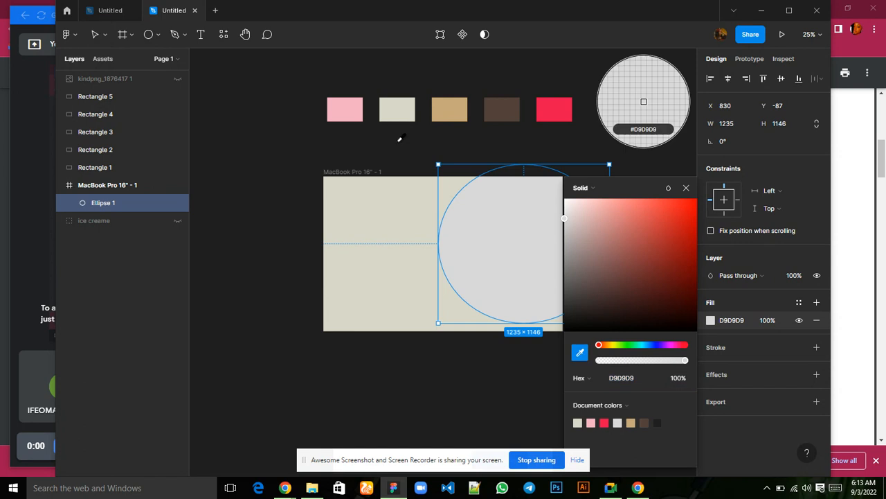
pyautogui.click(344, 111)
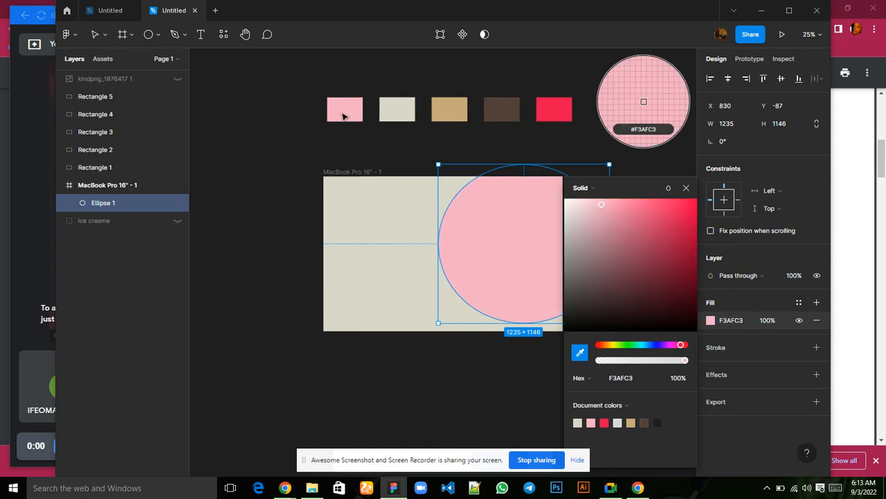
pyautogui.click(686, 188)
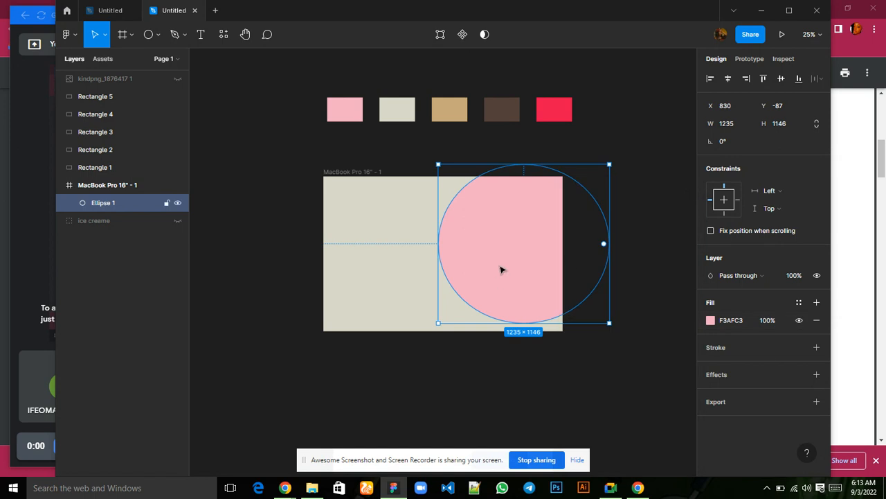
pyautogui.moveTo(504, 261); pyautogui.dragTo(480, 231)
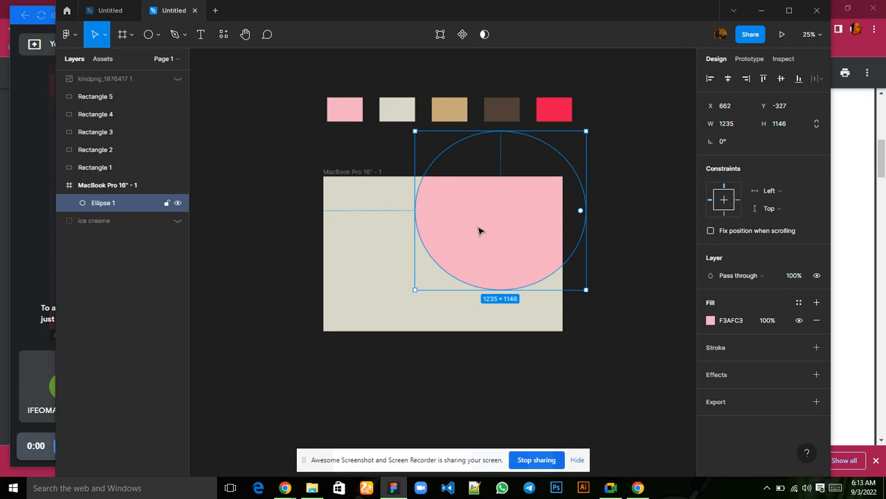
# Add a second ellipse inside the frame and set its size to 716 wide by 706 high.
pyautogui.click(147, 42)
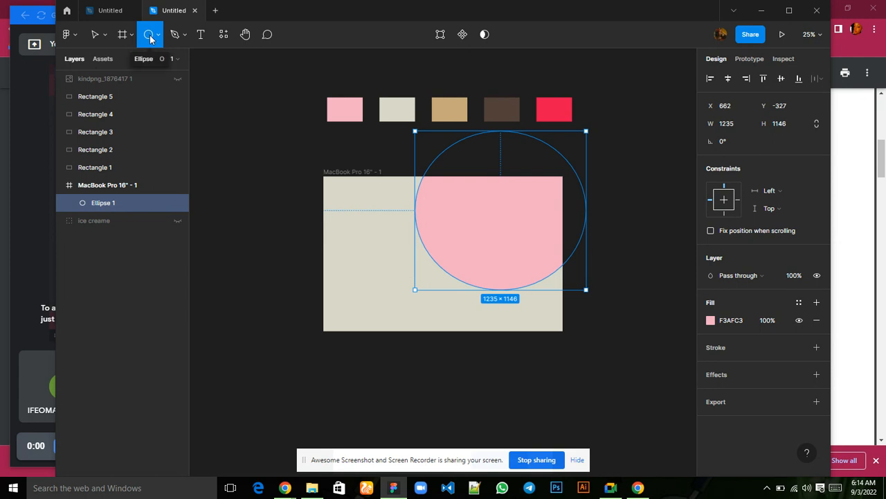
pyautogui.click(373, 262)
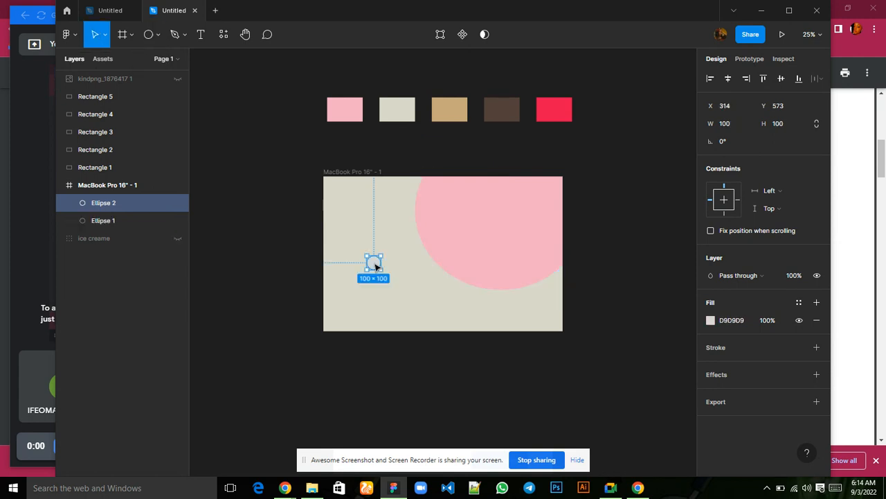
pyautogui.click(731, 124)
pyautogui.write('716')
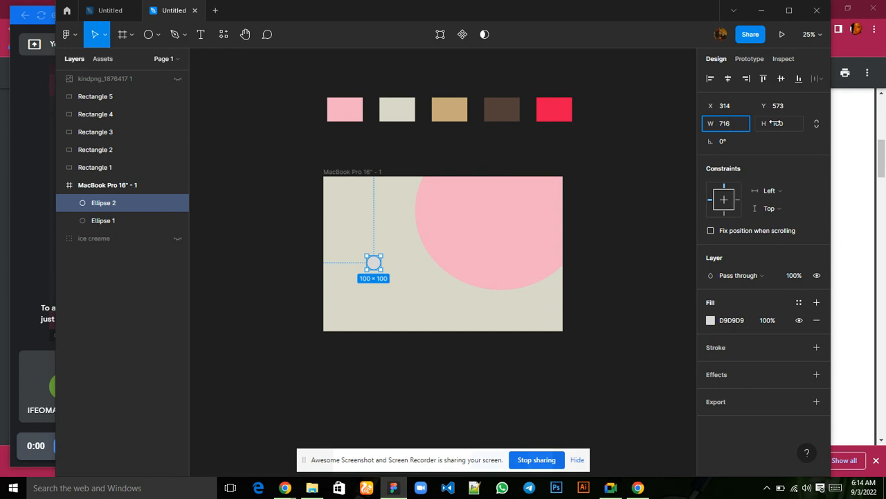
pyautogui.click(782, 124)
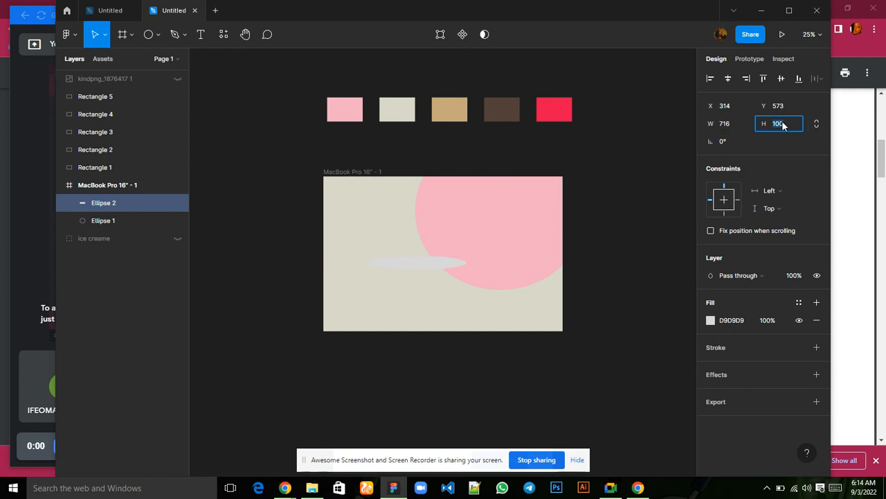
pyautogui.write('7')
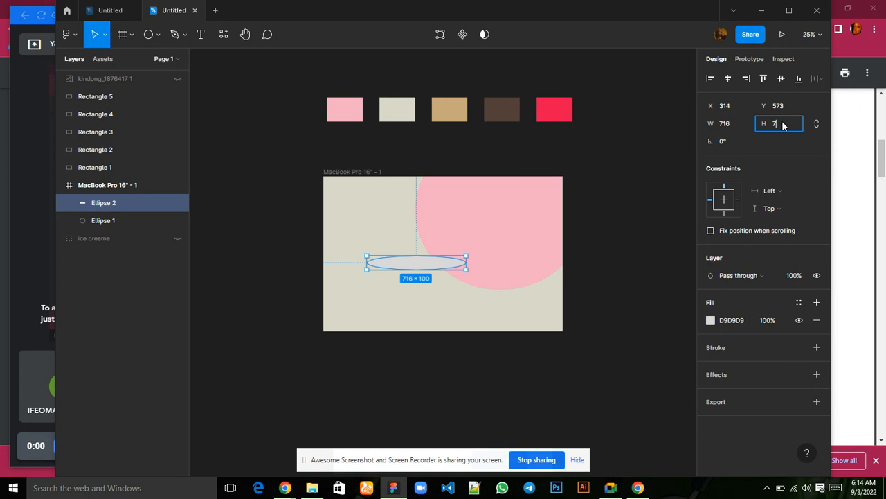
pyautogui.write('06')
pyautogui.press('Return')
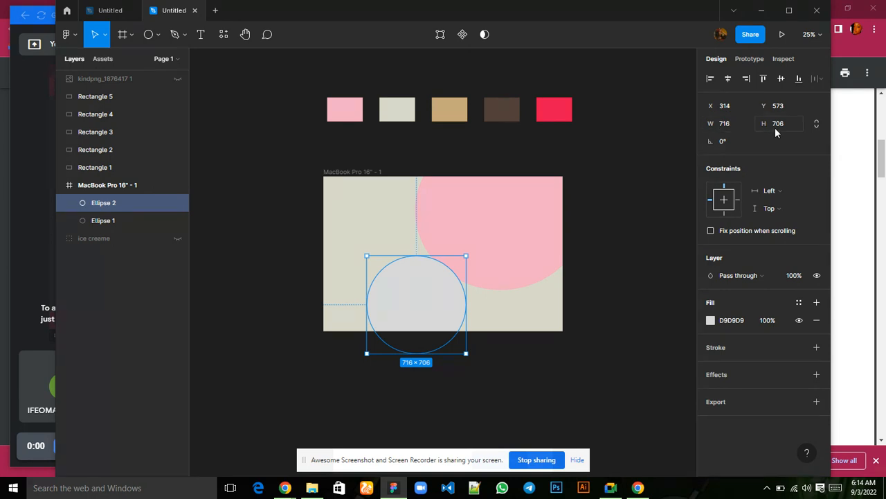
# Fill the second ellipse with the brown swatch colour 53403A, sampled with the eyedropper.
pyautogui.click(712, 322)
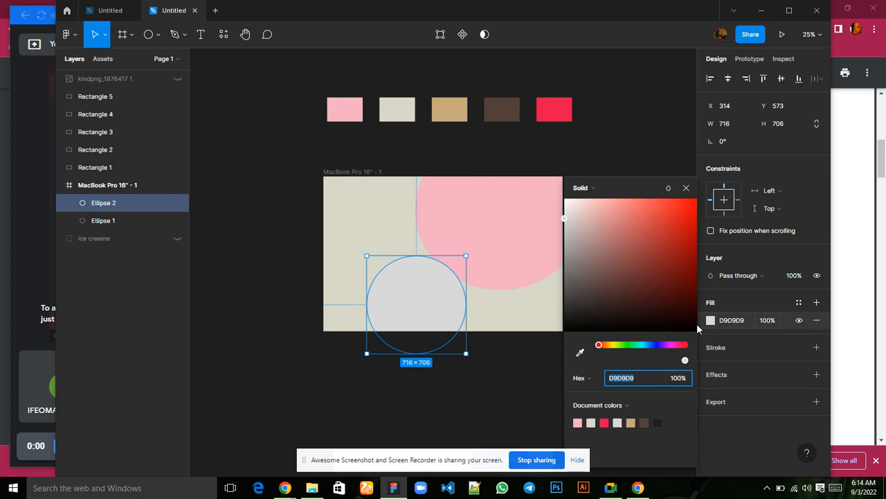
pyautogui.click(581, 353)
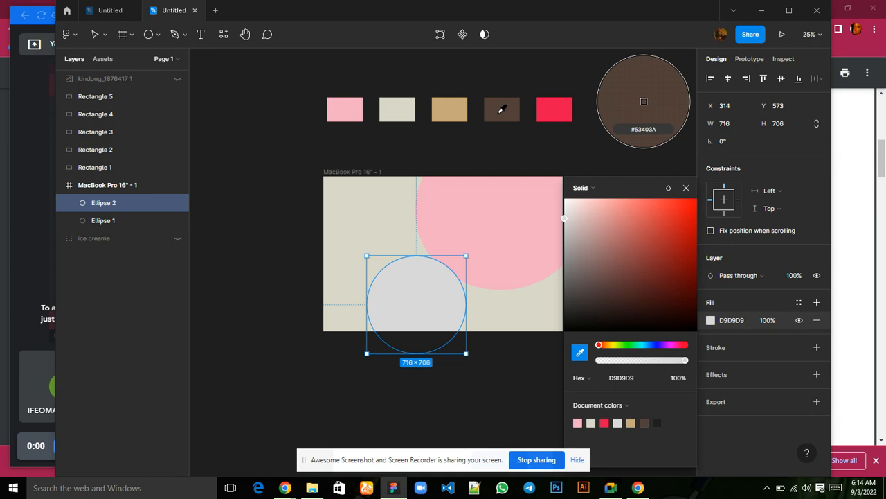
pyautogui.click(502, 108)
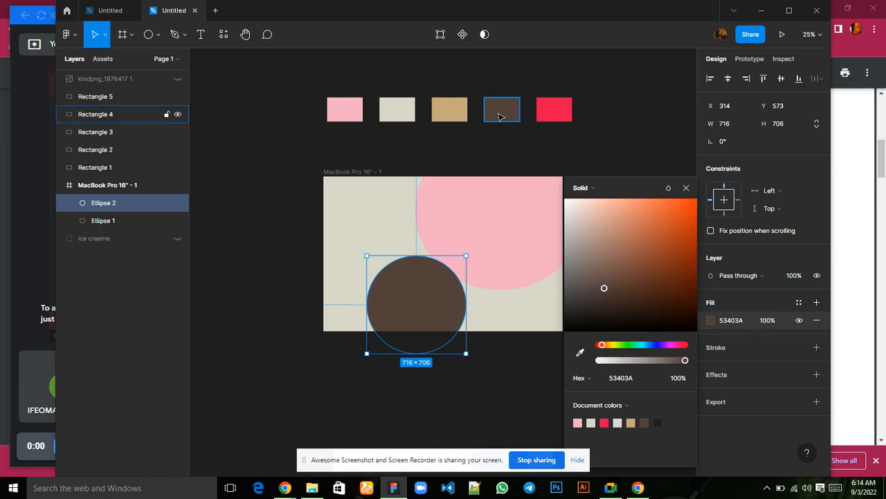
pyautogui.click(686, 188)
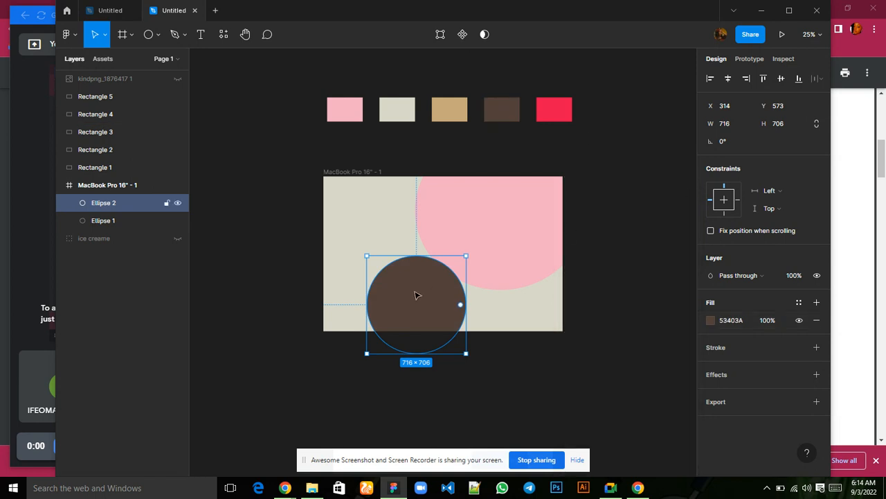
# Move the brown ellipse to about X 662, Y 649 at the frame's lower edge and check the Google Meet window.
pyautogui.moveTo(425, 294); pyautogui.dragTo(466, 306)
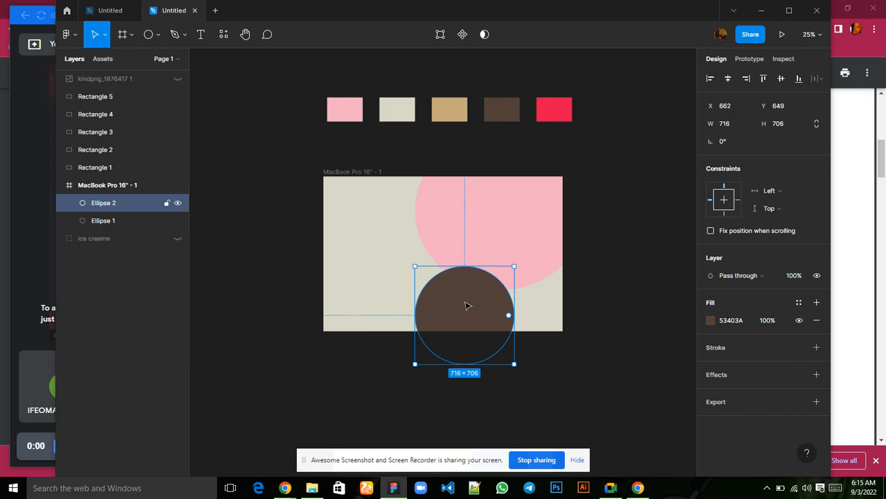
pyautogui.moveTo(614, 488)
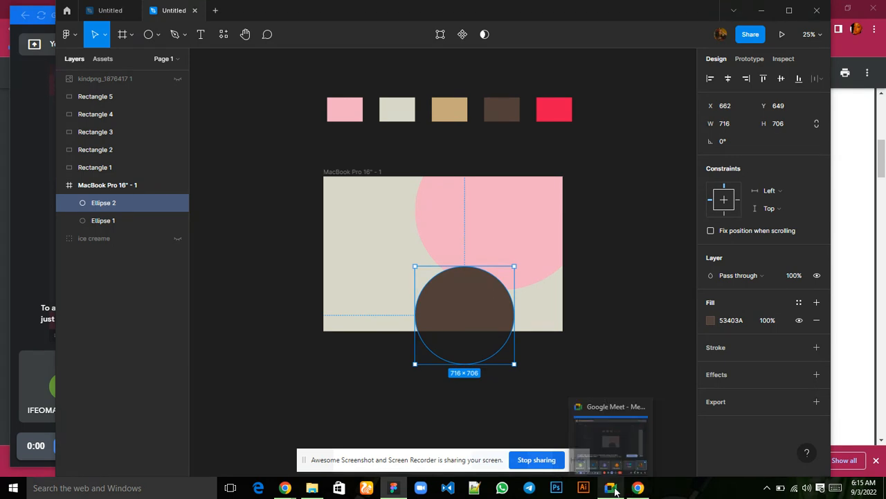
pyautogui.click(599, 447)
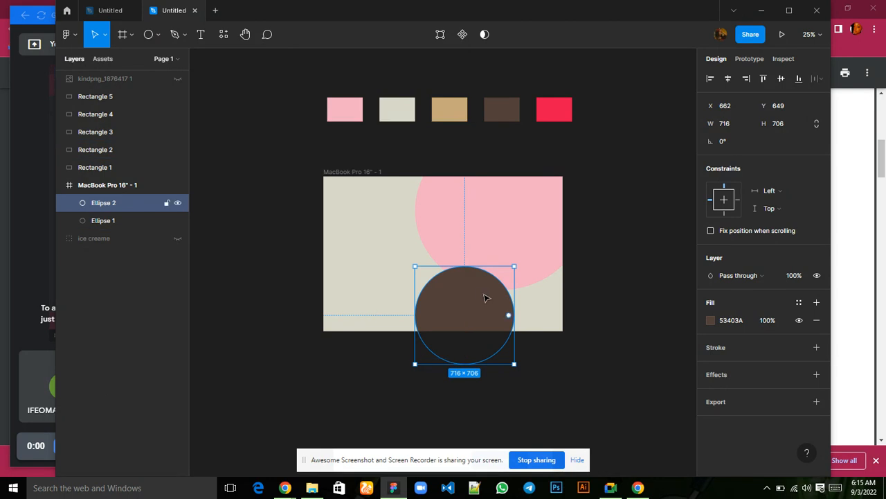
# Add a third ellipse in the left part of the frame and set its size to 436 wide by 420 high.
pyautogui.click(149, 35)
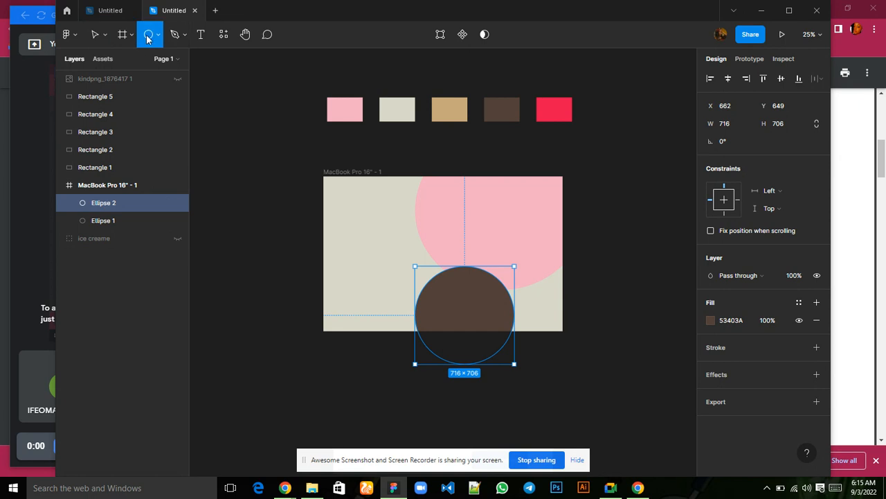
pyautogui.click(359, 229)
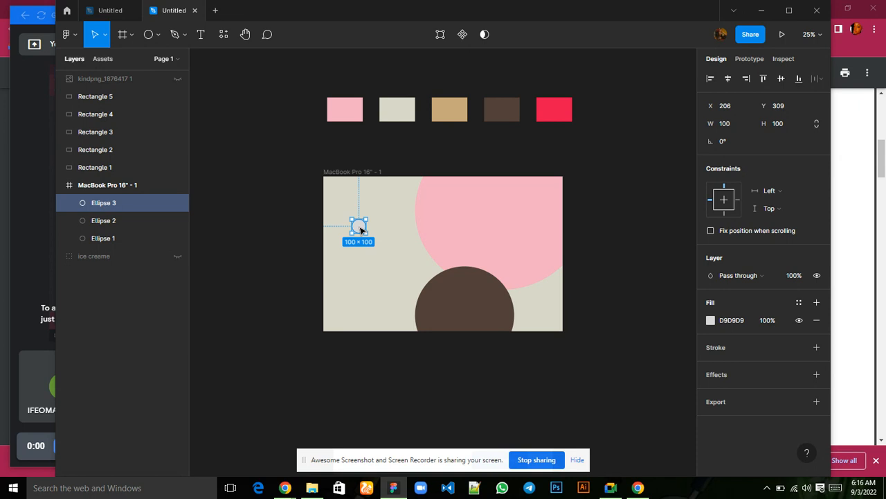
pyautogui.click(727, 126)
pyautogui.write('436')
pyautogui.click(782, 128)
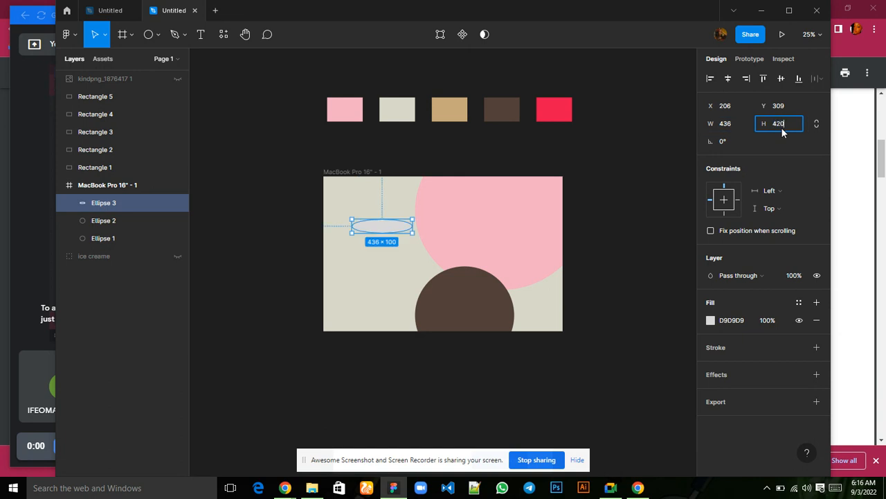
pyautogui.press('Return')
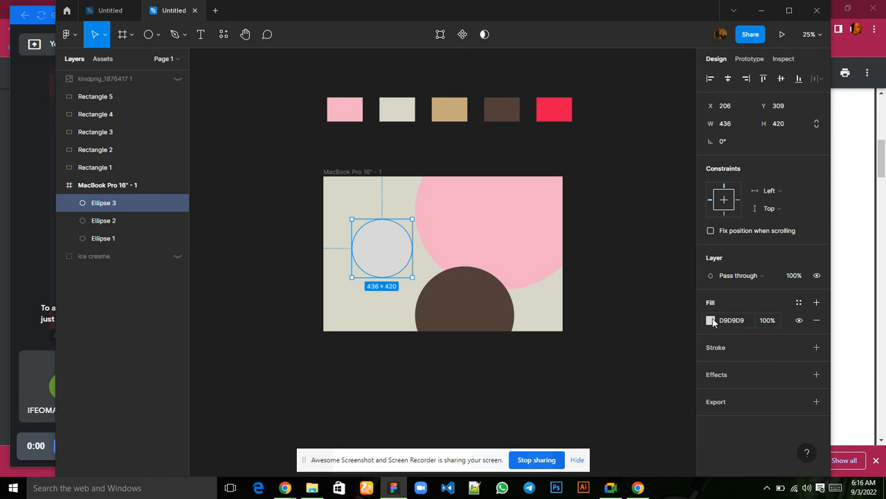
# Fill the third ellipse with the tan swatch colour C6A87A, sampled with the eyedropper.
pyautogui.click(711, 321)
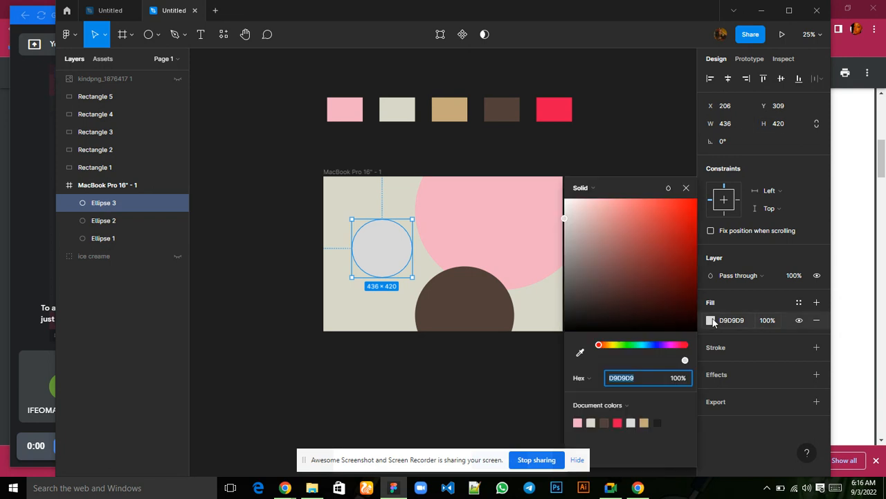
pyautogui.click(580, 354)
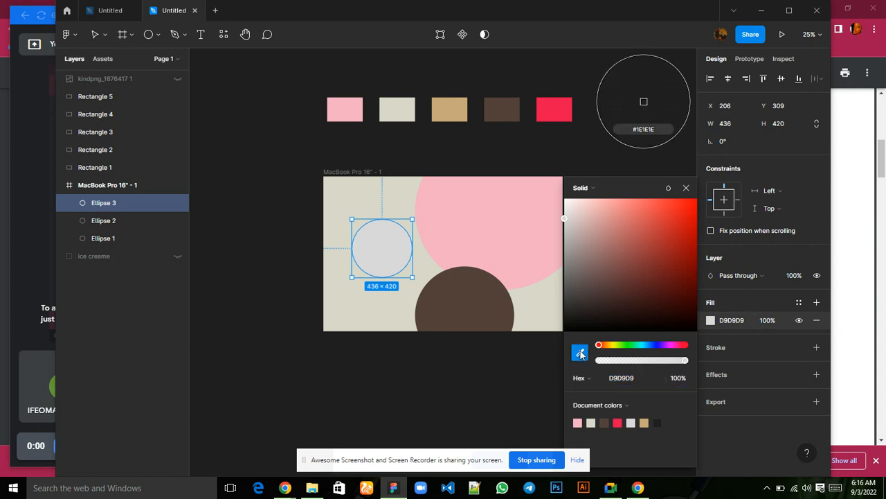
pyautogui.click(451, 103)
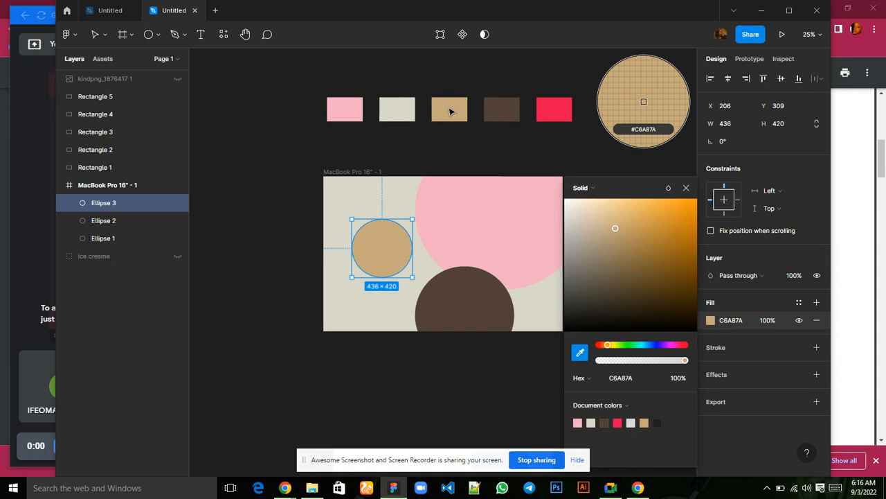
pyautogui.click(686, 189)
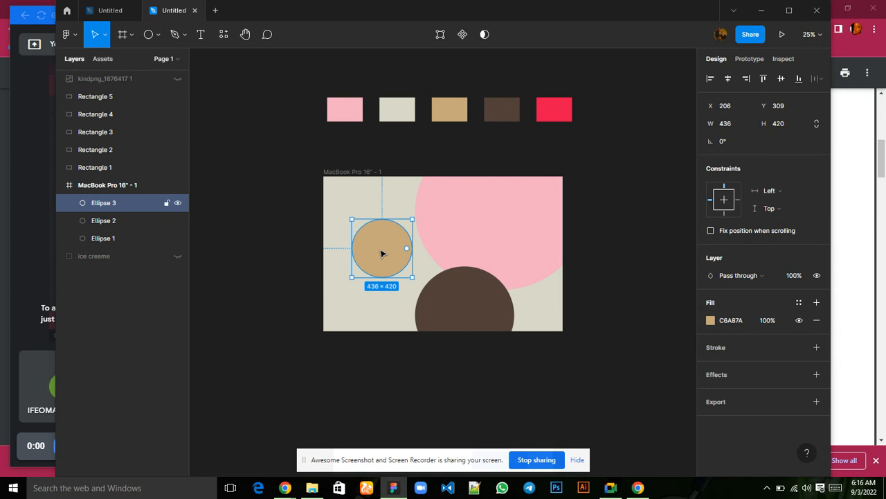
# Move the tan ellipse over the frame's left edge, to about X -122, Y 181.
pyautogui.moveTo(382, 253); pyautogui.dragTo(332, 234)
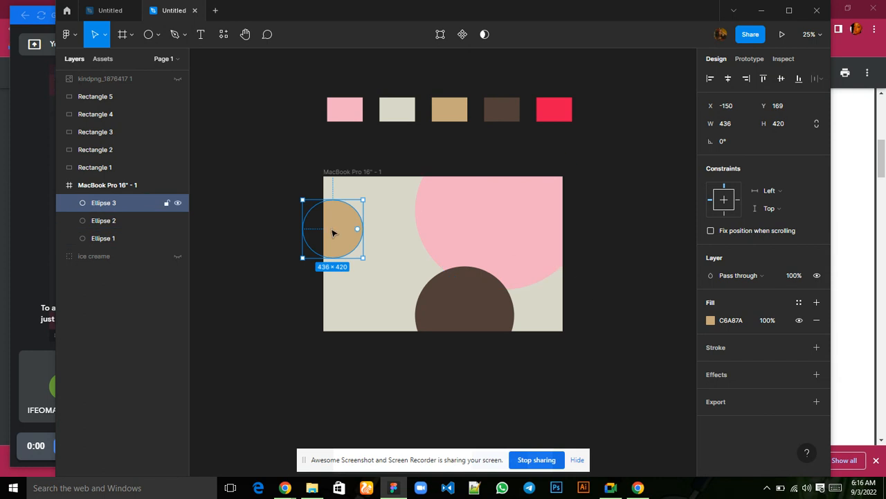
pyautogui.moveTo(335, 234); pyautogui.dragTo(338, 235)
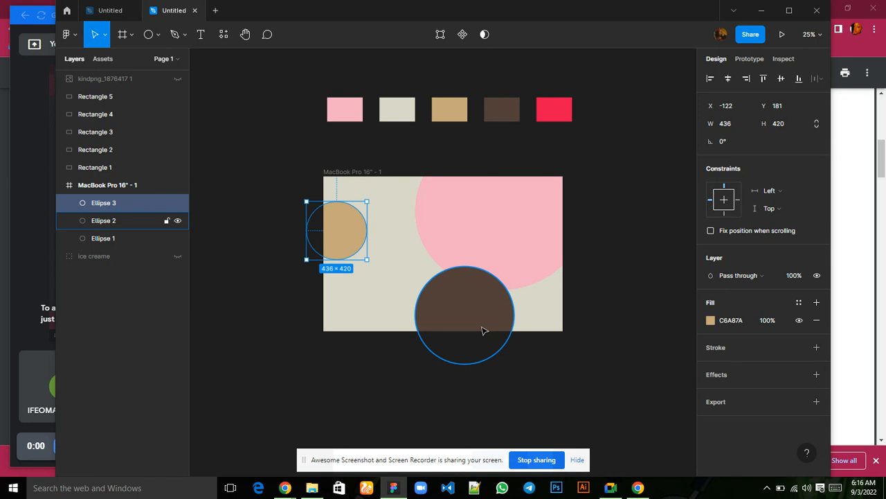
# Make the hidden ice creame group visible and move it out to the left of the frame, to about X -1772, Y -1035.
pyautogui.click(178, 256)
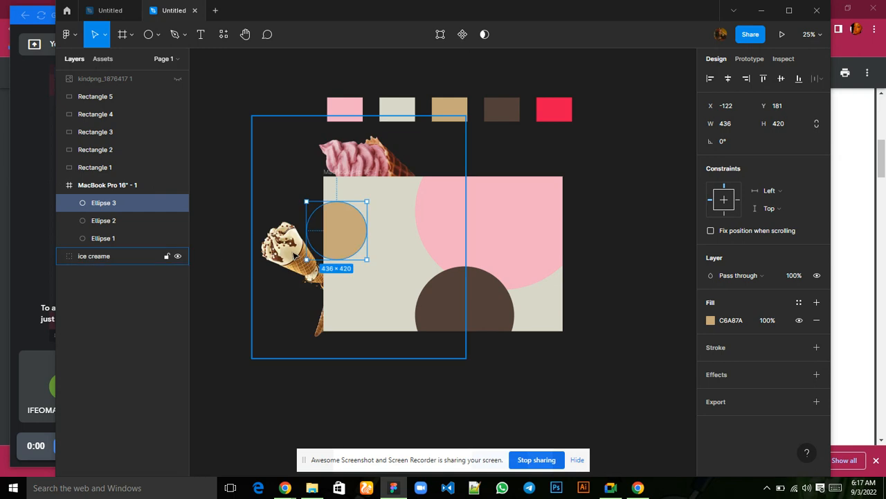
pyautogui.moveTo(293, 257); pyautogui.dragTo(352, 234)
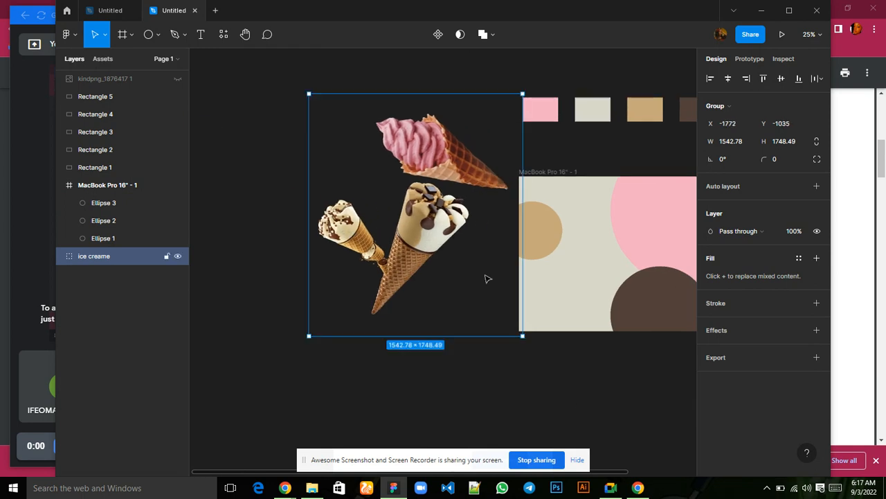
pyautogui.hscroll(3, 580, 408)
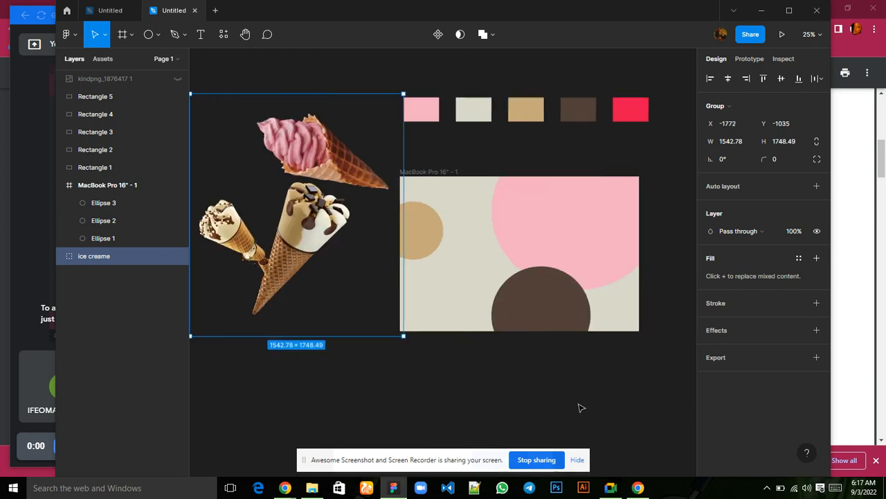
# Move the Ice-Cream-PNG image from the ice creame group into the frame's lower-right area, at about X 1331, Y 343.
pyautogui.doubleClick(302, 241)
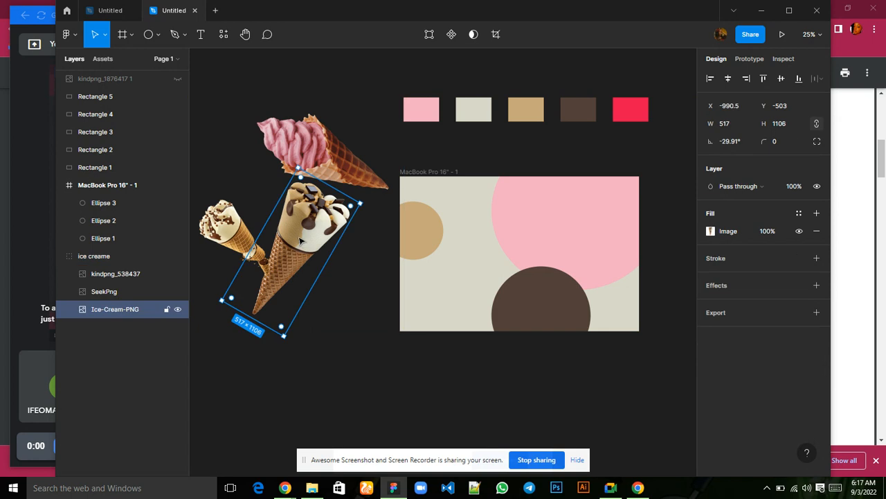
pyautogui.moveTo(300, 240); pyautogui.dragTo(585, 298)
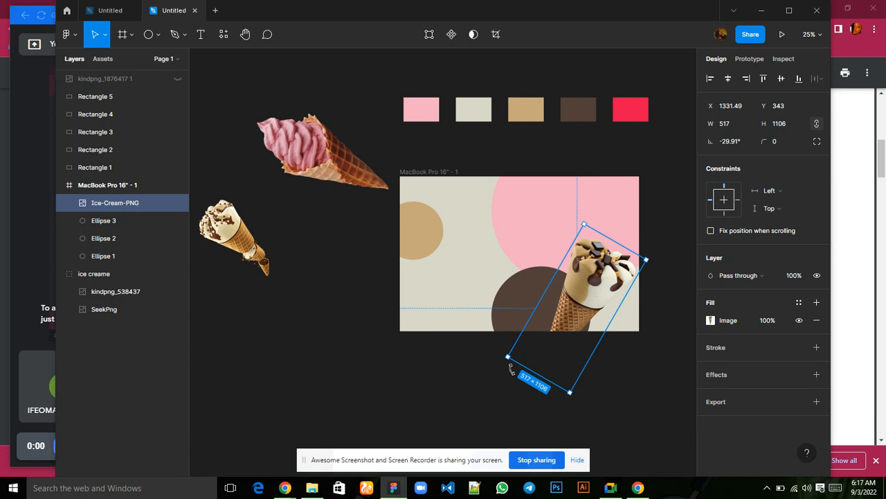
# Try rotating the Ice-Cream-PNG image to about -31.68°, -50° and -100°.
pyautogui.moveTo(512, 370)
pyautogui.mouseDown()
pyautogui.moveTo(569, 392)
pyautogui.moveTo(632, 388)
pyautogui.moveTo(655, 348)
pyautogui.moveTo(566, 390)
pyautogui.moveTo(501, 359)
pyautogui.mouseUp()
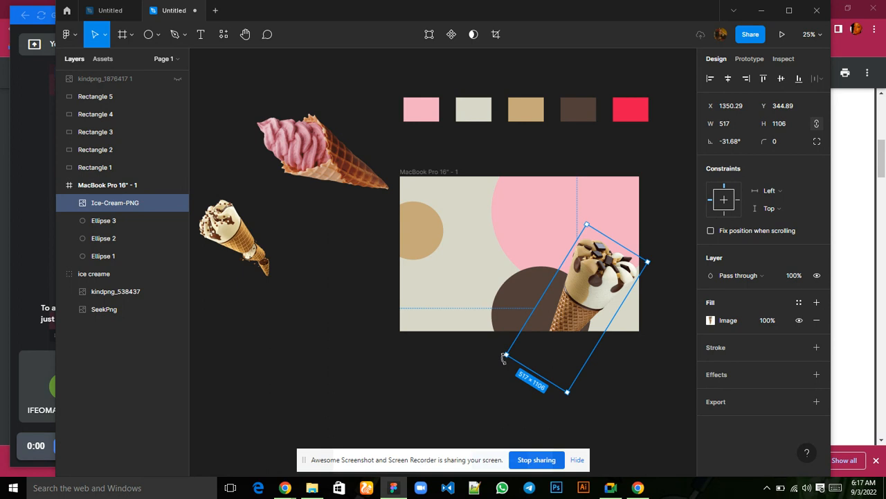
pyautogui.click(726, 141)
pyautogui.press('Return')
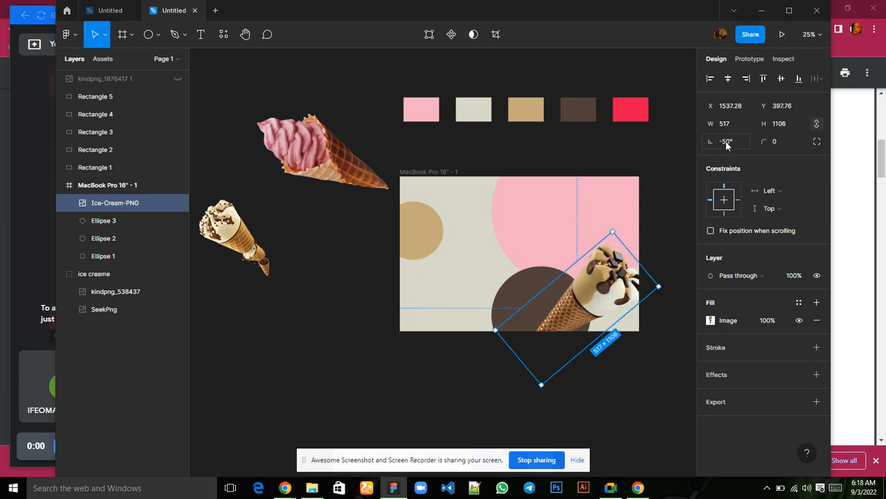
pyautogui.click(726, 142)
pyautogui.write('-100')
pyautogui.press('Return')
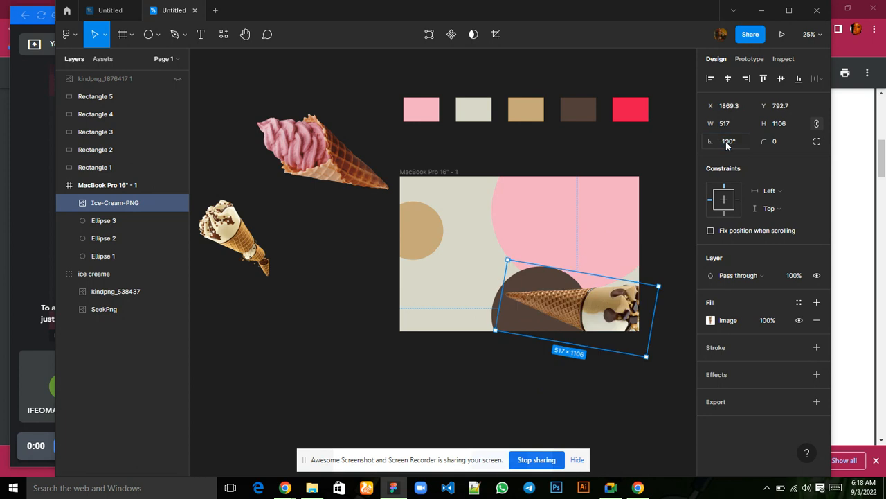
# Try rotating the Ice-Cream-PNG image to 50° and 100°.
pyautogui.click(726, 144)
pyautogui.write('50')
pyautogui.press('Return')
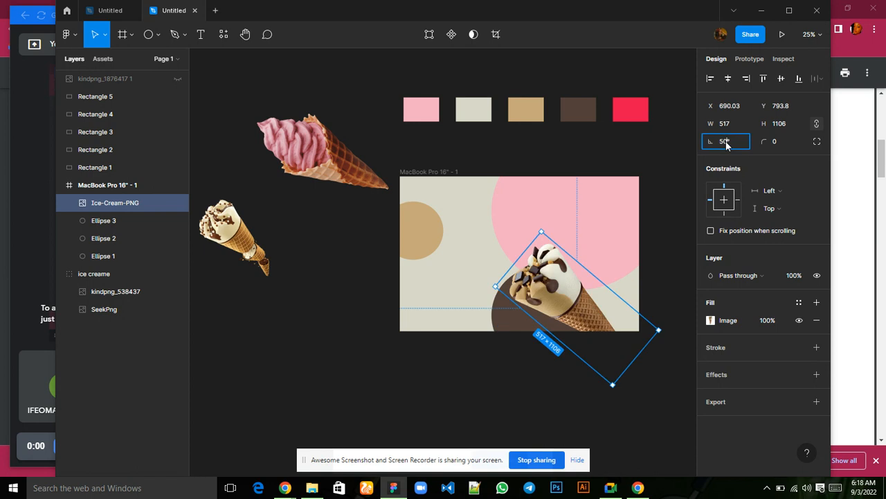
pyautogui.write('100')
pyautogui.press('Return')
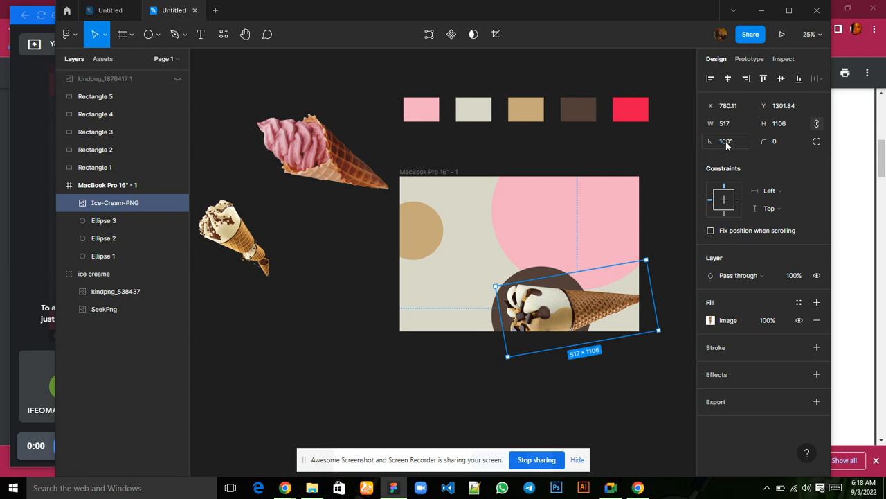
# Undo all the trial rotations of the Ice-Cream-PNG image.
pyautogui.hotkey('ctrl', 'z')
pyautogui.hotkey('ctrl', 'z')
pyautogui.hotkey('ctrl', 'z')
pyautogui.hotkey('ctrl', 'z')
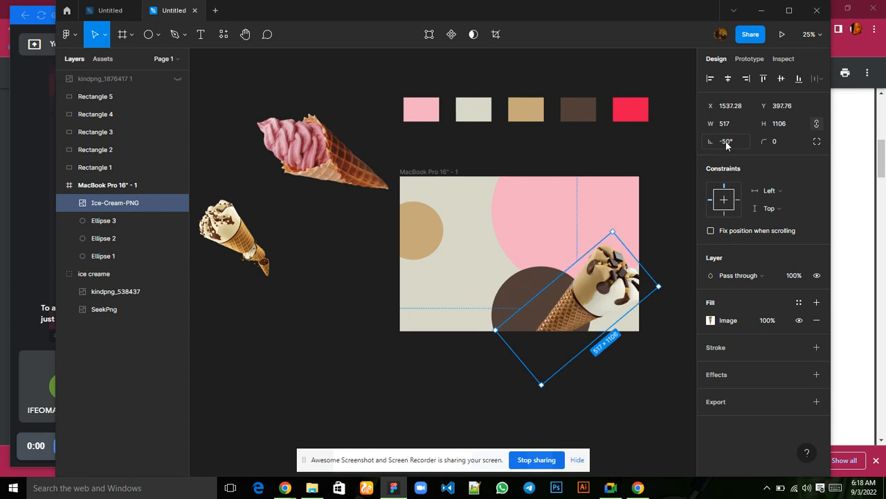
pyautogui.hotkey('ctrl', 'z')
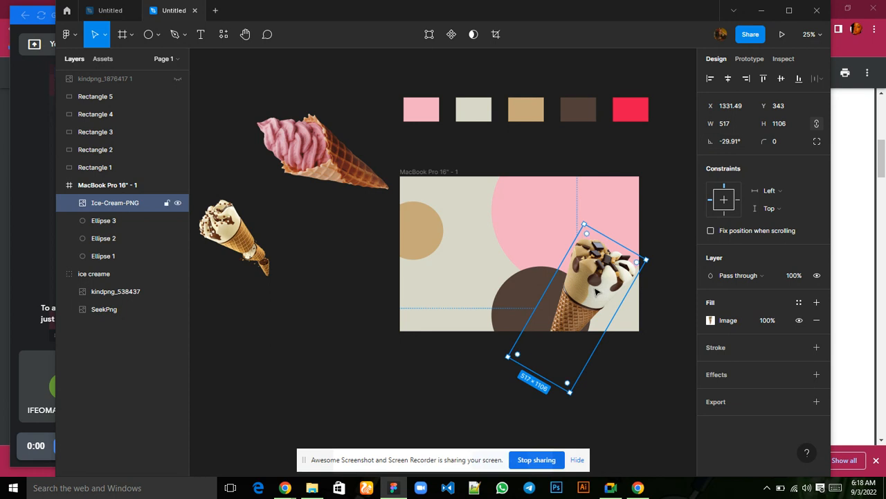
# Move the pink SeekPng cone from the ice creame group onto the frame's pink ellipse, at about X 885, Y 286.
pyautogui.click(332, 153)
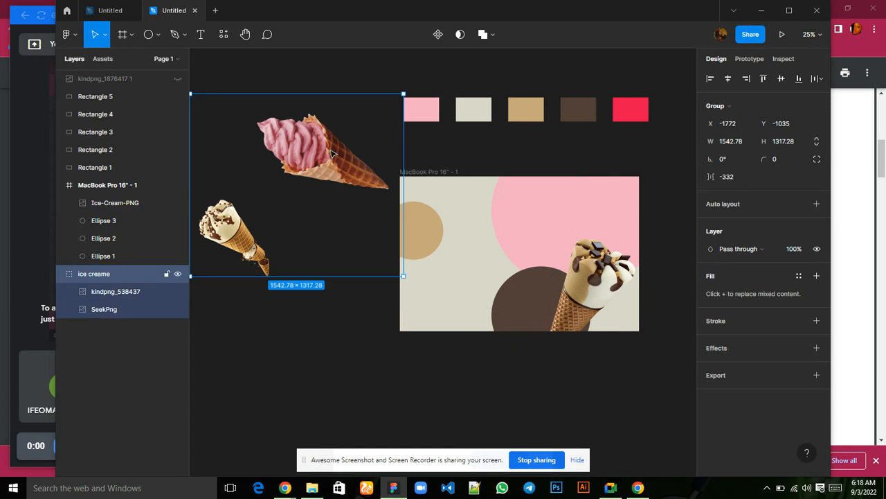
pyautogui.doubleClick(332, 154)
pyautogui.moveTo(332, 153); pyautogui.dragTo(608, 220)
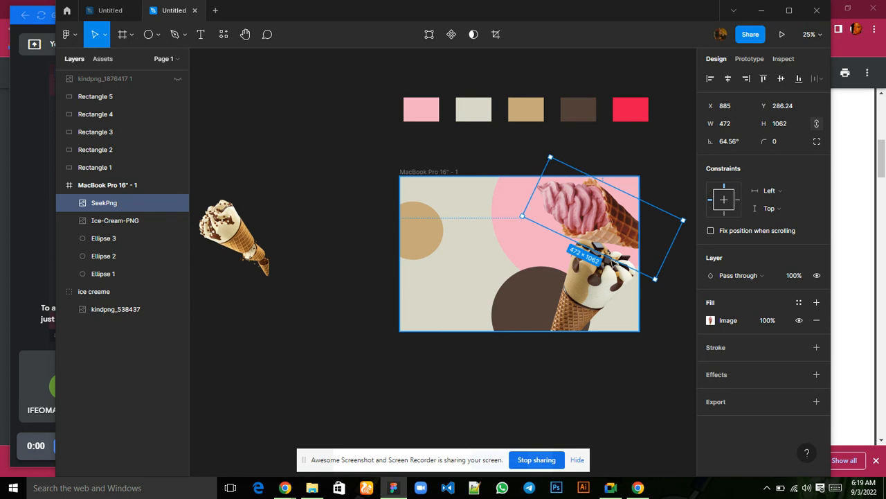
# Shift the Ice-Cream-PNG cone down to about Y 468 and the pink SeekPng cone down to about Y 361.
pyautogui.click(602, 297)
pyautogui.moveTo(601, 296)
pyautogui.mouseDown()
pyautogui.moveTo(601, 307)
pyautogui.moveTo(601, 300)
pyautogui.mouseUp()
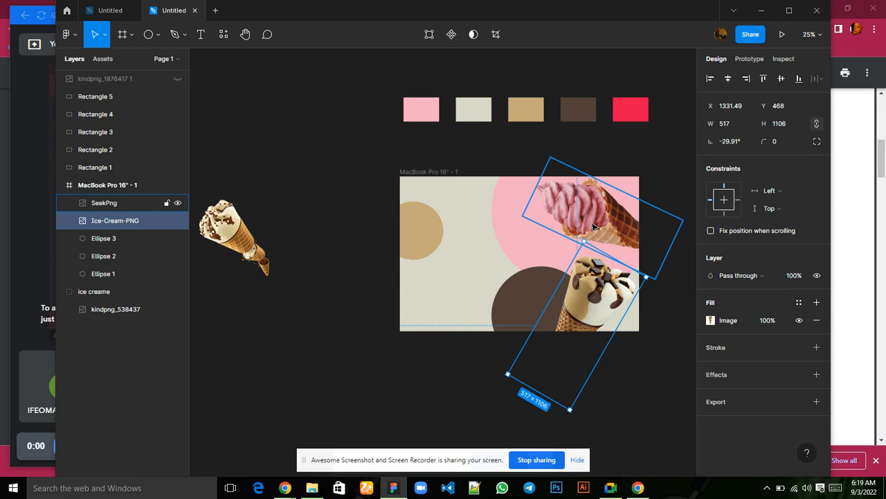
pyautogui.click(593, 226)
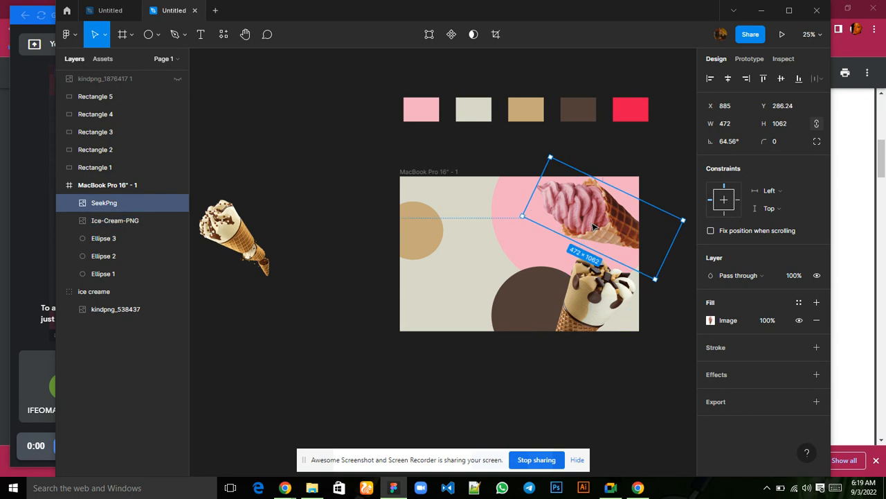
pyautogui.moveTo(593, 226); pyautogui.dragTo(594, 236)
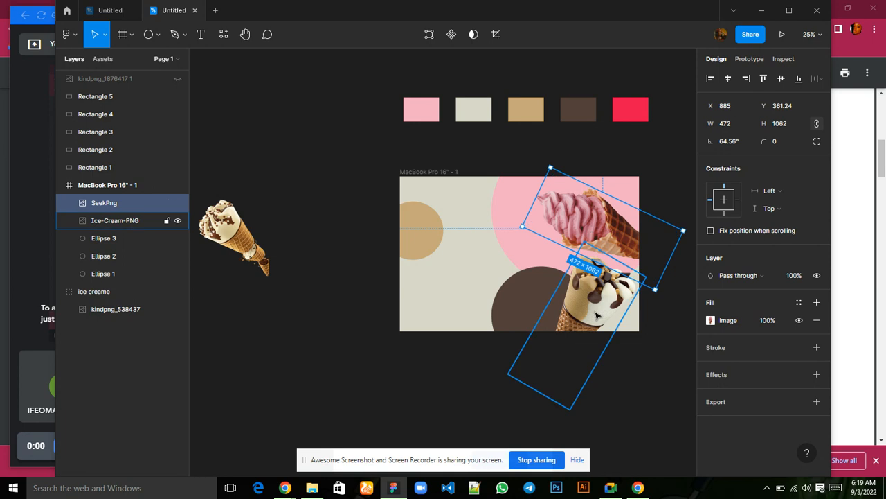
# Check the Google Meet window.
pyautogui.moveTo(612, 492)
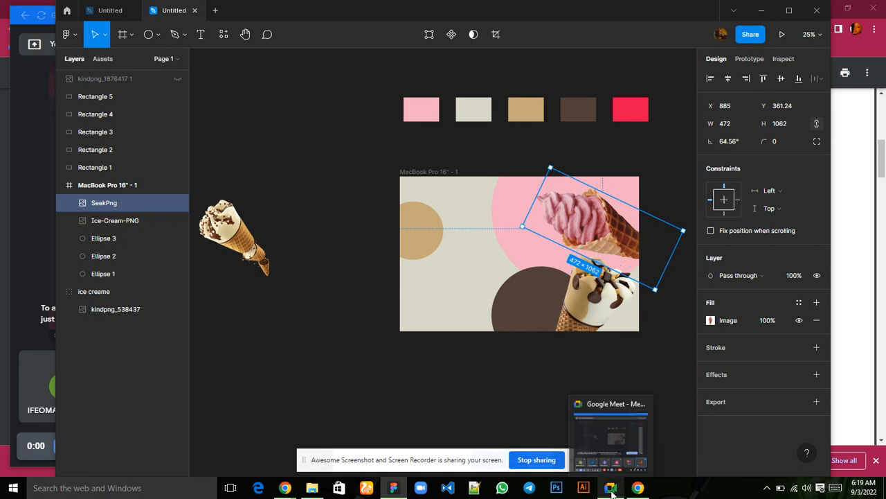
pyautogui.click(608, 433)
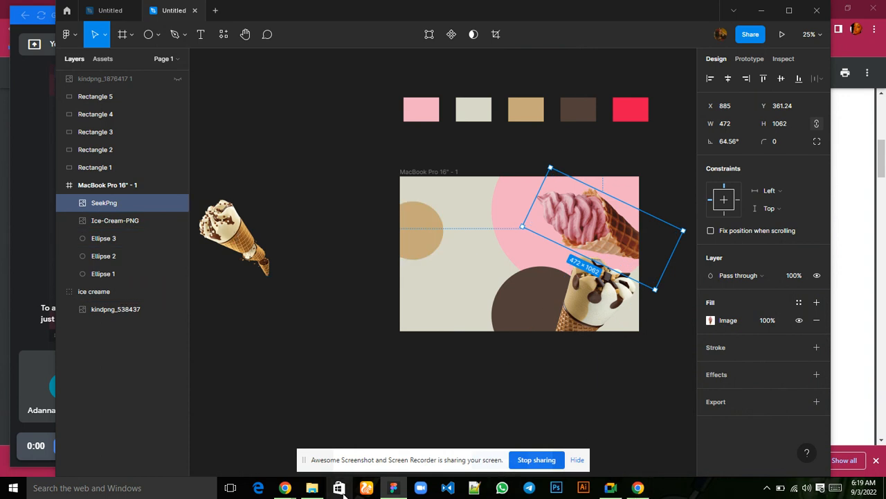
pyautogui.moveTo(285, 488)
pyautogui.moveTo(154, 424)
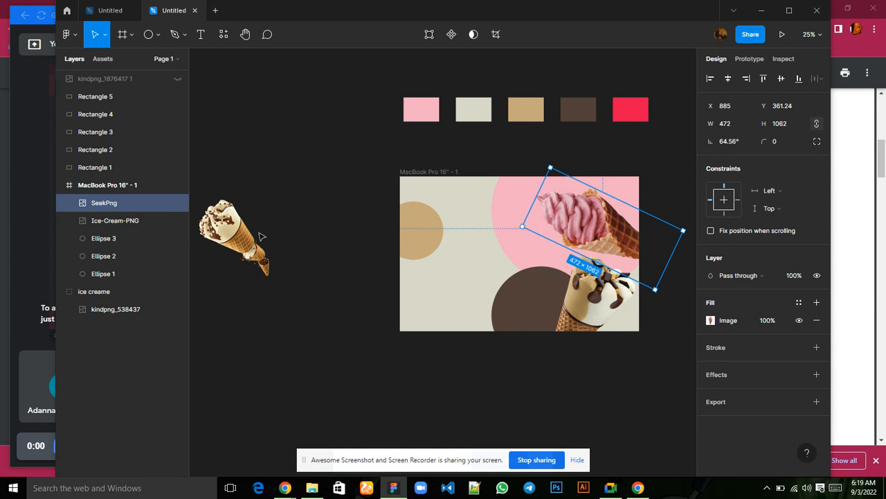
# Move the remaining ice creame group into the frame at about X 468, Y 625, and reposition the Ice-Cream-PNG cone to about X 1331, Y 480.
pyautogui.click(234, 235)
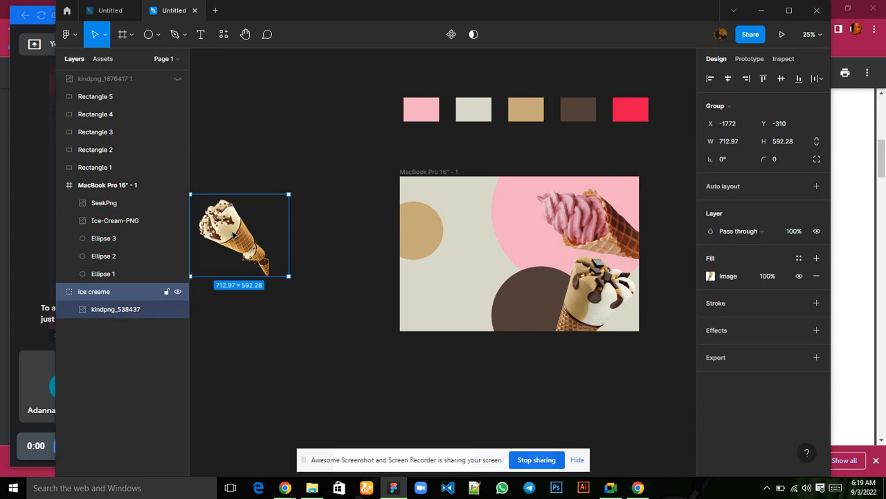
pyautogui.moveTo(234, 236); pyautogui.dragTo(508, 302)
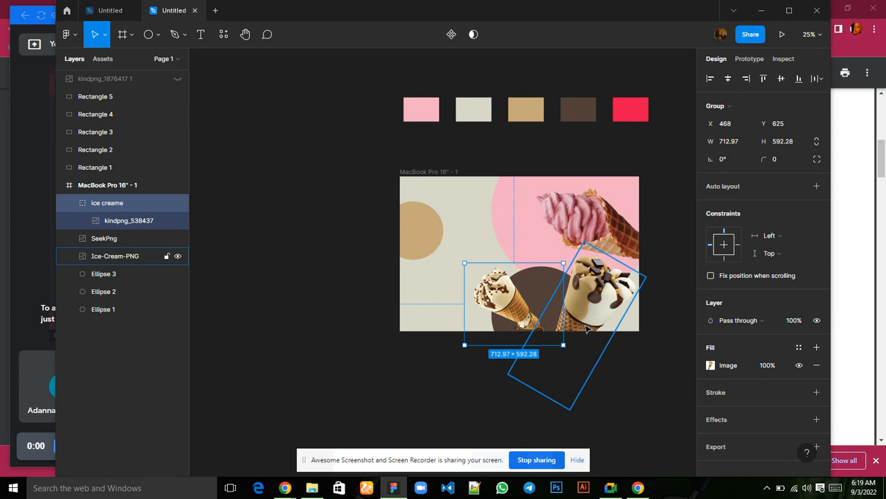
pyautogui.moveTo(596, 312); pyautogui.dragTo(586, 311)
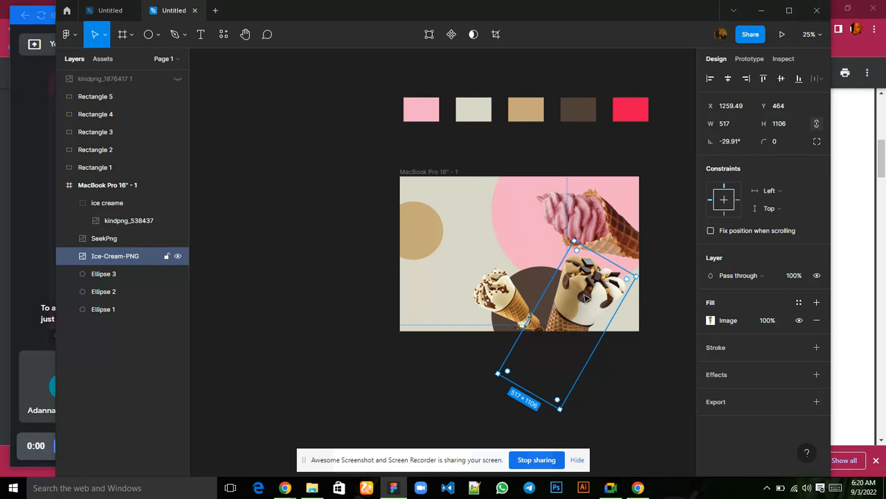
pyautogui.moveTo(593, 299); pyautogui.dragTo(597, 299)
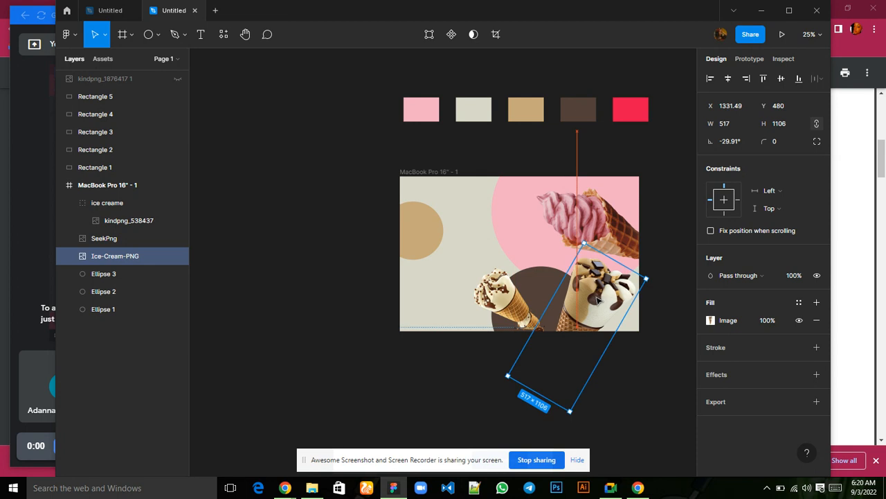
# Move the brown ellipse between the two lower cones, to about X 750, Y 653.
pyautogui.click(533, 283)
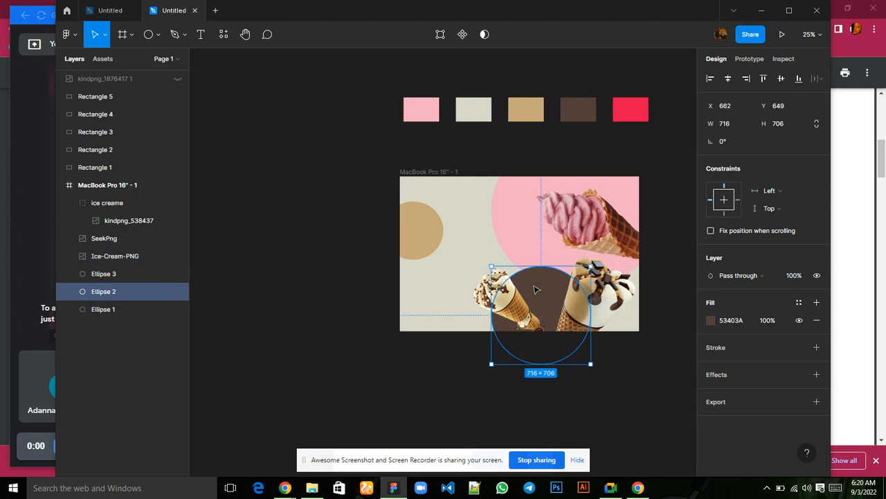
pyautogui.moveTo(533, 289); pyautogui.dragTo(548, 290)
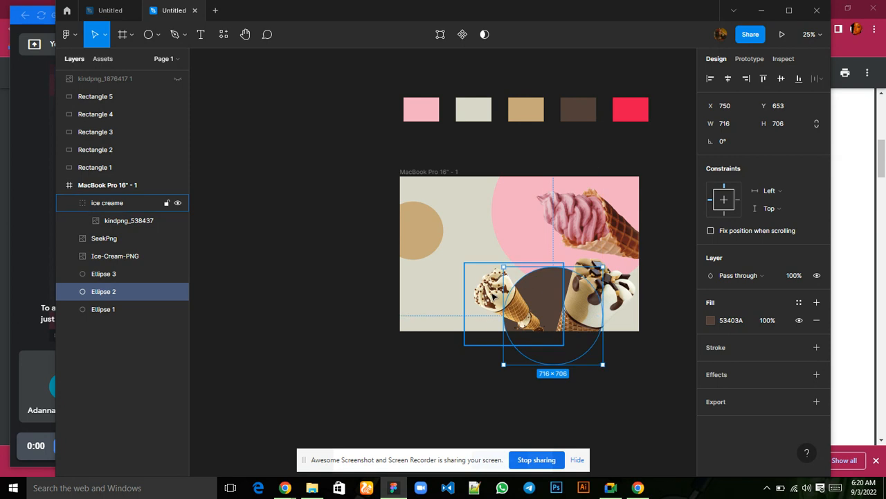
# Move the ice creame group with the small cone to about X 567, Y 653 and duplicate it.
pyautogui.moveTo(493, 294); pyautogui.dragTo(505, 300)
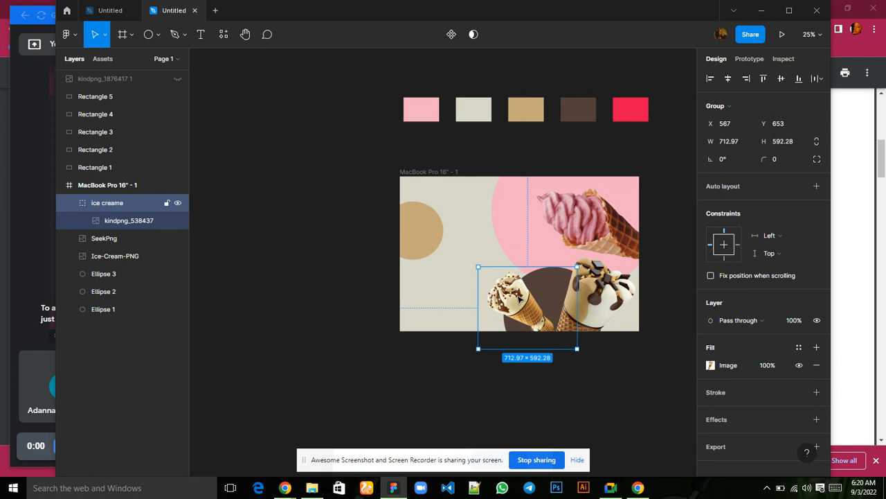
pyautogui.hotkey('ctrl', 'd')
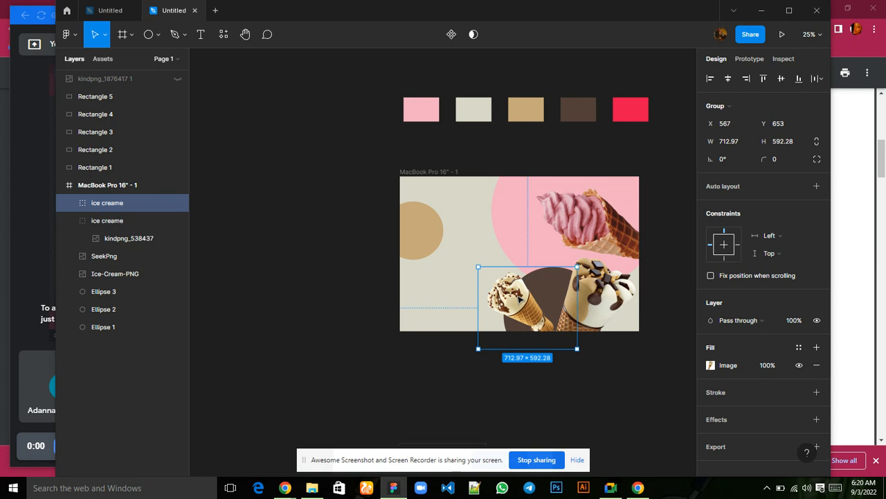
# Try placing the duplicated cone group over the tan ellipse and resizing it to about 587 × 412, and undo both changes.
pyautogui.moveTo(520, 298); pyautogui.dragTo(444, 220)
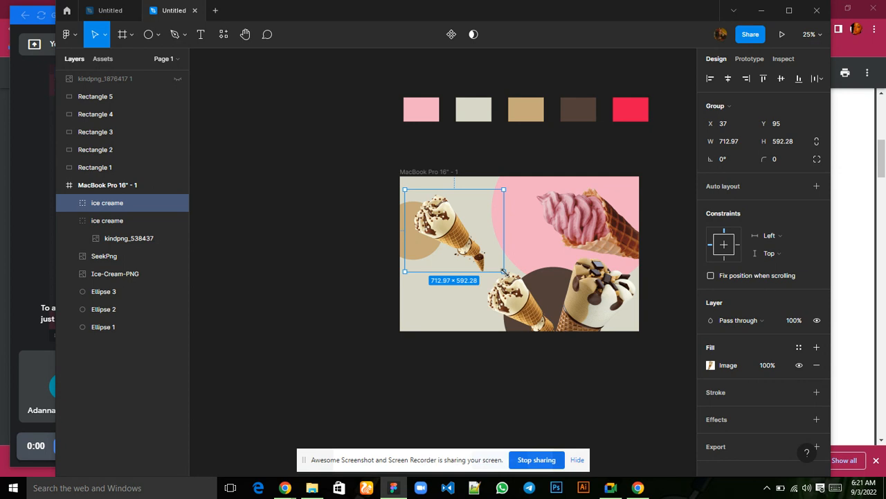
pyautogui.moveTo(504, 271); pyautogui.dragTo(486, 246)
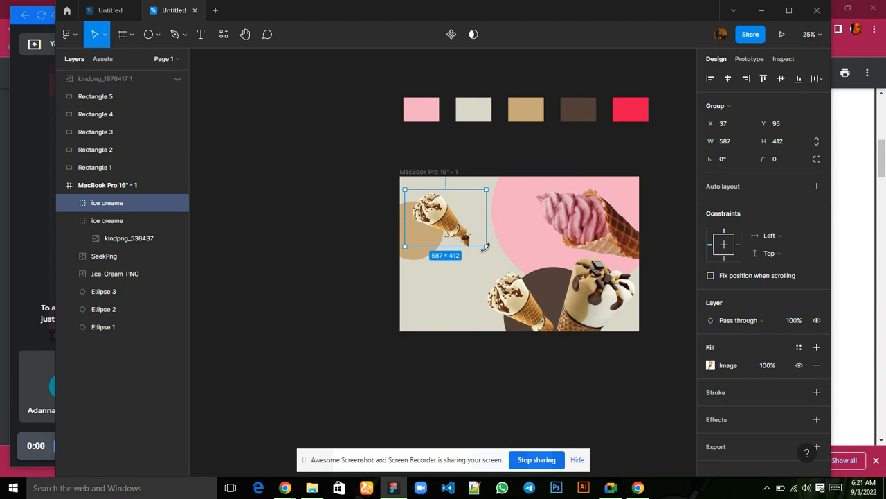
pyautogui.moveTo(486, 247); pyautogui.dragTo(503, 272)
pyautogui.hotkey('ctrl', 'z')
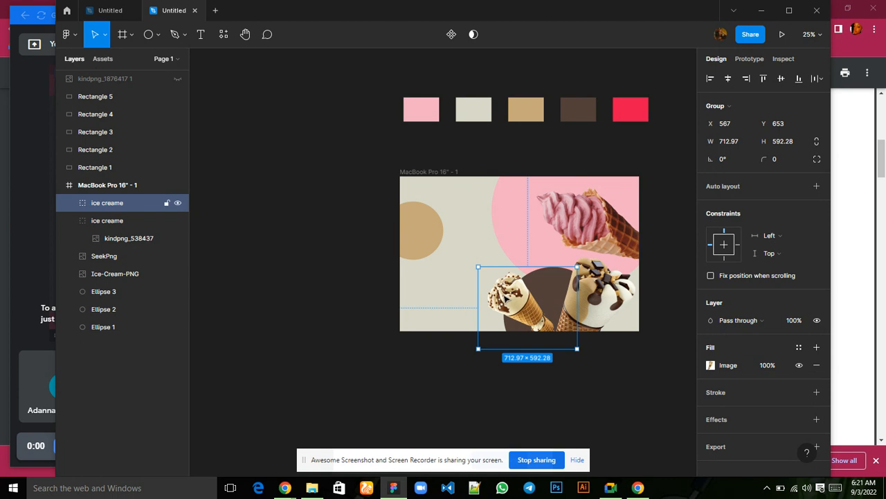
# Shrink the duplicated cone group to about 399.65 × 332 and place it at the frame's lower-left corner, at about X -86, Y 951.
pyautogui.moveTo(513, 305); pyautogui.dragTo(445, 232)
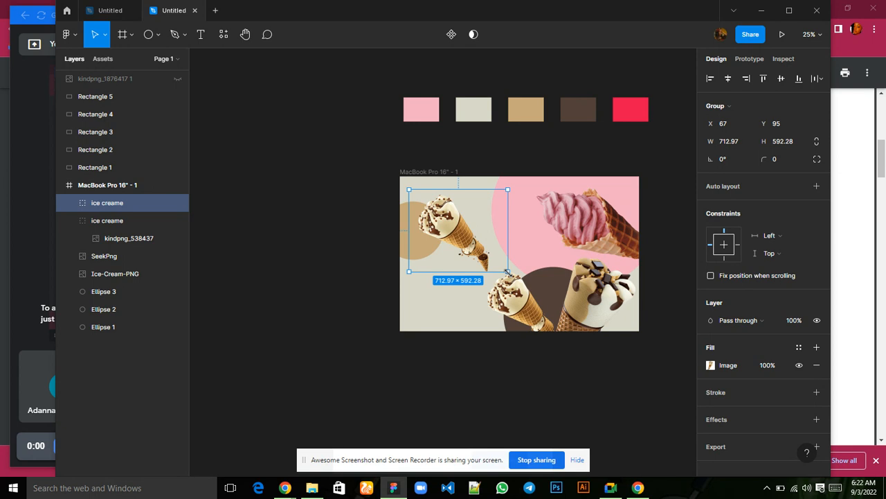
pyautogui.moveTo(508, 272); pyautogui.dragTo(410, 330)
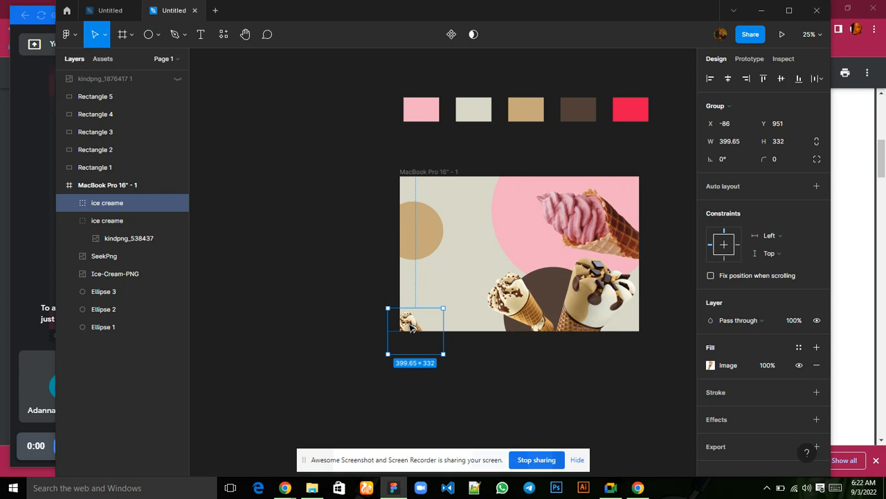
# Duplicate the small cone group in the frame's lower-left corner, placing the copy rotated to -45.29° between the two lower cones, at about X 1099.96, Y 488.
pyautogui.moveTo(411, 326); pyautogui.dragTo(468, 248)
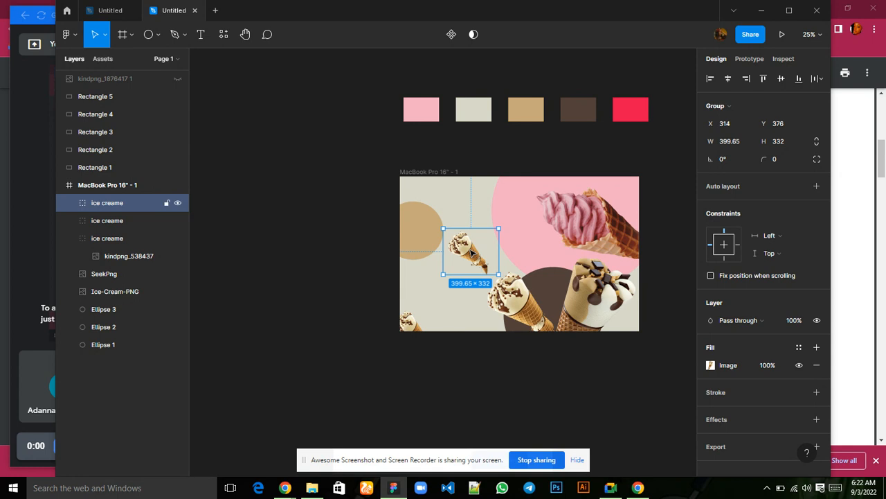
pyautogui.moveTo(466, 251); pyautogui.dragTo(542, 264)
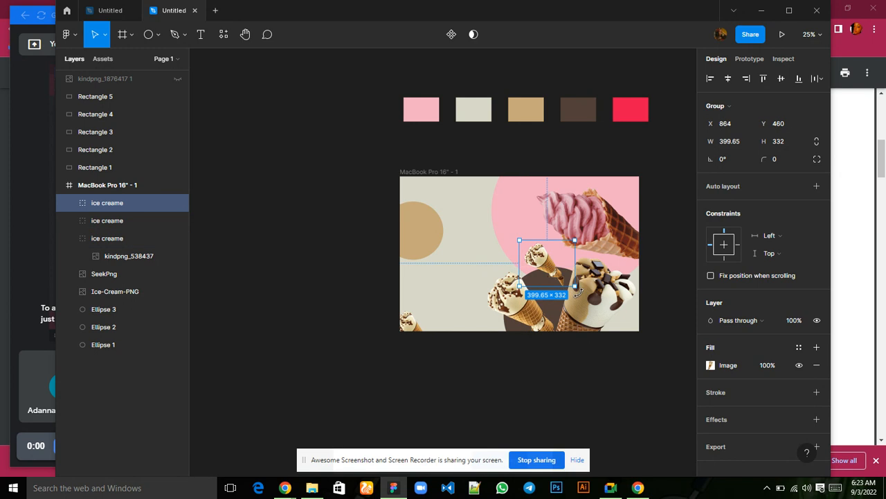
pyautogui.moveTo(579, 289); pyautogui.dragTo(548, 299)
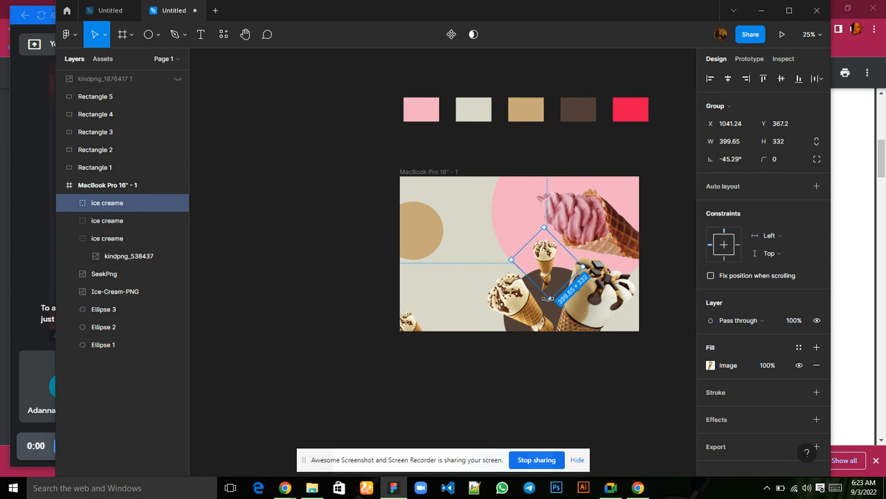
pyautogui.moveTo(547, 265); pyautogui.dragTo(553, 281)
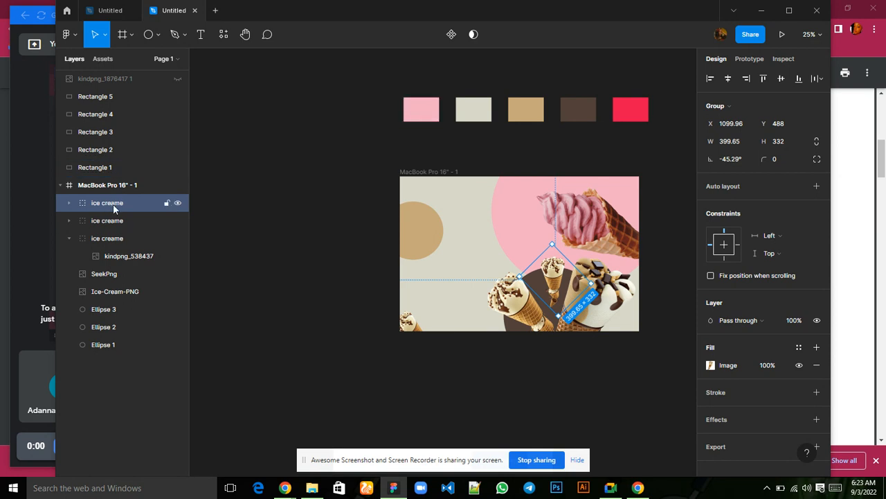
# Move the rotated small cone group behind the brown ellipse, between Ellipse 2 and Ellipse 1 in the layer order.
pyautogui.click(512, 327)
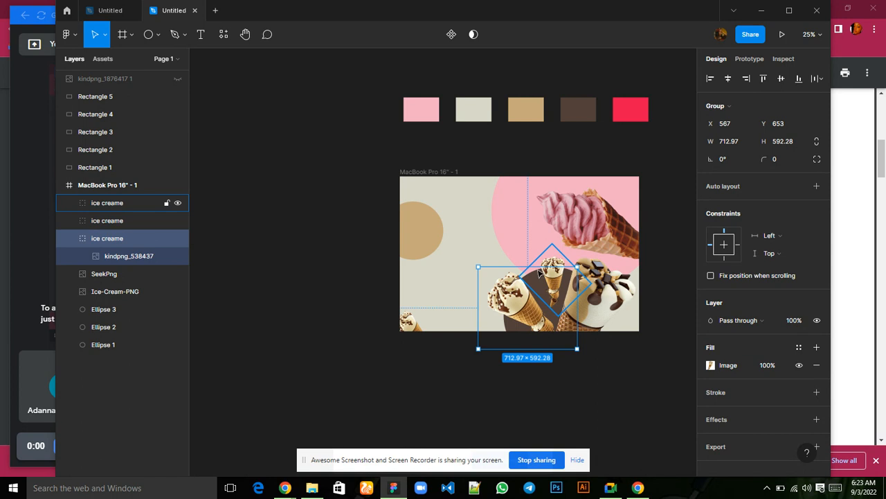
pyautogui.click(537, 281)
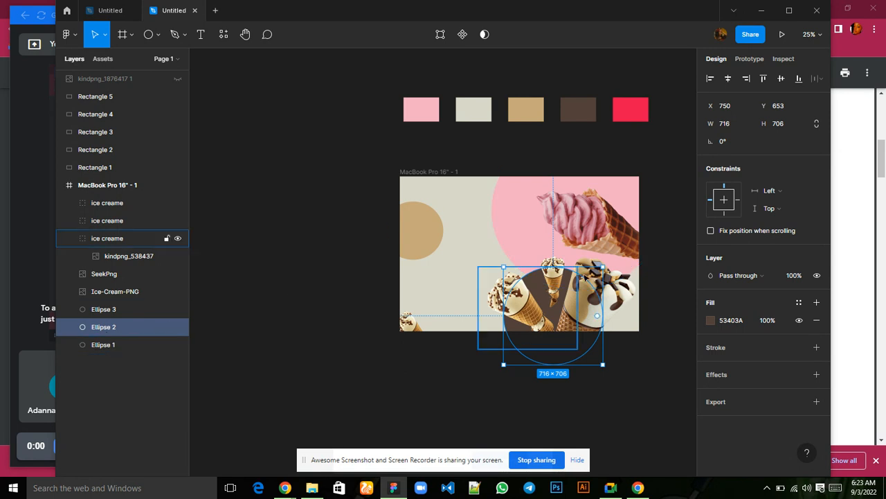
pyautogui.click(553, 274)
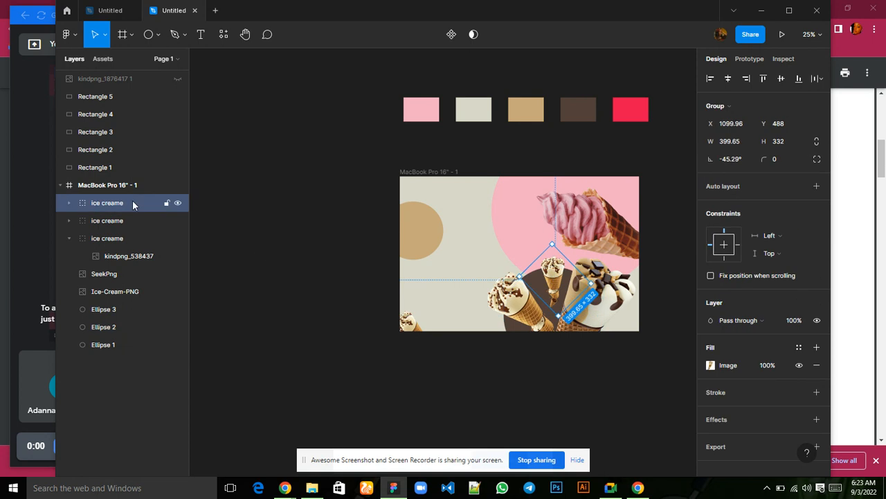
pyautogui.moveTo(133, 203); pyautogui.dragTo(116, 330)
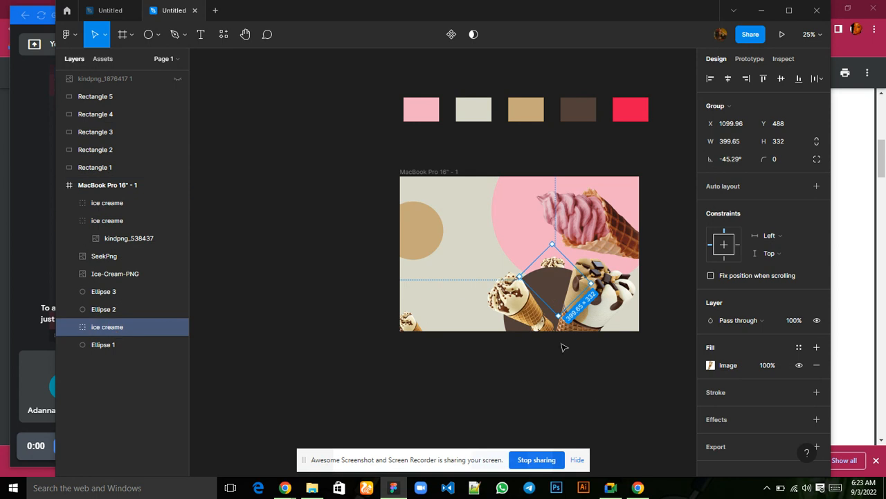
# Duplicate the small cone group in the frame's lower-left corner and place the copy at the lower-right corner, at about X 1580, Y 971.
pyautogui.click(409, 330)
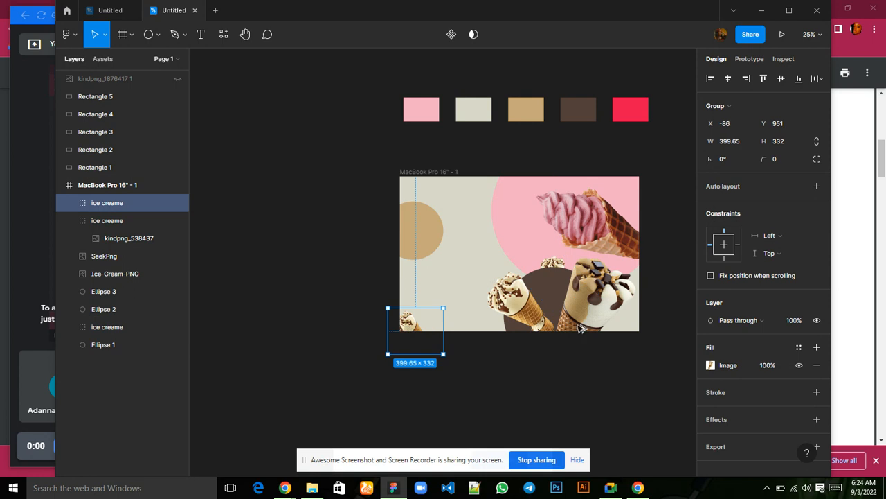
pyautogui.moveTo(409, 330); pyautogui.dragTo(638, 332)
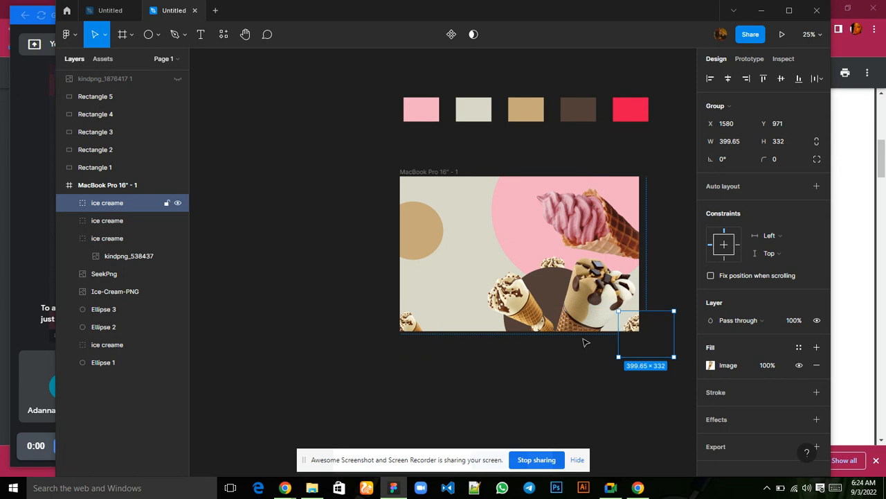
pyautogui.click(524, 360)
pyautogui.moveTo(610, 487)
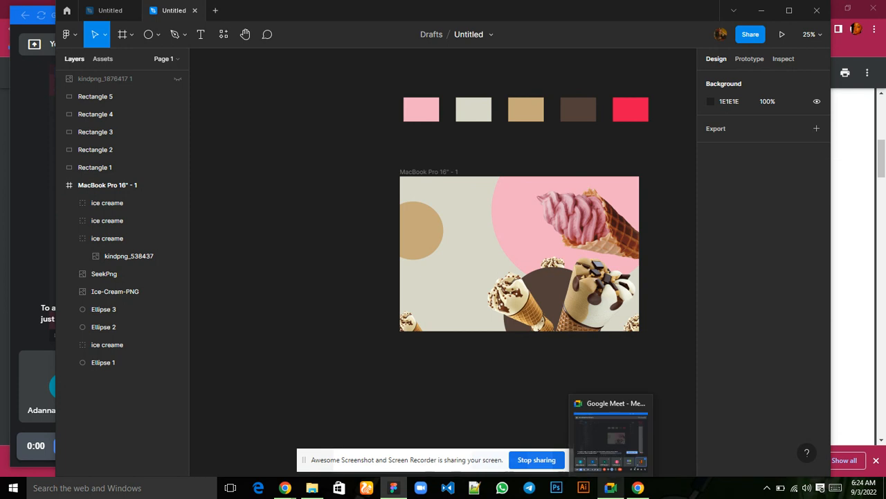
pyautogui.click(611, 438)
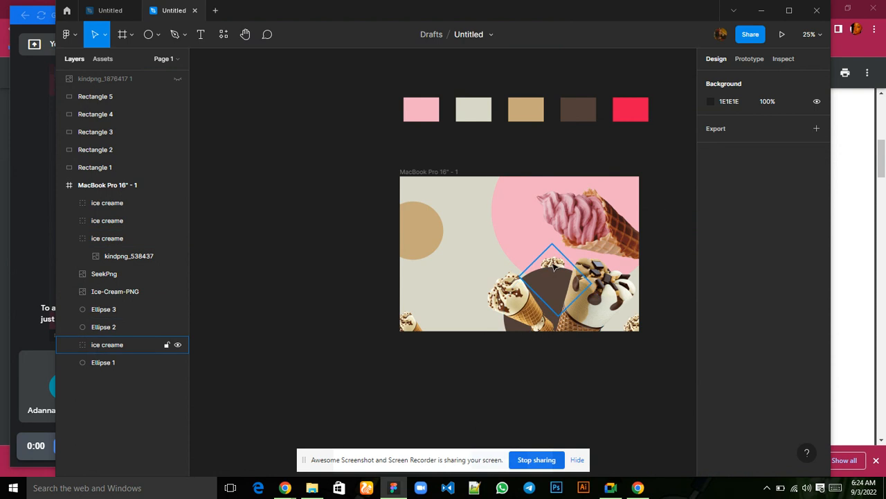
# Bring the rotated small cone group in front of the brown ellipse, at the top of the MacBook Pro frame's layer order.
pyautogui.click(554, 267)
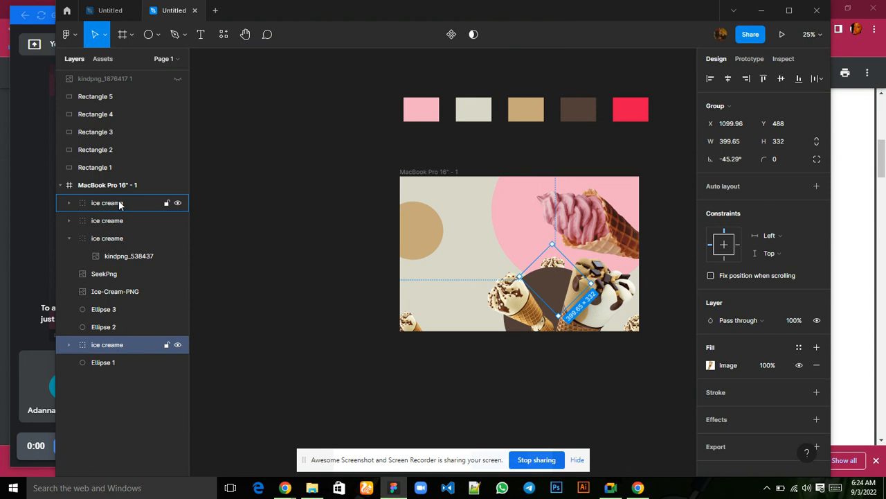
pyautogui.moveTo(119, 200); pyautogui.dragTo(119, 200)
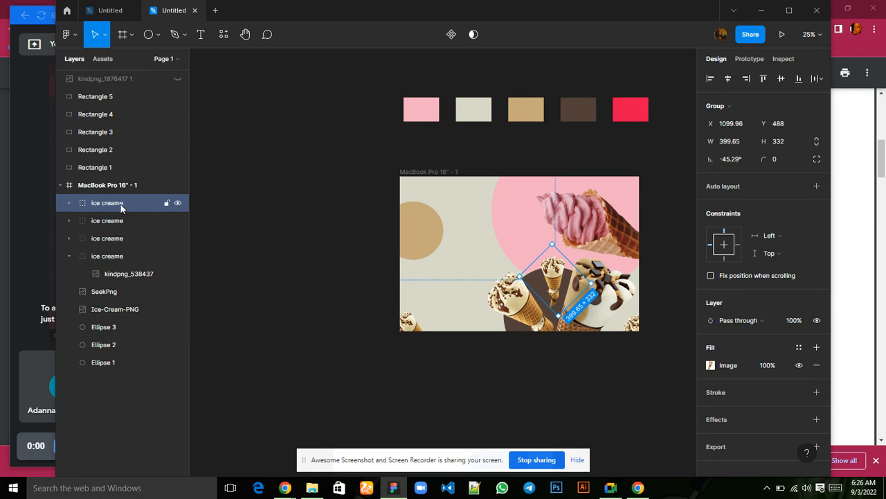
# Move the rotated small cone group back behind the brown ellipse, between Ellipse 2 and Ellipse 1 in the layer order.
pyautogui.moveTo(120, 203); pyautogui.dragTo(115, 346)
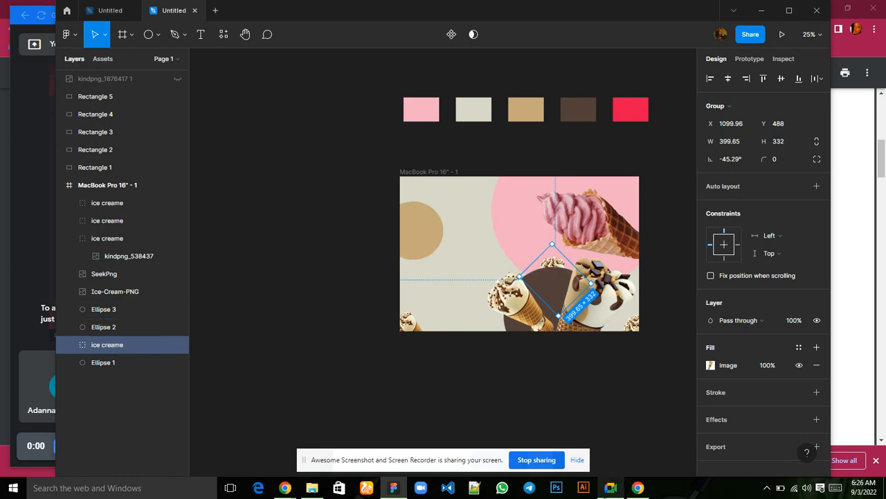
pyautogui.moveTo(609, 489)
pyautogui.click(594, 439)
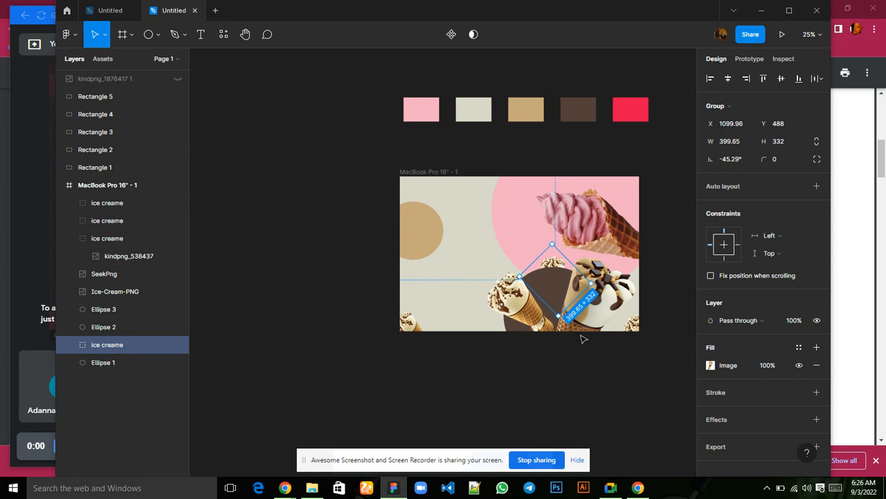
# Examine the layering of the cones around the brown ellipse in the MacBook Pro frame, close up and as a whole.
pyautogui.press('+')
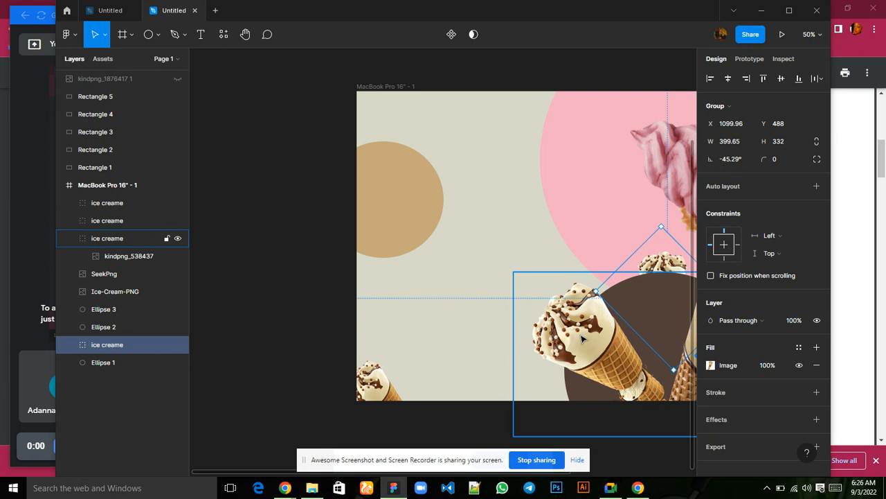
pyautogui.hscroll(5, 581, 338)
pyautogui.hscroll(-2, 582, 338)
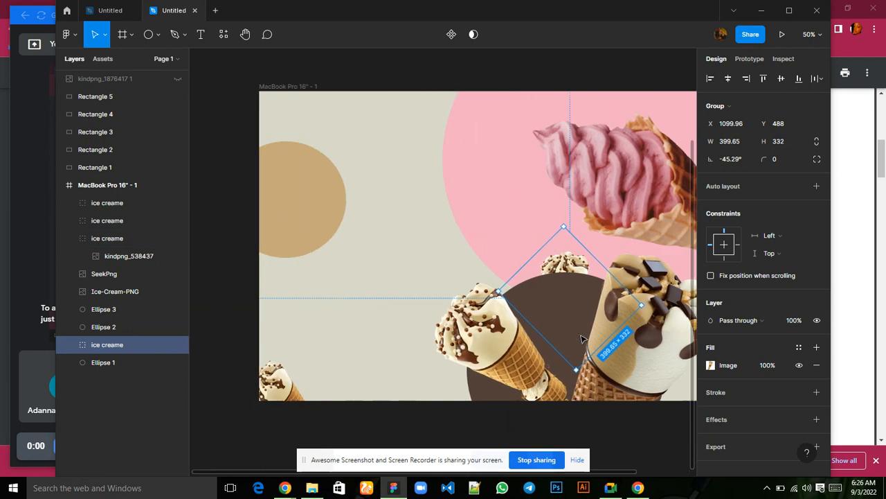
pyautogui.hscroll(4, 582, 339)
pyautogui.hscroll(-3, 582, 339)
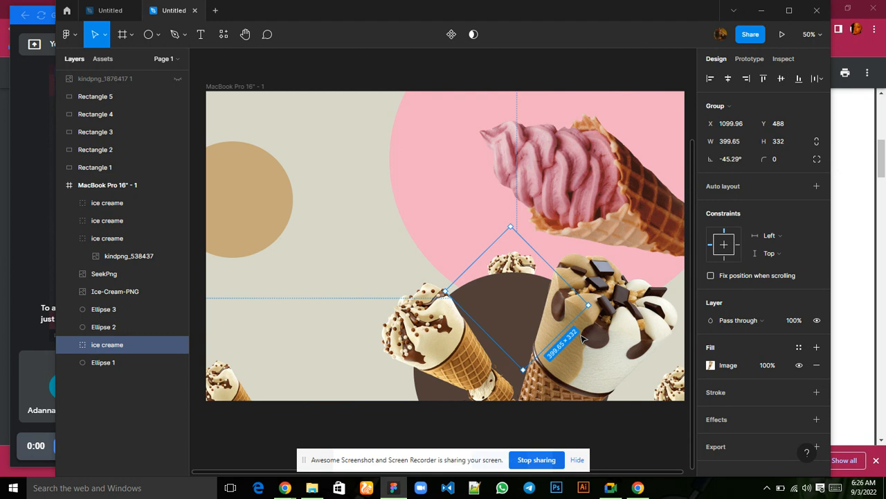
pyautogui.press('-')
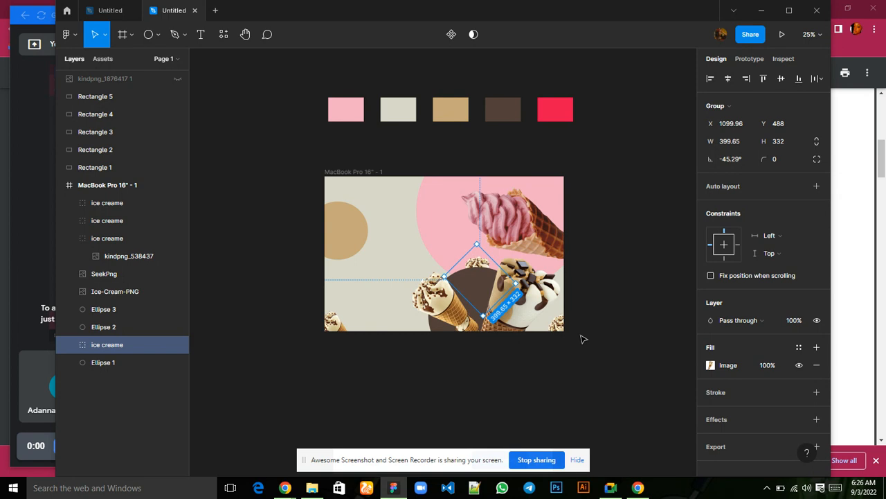
pyautogui.press('+')
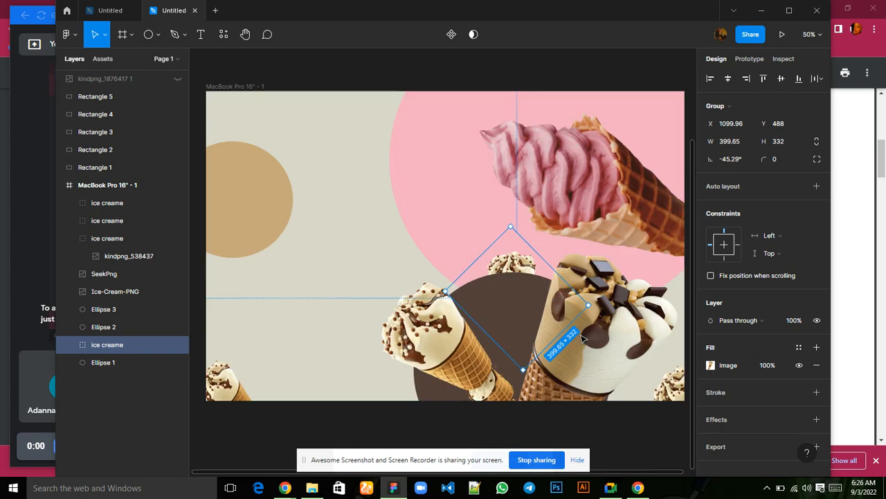
pyautogui.press('-')
pyautogui.press('+')
# Add the text CREAM above the tan circle in the frame's upper-left area, at about X 376, Y 121.
pyautogui.click(202, 35)
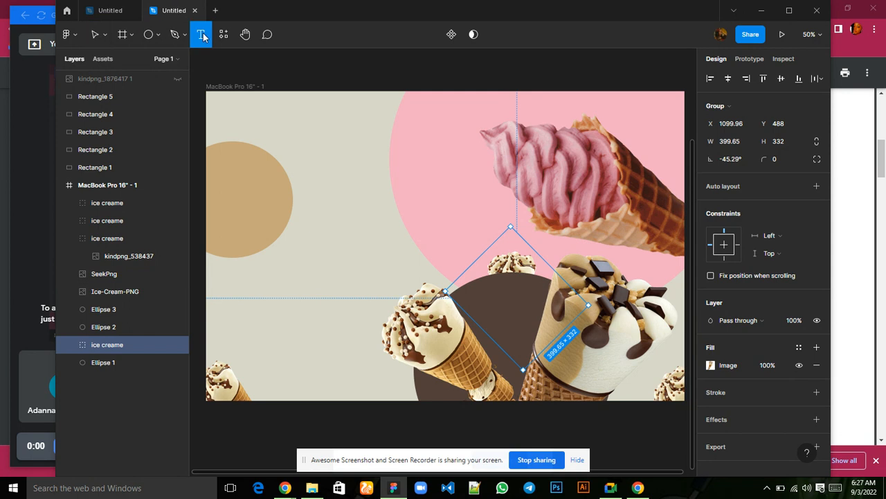
pyautogui.click(311, 125)
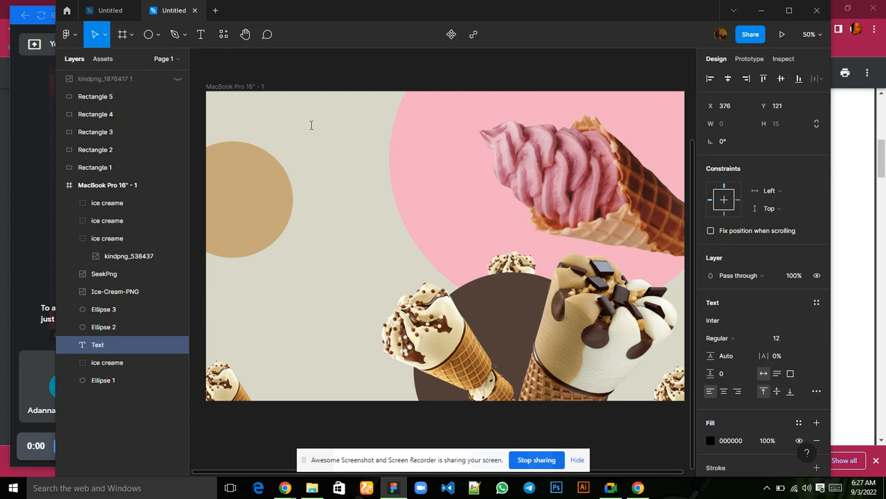
pyautogui.write('CREAM')
pyautogui.press('Escape')
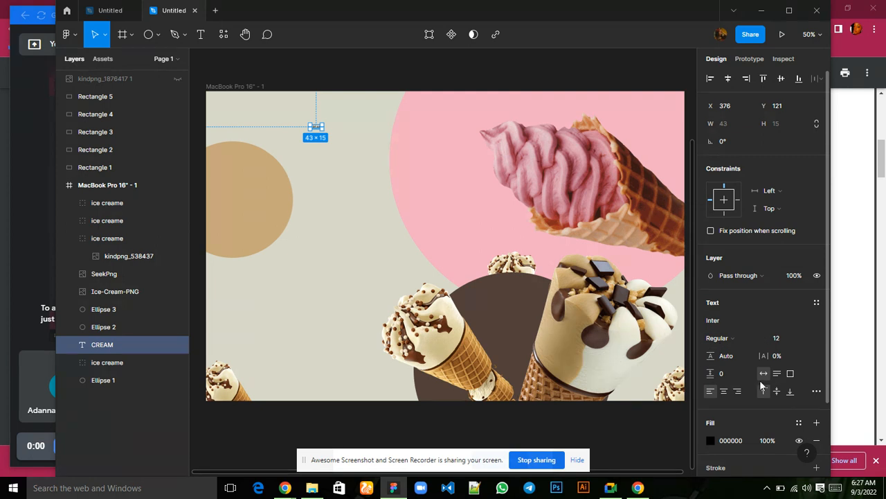
# Set the CREAM text's font to Poppins.
pyautogui.click(727, 320)
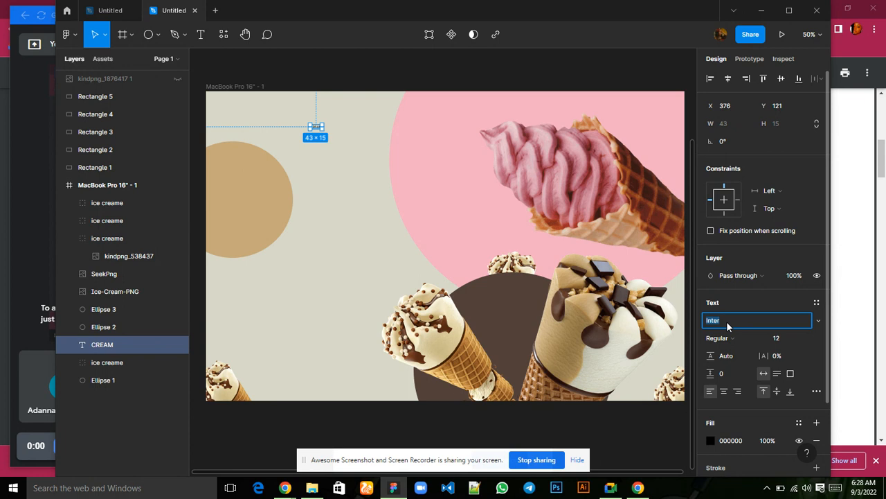
pyautogui.write('Poppins')
pyautogui.press('Return')
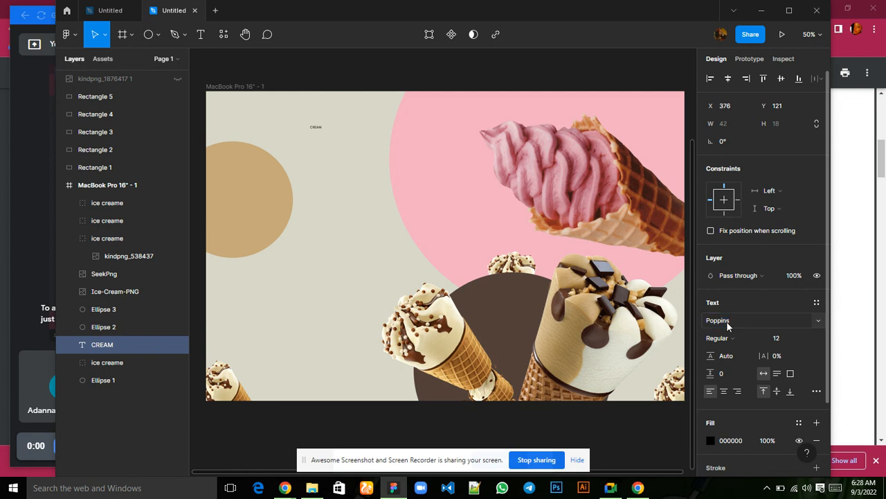
# Set the CREAM text's size to 32 and its weight to Bold, trying ExtraBold first.
pyautogui.click(762, 337)
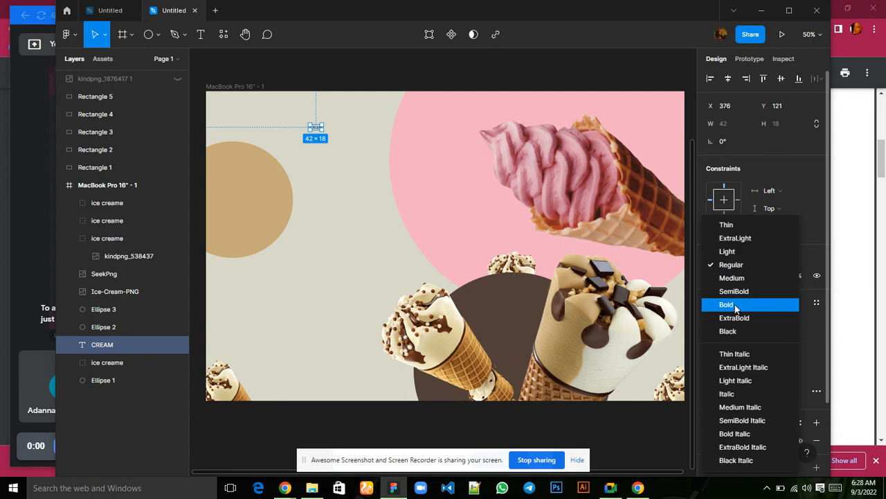
pyautogui.click(738, 317)
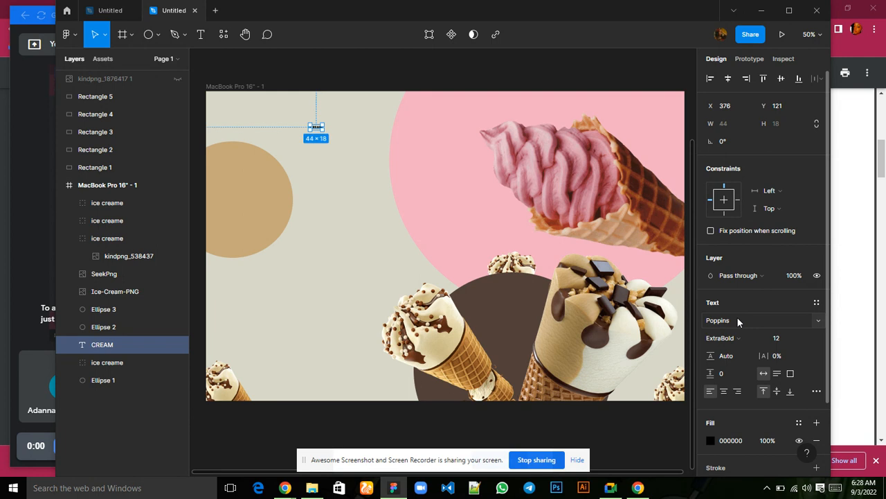
pyautogui.click(806, 338)
pyautogui.click(796, 354)
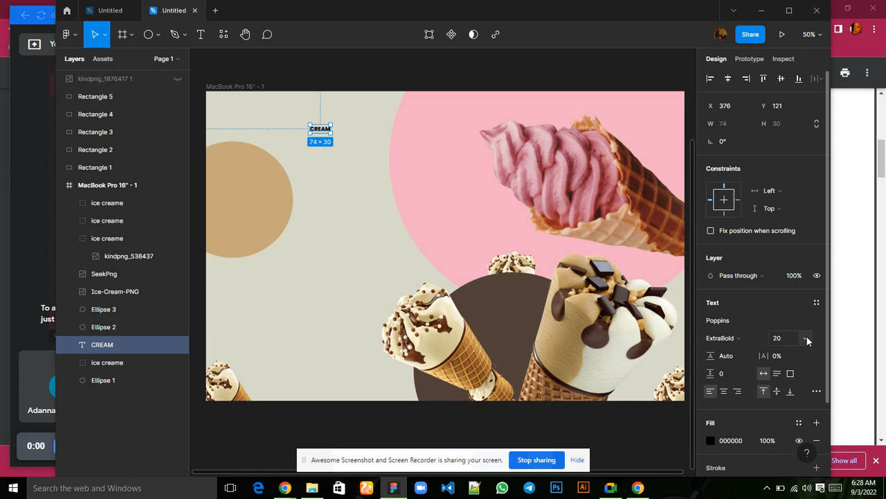
pyautogui.click(806, 338)
pyautogui.click(797, 366)
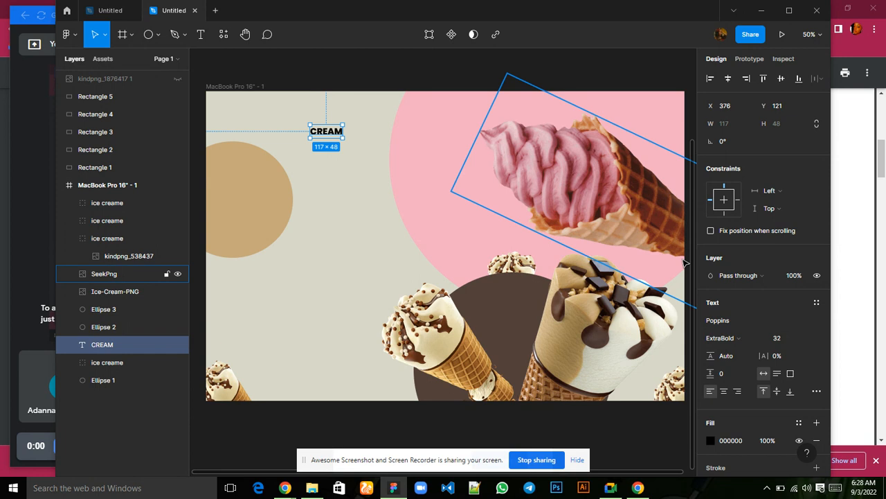
pyautogui.click(760, 339)
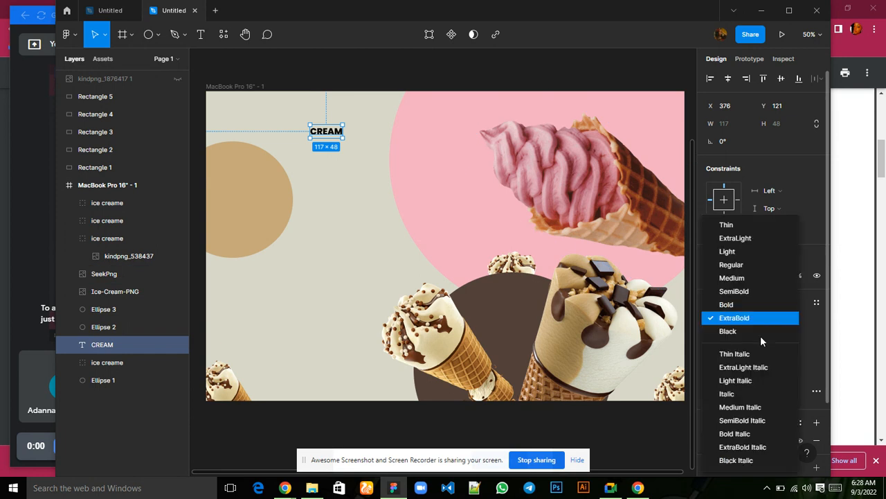
pyautogui.click(740, 306)
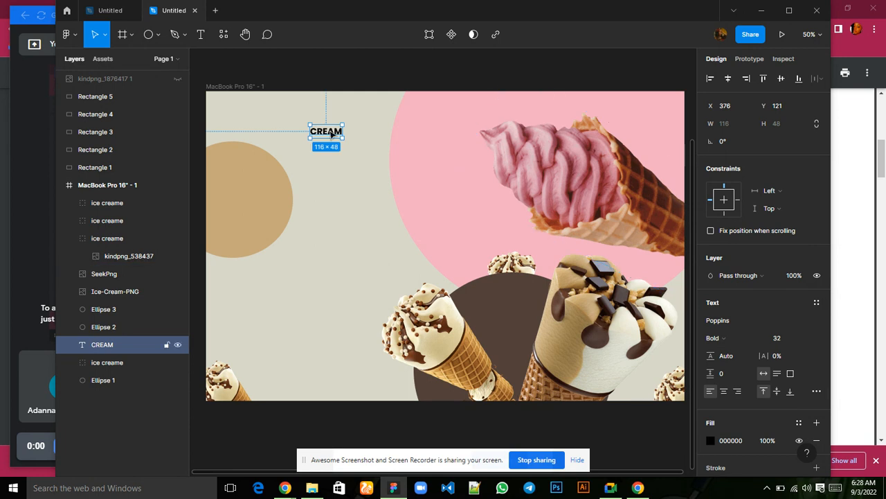
# Duplicate the CREAM text and offset the copy just below and to the right of the original, at X 404, Y 152.
pyautogui.hotkey('ctrl', 'd')
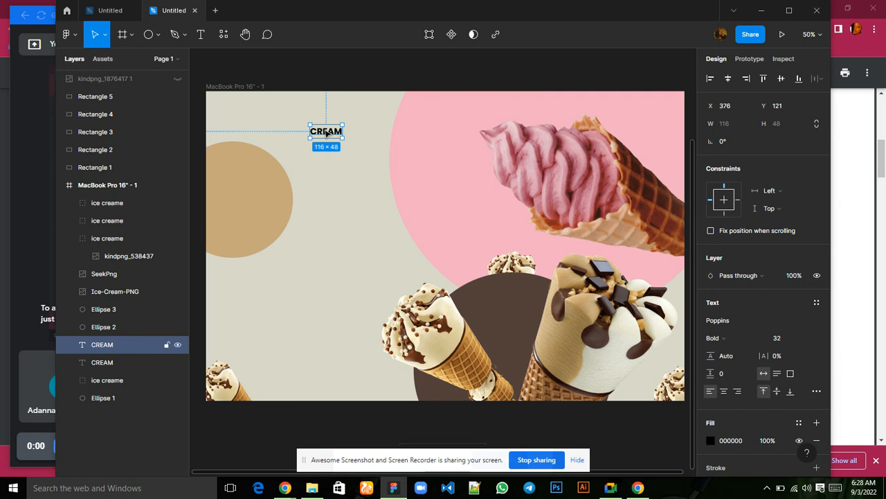
pyautogui.moveTo(327, 134)
pyautogui.mouseDown()
pyautogui.moveTo(328, 150)
pyautogui.moveTo(334, 142)
pyautogui.mouseUp()
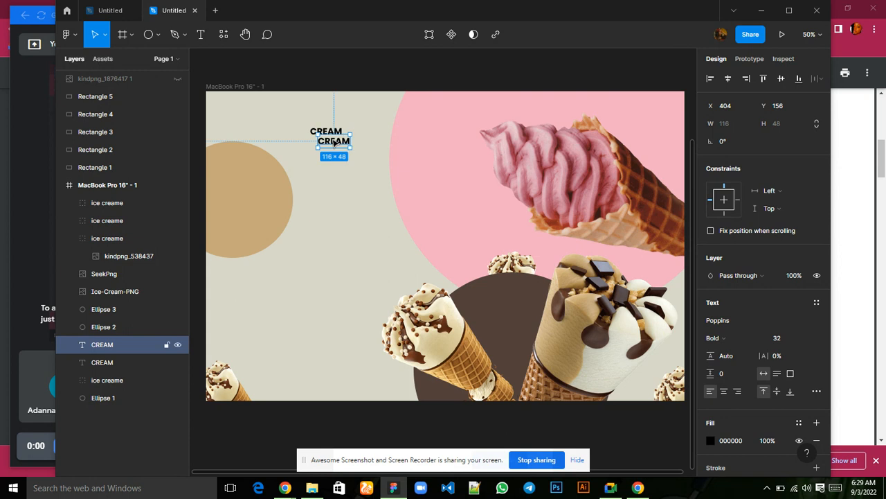
pyautogui.press('Up')
pyautogui.press('Up')
pyautogui.press('Up')
pyautogui.press('Up')
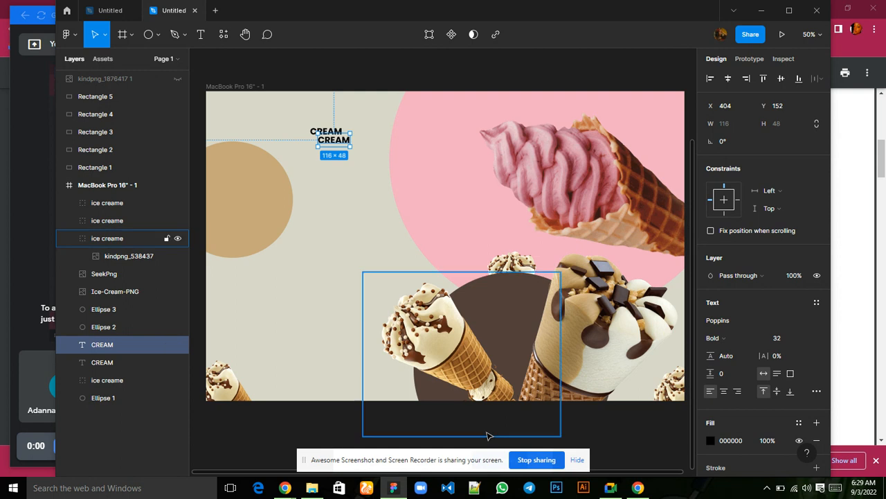
pyautogui.moveTo(612, 490)
pyautogui.click(603, 443)
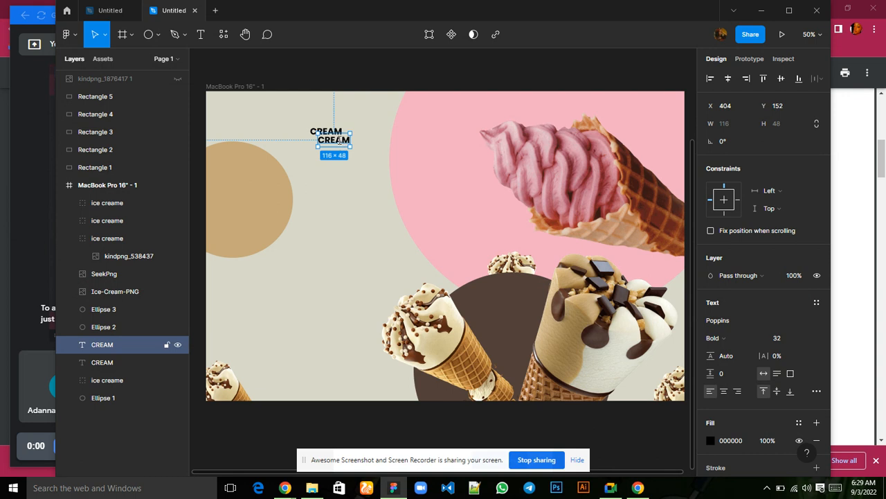
# Change the copied CREAM text to DELIGHT and nudge it left to X 399.
pyautogui.doubleClick(340, 141)
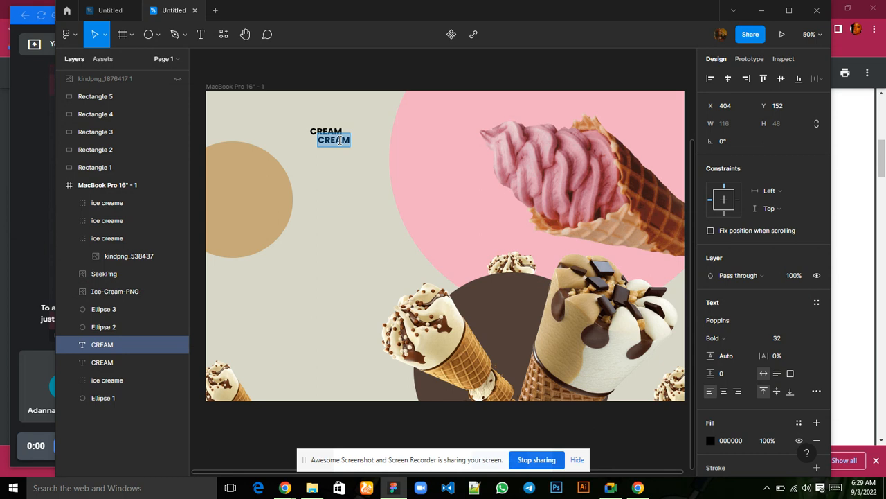
pyautogui.write('DELIGHT')
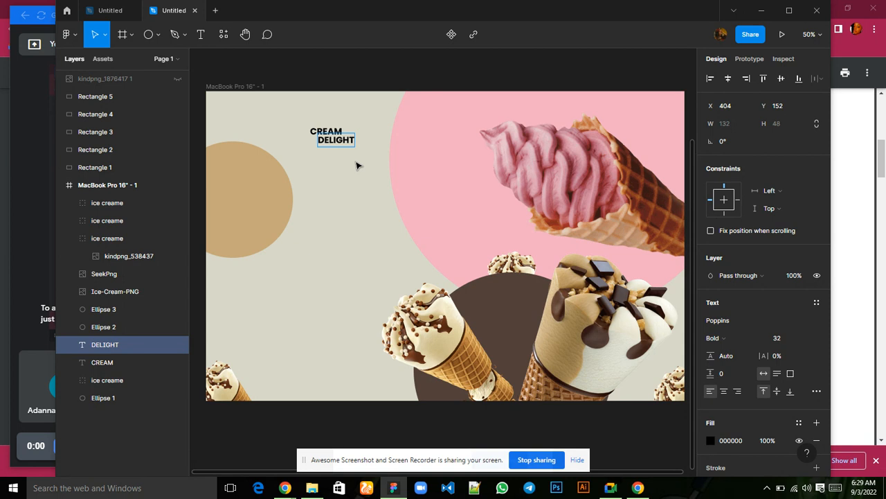
pyautogui.press('Escape')
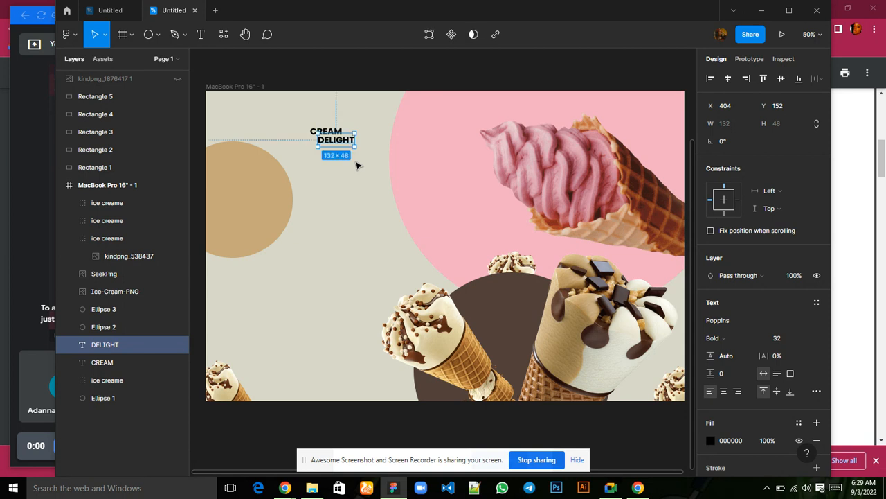
pyautogui.press('Left')
pyautogui.press('Left')
pyautogui.press('Left')
pyautogui.press('Left')
pyautogui.press('Left')
# Duplicate the DELIGHT text below the original at X 399, Y 222, and change the copy to the single letter E.
pyautogui.hotkey('ctrl', 'd')
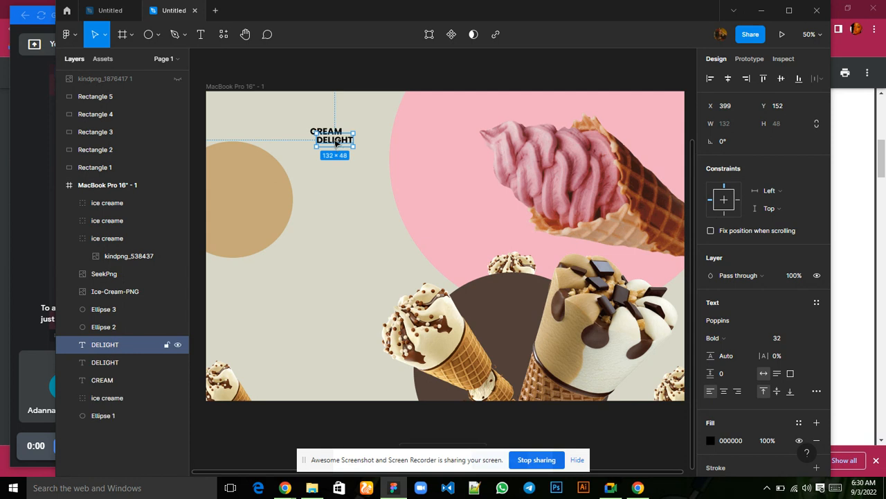
pyautogui.moveTo(337, 145); pyautogui.dragTo(337, 160)
pyautogui.doubleClick(338, 160)
pyautogui.write('E')
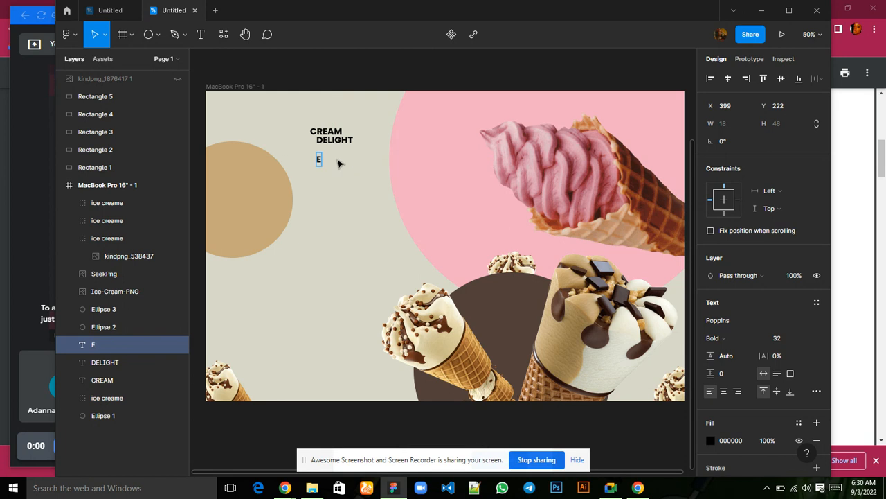
pyautogui.press('Escape')
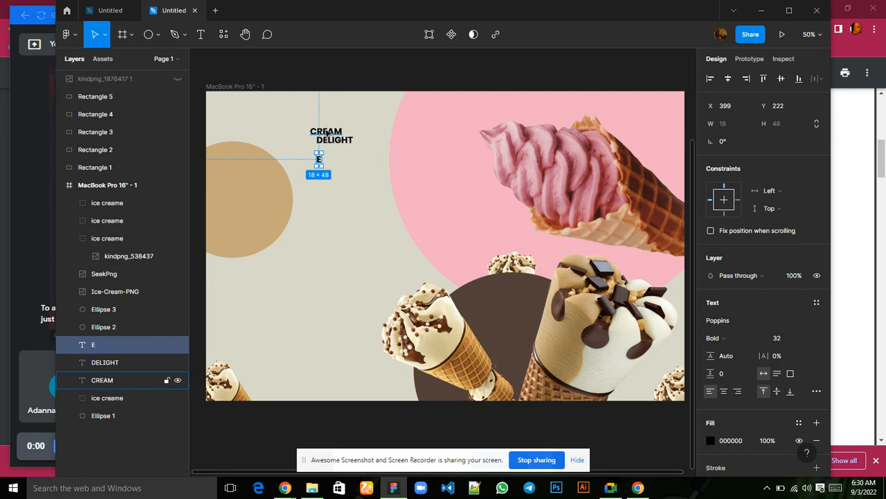
# Replace the E in CREAM and the first E in DELIGHT with blank space, leaving a gap in each word.
pyautogui.click(326, 130)
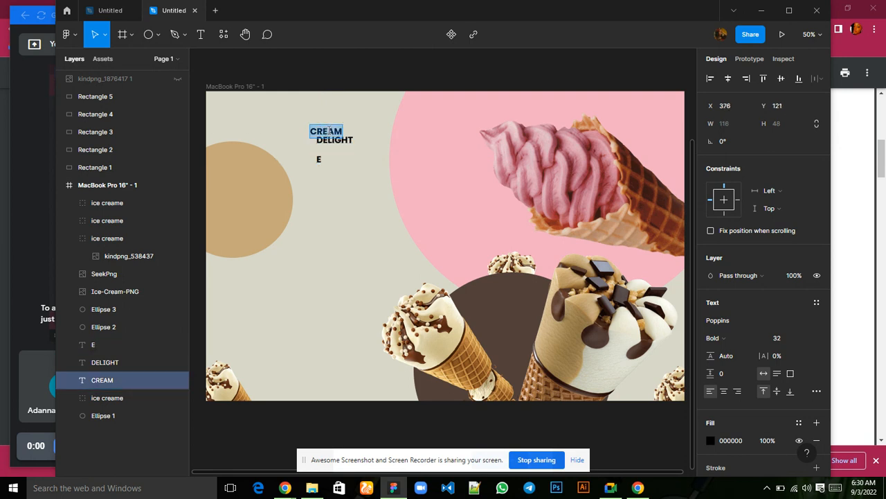
pyautogui.click(328, 130)
pyautogui.press('BackSpace')
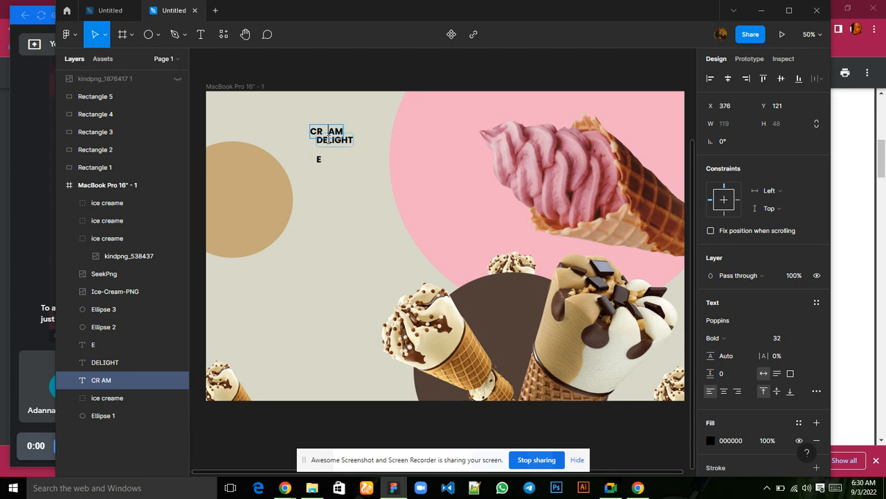
pyautogui.click(328, 139)
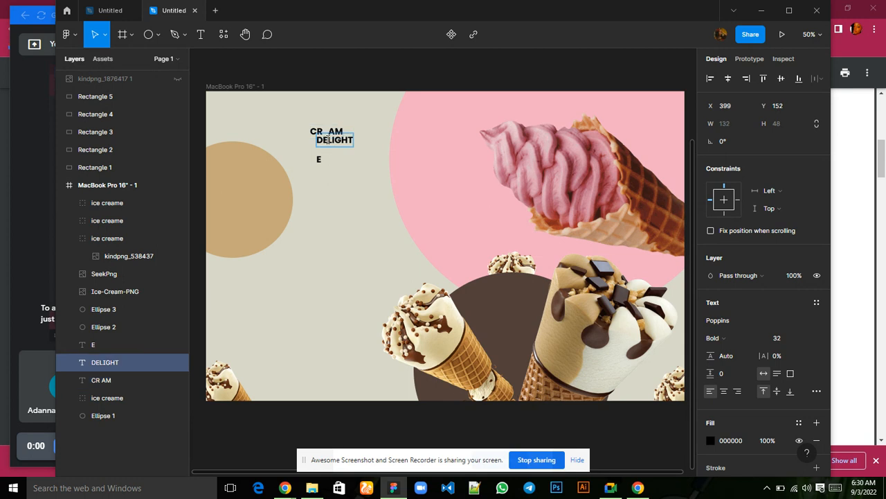
pyautogui.press('BackSpace')
pyautogui.press('Escape')
# Move the single E into the shared gap of CR AM and D LIGHT, at X 423, Y 134, and set its font size to 40.
pyautogui.click(319, 161)
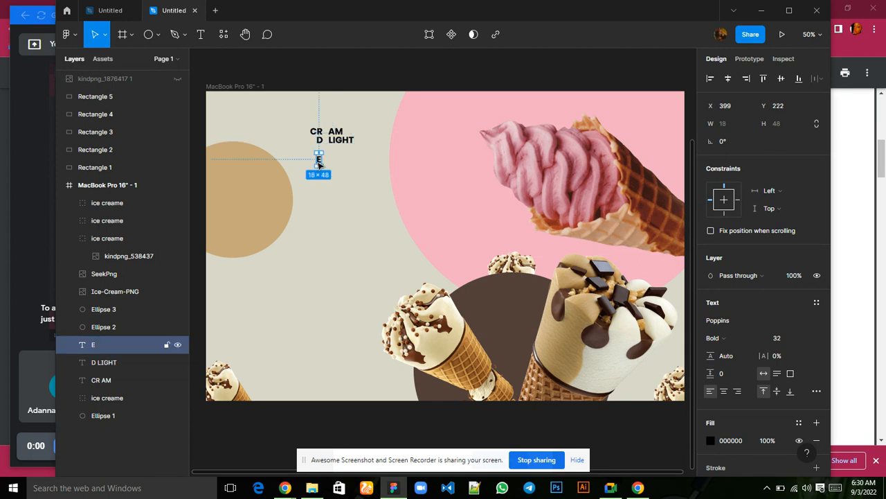
pyautogui.moveTo(319, 164); pyautogui.dragTo(324, 137)
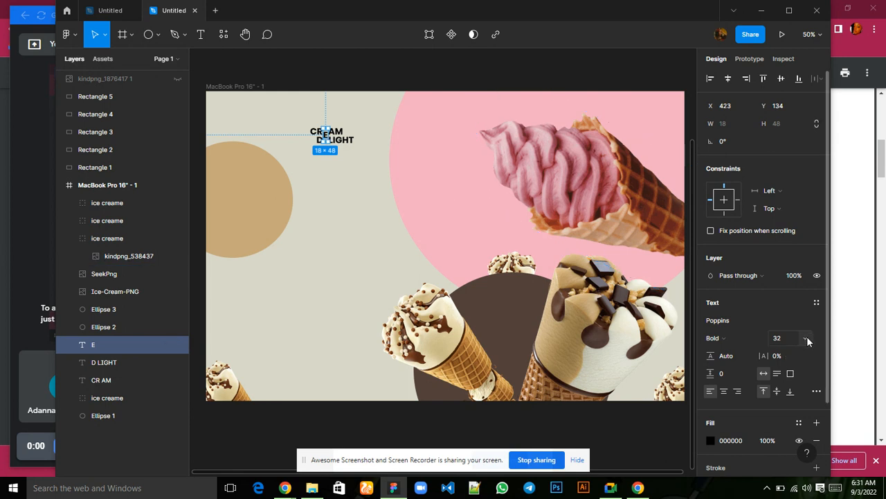
pyautogui.click(806, 338)
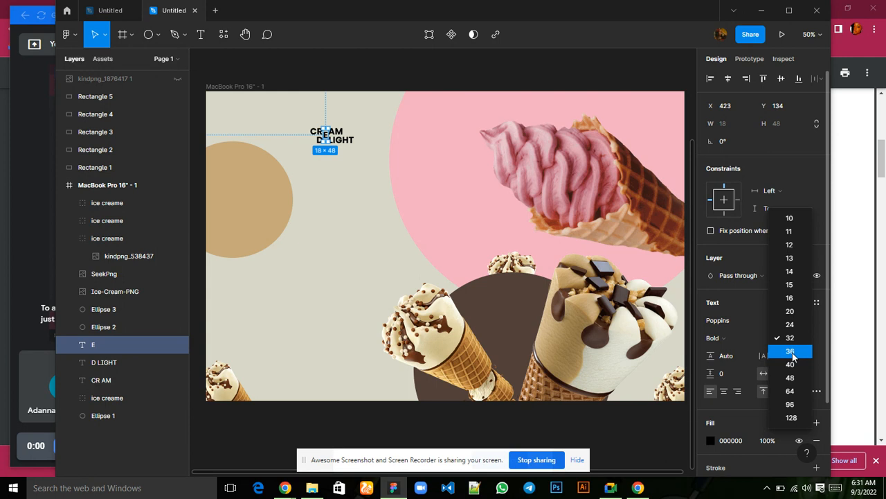
pyautogui.click(793, 365)
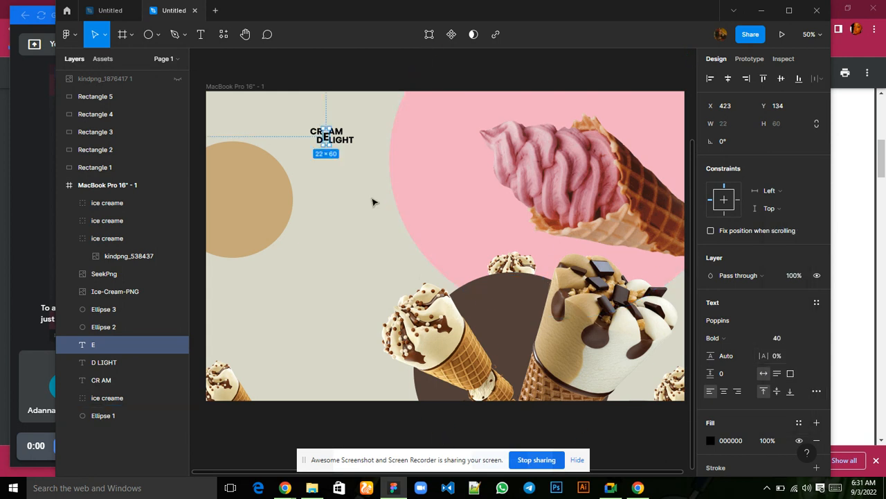
# Nudge the enlarged E left and up to X 421, Y 129, so it sits between the two words.
pyautogui.press('Left')
pyautogui.press('Left')
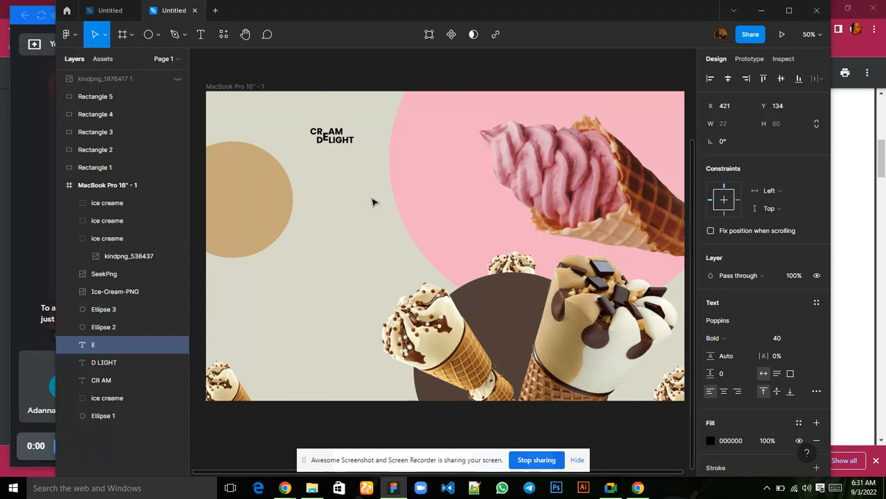
pyautogui.press('Up')
pyautogui.press('Up')
pyautogui.press('Up')
pyautogui.press('Up')
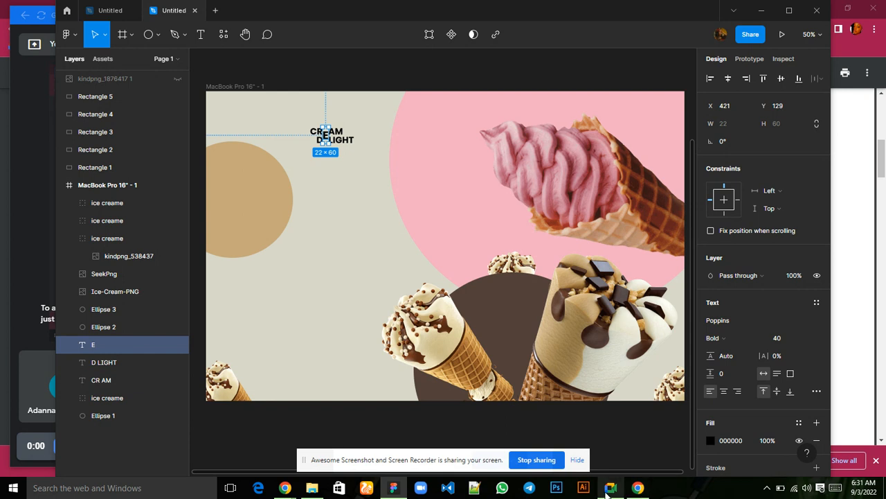
pyautogui.moveTo(609, 489)
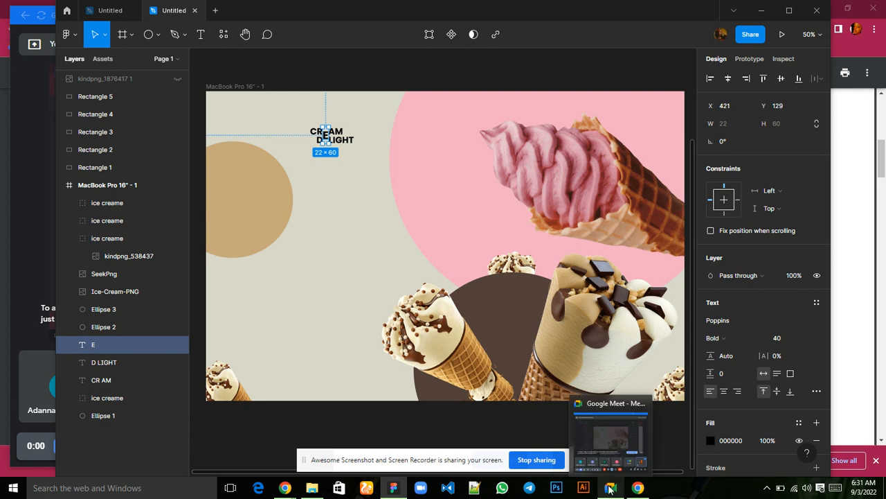
# Change the fill of only the last letter T in the D LIGHT text to the document colour E7104E.
pyautogui.click(351, 142)
pyautogui.doubleClick(353, 140)
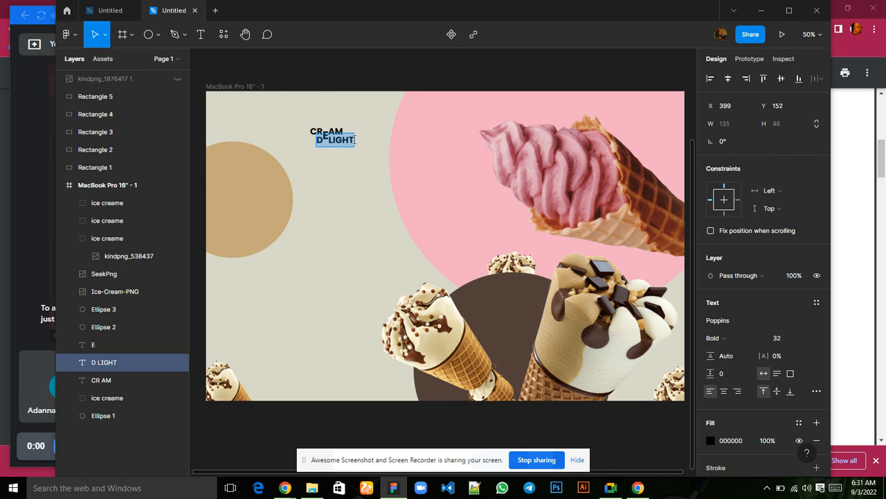
pyautogui.click(354, 139)
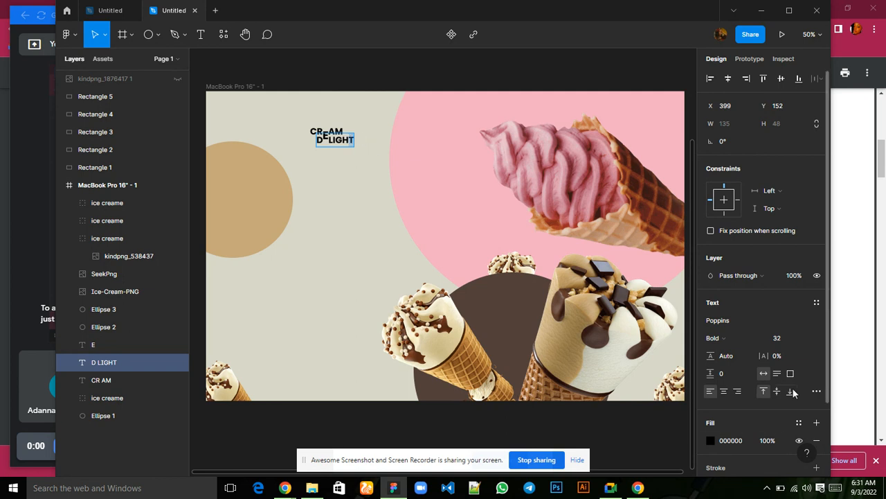
pyautogui.click(711, 441)
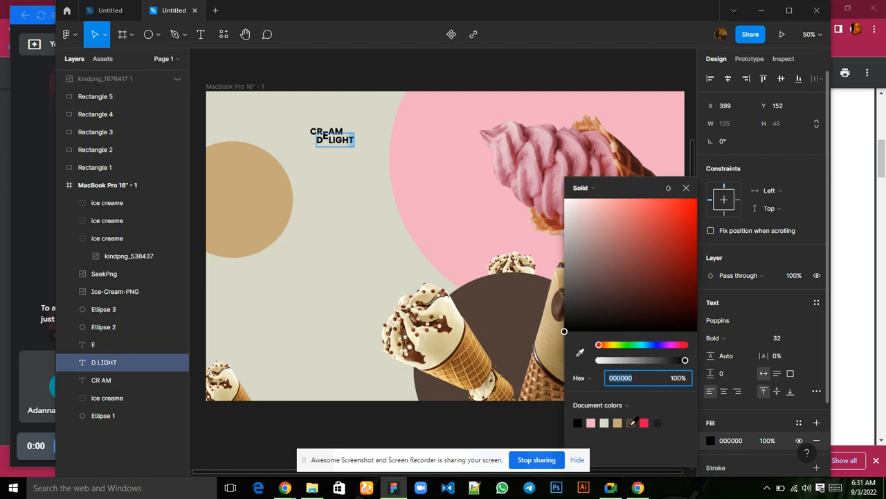
pyautogui.click(644, 423)
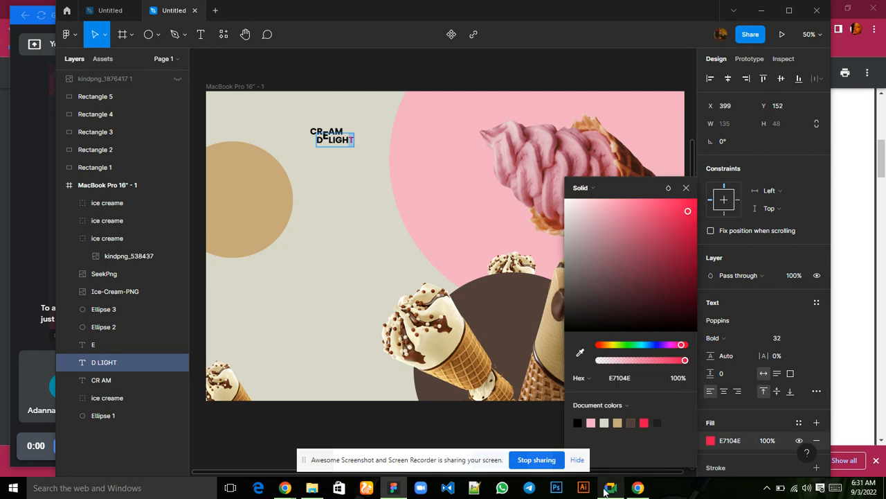
pyautogui.moveTo(604, 490)
pyautogui.click(594, 452)
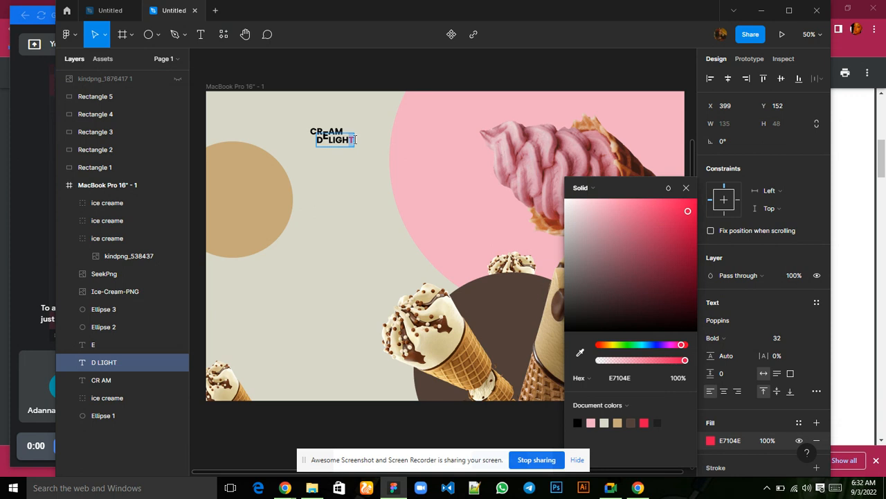
# Recolour the remaining black letters of the D LIGHT text with the document colour E7104E.
pyautogui.moveTo(355, 139); pyautogui.dragTo(331, 140)
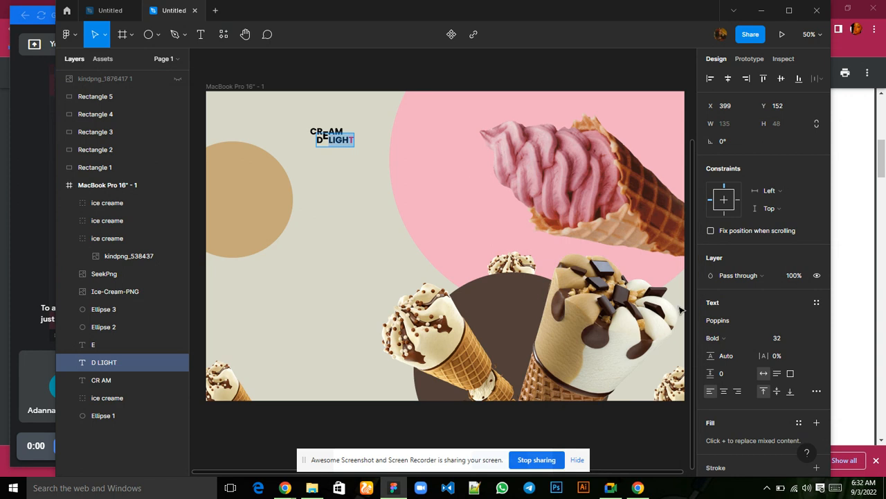
pyautogui.scroll(-3, 742, 426)
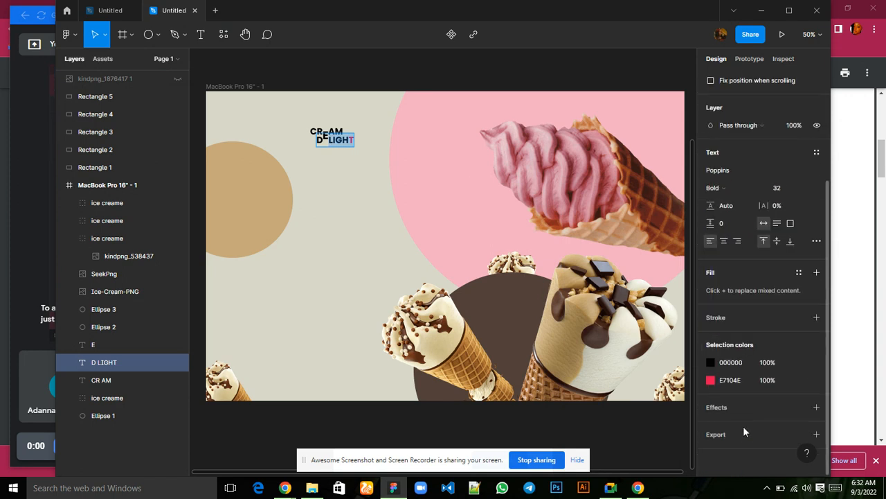
pyautogui.click(711, 362)
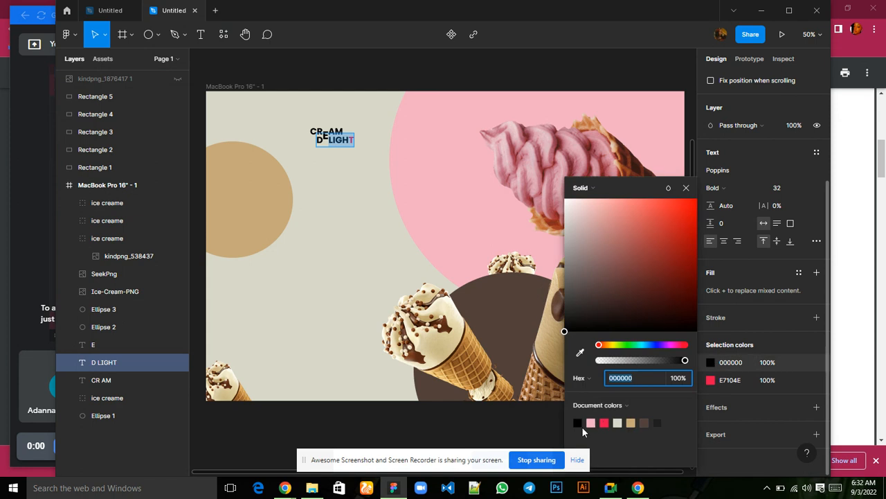
pyautogui.click(605, 420)
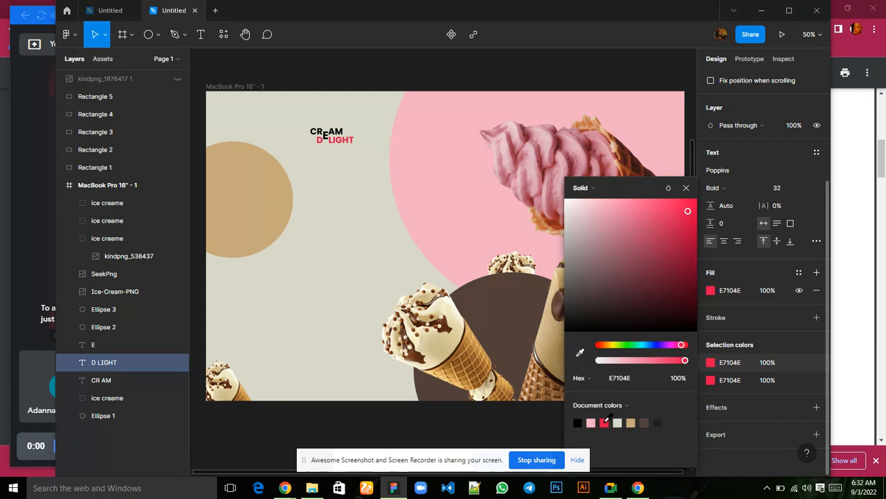
pyautogui.click(686, 187)
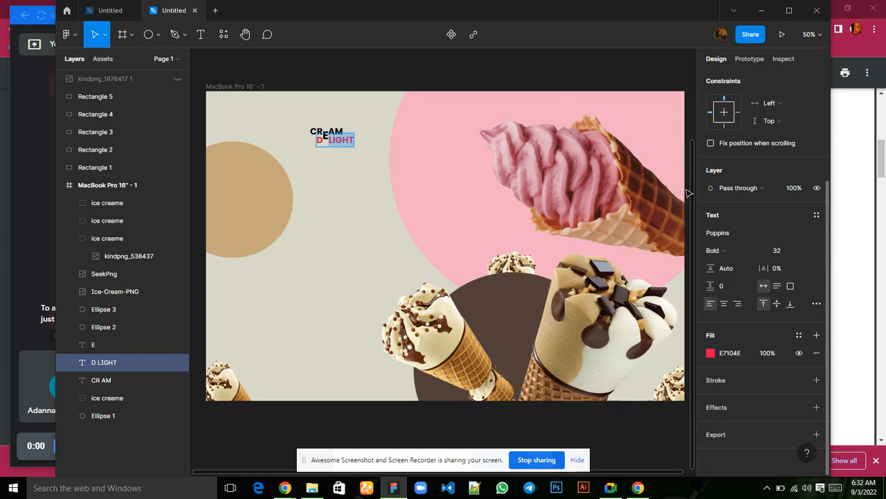
# Set the fill of only the letter D in the D LIGHT text to black, 000000.
pyautogui.click(320, 140)
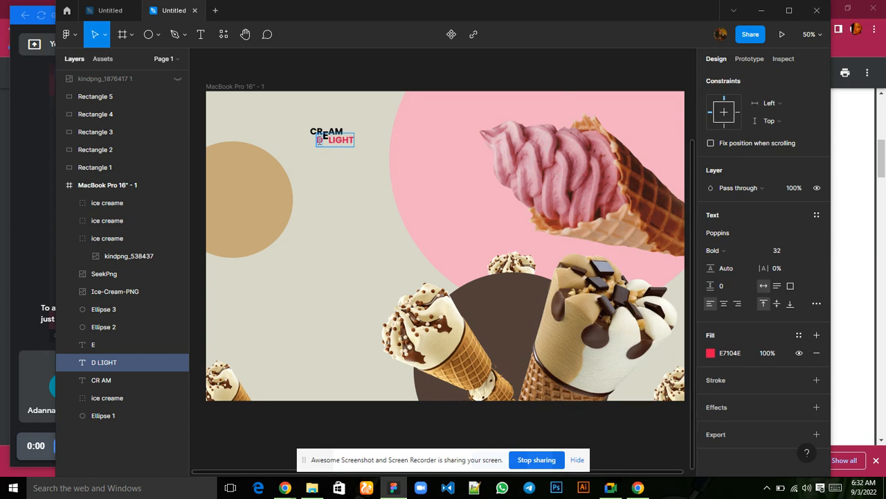
pyautogui.click(710, 352)
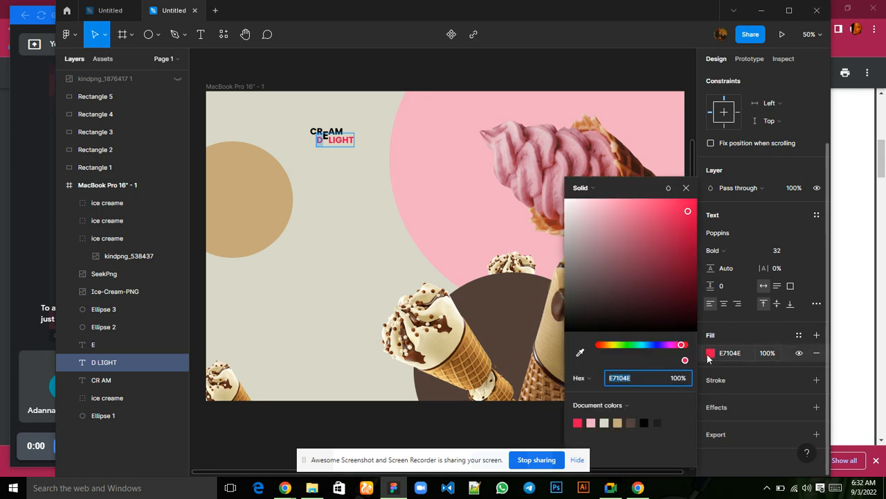
pyautogui.click(644, 422)
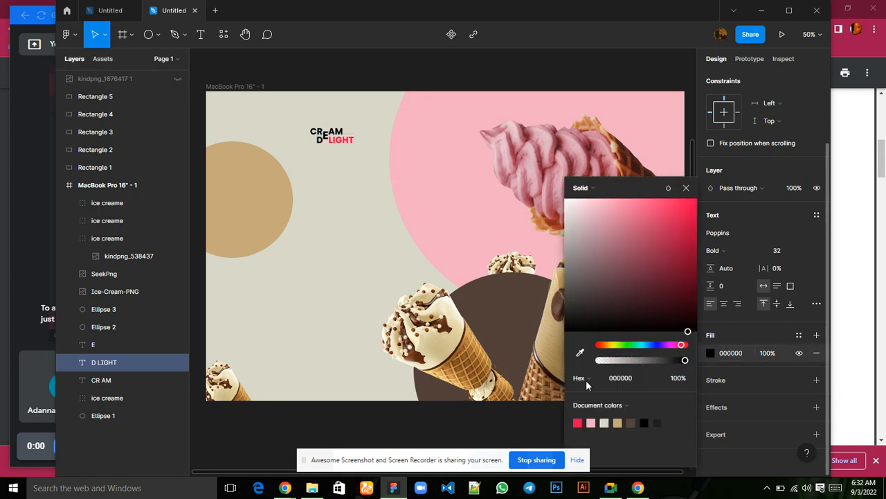
# Fill the whole CR AM text with the document colour E7104E and clear the selection.
pyautogui.click(340, 130)
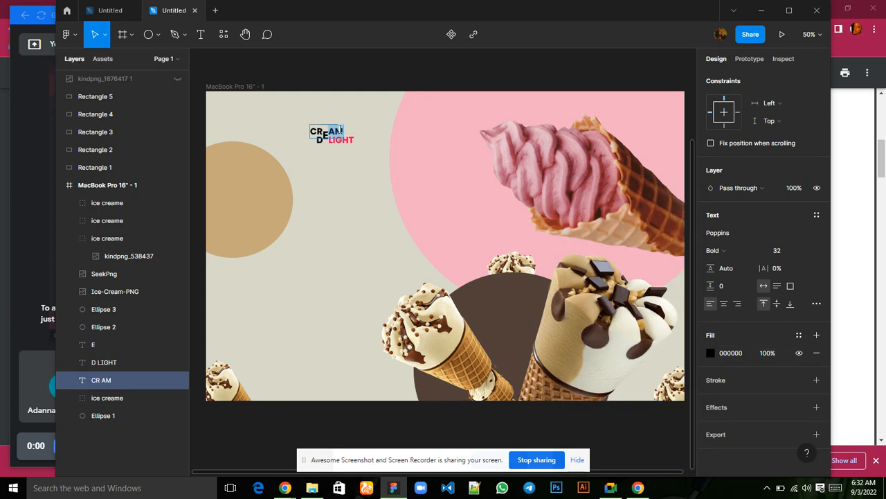
pyautogui.click(349, 135)
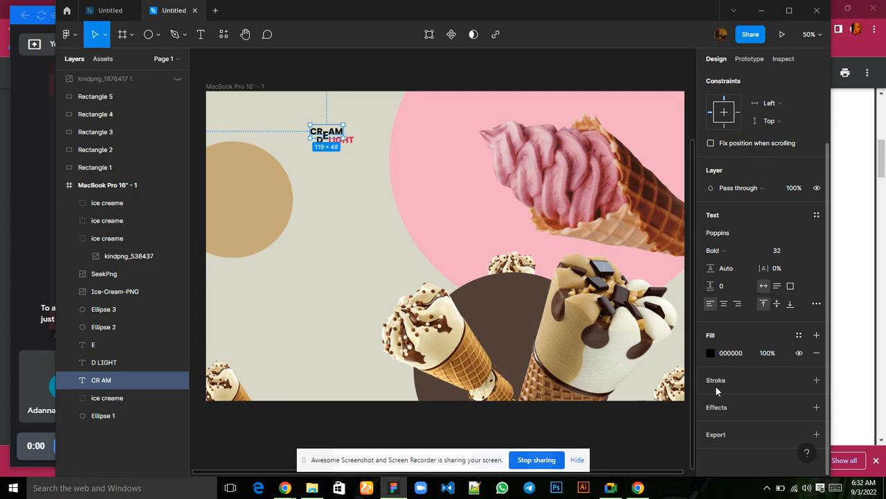
pyautogui.click(712, 353)
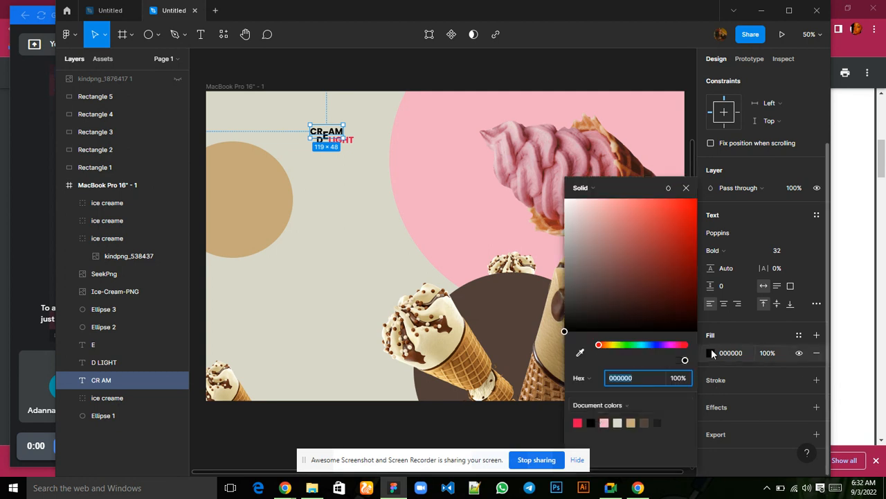
pyautogui.click(579, 422)
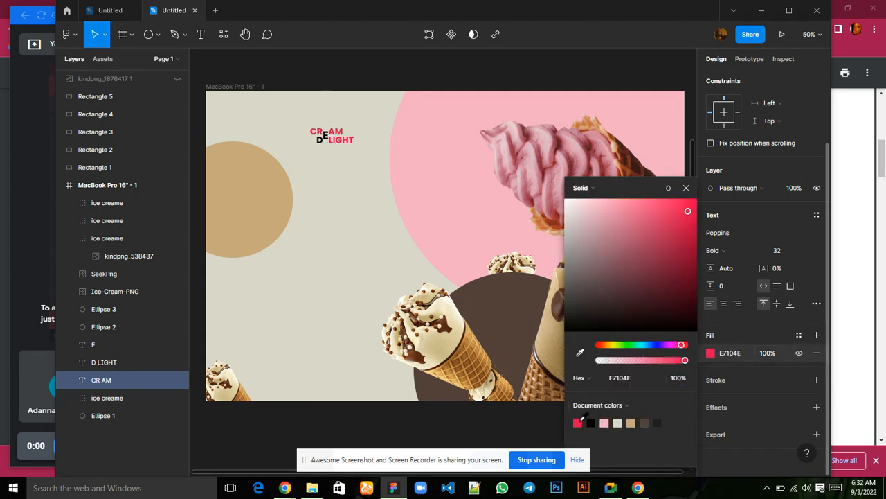
pyautogui.click(684, 187)
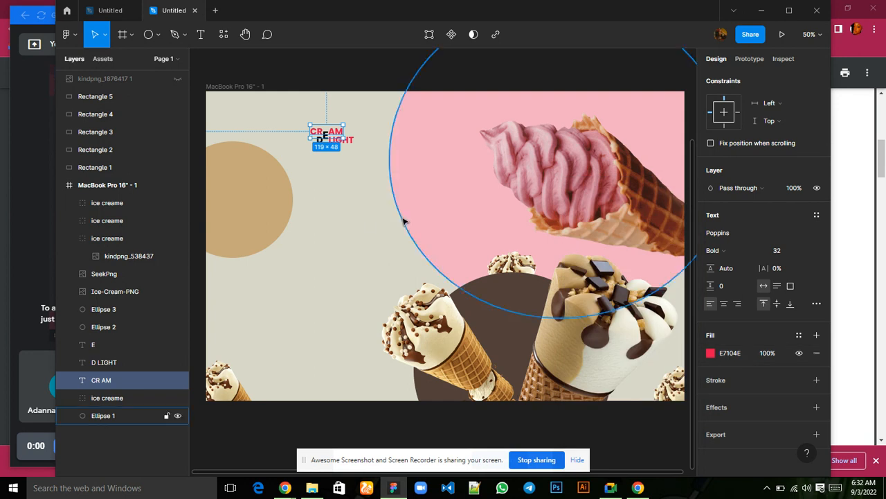
pyautogui.click(369, 222)
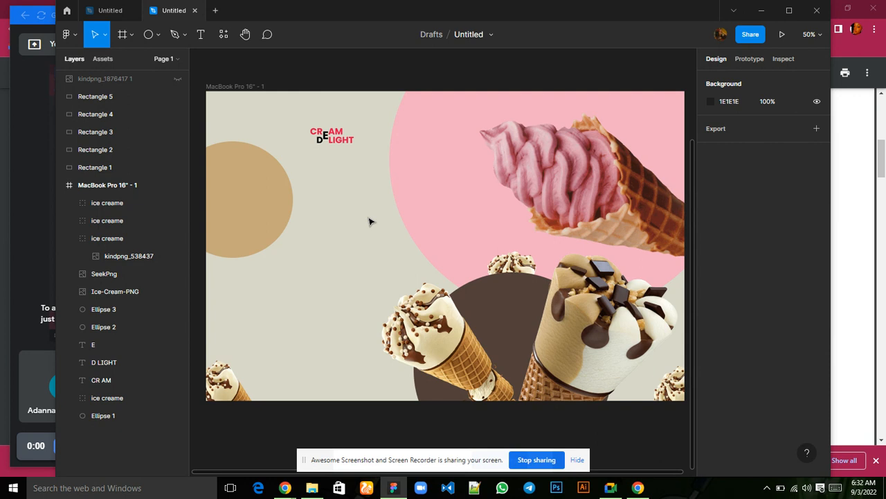
# Group the E, D LIGHT and CR AM text layers together, and ungroup them again.
pyautogui.click(343, 144)
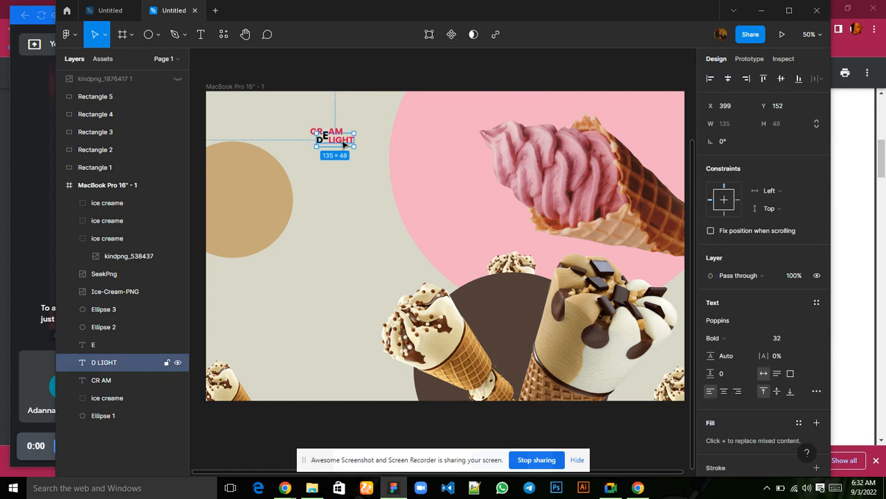
pyautogui.click(108, 380)
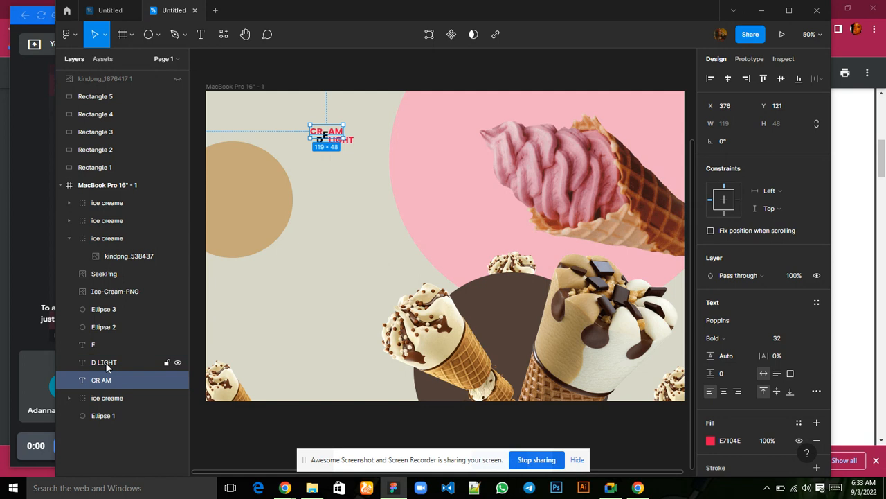
pyautogui.keyDown('shift'); pyautogui.click(106, 362); pyautogui.keyUp('shift')
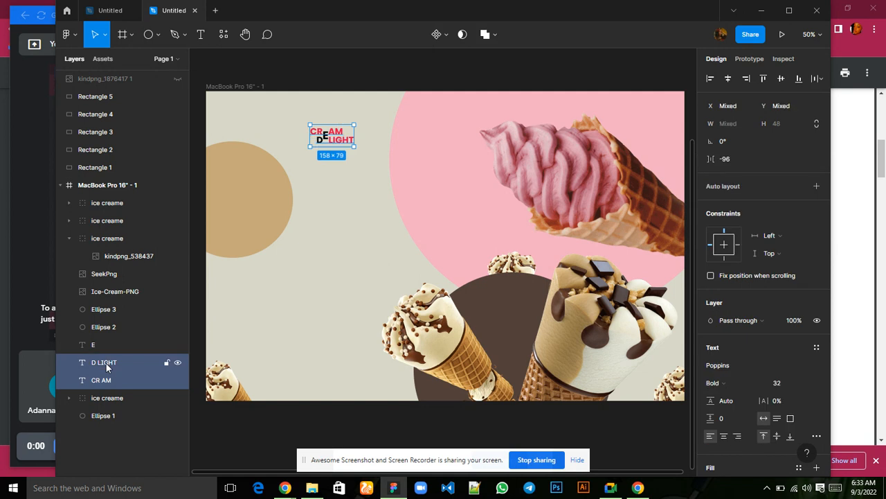
pyautogui.keyDown('shift'); pyautogui.click(101, 347); pyautogui.keyUp('shift')
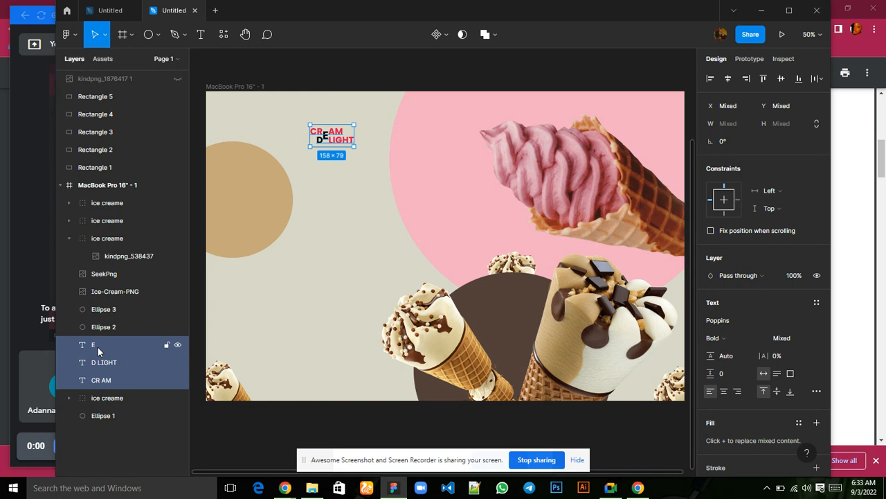
pyautogui.hotkey('ctrl', 'g')
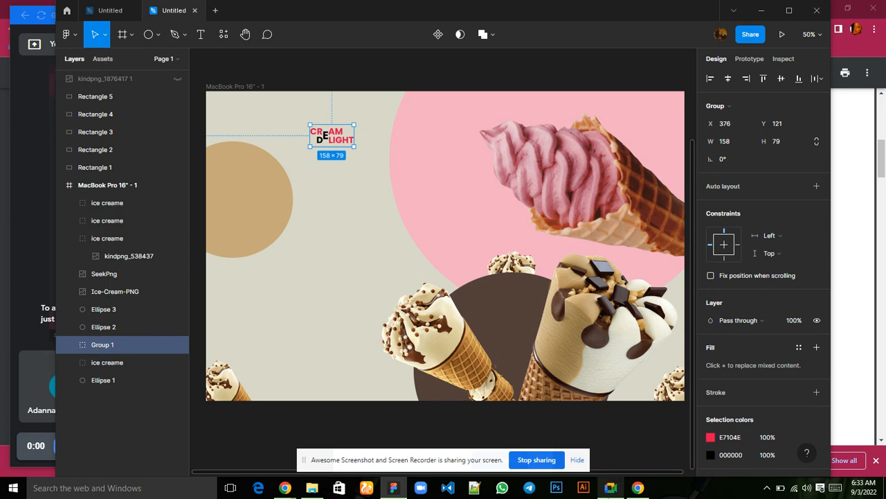
pyautogui.click(601, 443)
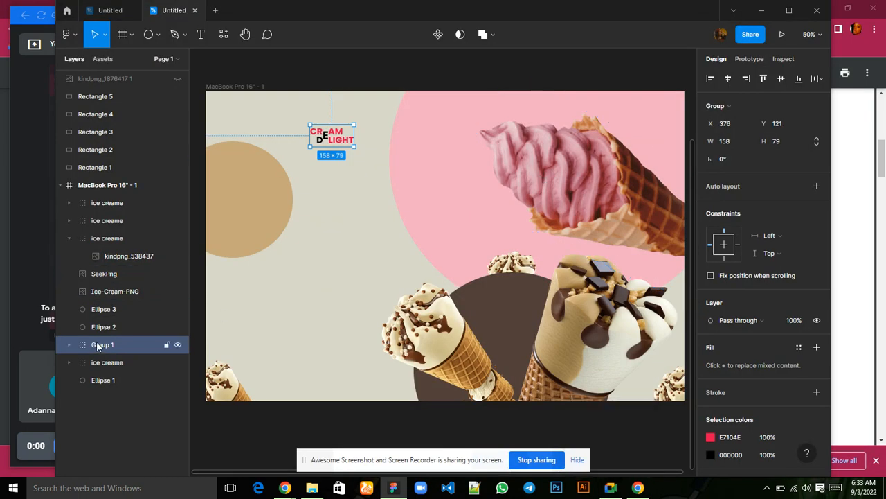
pyautogui.hotkey('ctrl', 'shift', 'g')
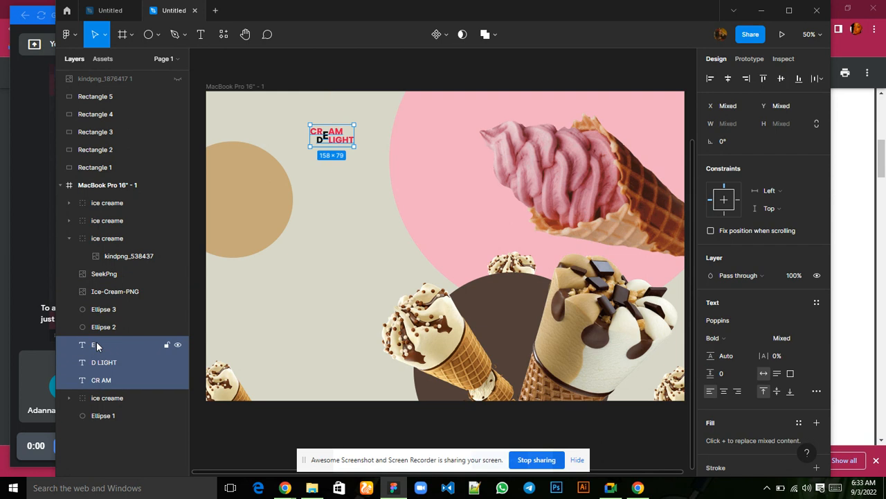
# Group the E, D LIGHT and CR AM text layers together.
pyautogui.click(136, 419)
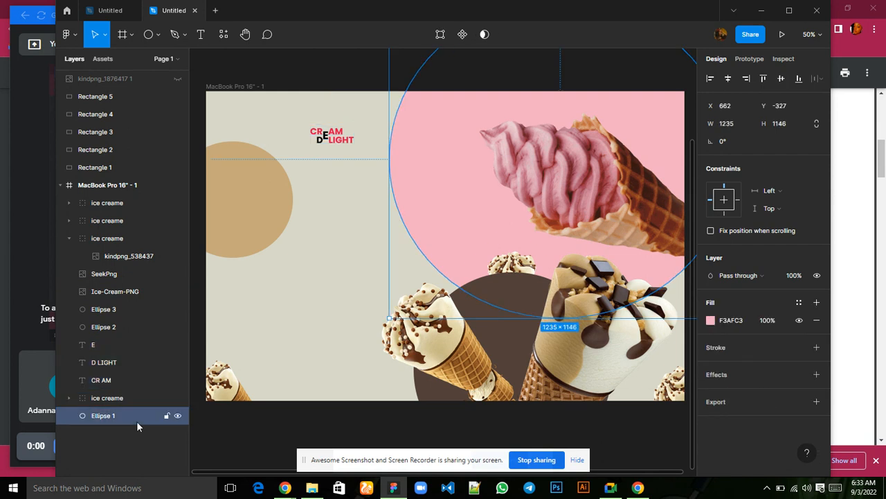
pyautogui.click(119, 381)
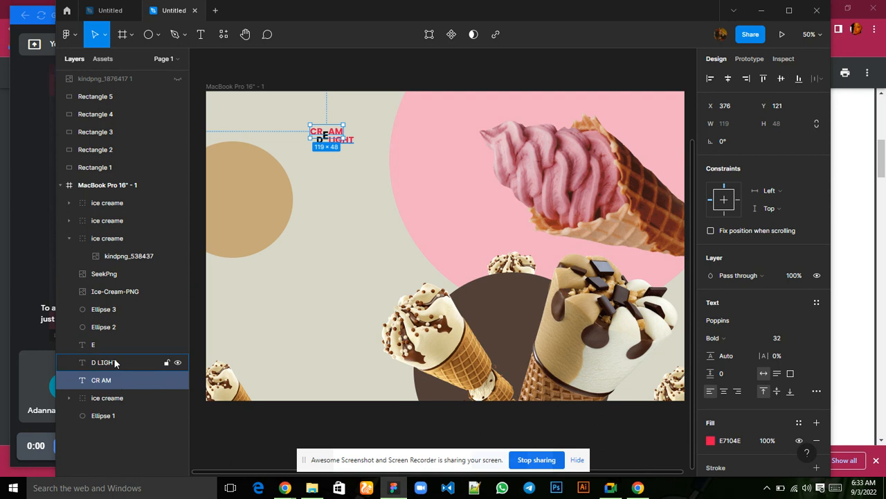
pyautogui.keyDown('shift'); pyautogui.click(115, 363); pyautogui.keyUp('shift')
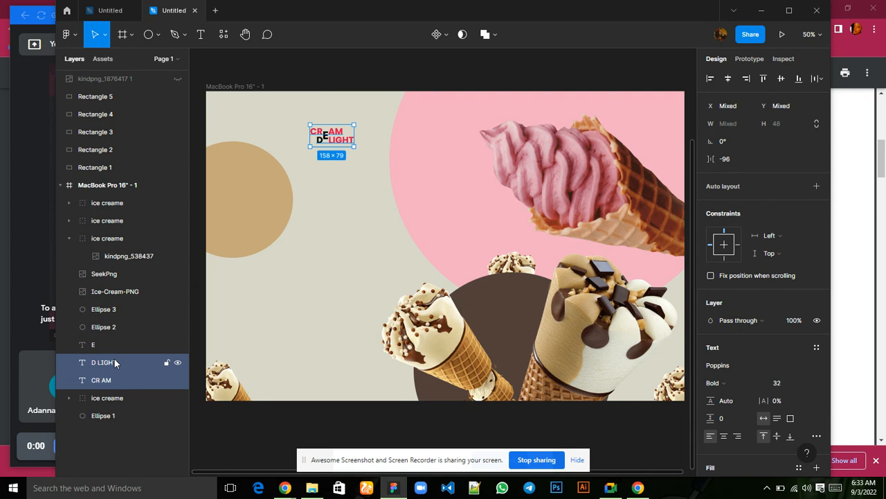
pyautogui.keyDown('shift'); pyautogui.click(102, 345); pyautogui.keyUp('shift')
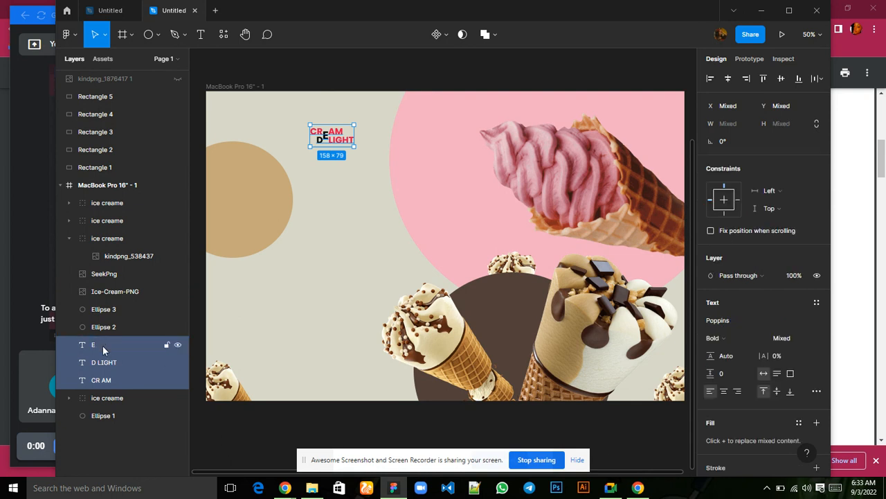
pyautogui.hotkey('ctrl', 'g')
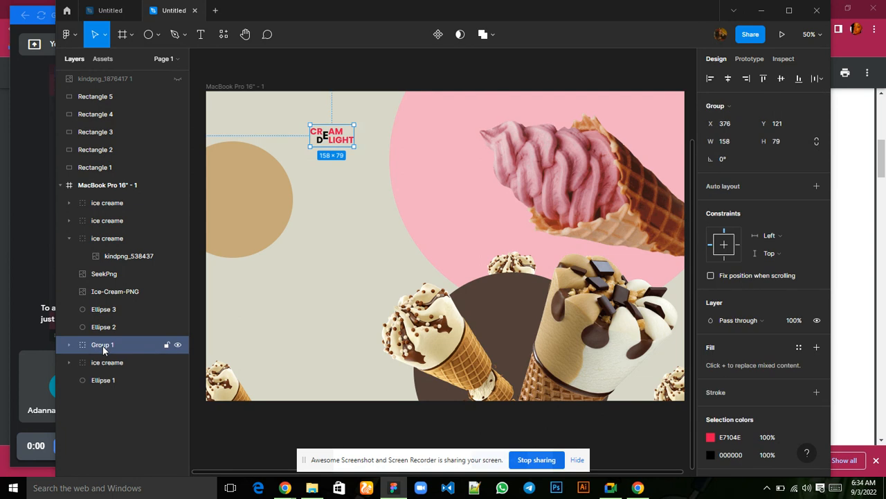
# Rename the new text group to LOGO and clear the selection.
pyautogui.doubleClick(102, 345)
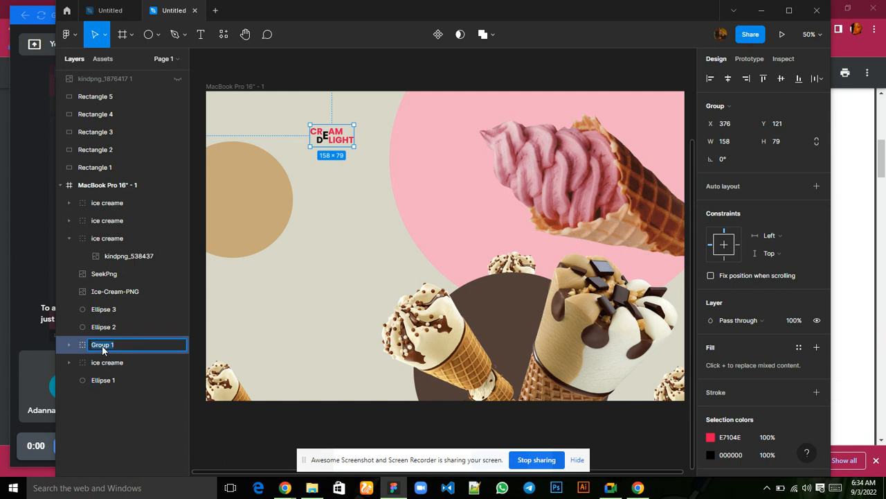
pyautogui.write('LOGO')
pyautogui.click(252, 336)
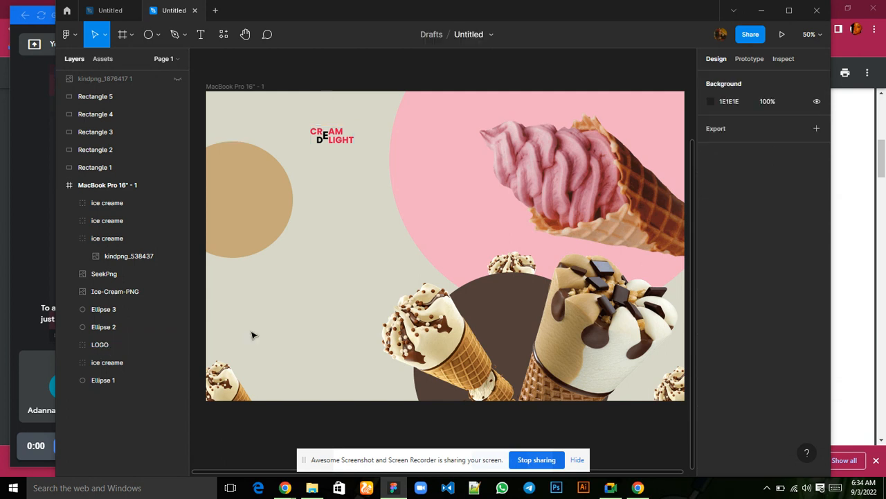
# Add a 1x PNG export setting to the LOGO group.
pyautogui.click(101, 350)
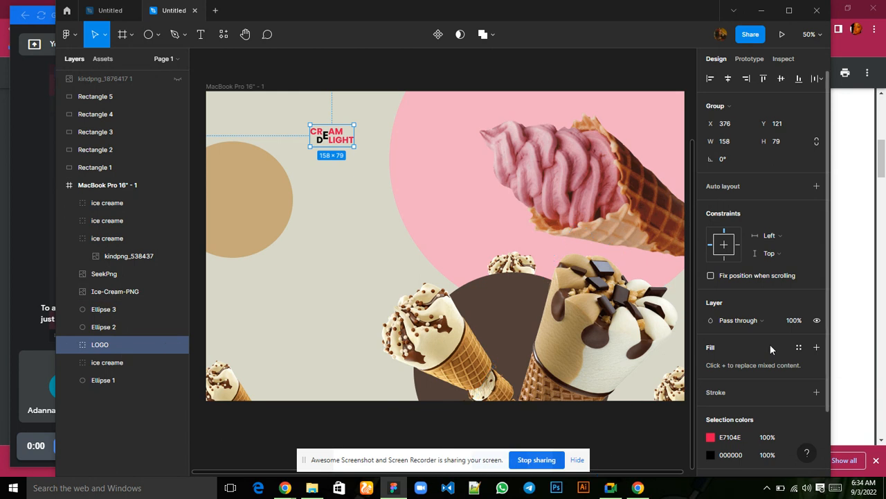
pyautogui.scroll(-2, 770, 344)
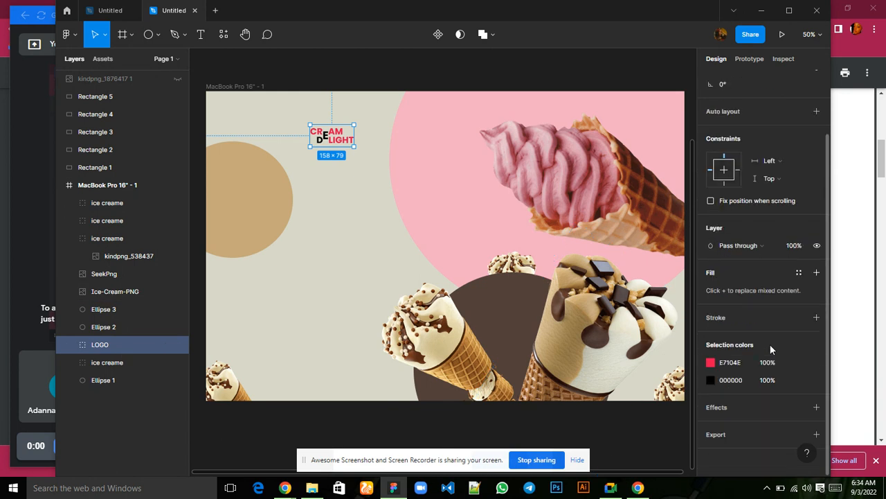
pyautogui.click(717, 436)
pyautogui.scroll(-2, 763, 438)
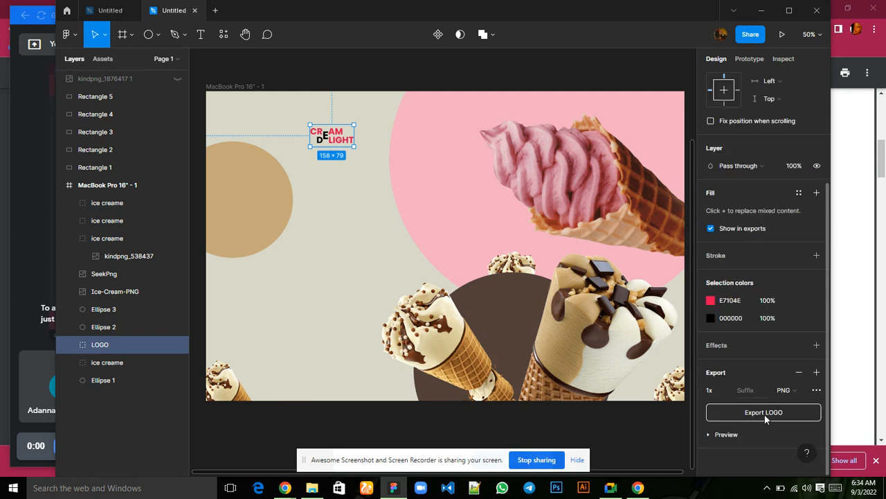
# Export the LOGO group and save it in the Downloads folder under the name LOGO.
pyautogui.click(765, 412)
pyautogui.click(765, 412)
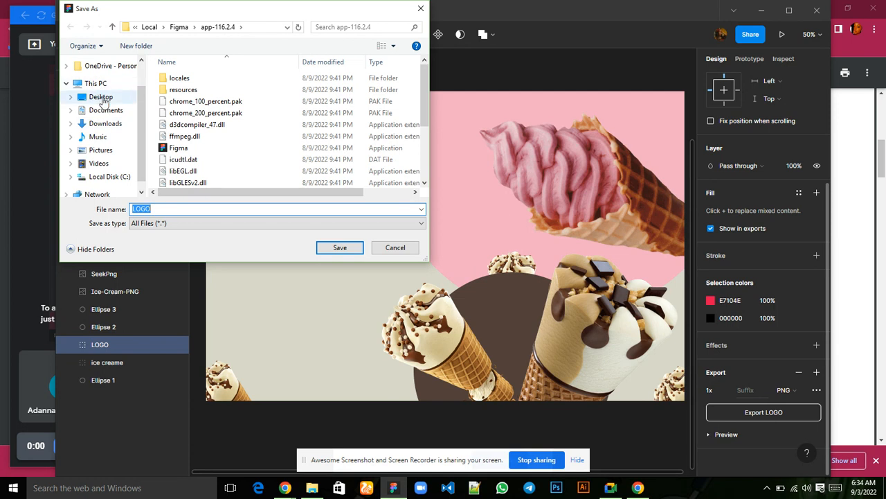
pyautogui.click(103, 99)
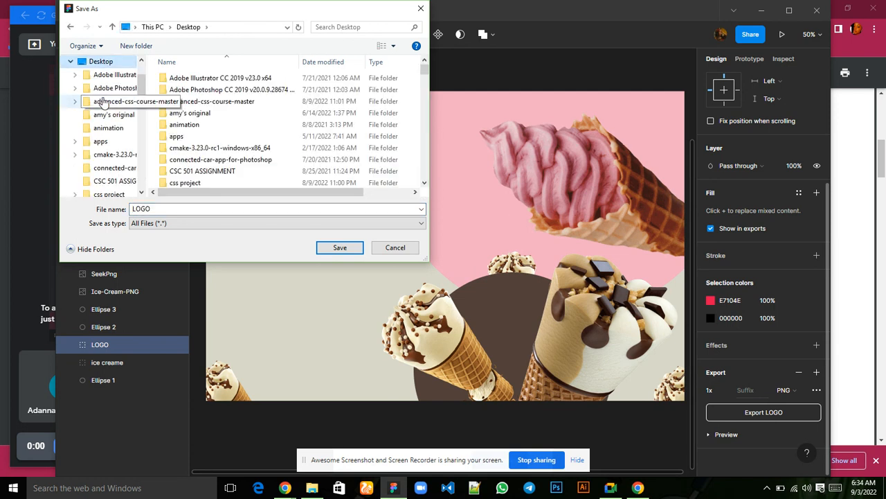
pyautogui.click(71, 62)
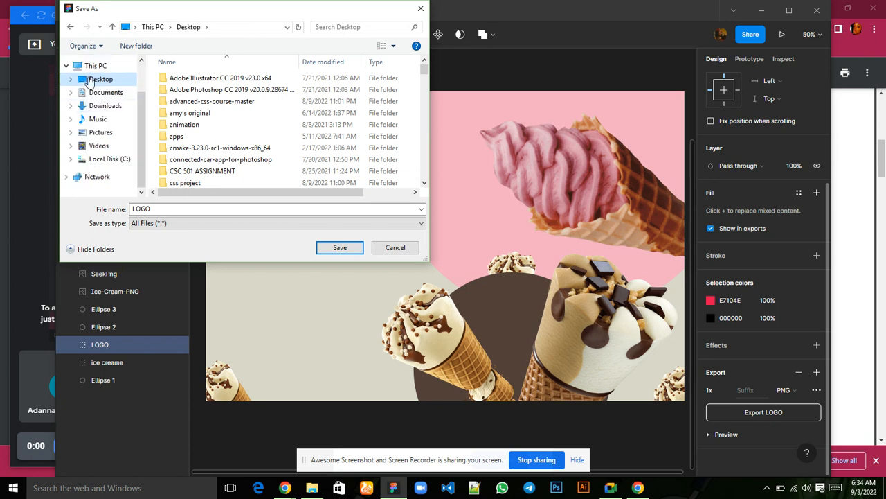
pyautogui.click(102, 108)
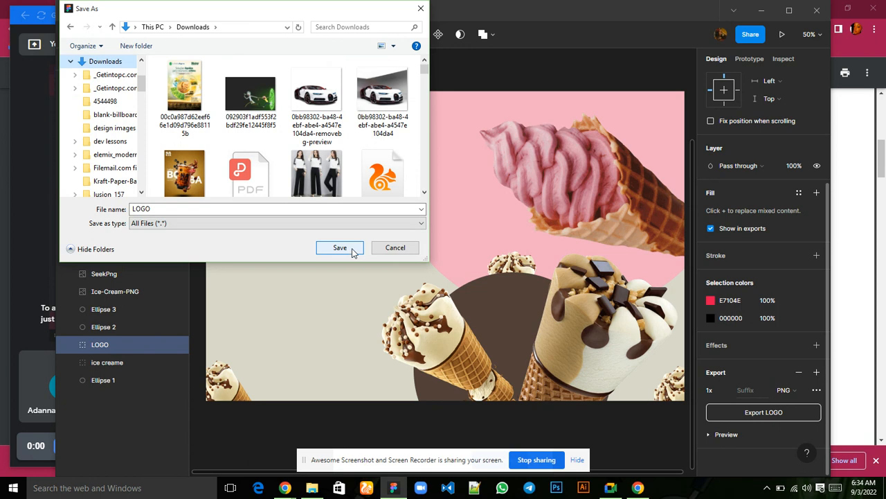
pyautogui.doubleClick(153, 210)
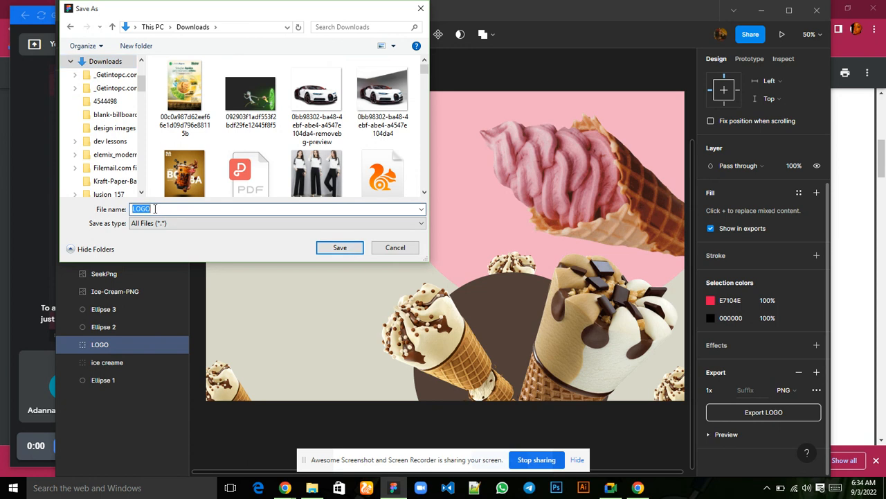
pyautogui.click(339, 248)
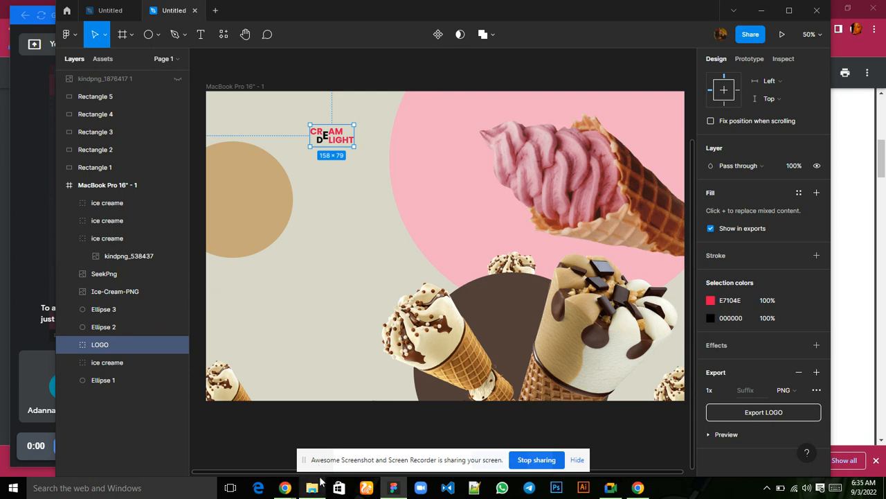
# Bring the LOGO PNG from File Explorer's Downloads folder into the frame at about X 75, Y 21, and hide the original LOGO group.
pyautogui.moveTo(317, 489)
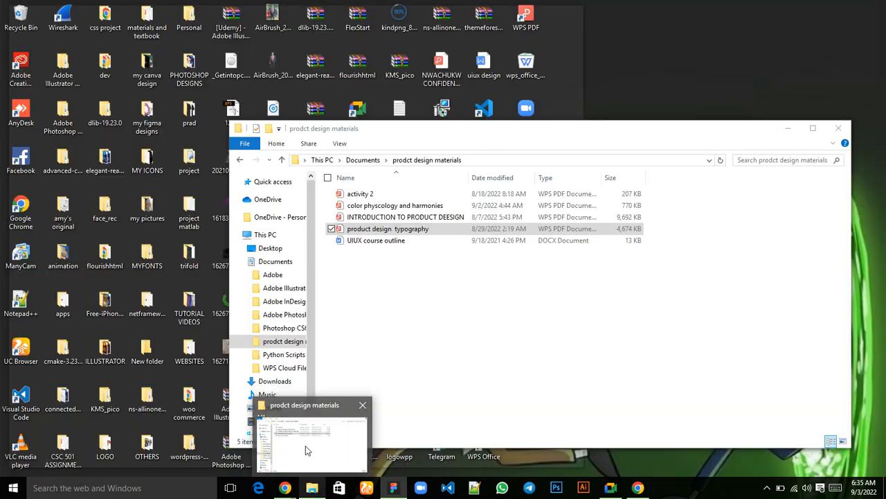
pyautogui.click(307, 448)
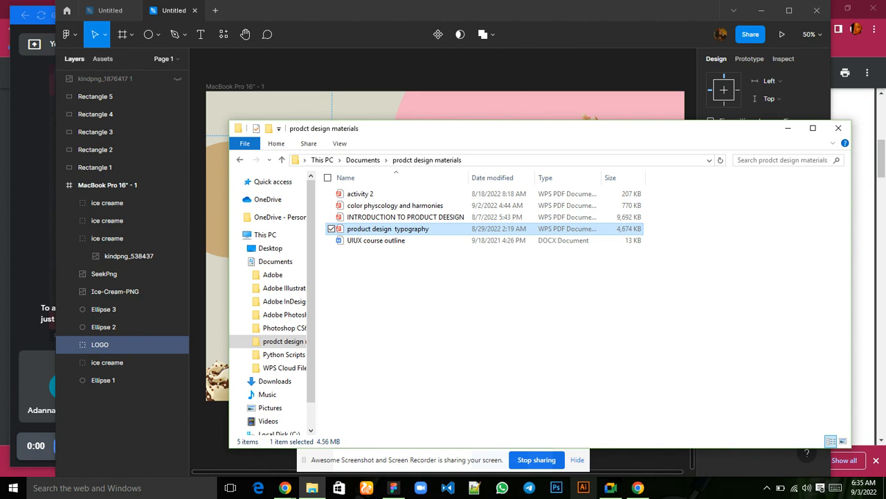
pyautogui.moveTo(610, 488)
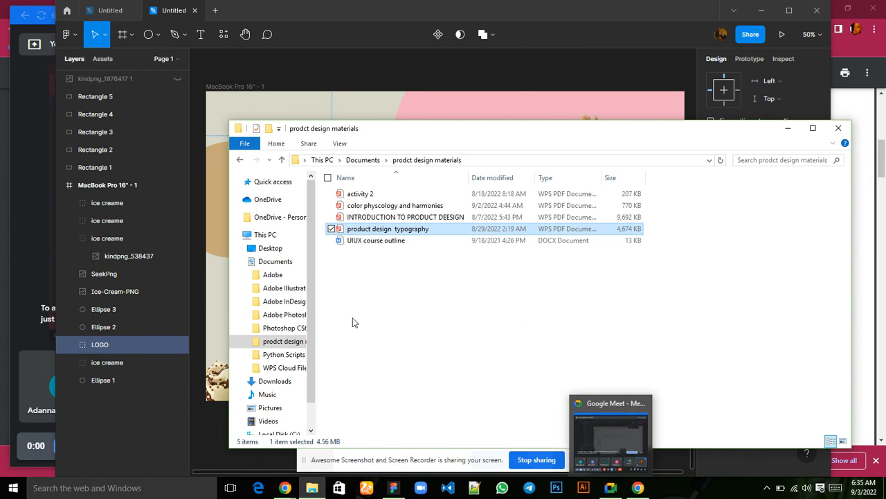
pyautogui.click(265, 382)
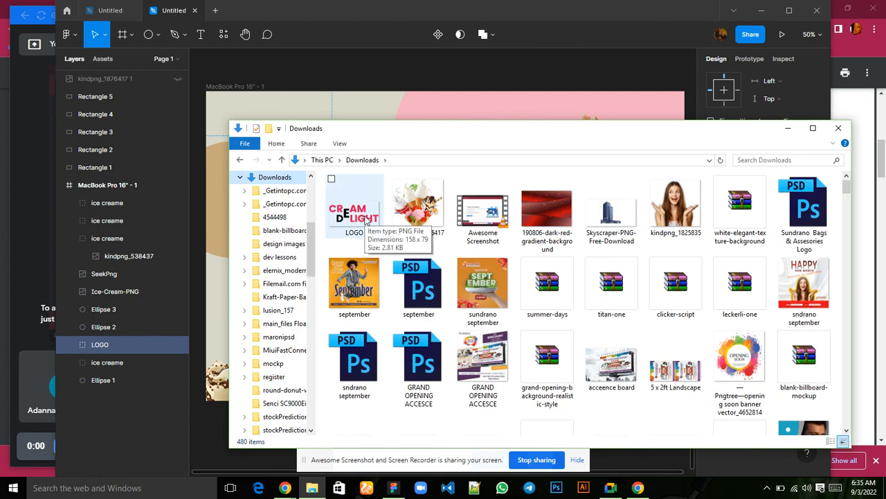
pyautogui.moveTo(365, 218); pyautogui.dragTo(251, 112)
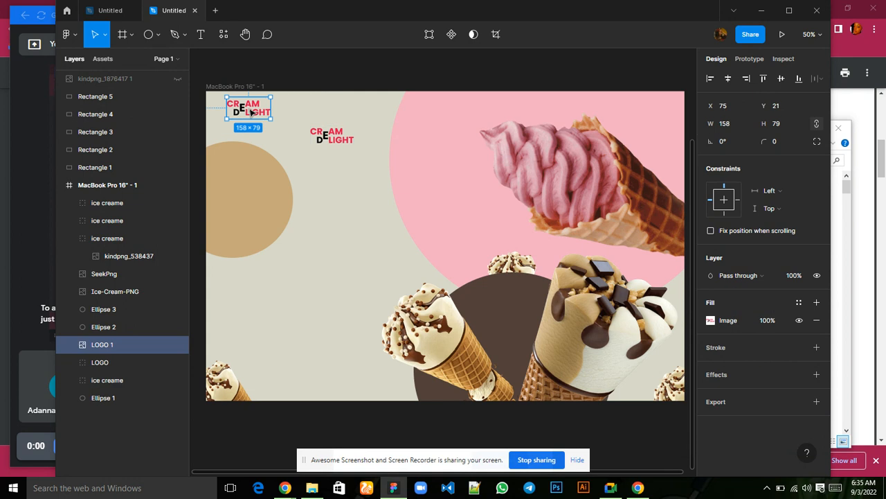
pyautogui.click(340, 140)
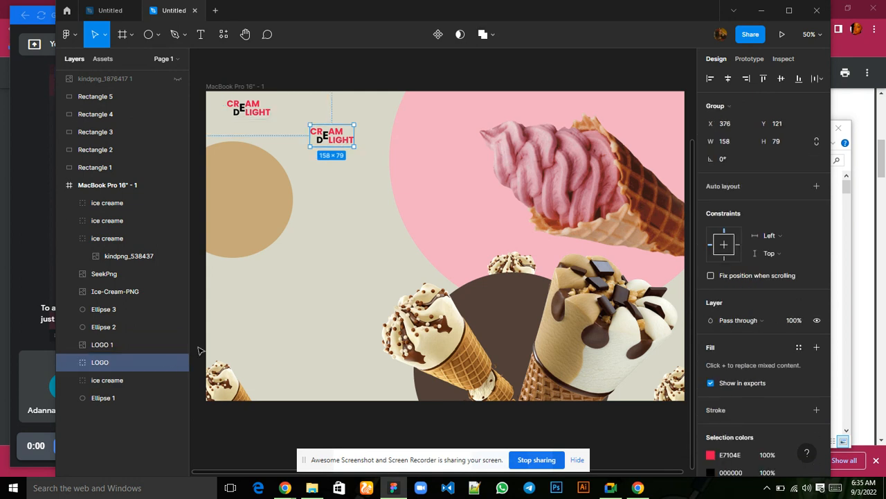
pyautogui.click(178, 363)
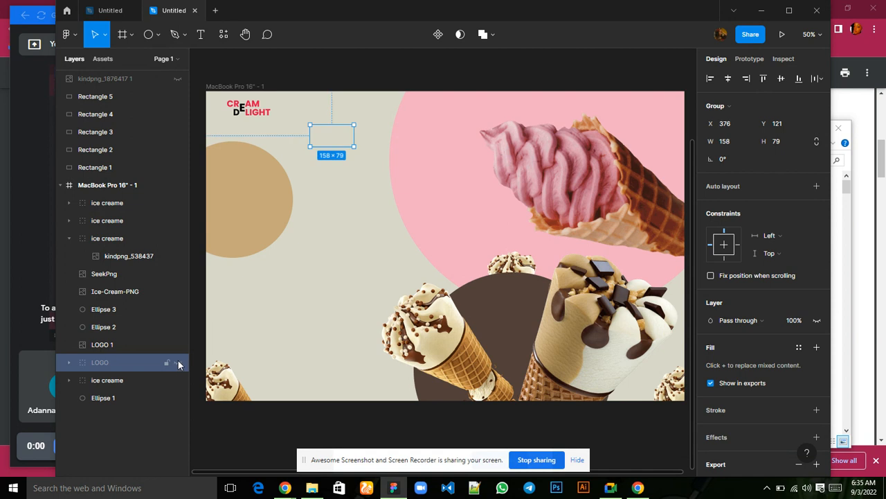
# Move the imported logo image down to about Y 37 and scale it to about 136 × 68.
pyautogui.click(243, 110)
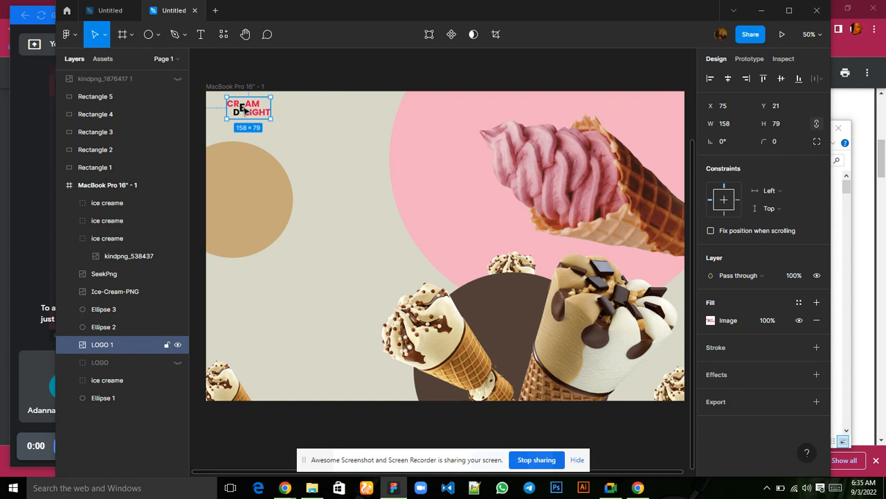
pyautogui.moveTo(244, 108); pyautogui.dragTo(244, 113)
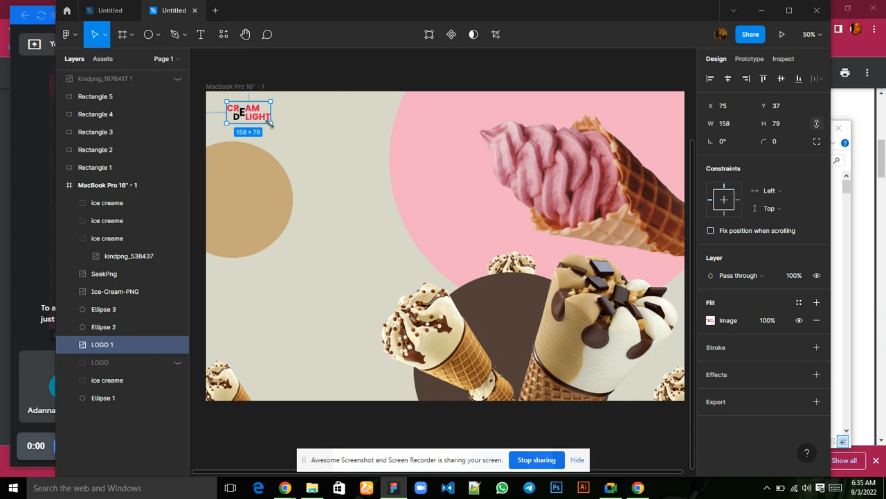
pyautogui.moveTo(269, 122)
pyautogui.mouseDown()
pyautogui.moveTo(362, 197)
pyautogui.moveTo(276, 142)
pyautogui.moveTo(336, 170)
pyautogui.moveTo(266, 121)
pyautogui.mouseUp()
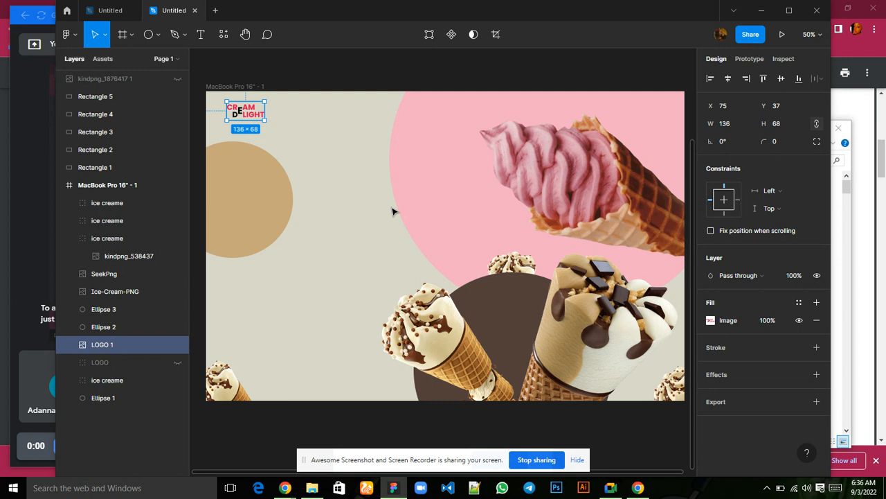
# Add the text Home to the frame at about X 514, Y 87, between the logo and the pink circle.
pyautogui.click(199, 36)
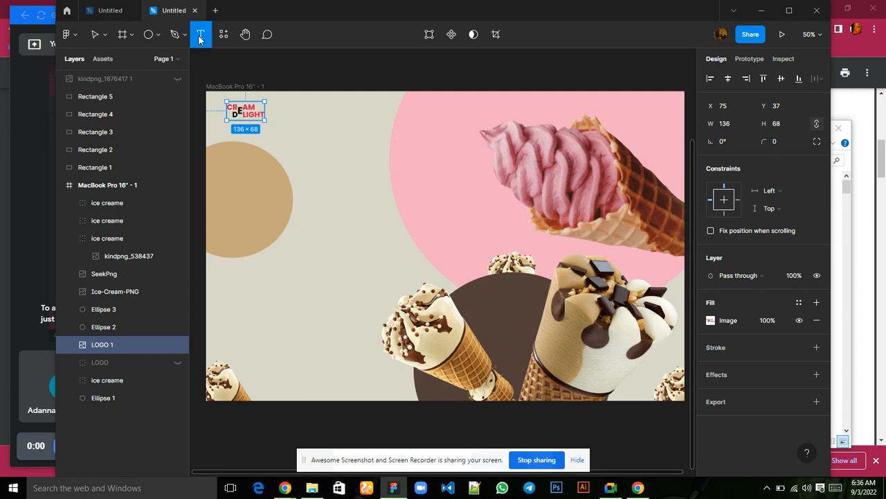
pyautogui.click(349, 116)
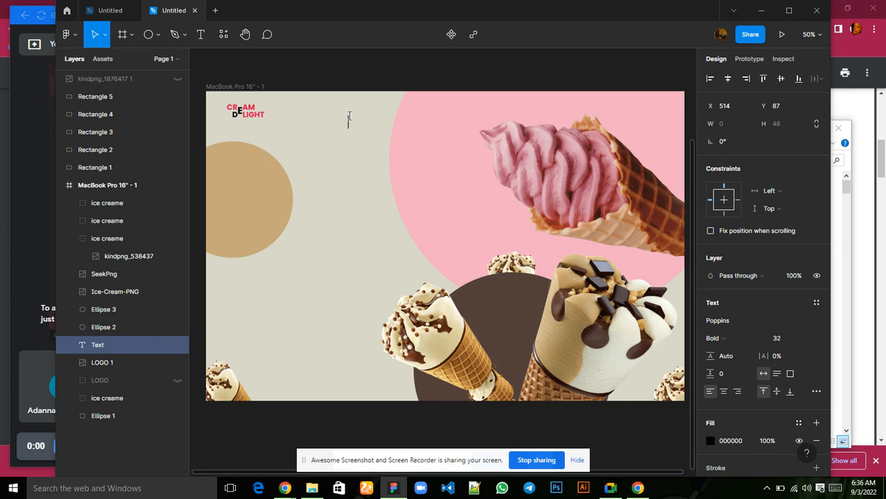
pyautogui.write('Home')
pyautogui.press('Escape')
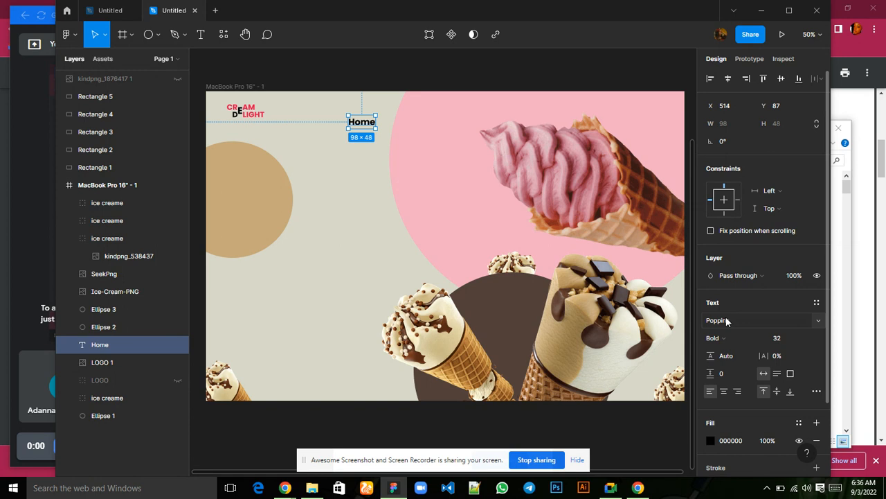
# Change the Home text's font to Inter with the Semi Bold weight.
pyautogui.click(727, 320)
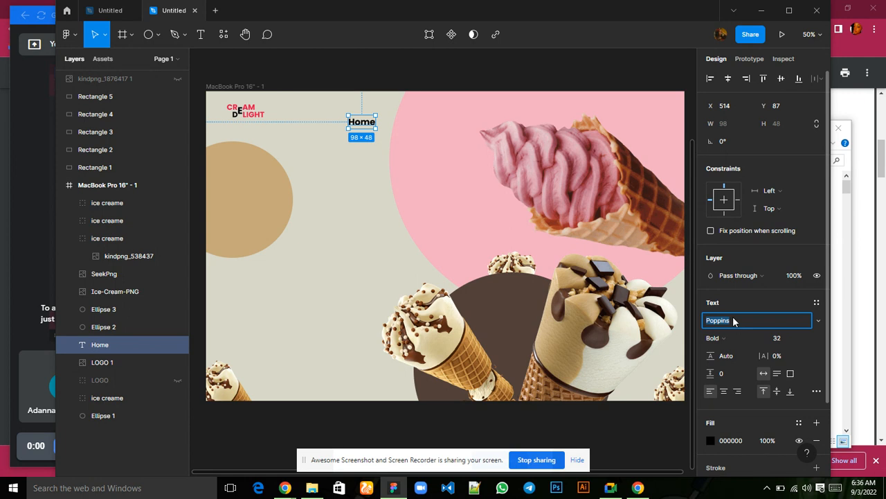
pyautogui.write('Inter')
pyautogui.press('Return')
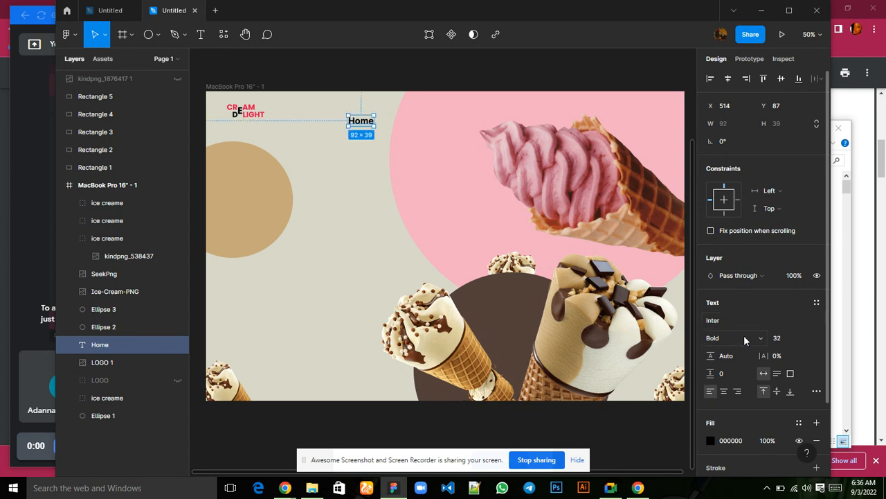
pyautogui.click(728, 337)
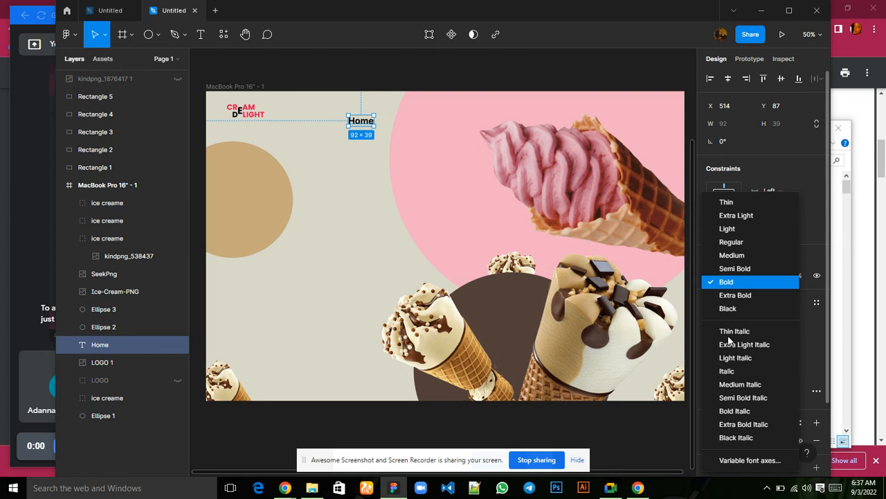
pyautogui.click(727, 269)
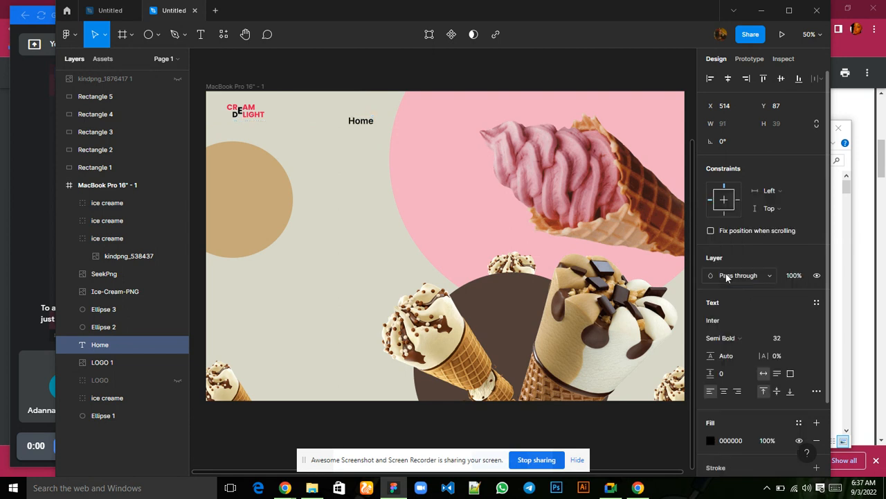
# Set the Home text's size to 24 and move it to about X 532, Y 76.
pyautogui.click(782, 338)
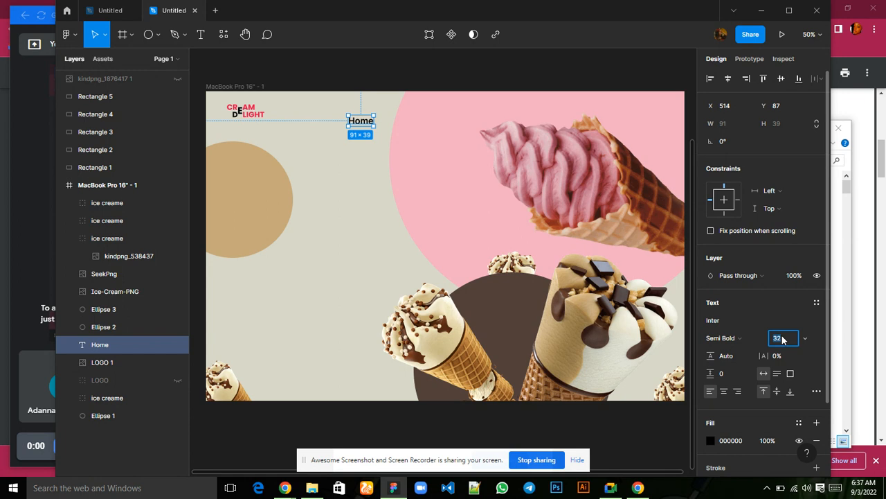
pyautogui.write('24')
pyautogui.press('Return')
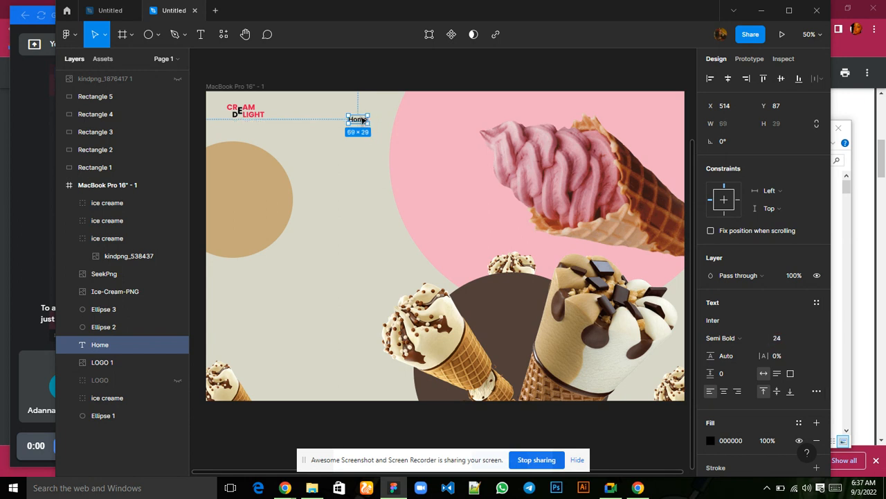
pyautogui.moveTo(362, 120); pyautogui.dragTo(367, 118)
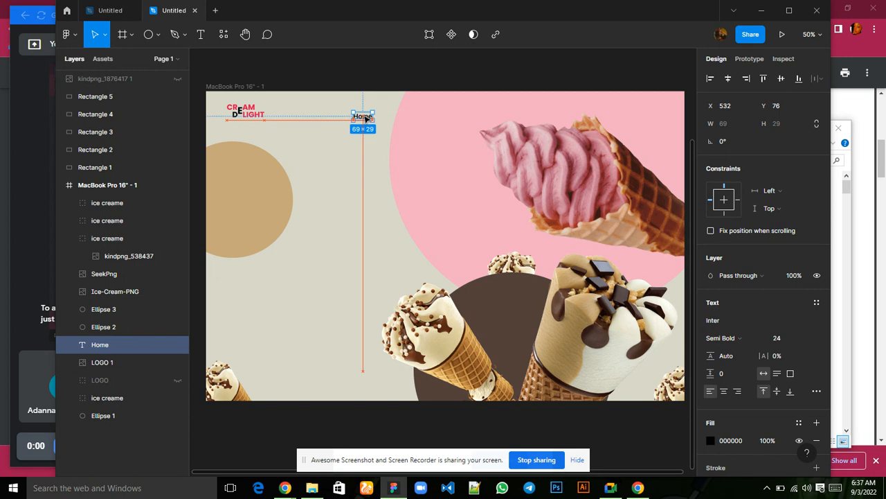
# Move the Home text to X 604, Y 57, level with the logo.
pyautogui.moveTo(366, 118)
pyautogui.mouseDown()
pyautogui.moveTo(400, 113)
pyautogui.moveTo(383, 114)
pyautogui.mouseUp()
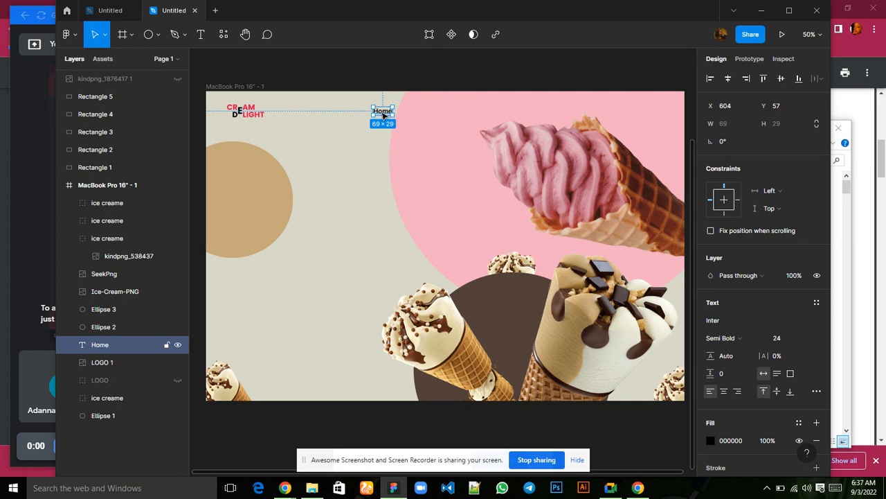
pyautogui.press('Right')
pyautogui.press('Right')
pyautogui.press('Right')
pyautogui.press('Right')
pyautogui.press('Right')
pyautogui.press('Right')
pyautogui.press('Right')
pyautogui.press('Right')
pyautogui.press('Right')
pyautogui.press('Right')
pyautogui.press('Right')
pyautogui.press('Right')
pyautogui.press('Right')
pyautogui.press('Right')
pyautogui.press('Right')
pyautogui.press('Right')
pyautogui.press('Right')
pyautogui.press('Right')
pyautogui.press('Right')
pyautogui.press('Right')
pyautogui.press('Right')
pyautogui.moveTo(380, 111); pyautogui.dragTo(370, 111)
# Set the Home text's fill to the brown document color 53403A.
pyautogui.scroll(-1, 748, 378)
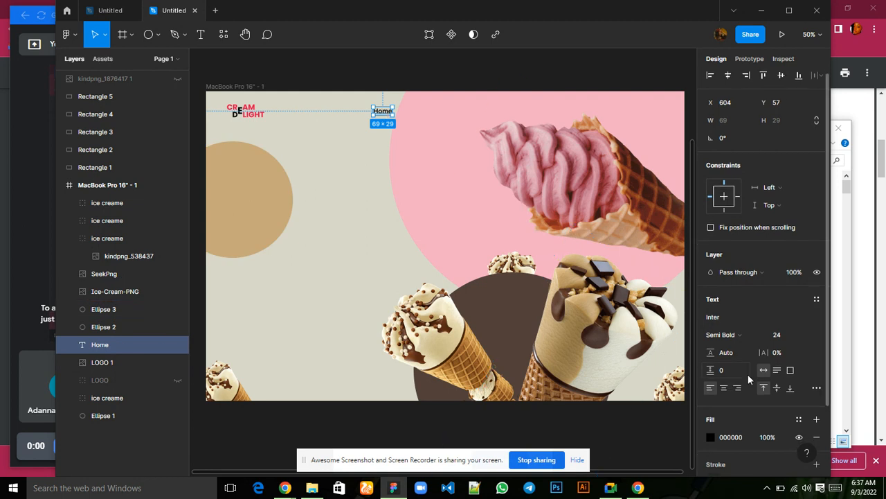
pyautogui.scroll(-3, 748, 379)
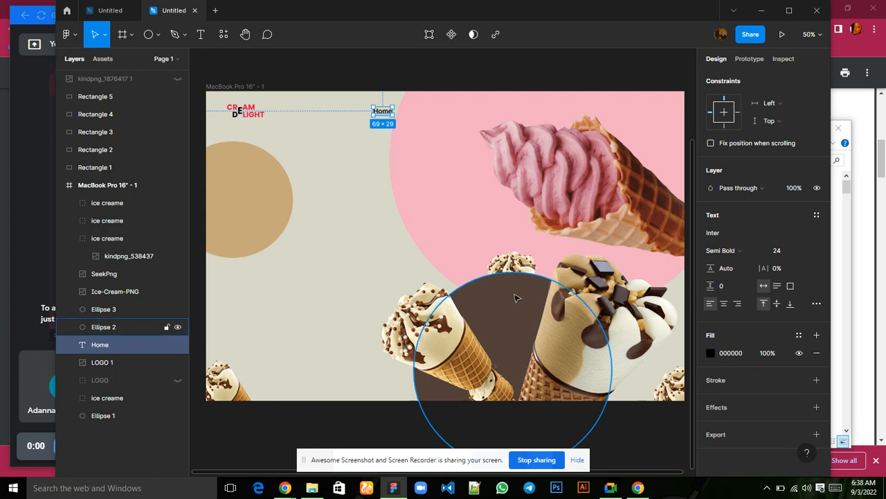
pyautogui.click(711, 353)
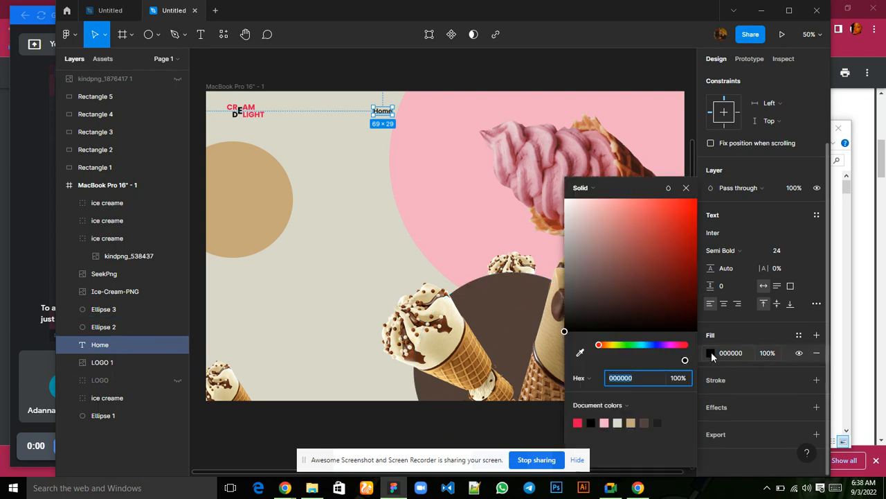
pyautogui.click(644, 422)
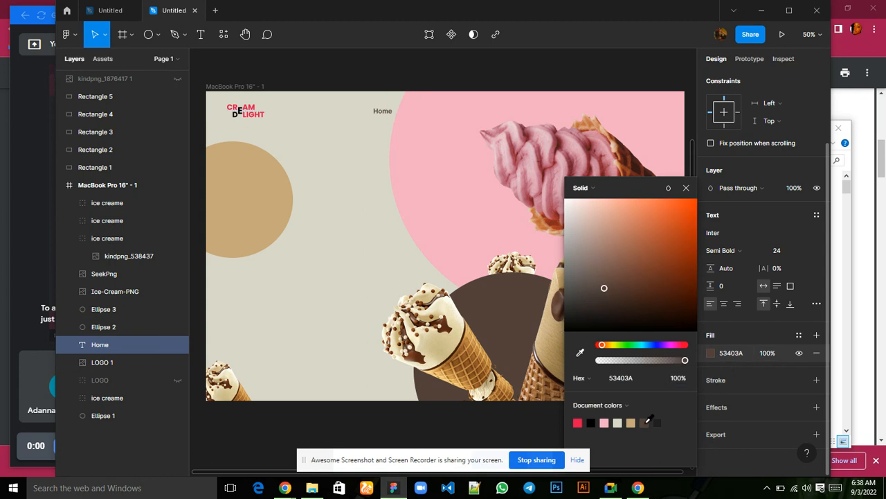
pyautogui.click(687, 188)
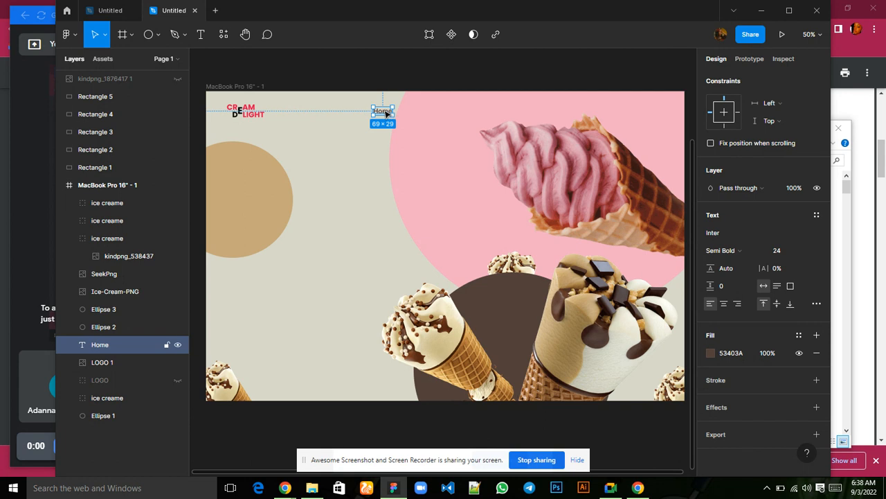
# Duplicate the Home text four times in an evenly spaced row extending to the right of the original.
pyautogui.hotkey('ctrl', 'd')
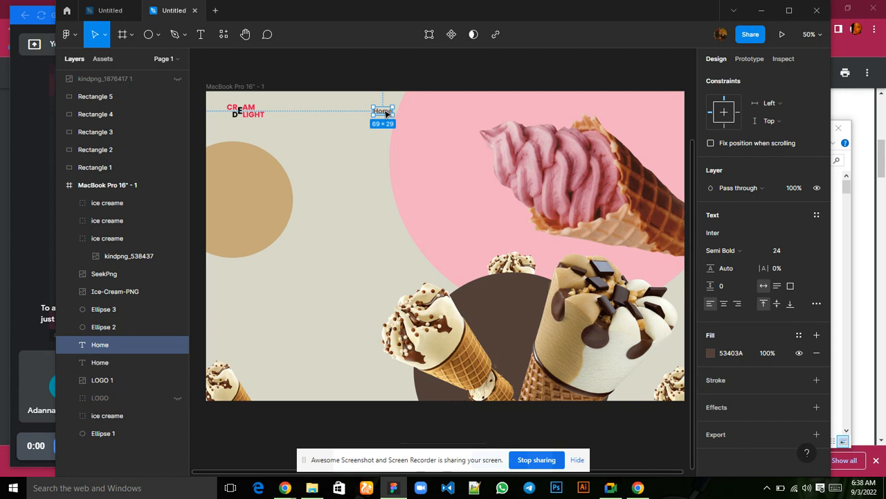
pyautogui.moveTo(385, 111); pyautogui.dragTo(421, 113)
pyautogui.hotkey('ctrl', 'd')
pyautogui.hotkey('ctrl', 'd')
pyautogui.hotkey('ctrl', 'd')
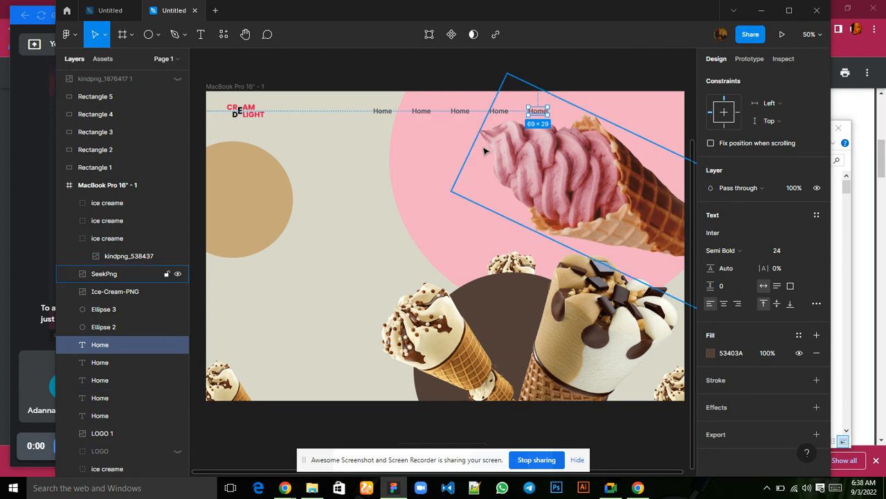
# Replace the second Home text in the navigation row with About us.
pyautogui.click(427, 116)
pyautogui.doubleClick(425, 112)
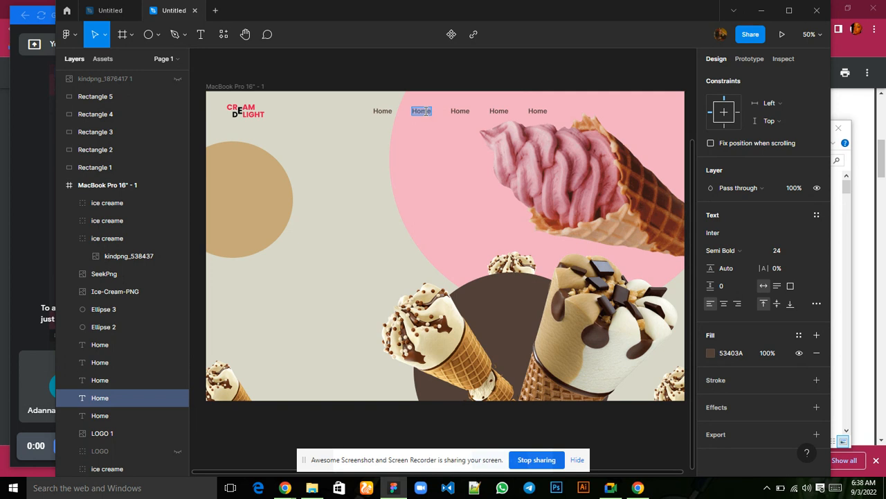
pyautogui.write('Abot s')
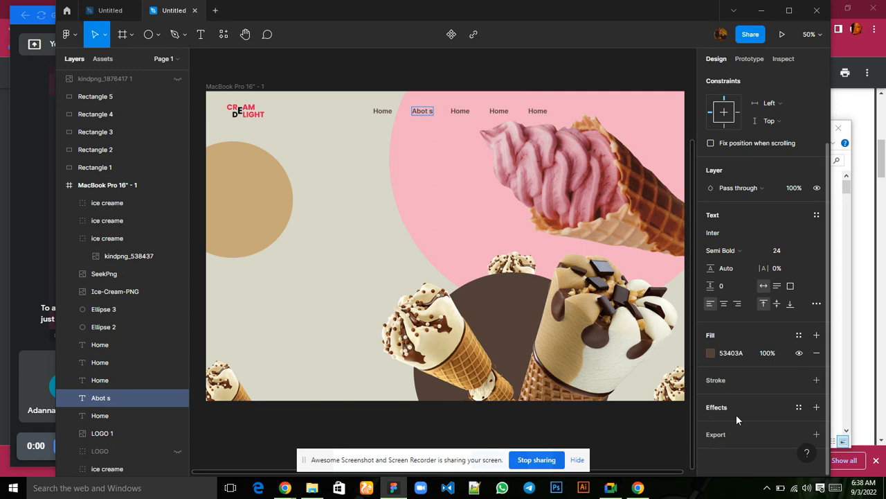
pyautogui.click(835, 486)
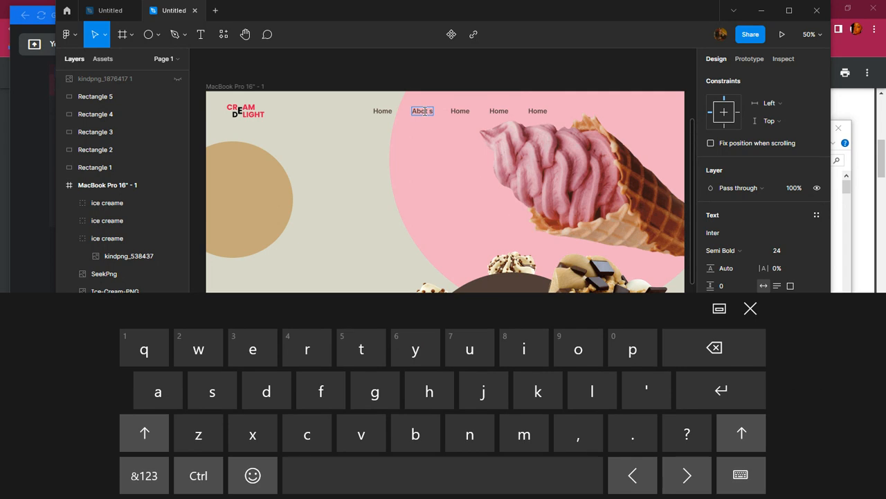
pyautogui.click(470, 350)
pyautogui.click(472, 339)
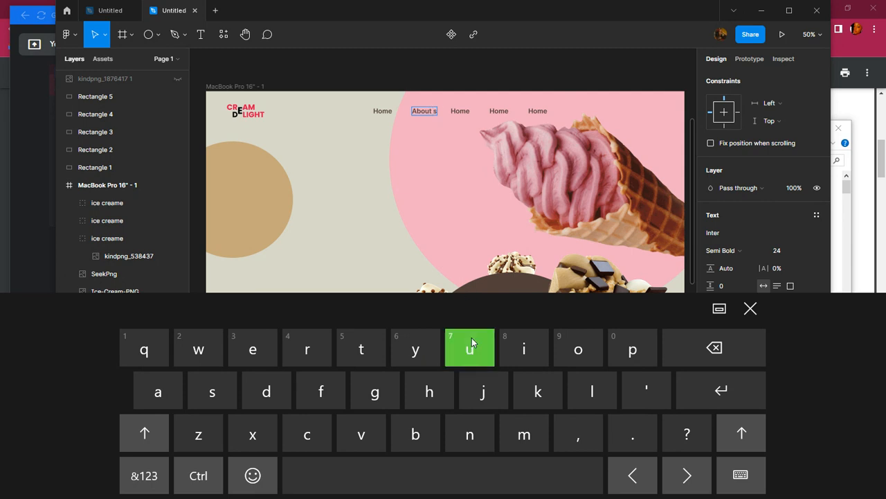
pyautogui.press('Escape')
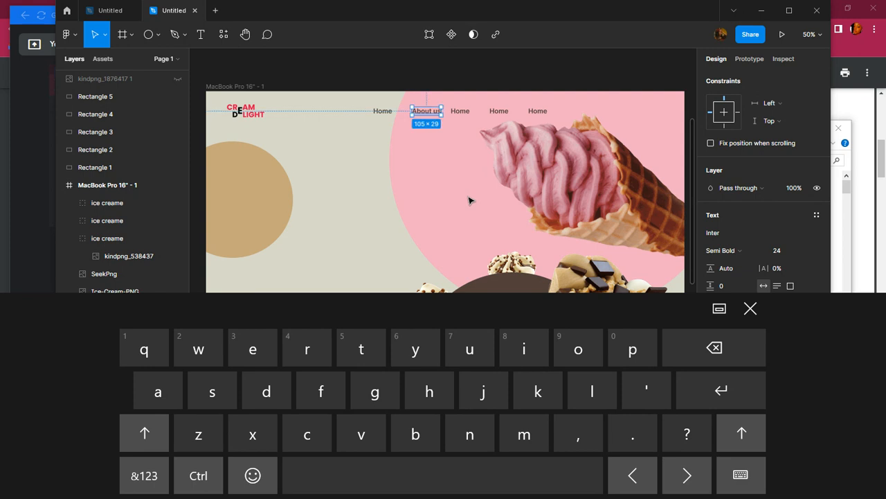
pyautogui.click(750, 310)
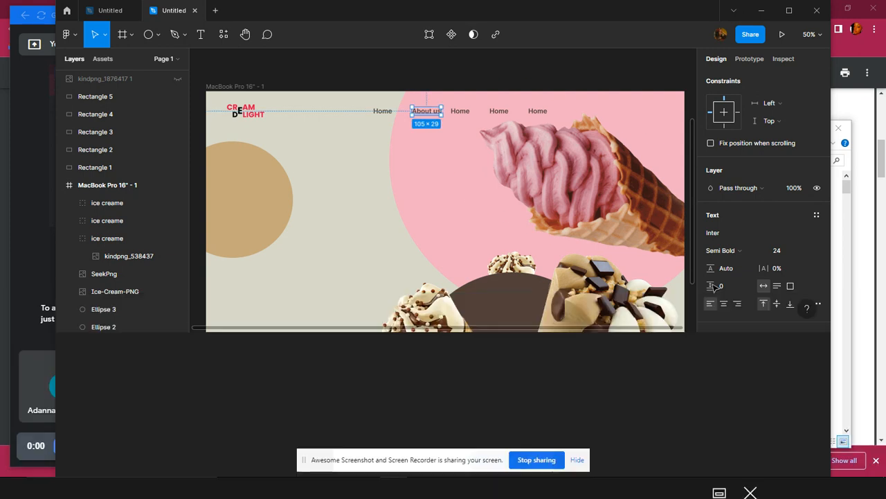
# Replace the third navigation text with Shop.
pyautogui.doubleClick(458, 113)
pyautogui.write('S')
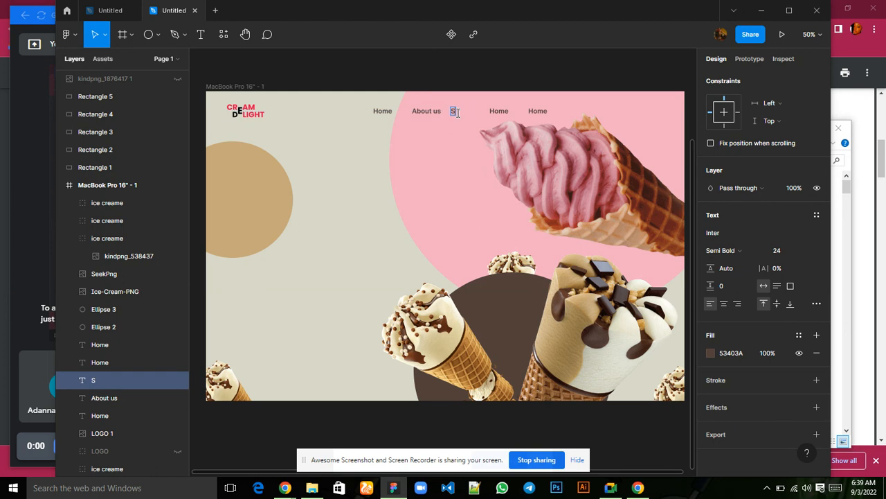
pyautogui.write('hop')
# Replace the fourth navigation text with Help & Support.
pyautogui.doubleClick(495, 111)
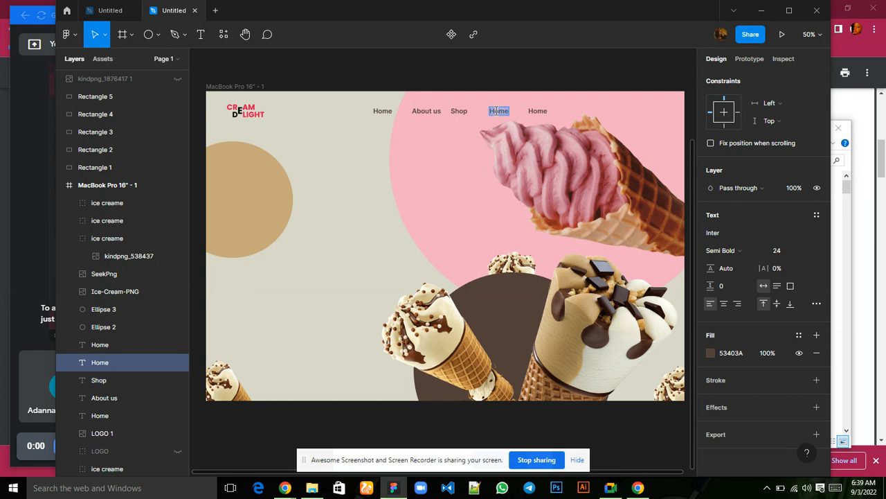
pyautogui.write('Help & spport')
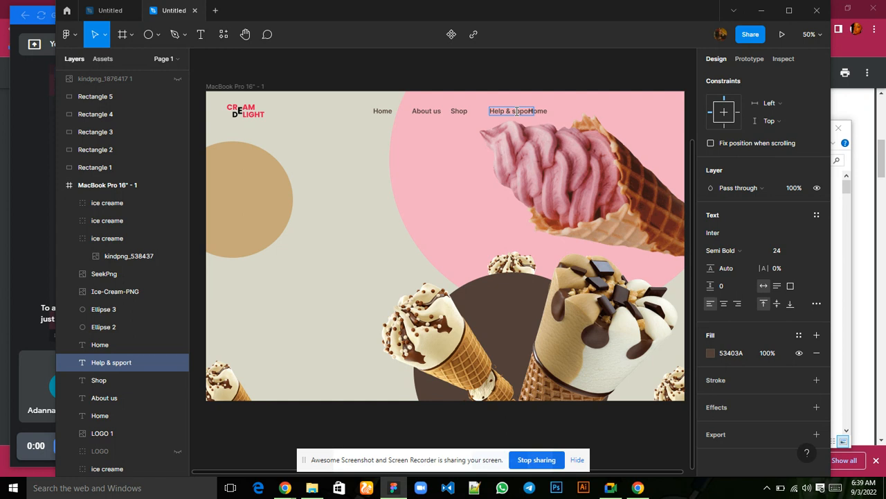
pyautogui.press('BackSpace')
pyautogui.write('S')
pyautogui.click(840, 488)
pyautogui.click(470, 349)
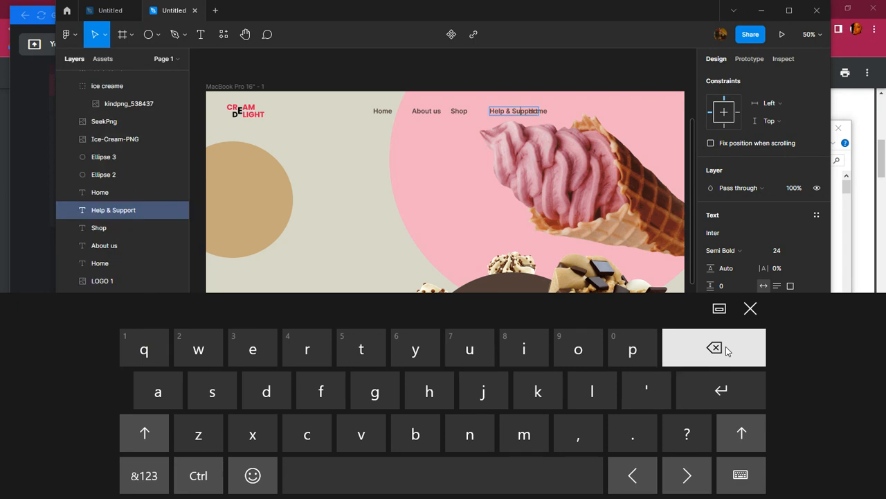
pyautogui.click(750, 308)
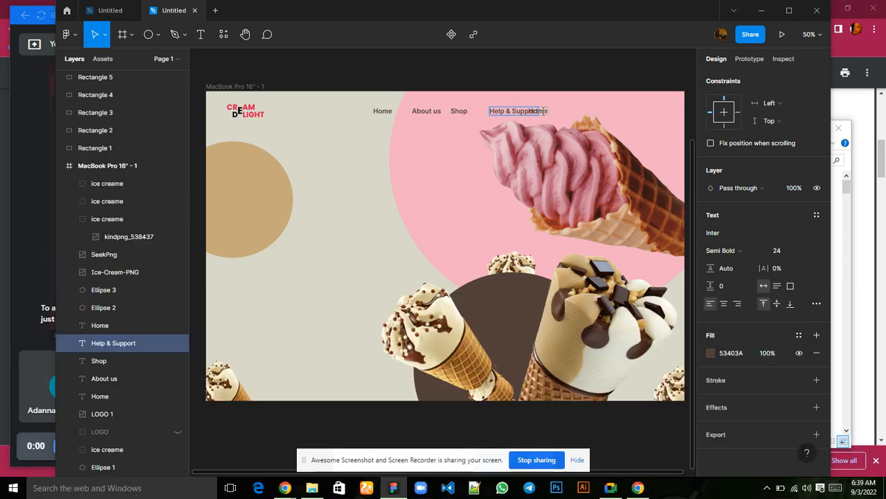
pyautogui.press('Escape')
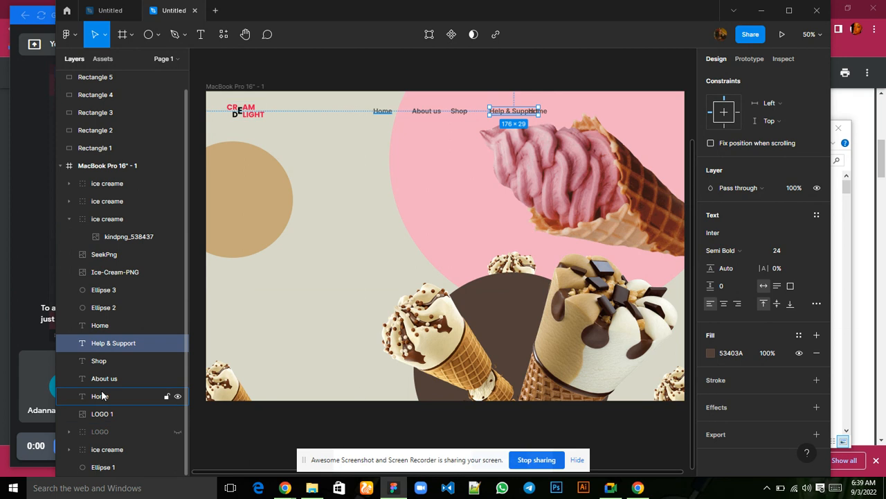
# Move the last Home text right to X 1255 so it clears Help & Support.
pyautogui.click(101, 329)
pyautogui.press('Right')
pyautogui.press('Right')
pyautogui.press('Right')
pyautogui.press('Right')
pyautogui.press('Right')
pyautogui.press('Right')
pyautogui.press('Right')
pyautogui.press('Right')
pyautogui.press('Right')
pyautogui.press('Right')
pyautogui.press('Right')
pyautogui.press('Right')
pyautogui.press('Right')
pyautogui.press('Right')
pyautogui.press('Right')
pyautogui.press('Right')
pyautogui.press('Right')
pyautogui.press('Right')
pyautogui.press('Right')
pyautogui.press('Right')
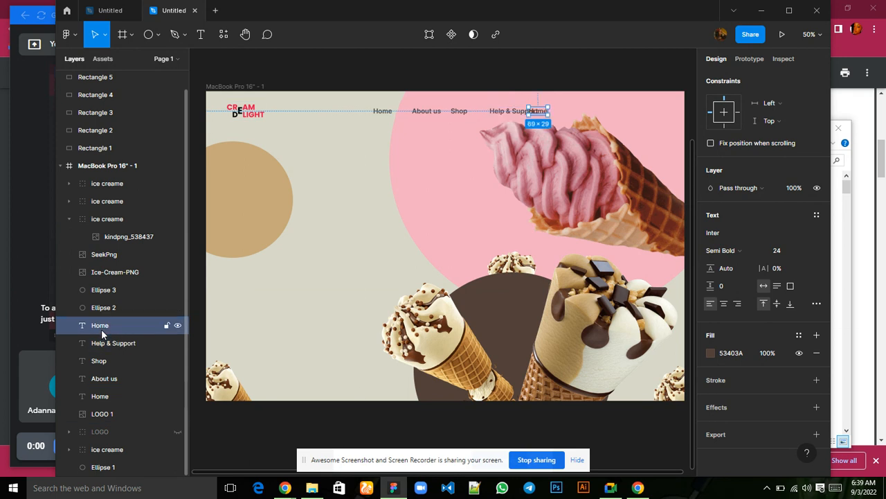
pyautogui.press('Right')
pyautogui.press('Right')
pyautogui.press('Right')
pyautogui.press('Right')
pyautogui.press('Right')
pyautogui.press('Right')
pyautogui.press('Right')
pyautogui.press('Right')
pyautogui.press('Right')
pyautogui.press('Right')
pyautogui.press('Right')
pyautogui.press('Right')
pyautogui.press('Right')
pyautogui.press('Right')
pyautogui.press('Right')
pyautogui.press('Right')
pyautogui.press('Right')
pyautogui.press('Right')
pyautogui.press('Right')
pyautogui.press('Right')
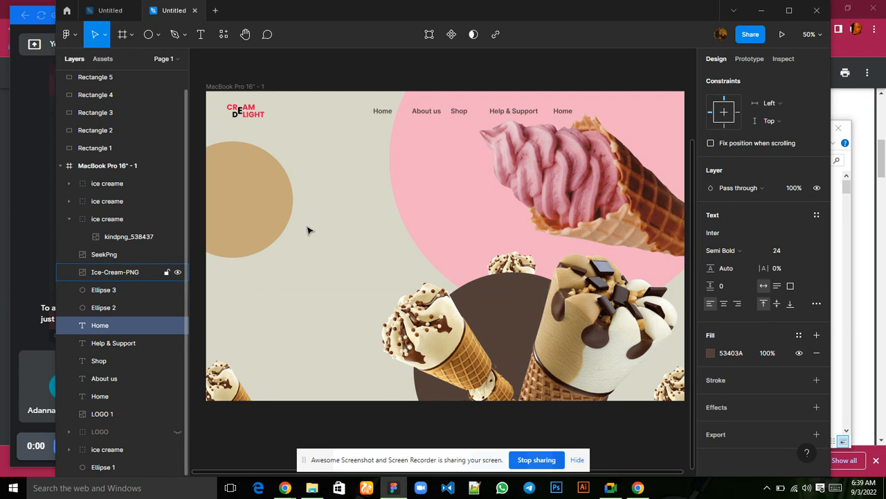
# Hide the SeekPng image layer that overlaps the last Home text.
pyautogui.click(564, 114)
pyautogui.doubleClick(564, 115)
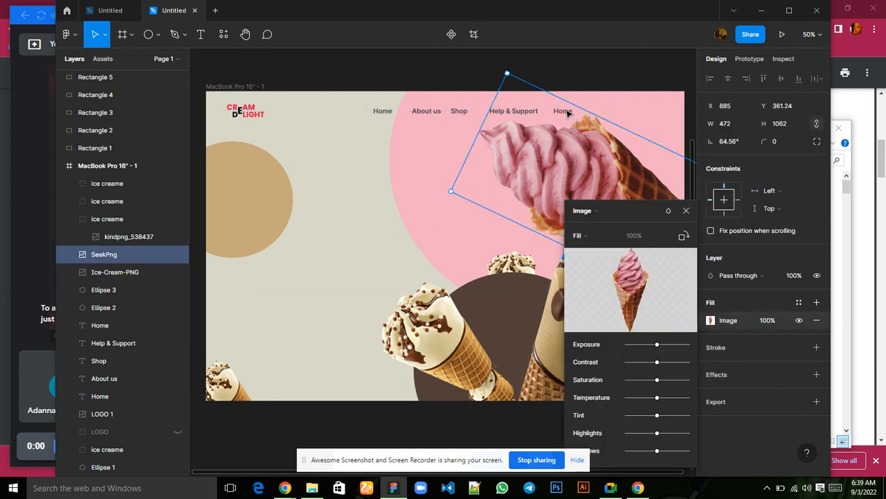
pyautogui.click(687, 212)
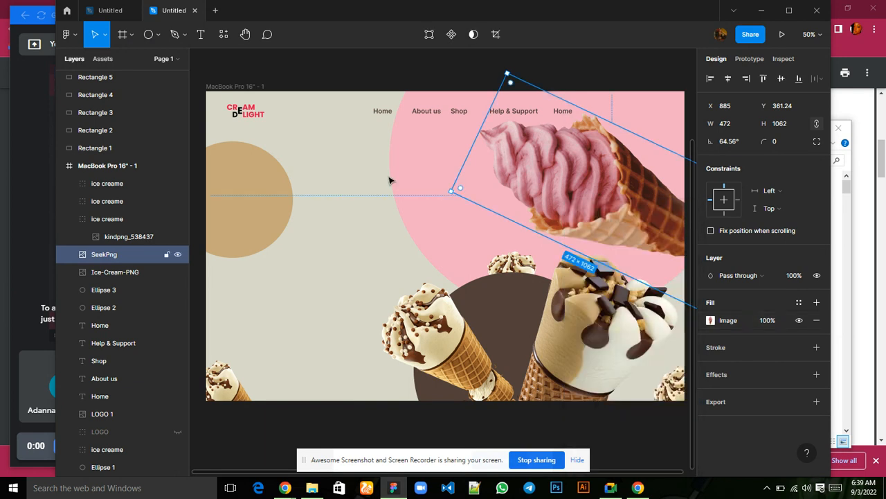
pyautogui.click(177, 255)
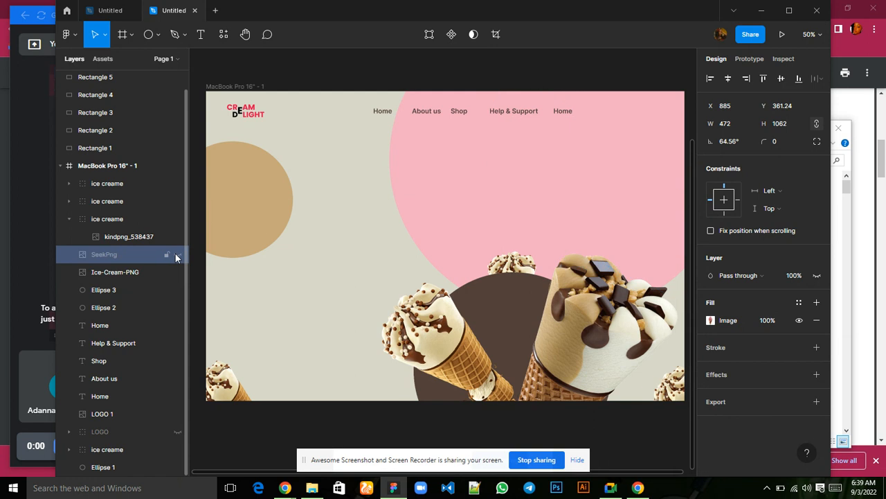
# Replace the last Home text with Contact us and show the SeekPng image layer again.
pyautogui.click(562, 113)
pyautogui.doubleClick(562, 112)
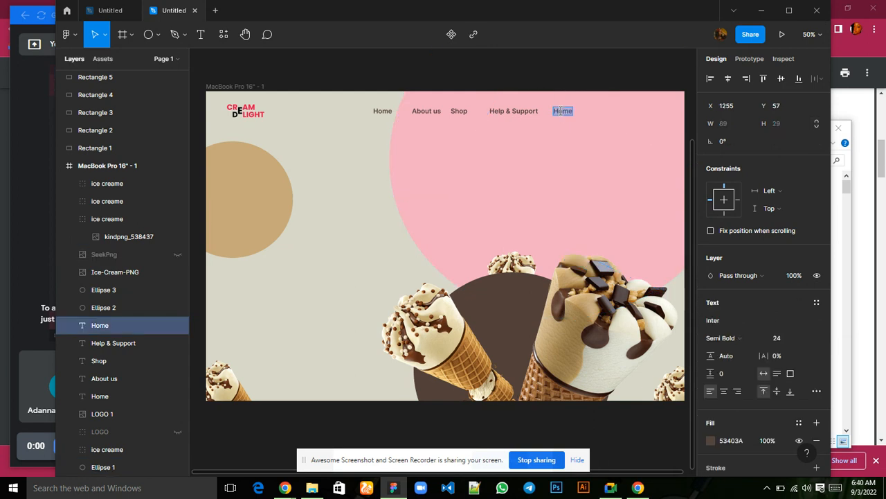
pyautogui.write('Contact s')
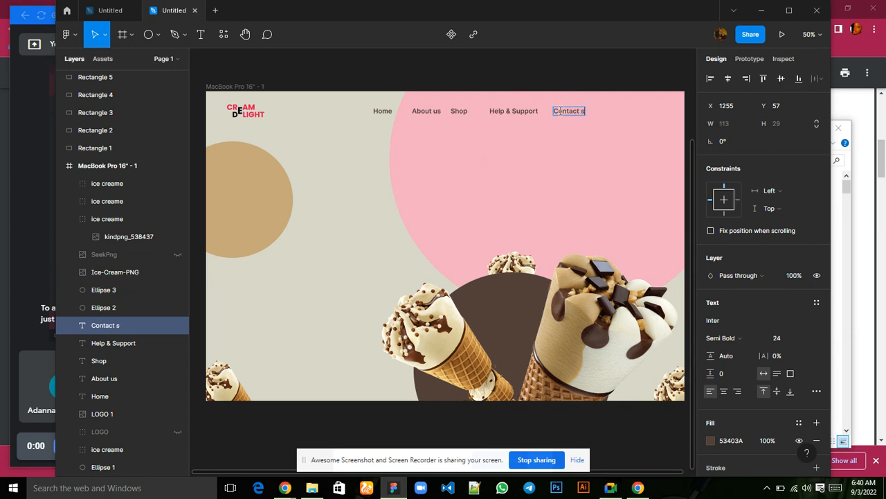
pyautogui.click(835, 487)
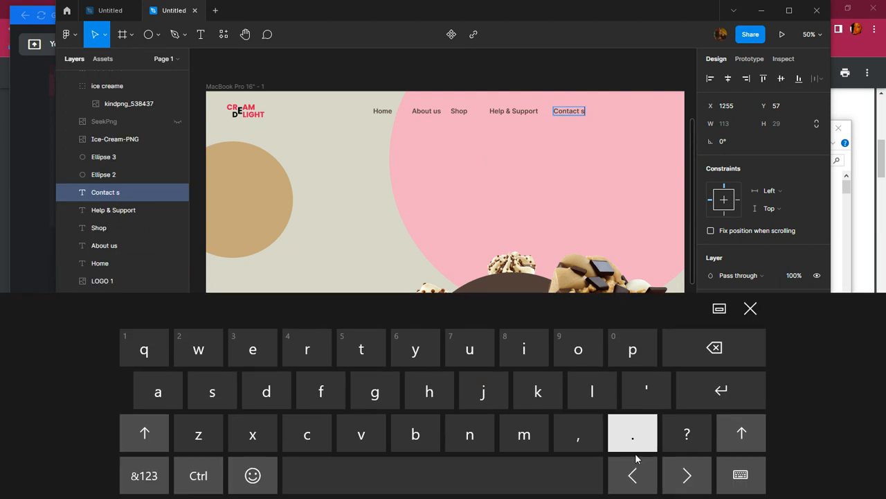
pyautogui.click(632, 475)
pyautogui.click(489, 347)
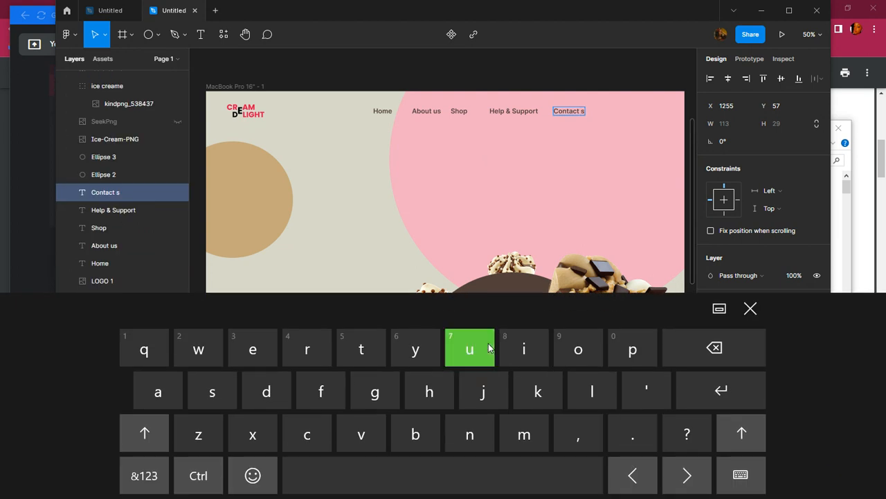
pyautogui.click(750, 309)
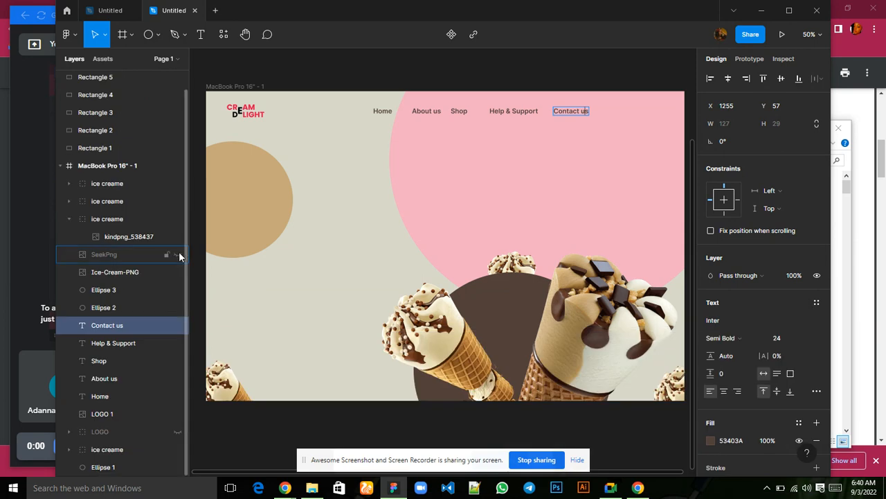
pyautogui.click(178, 254)
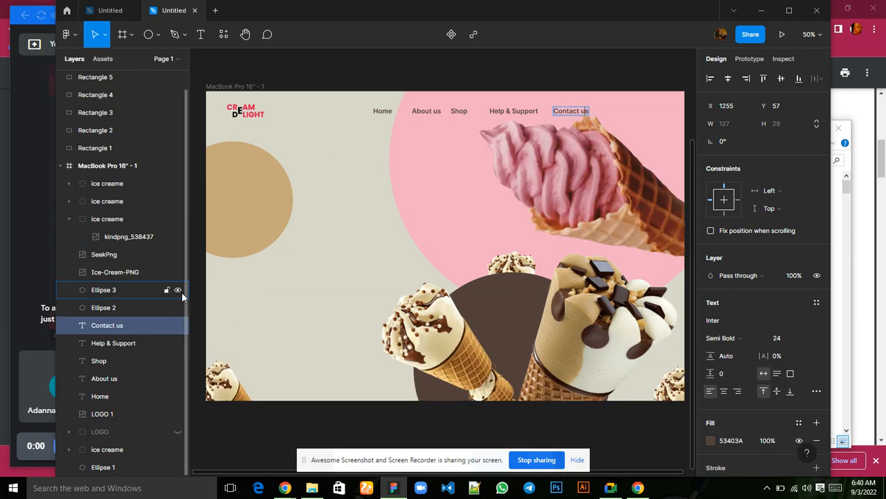
# Distribute the horizontal spacing of the five navigation texts from Home to Contact us evenly.
pyautogui.click(107, 397)
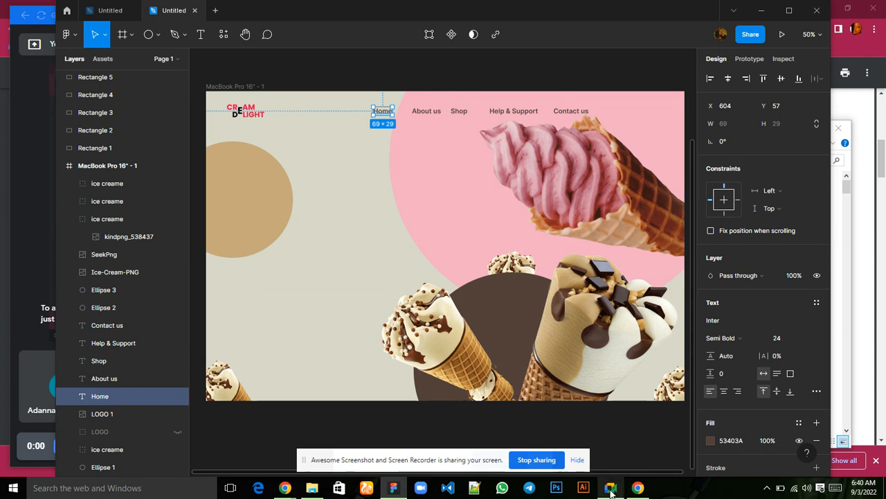
pyautogui.moveTo(610, 488)
pyautogui.click(601, 437)
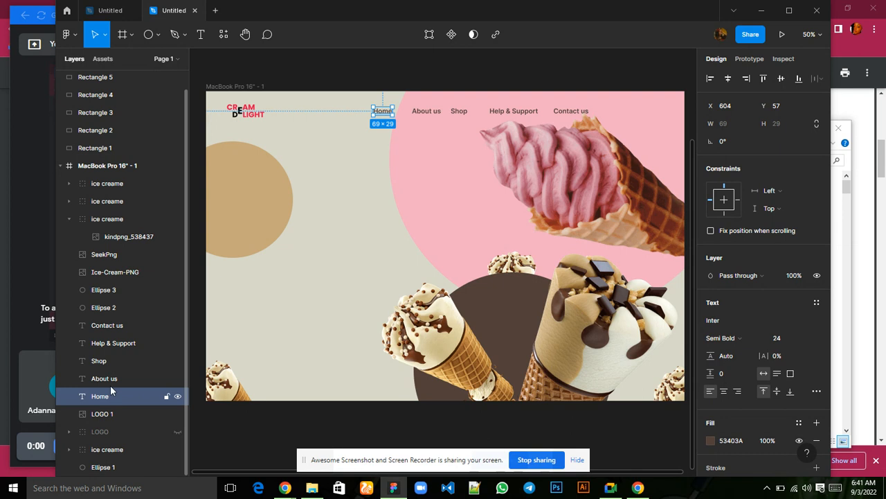
pyautogui.keyDown('shift'); pyautogui.click(104, 327); pyautogui.keyUp('shift')
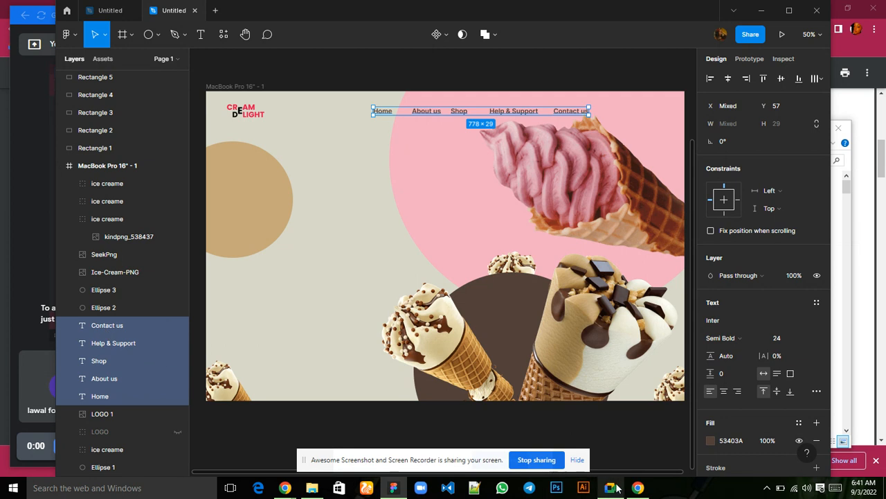
pyautogui.moveTo(613, 488)
pyautogui.moveTo(608, 444)
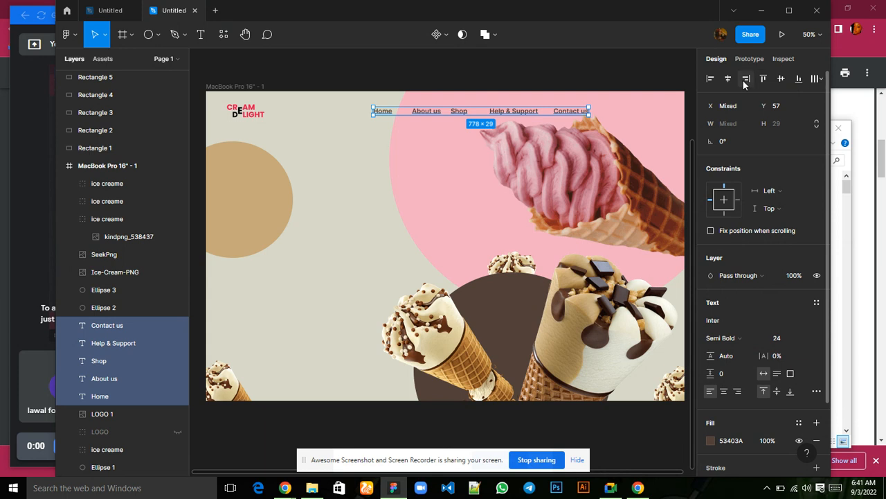
pyautogui.click(822, 81)
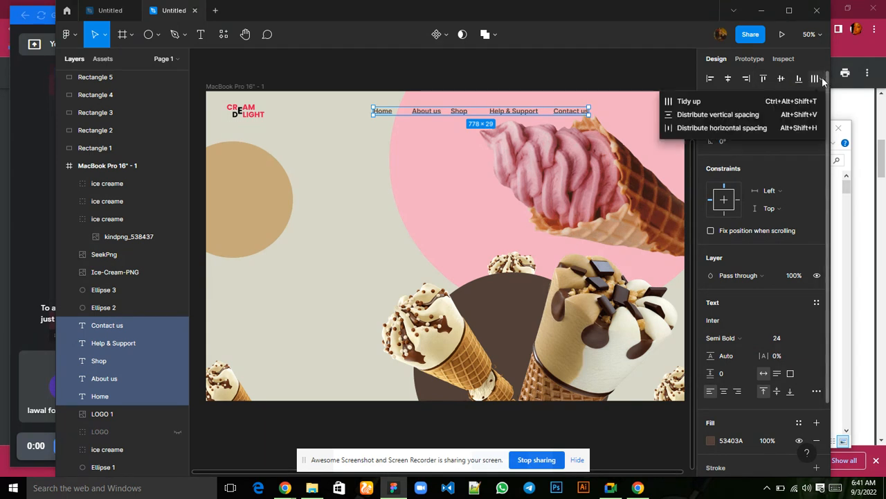
pyautogui.click(737, 130)
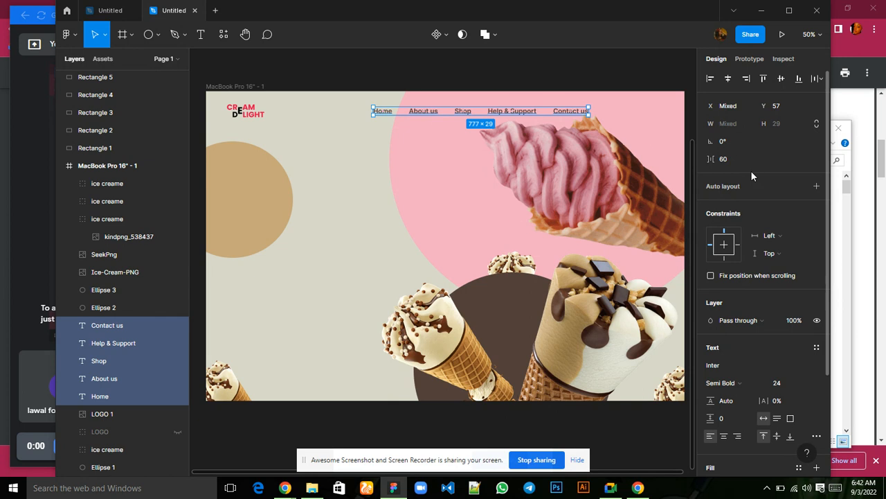
# Set the font weight of the five navigation texts to Bold.
pyautogui.scroll(-4, 788, 295)
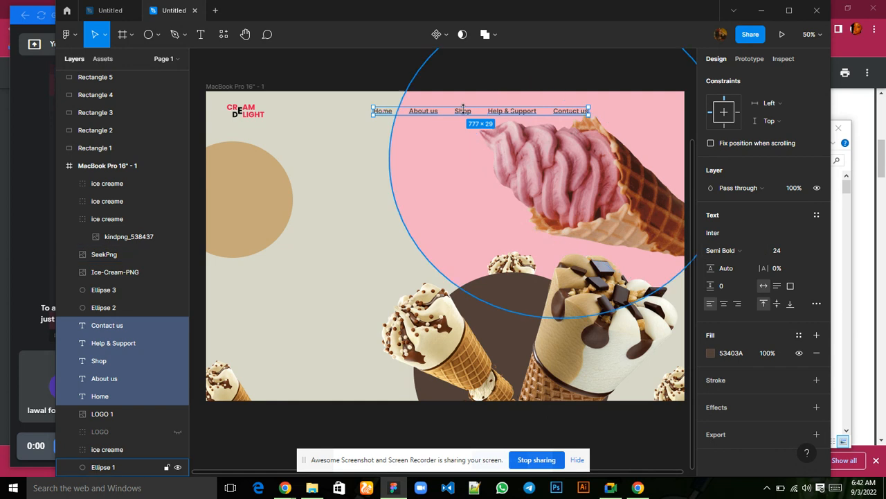
pyautogui.click(762, 253)
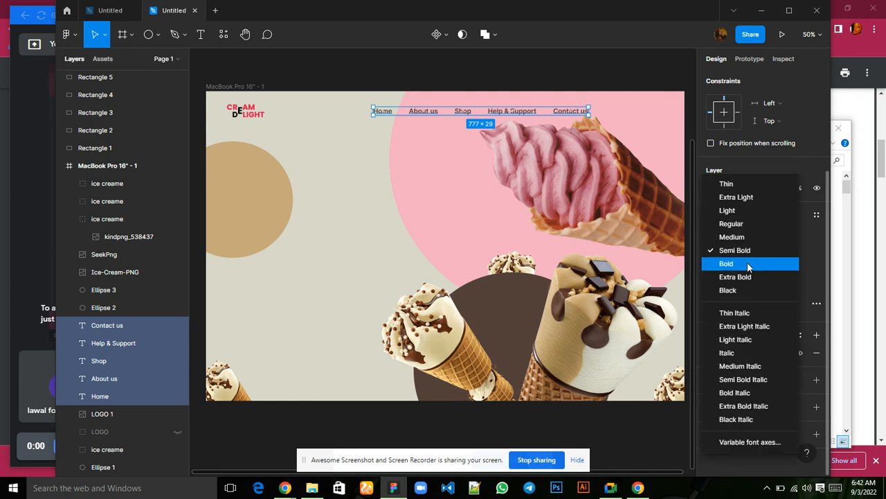
pyautogui.click(748, 263)
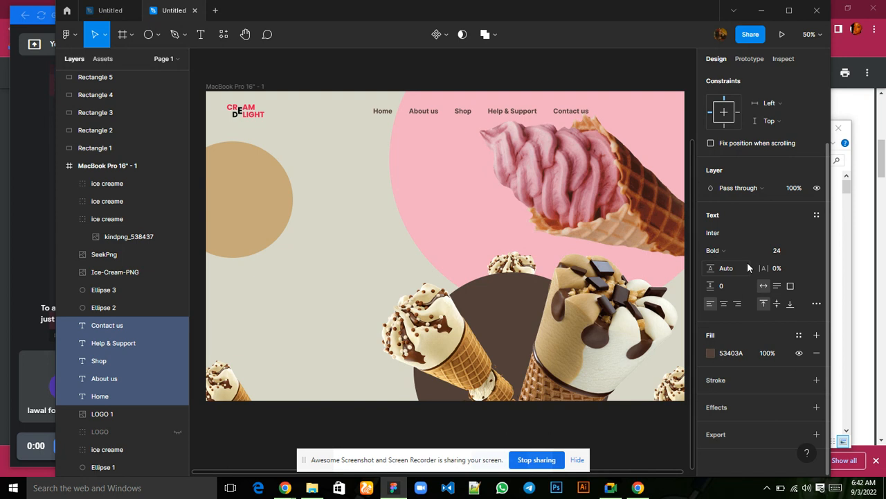
# Try the red E7104E fill on the five navigation texts and restore the brown 53403A.
pyautogui.click(711, 353)
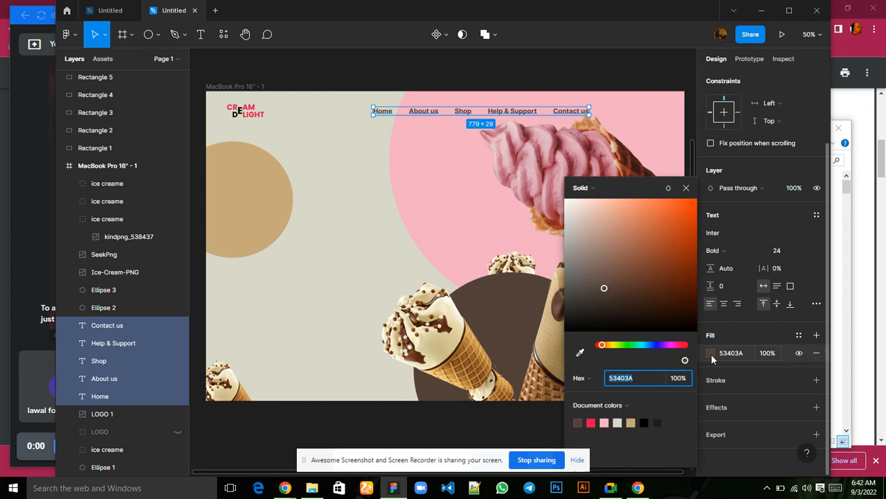
pyautogui.click(592, 421)
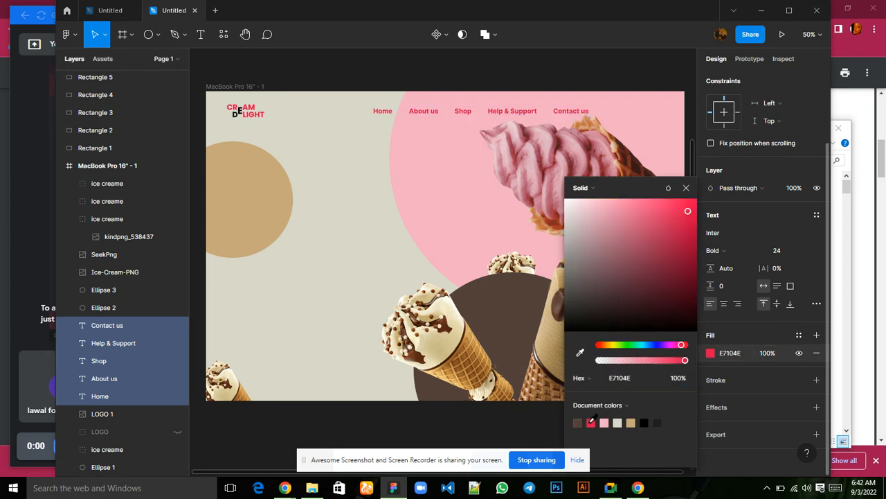
pyautogui.click(578, 422)
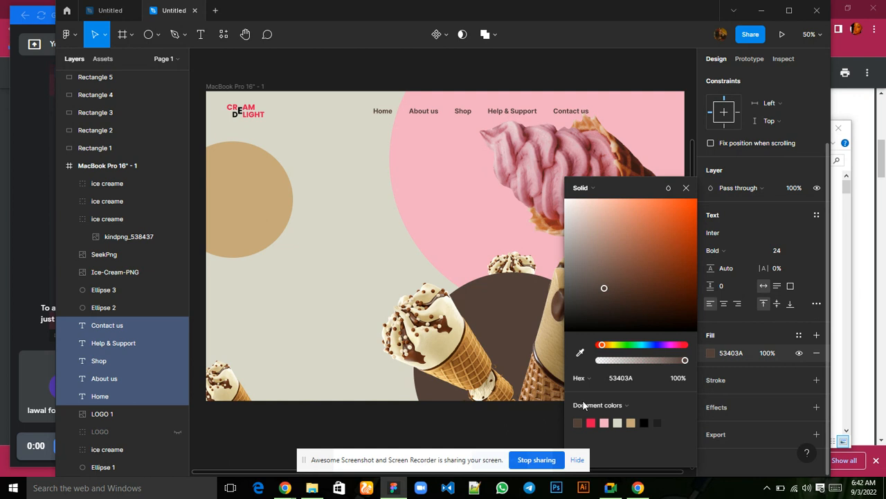
pyautogui.click(687, 191)
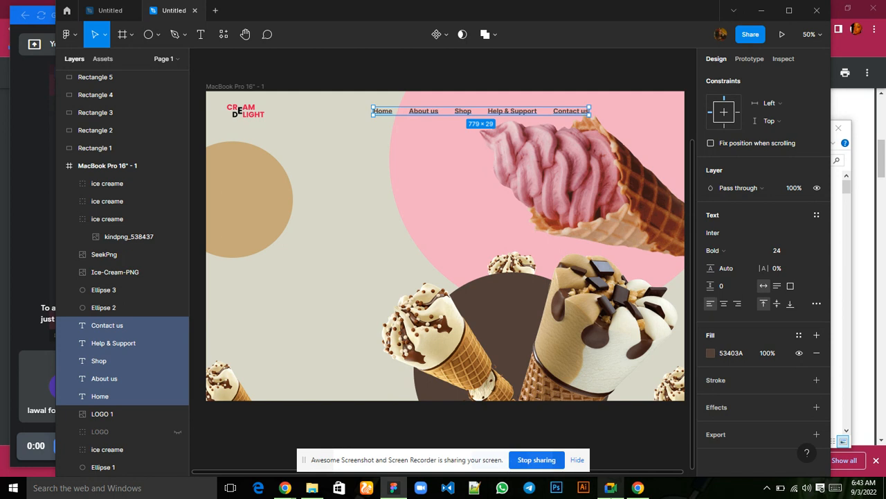
# Group the LOGO 1 image with the five navigation texts and rename the group menu.
pyautogui.moveTo(610, 487)
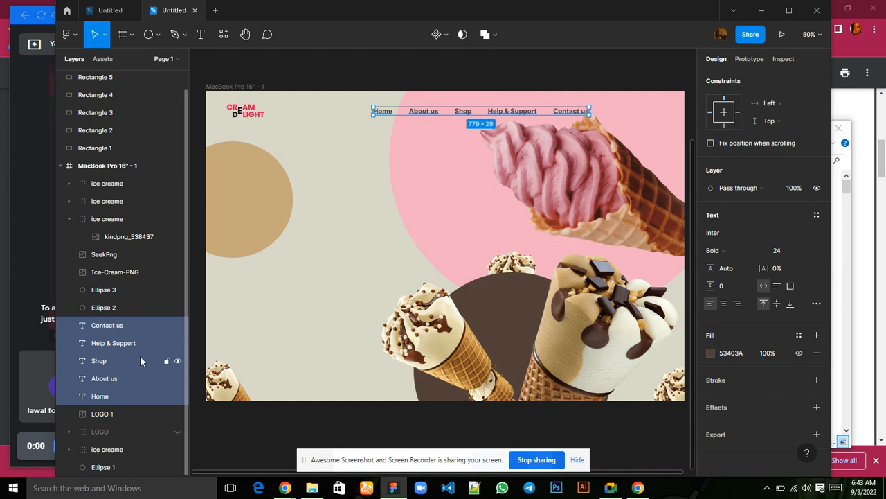
pyautogui.keyDown('shift'); pyautogui.click(120, 413); pyautogui.keyUp('shift')
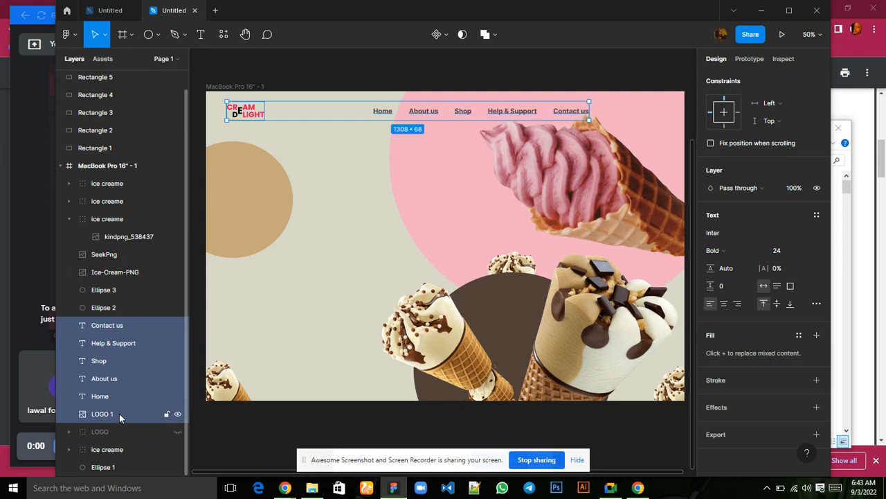
pyautogui.hotkey('ctrl', 'g')
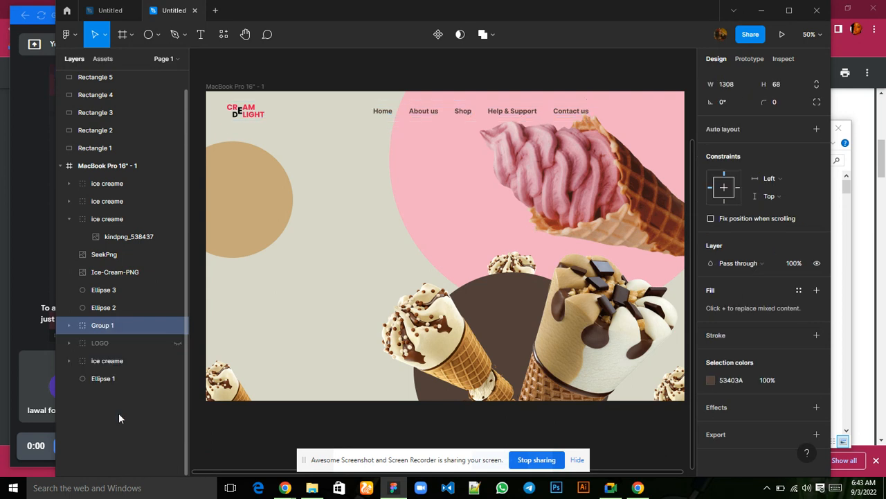
pyautogui.doubleClick(102, 327)
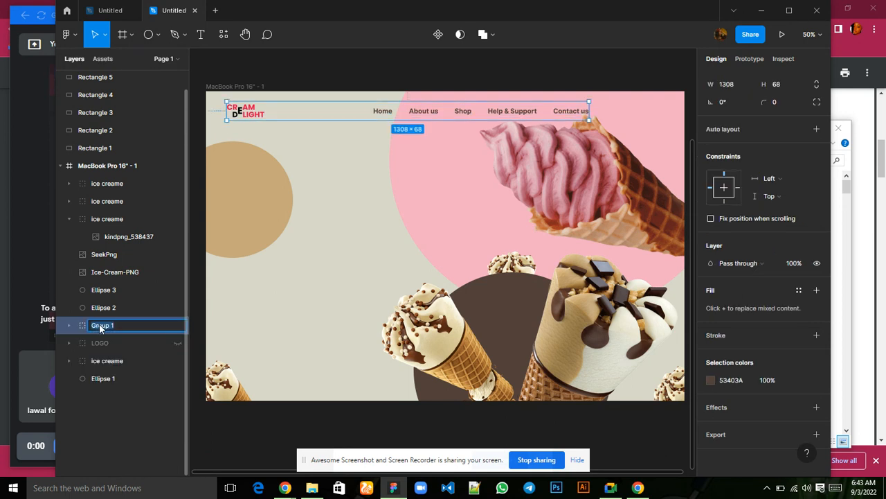
pyautogui.write('men')
pyautogui.click(833, 488)
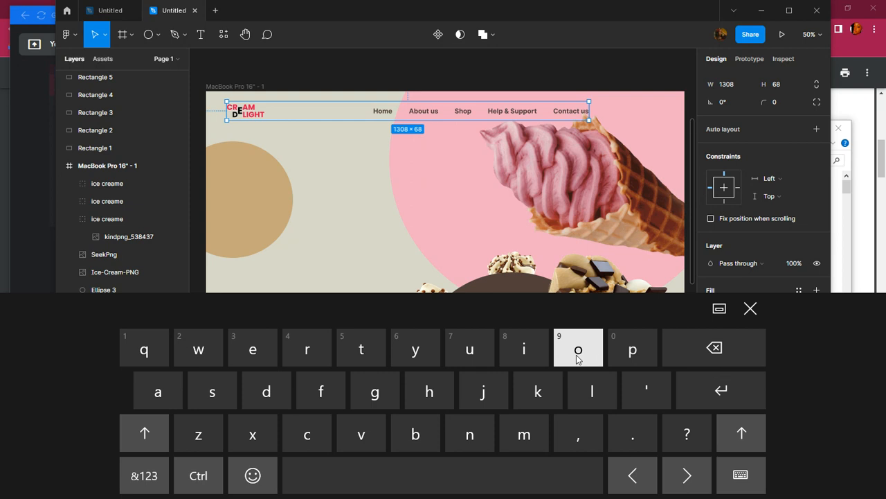
pyautogui.click(480, 352)
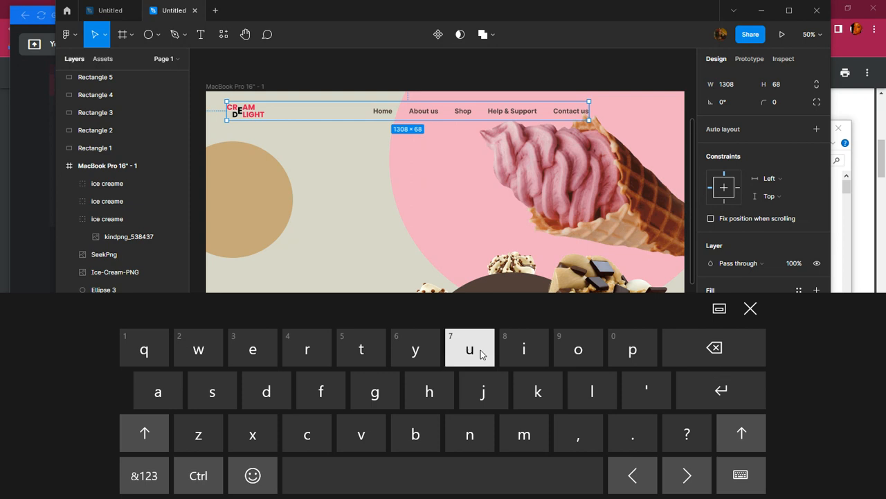
pyautogui.click(746, 312)
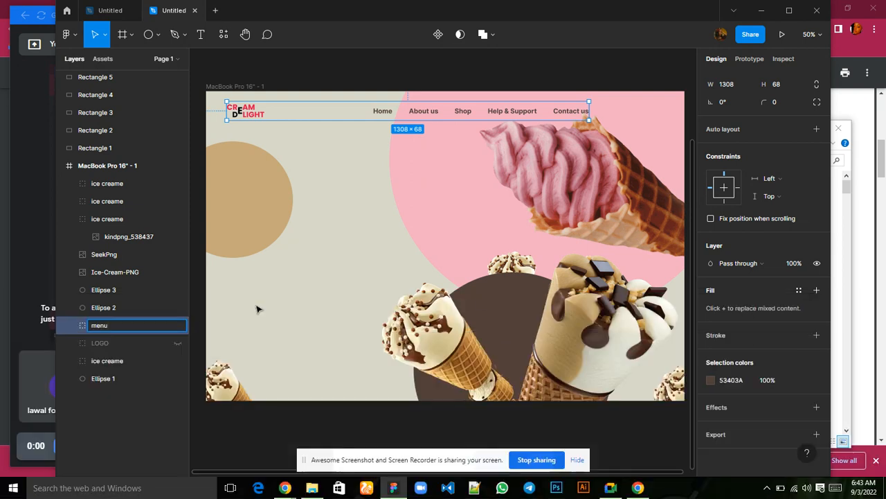
pyautogui.click(257, 309)
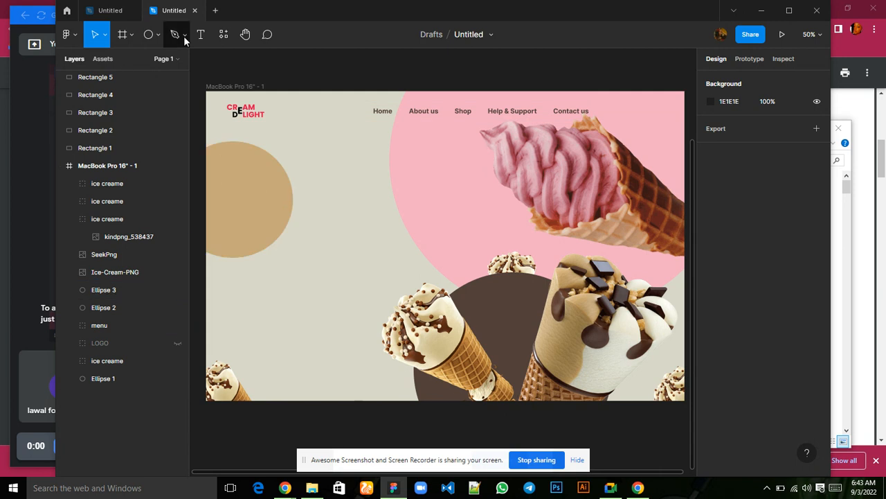
# Add a text reading Amazing Flavours at the right edge of the tan circle, at about X 284, Y 317.
pyautogui.press('t')
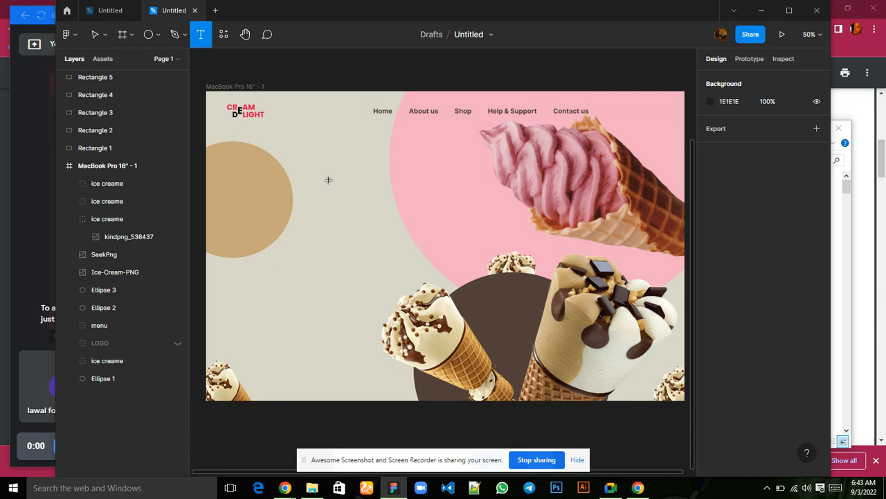
pyautogui.click(286, 179)
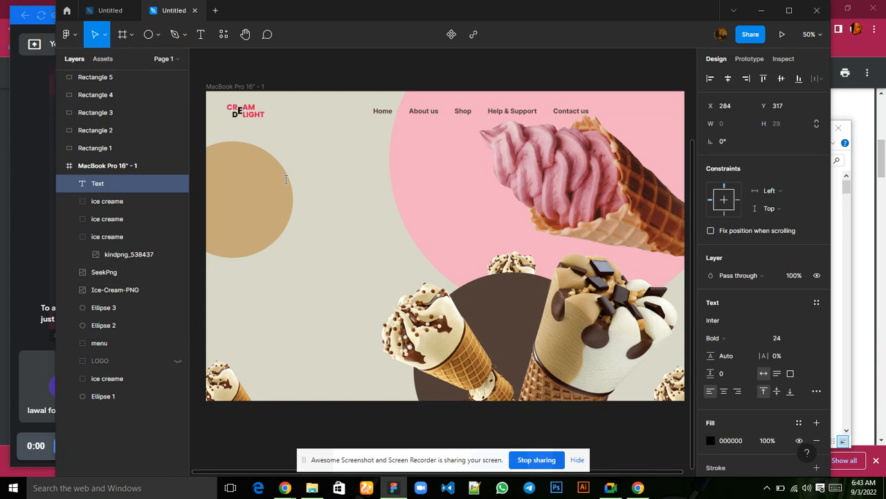
pyautogui.write('Amazing Flavors')
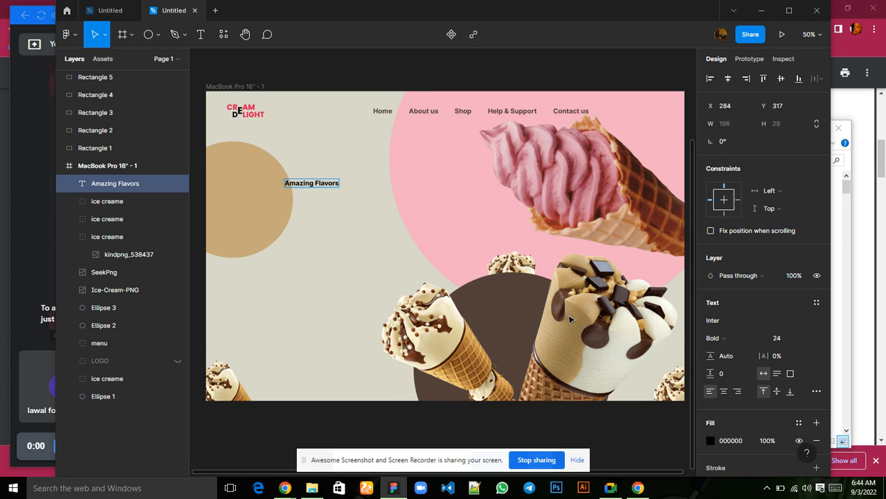
pyautogui.click(834, 487)
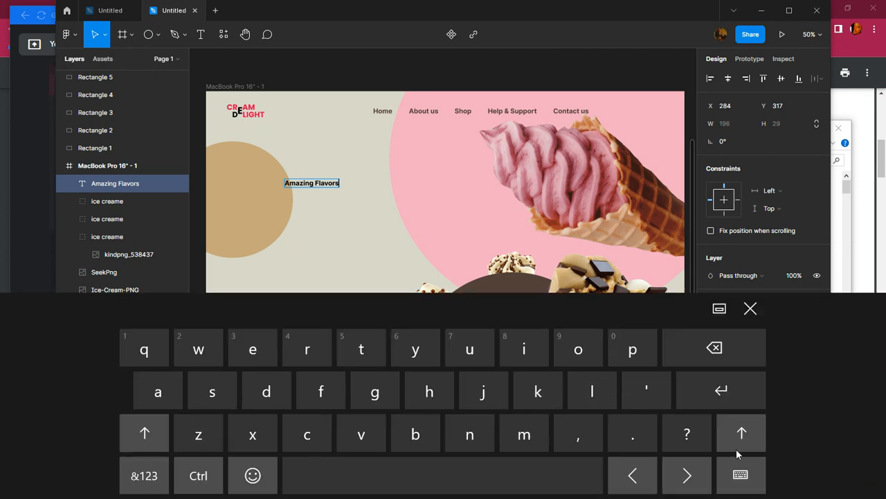
pyautogui.click(634, 475)
pyautogui.click(634, 475)
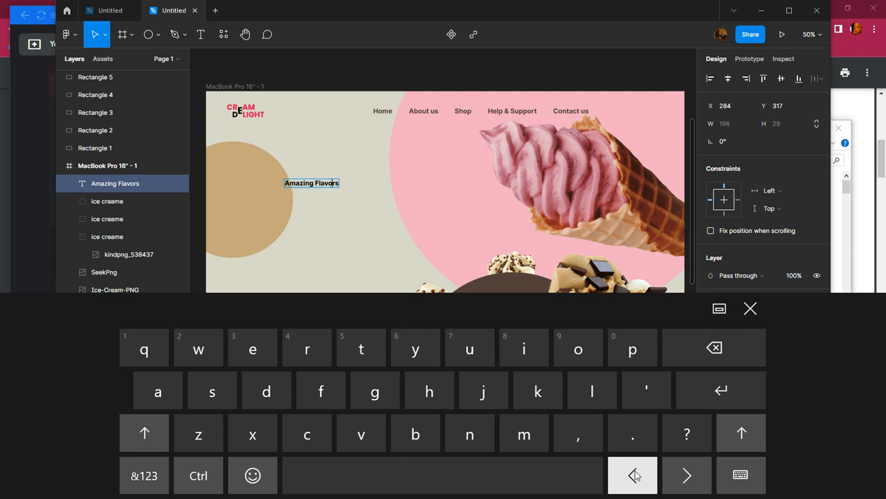
pyautogui.click(469, 346)
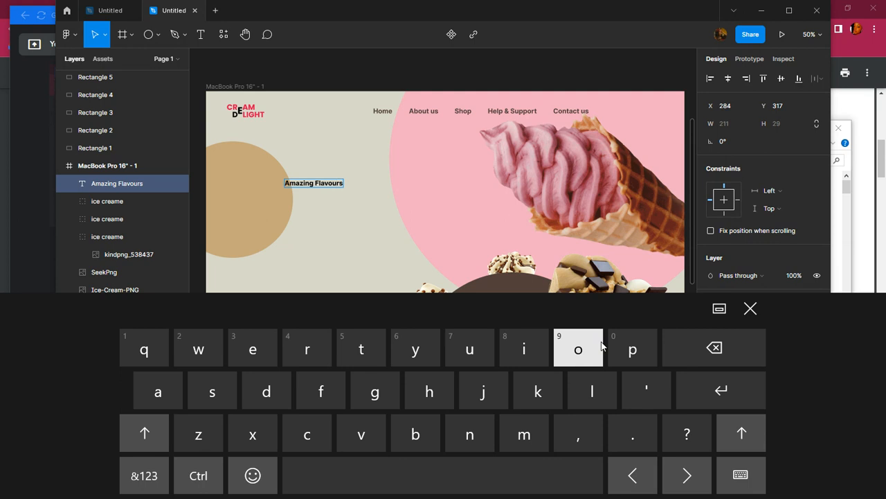
pyautogui.click(748, 322)
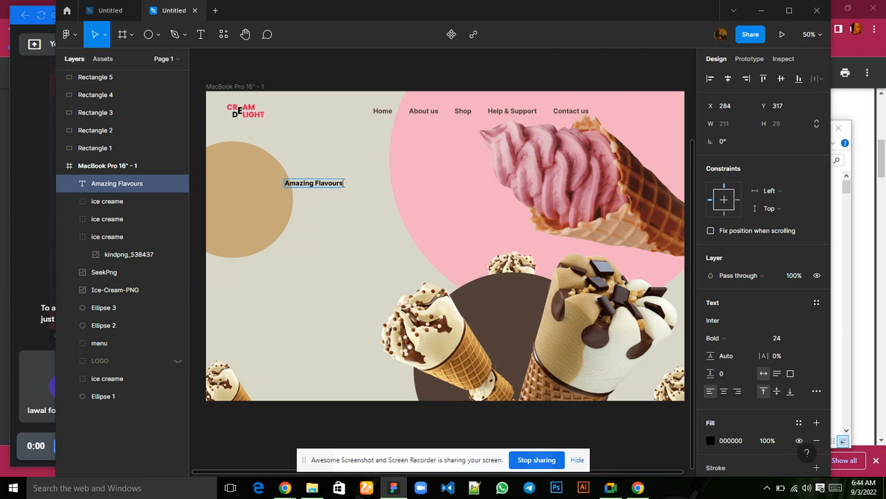
# Add a second line reading To Choose from to the Amazing Flavours text.
pyautogui.press('Return')
pyautogui.write('To Choose')
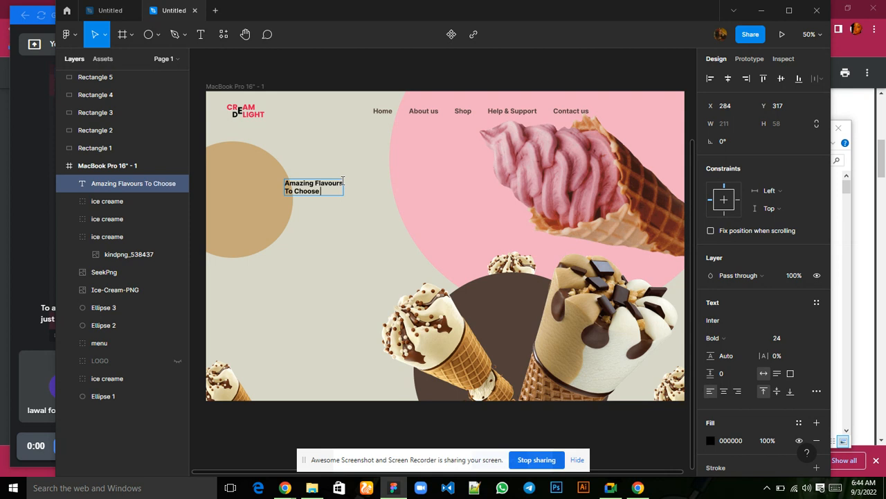
pyautogui.write(' from')
pyautogui.press('Escape')
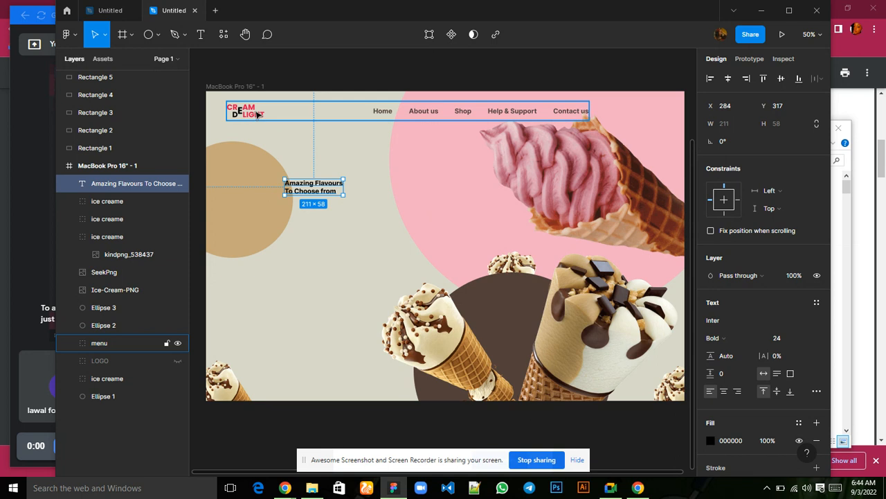
# Set the font size of only the Amazing Flavours line to 96.
pyautogui.doubleClick(332, 186)
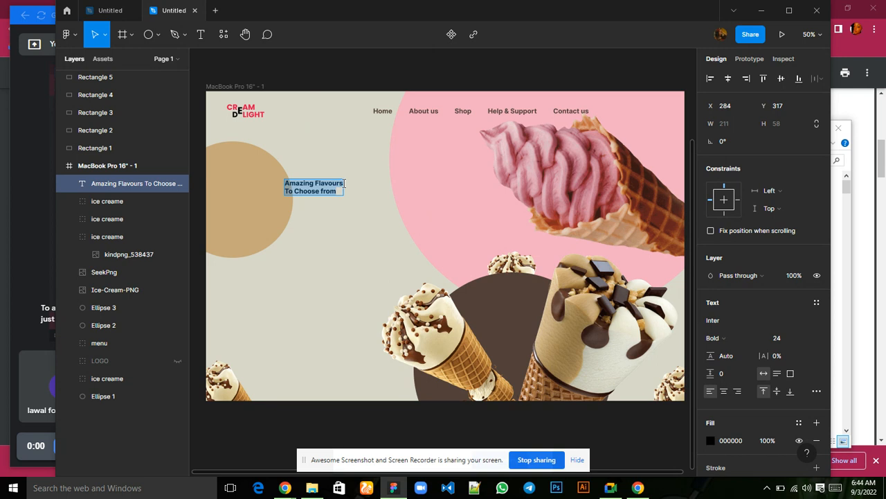
pyautogui.moveTo(344, 182); pyautogui.dragTo(282, 179)
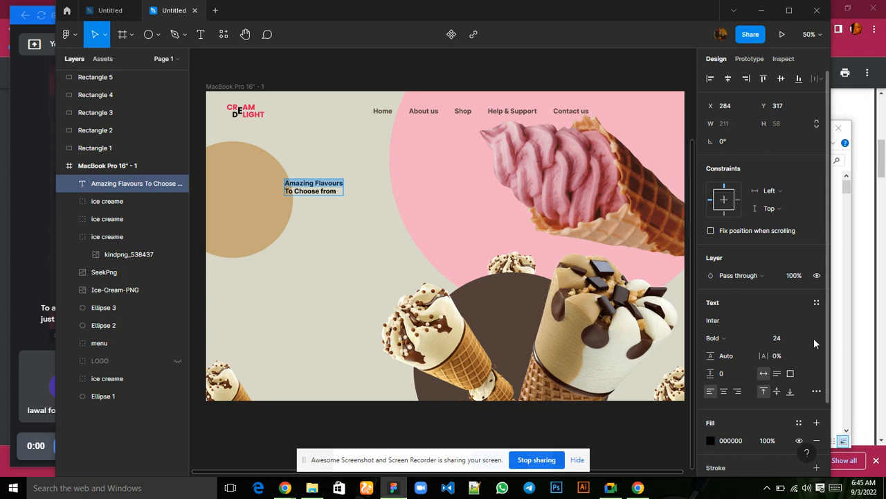
pyautogui.click(807, 338)
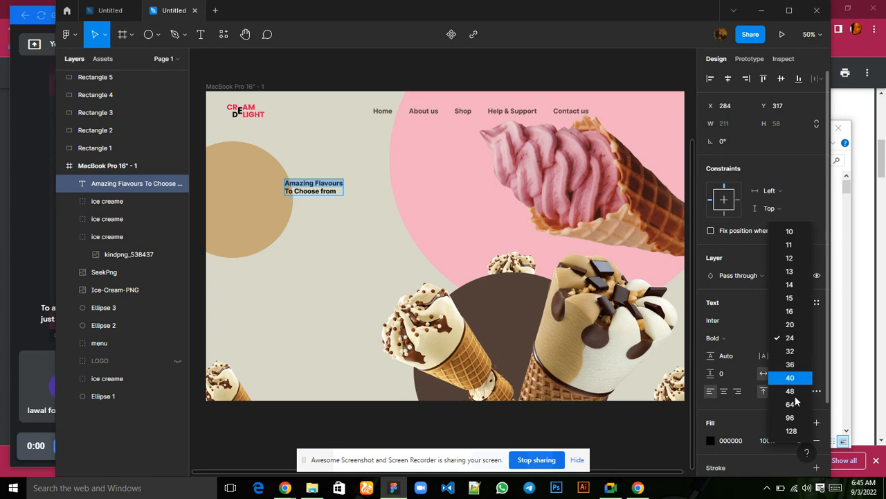
pyautogui.click(790, 418)
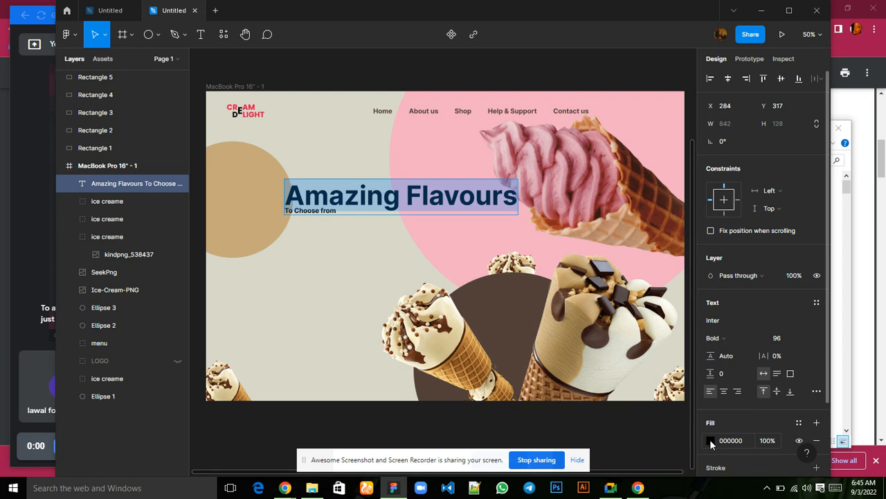
# Change the fill of the Amazing Flavours line to the dark brown document color 53403A.
pyautogui.click(711, 440)
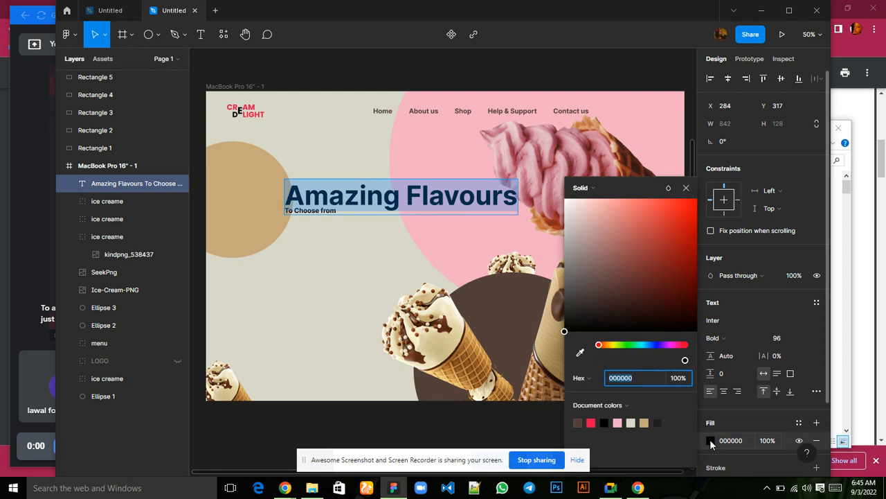
pyautogui.click(578, 422)
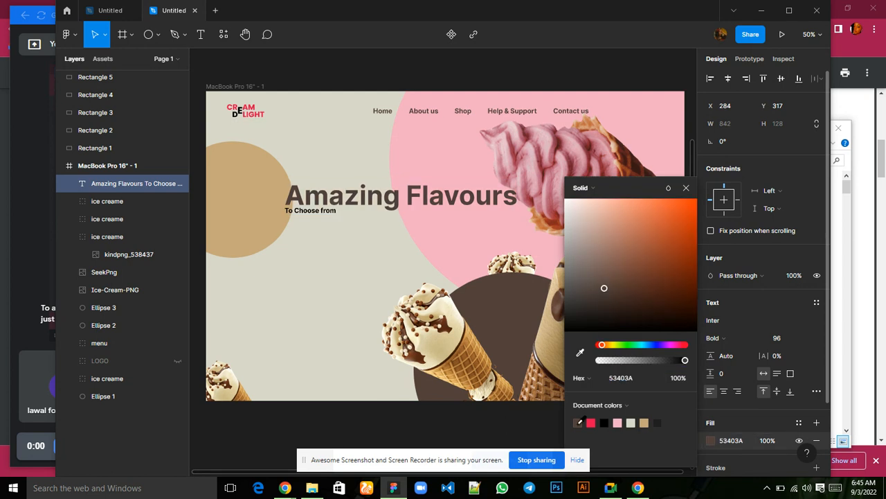
pyautogui.click(685, 189)
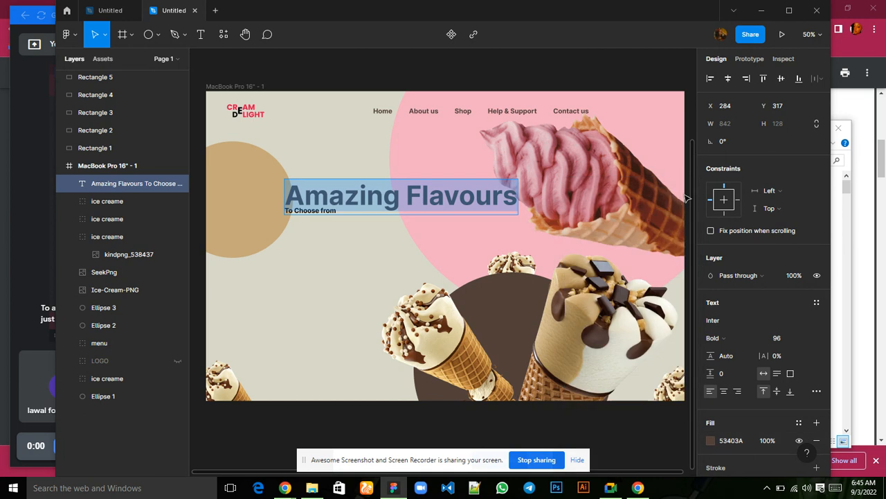
# Set only the To Choose from line to font size 48 and the Semi Bold weight.
pyautogui.click(343, 211)
pyautogui.moveTo(343, 211); pyautogui.dragTo(285, 211)
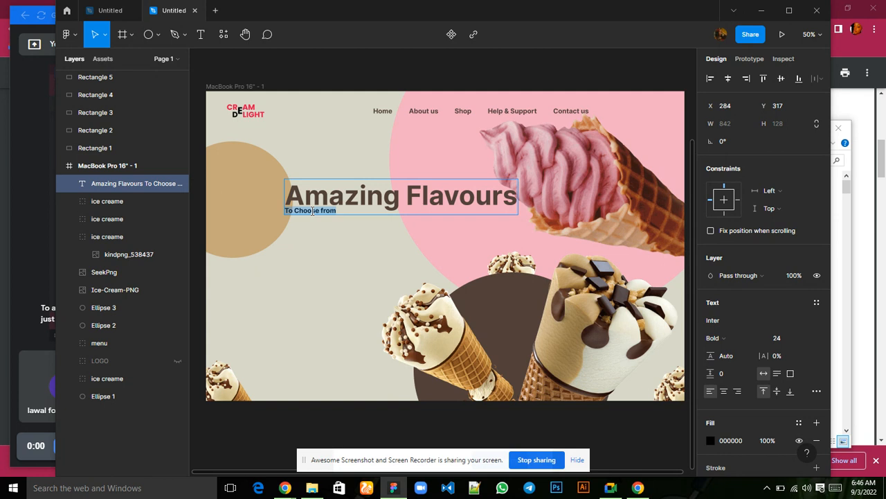
pyautogui.click(805, 338)
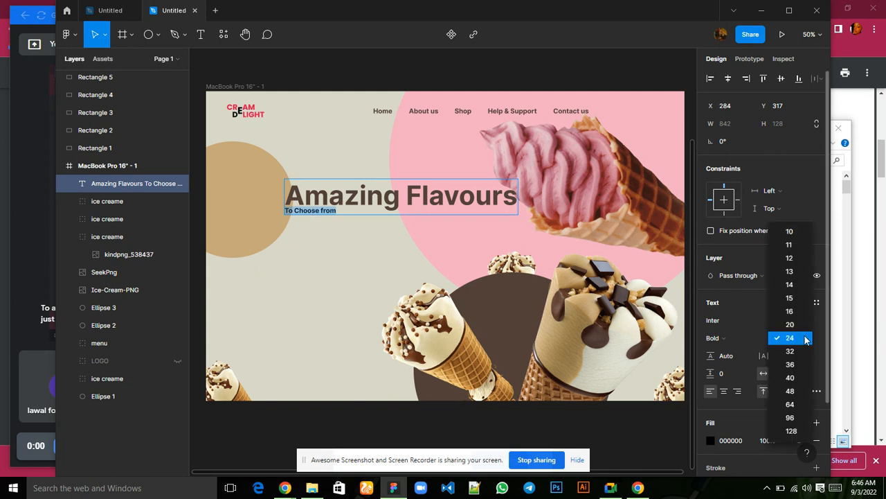
pyautogui.click(792, 392)
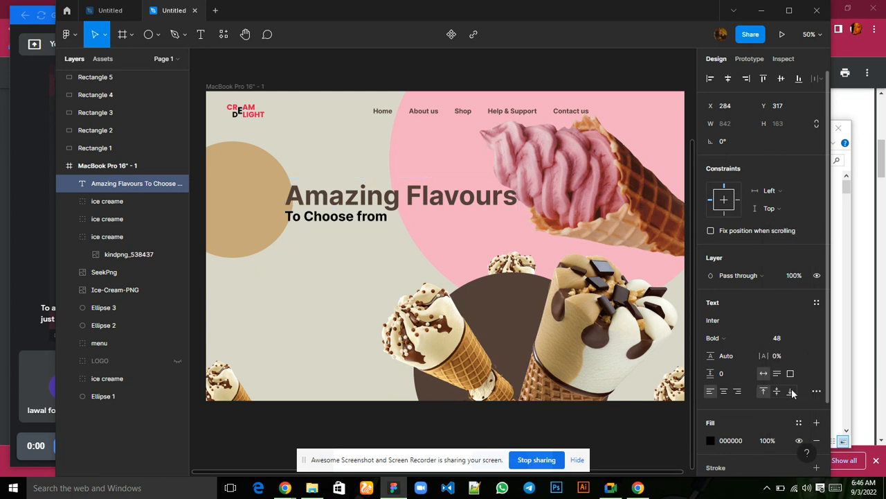
pyautogui.click(758, 338)
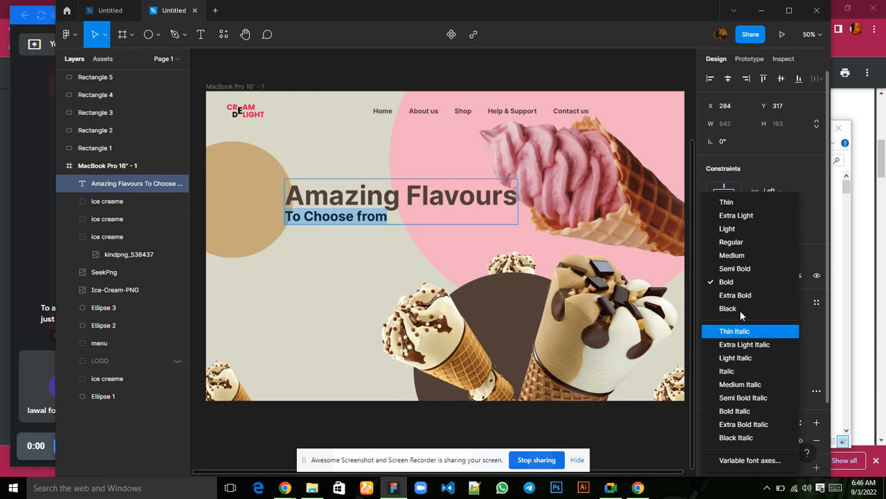
pyautogui.click(733, 270)
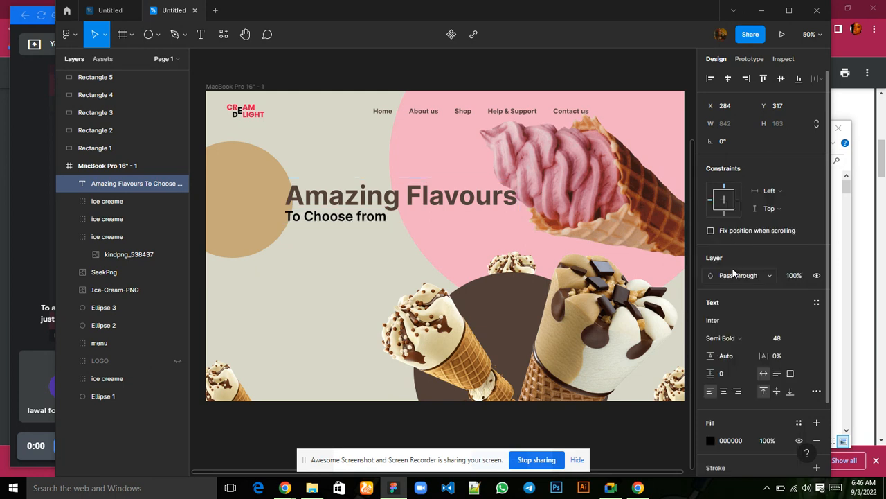
# Change the fill of the To Choose from line to the dark brown document color 53403A.
pyautogui.click(709, 441)
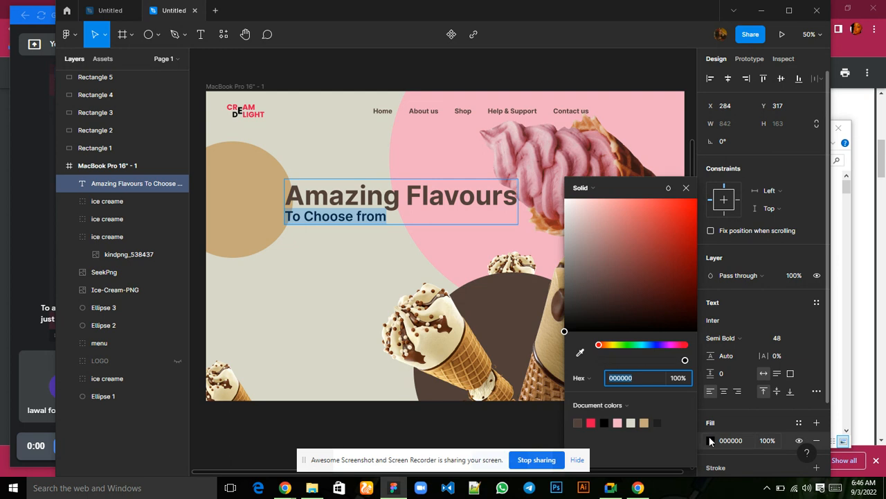
pyautogui.click(578, 422)
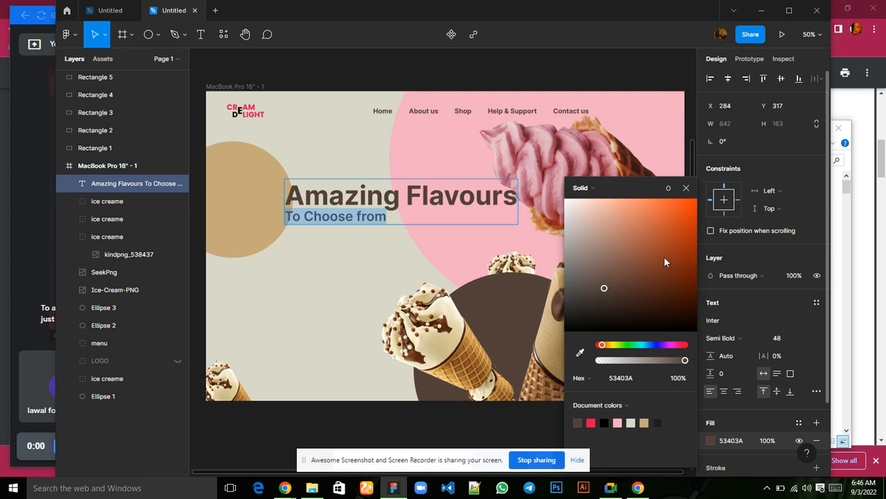
pyautogui.click(687, 189)
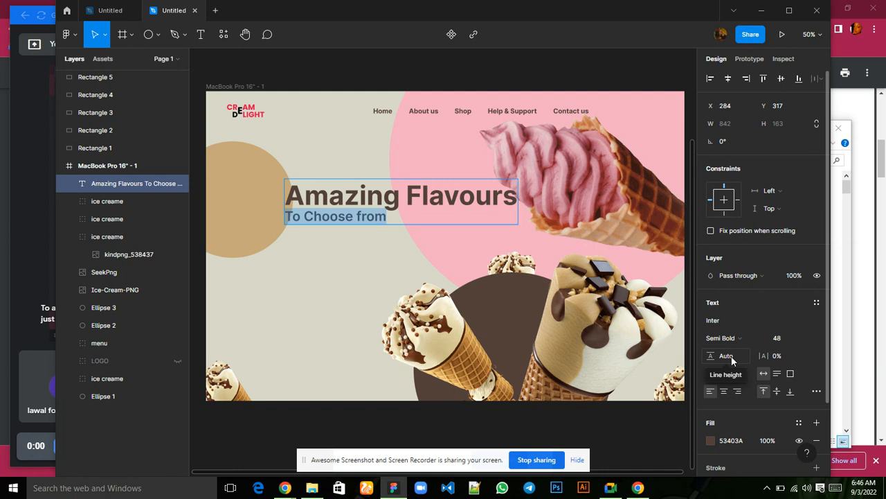
# Try a line height of 183.5 on only the To Choose from line and undo it.
pyautogui.click(732, 356)
pyautogui.write('183.5')
pyautogui.press('Return')
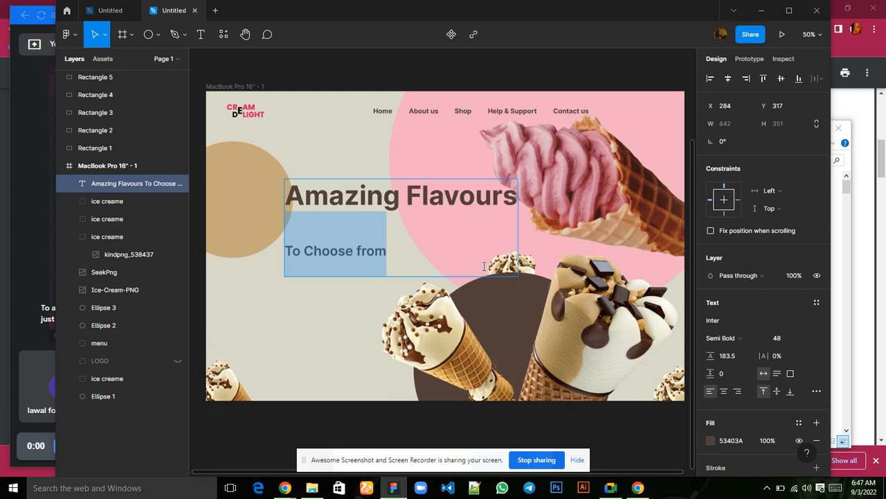
pyautogui.hotkey('ctrl', 'z')
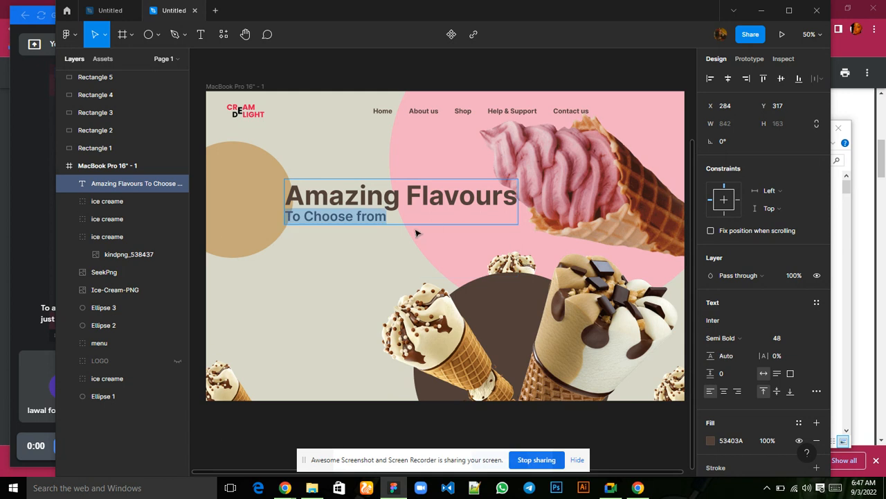
# Set the line height of the whole two-line headline text to 183.5.
pyautogui.press('Escape')
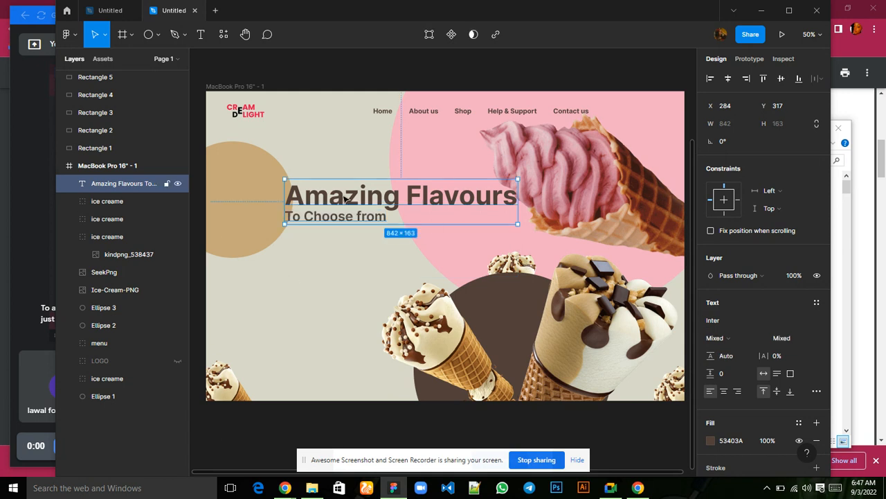
pyautogui.click(727, 357)
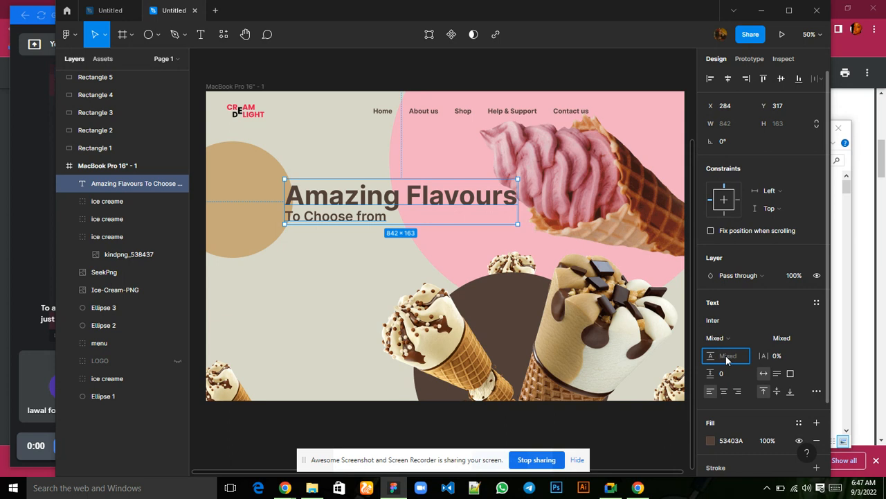
pyautogui.write('183.5')
pyautogui.press('Return')
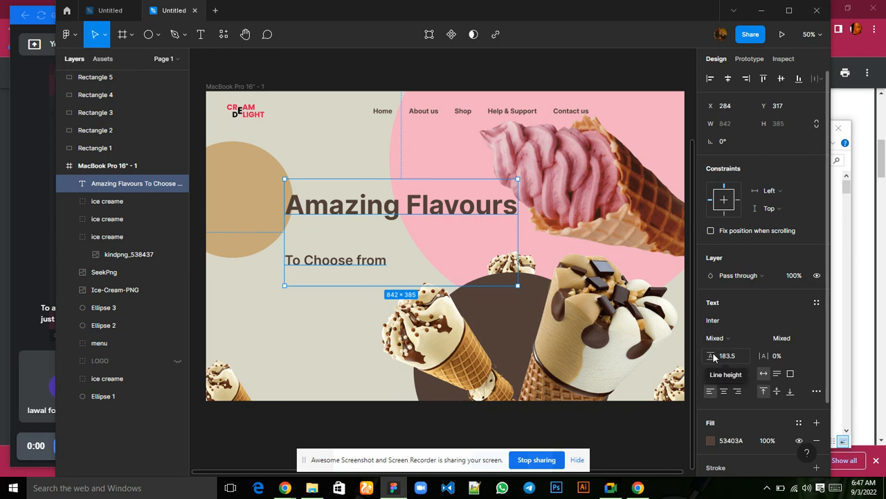
# Reduce the headline text's line height to 86 and move it over the tan circle to about X 177, Y 331.
pyautogui.moveTo(712, 356); pyautogui.dragTo(605, 356)
pyautogui.moveTo(372, 194); pyautogui.dragTo(338, 198)
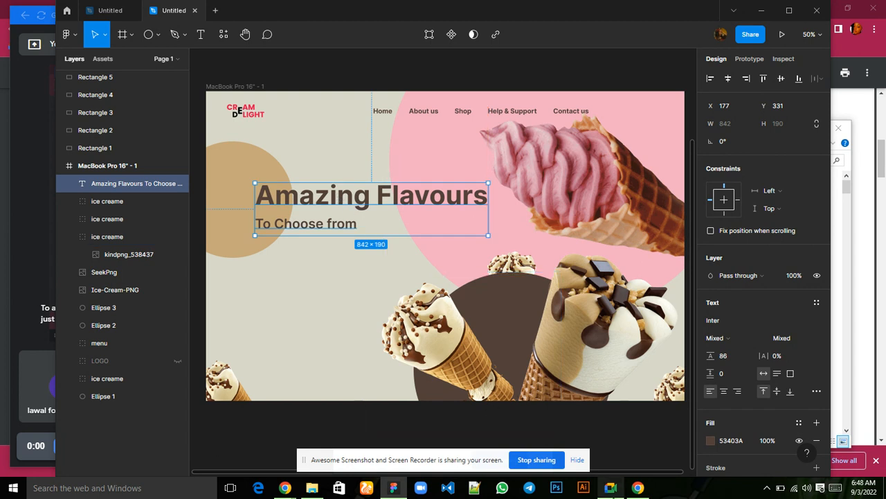
pyautogui.moveTo(611, 486)
pyautogui.click(605, 439)
pyautogui.moveTo(608, 488)
pyautogui.moveTo(593, 437)
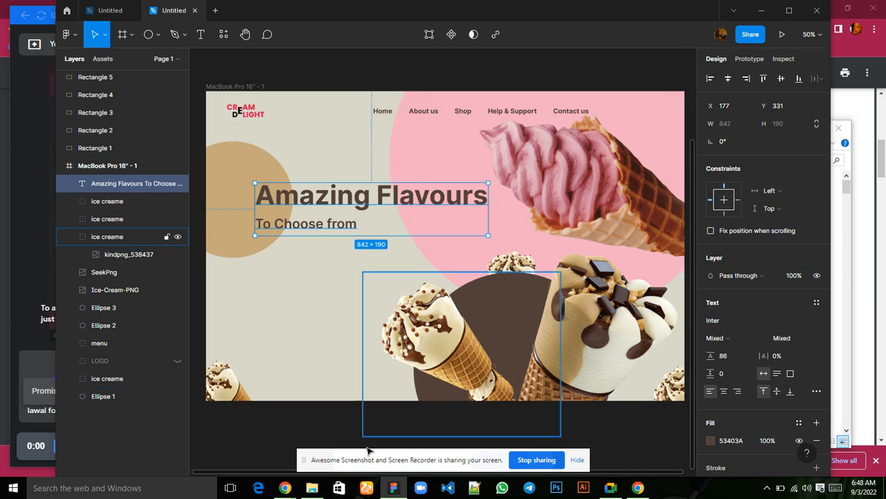
pyautogui.moveTo(284, 487)
pyautogui.moveTo(199, 440)
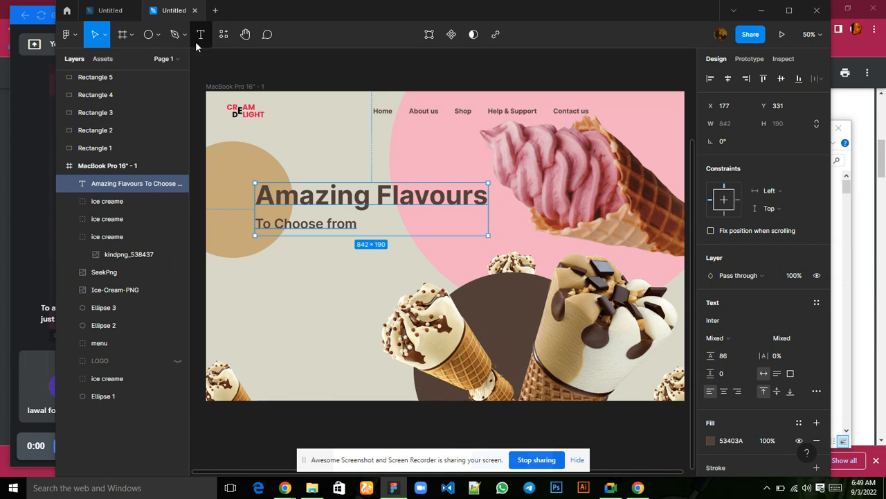
# Add a new text reading Cream delight the best ice cream brand below To Choose from, at about X 186, Y 559.
pyautogui.press('Return')
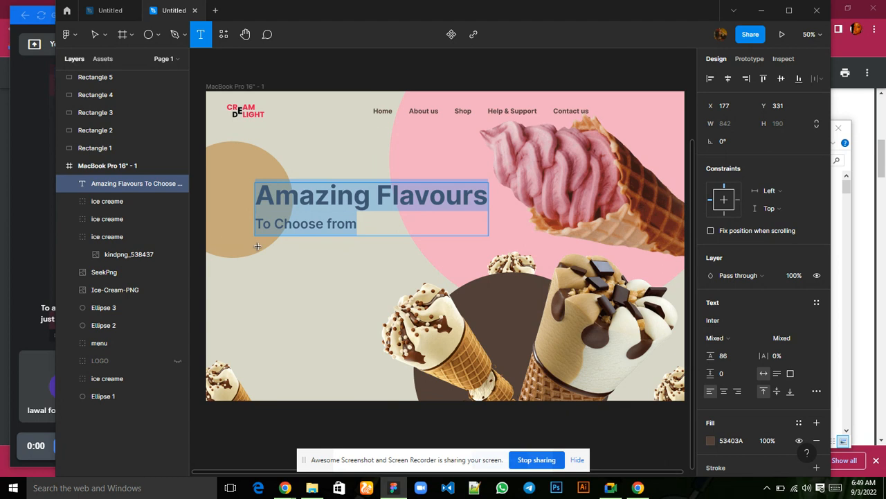
pyautogui.click(258, 245)
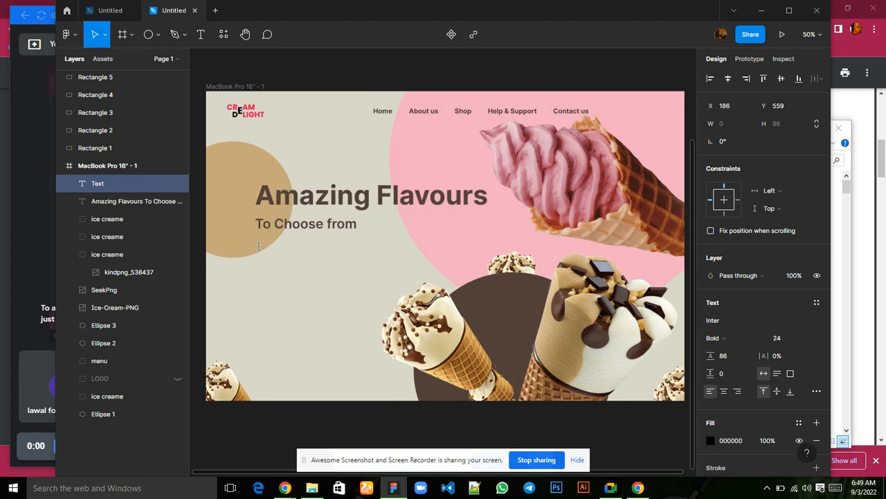
pyautogui.write('Cream delight')
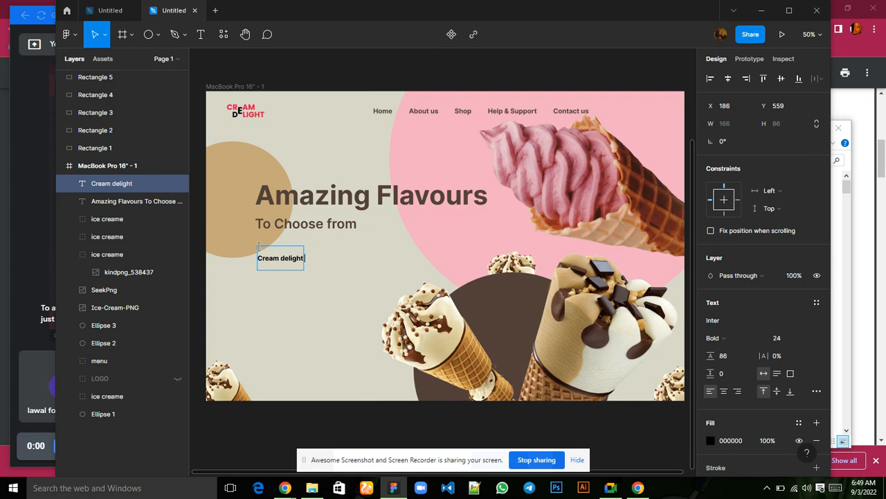
pyautogui.write(' the best ice cre')
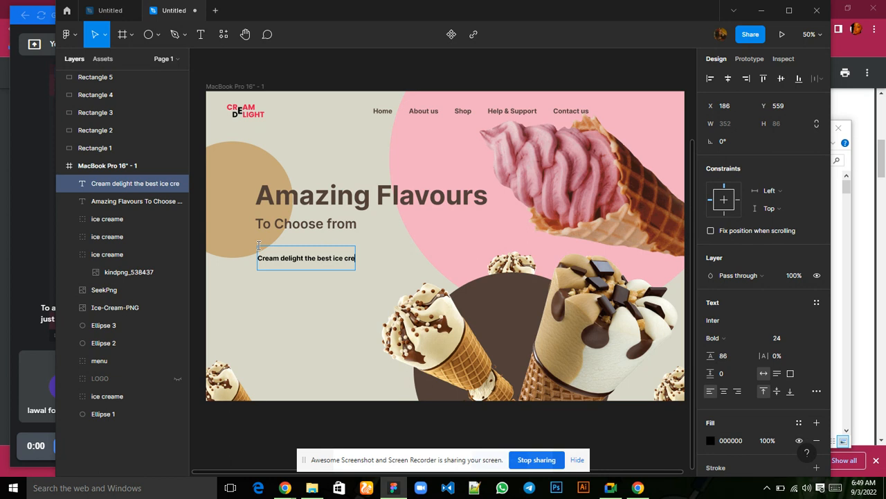
pyautogui.write('am brand')
# Add a second line reading that creates delightful to the new text, using the on-screen keyboard for the letter u.
pyautogui.press('Return')
pyautogui.write('trhat')
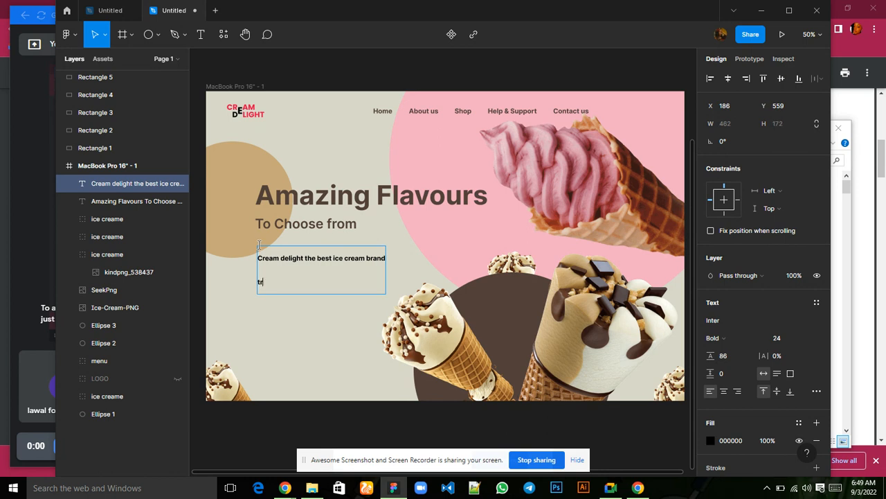
pyautogui.press('BackSpace')
pyautogui.press('BackSpace')
pyautogui.press('BackSpace')
pyautogui.press('BackSpace')
pyautogui.write('hat creates delightf')
pyautogui.click(839, 491)
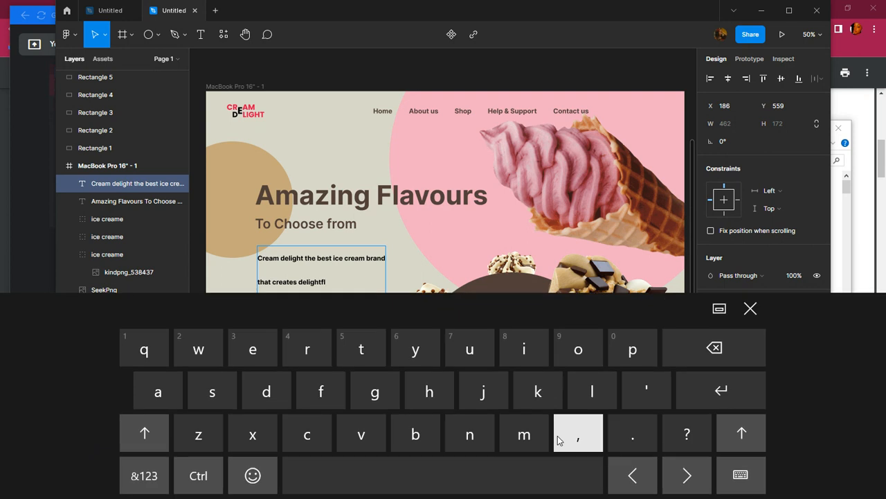
pyautogui.click(625, 475)
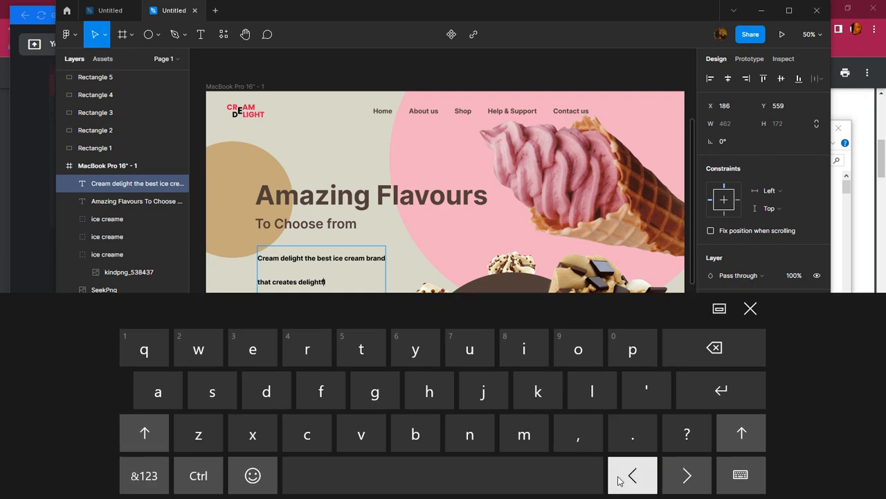
pyautogui.click(467, 347)
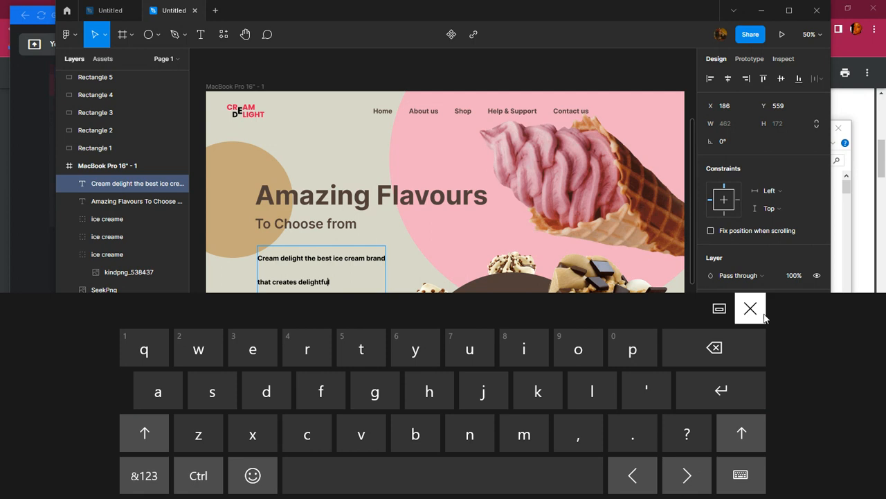
pyautogui.click(760, 311)
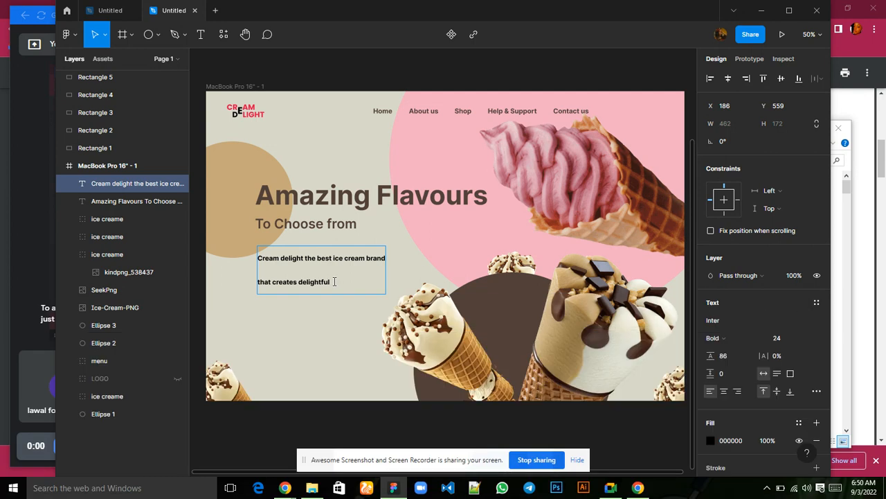
# Complete the second line with taste and flavour, entering the u with the on-screen keyboard, and finish editing the text.
pyautogui.write('taste and flavor')
pyautogui.click(836, 488)
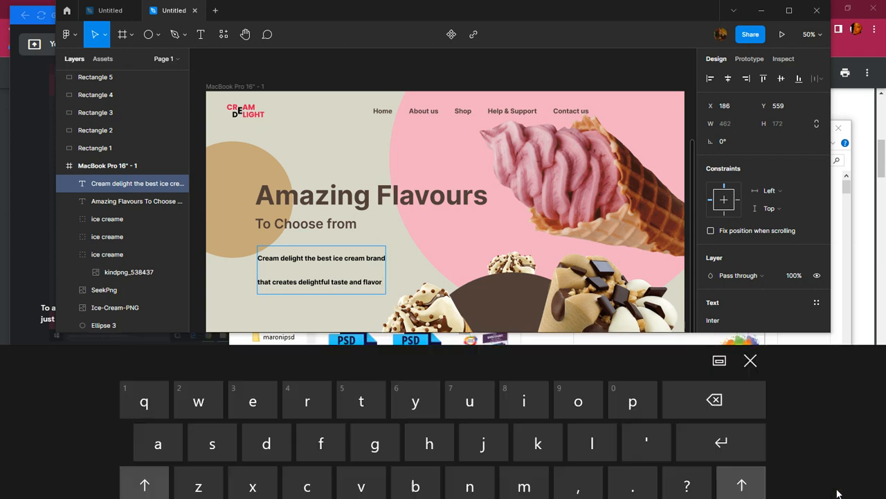
pyautogui.click(631, 476)
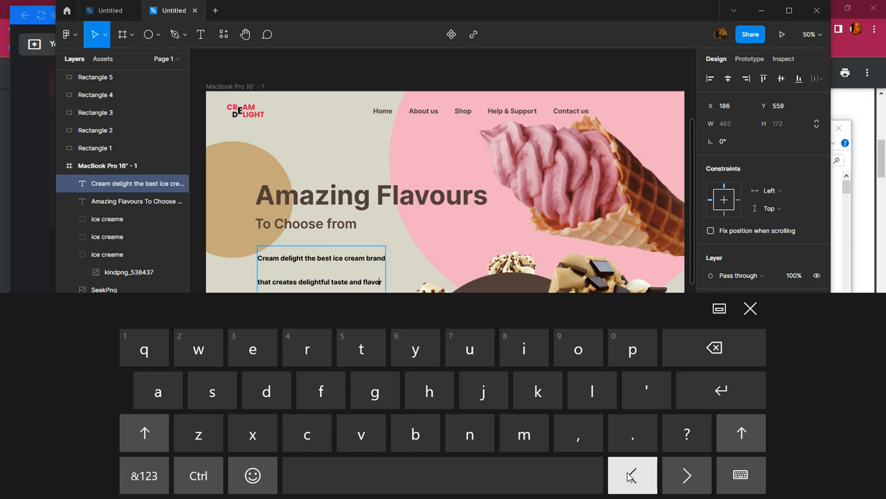
pyautogui.click(482, 349)
pyautogui.write('u')
pyautogui.click(751, 307)
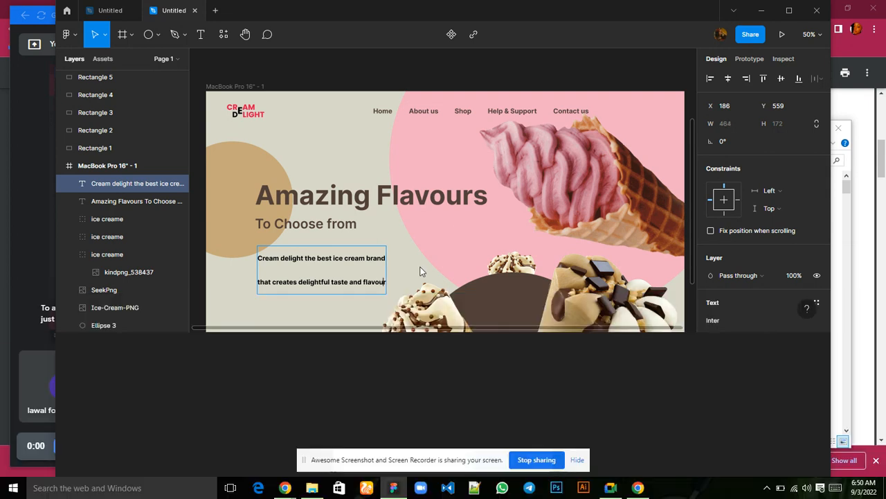
pyautogui.press('Escape')
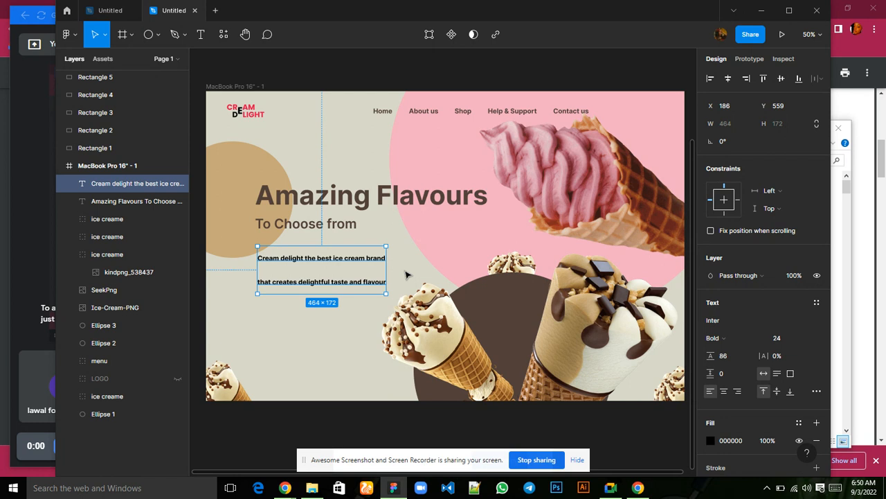
# Set the Cream delight description text to font size 19 and the Regular weight.
pyautogui.click(779, 339)
pyautogui.write('19')
pyautogui.press('Return')
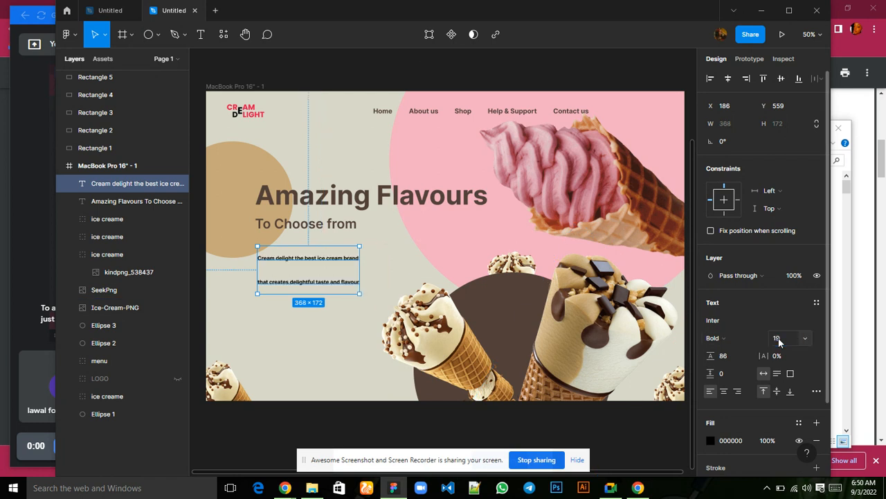
pyautogui.click(725, 337)
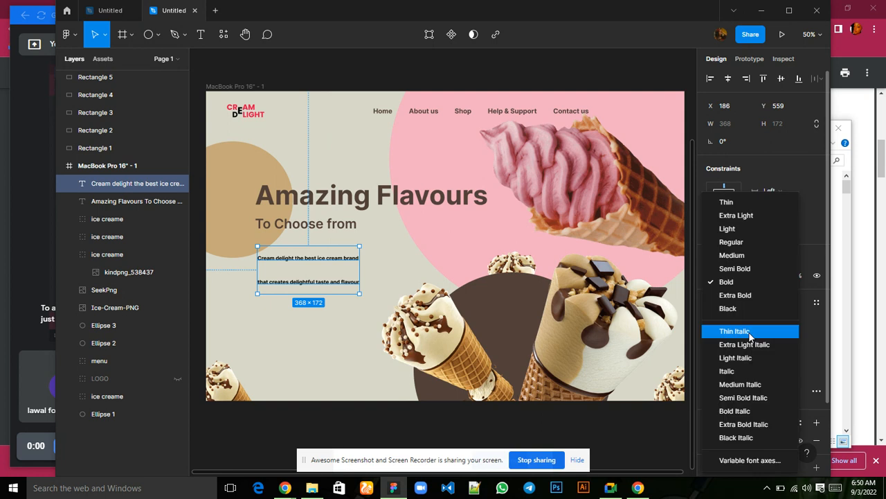
pyautogui.click(727, 243)
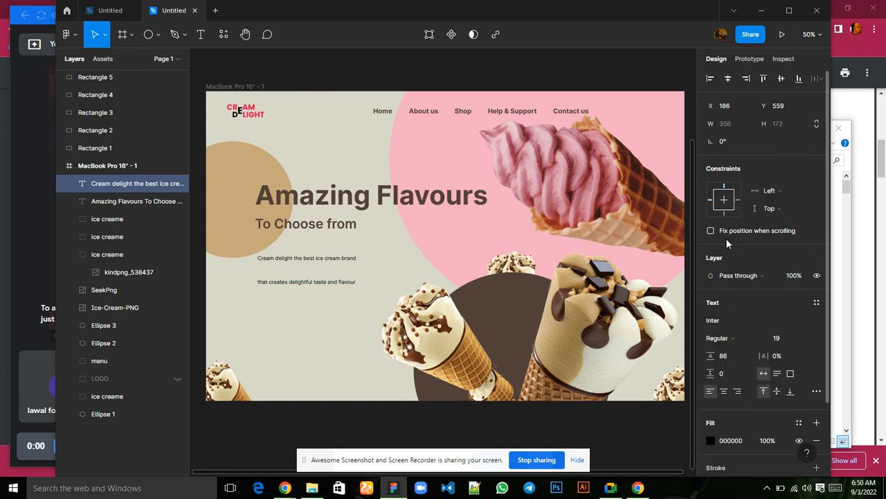
# Change the fill of the Cream delight description text to the dark brown document color 53403A.
pyautogui.click(708, 440)
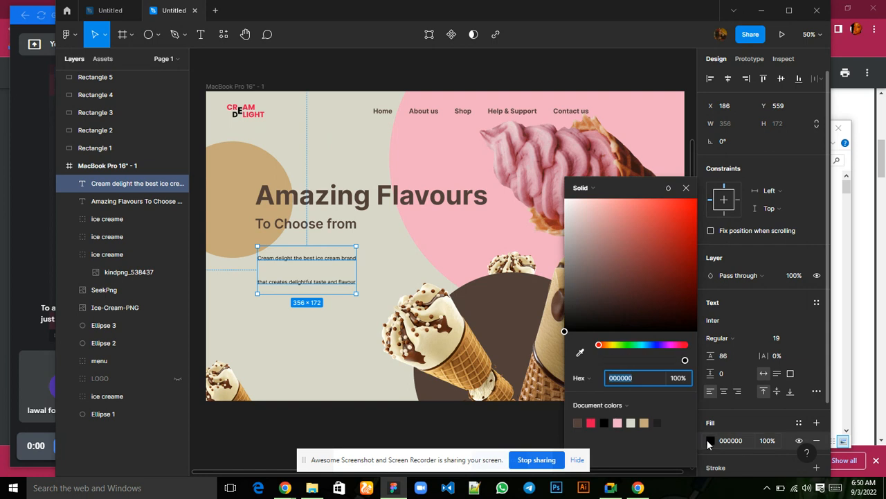
pyautogui.click(578, 421)
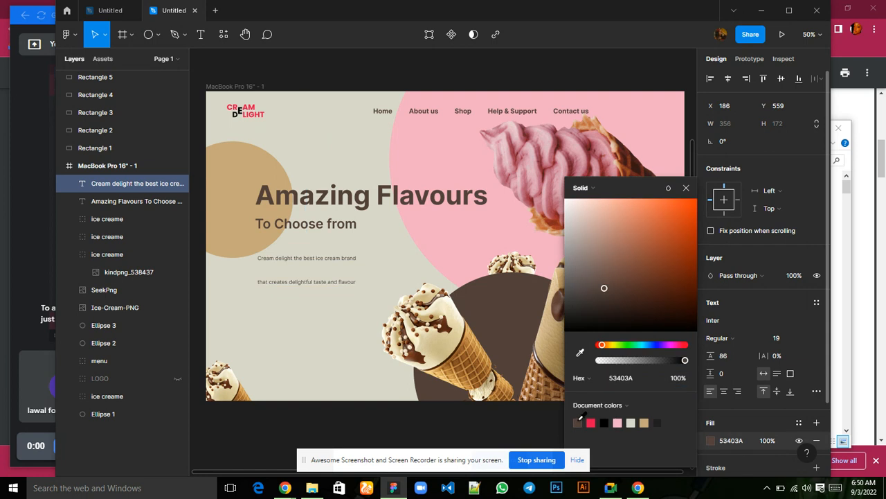
pyautogui.click(688, 189)
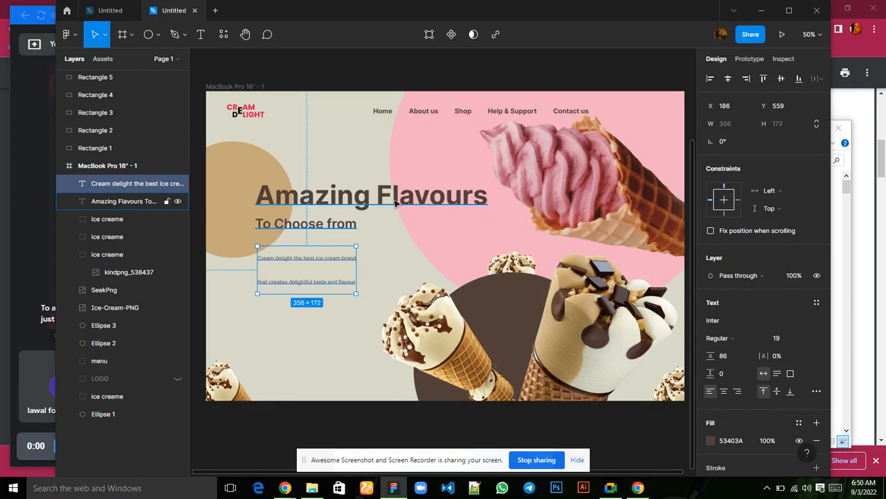
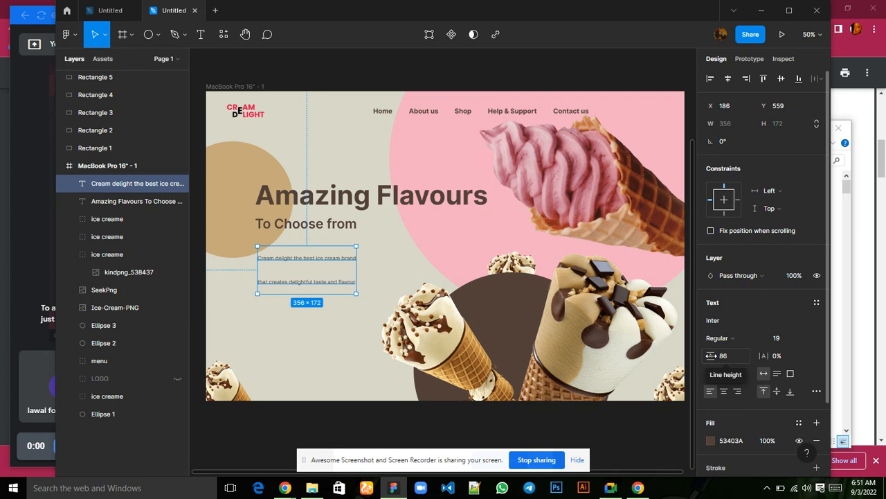
# Reduce the brand description text's line height to 31.5 and move the text up to just below the To Choose from line.
pyautogui.moveTo(710, 355); pyautogui.dragTo(649, 358)
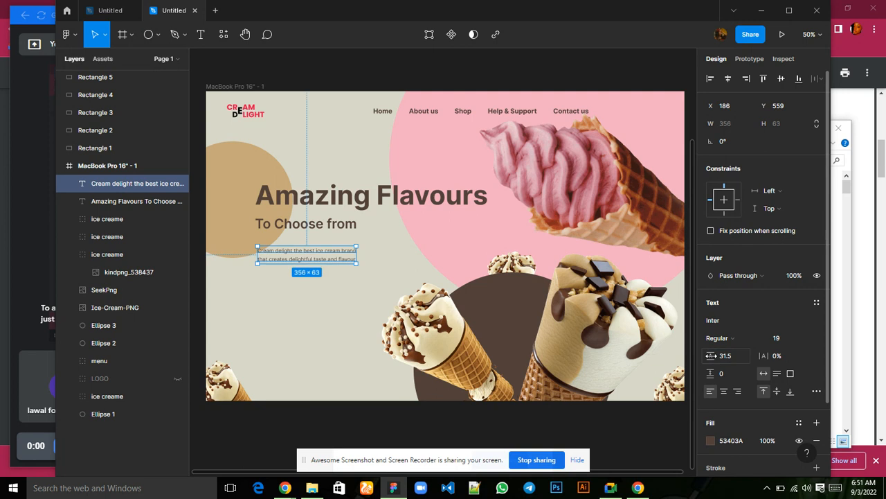
pyautogui.press('Up')
pyautogui.press('Up')
pyautogui.press('Up')
pyautogui.press('Up')
pyautogui.press('Up')
pyautogui.press('Up')
pyautogui.press('Up')
pyautogui.press('Up')
pyautogui.press('Up')
pyautogui.press('Up')
pyautogui.press('Up')
pyautogui.press('Up')
pyautogui.press('Up')
pyautogui.press('Up')
pyautogui.press('Up')
pyautogui.press('Up')
pyautogui.press('Up')
pyautogui.press('Up')
pyautogui.press('Up')
pyautogui.press('Up')
pyautogui.press('Up')
pyautogui.press('Up')
pyautogui.press('Up')
pyautogui.press('Up')
pyautogui.press('Up')
pyautogui.press('Up')
pyautogui.press('Up')
pyautogui.press('Up')
pyautogui.press('Up')
pyautogui.press('Up')
pyautogui.press('Up')
pyautogui.press('Up')
pyautogui.press('Up')
pyautogui.press('Up')
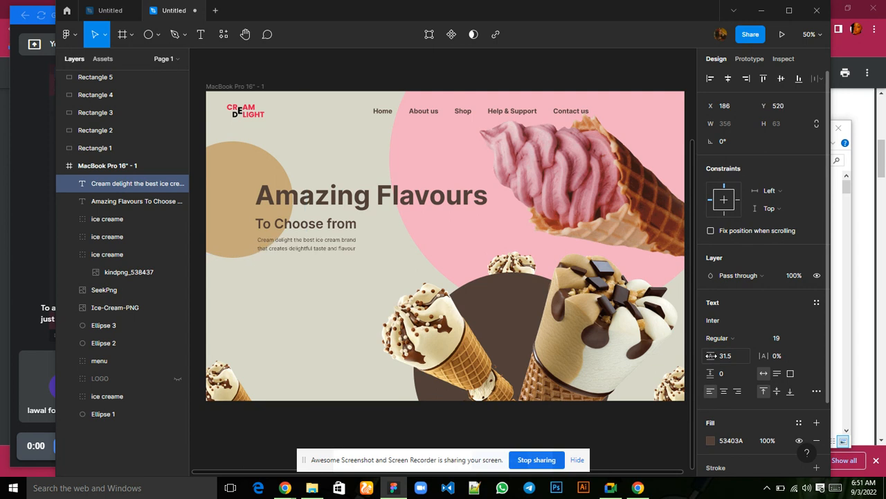
# Nudge the description text horizontally until it sits at X 187, in line with the To Choose from line.
pyautogui.press('Left')
pyautogui.press('Left')
pyautogui.press('Left')
pyautogui.press('Left')
pyautogui.press('Left')
pyautogui.press('Left')
pyautogui.press('Left')
pyautogui.press('Left')
pyautogui.press('Left')
pyautogui.press('Left')
pyautogui.press('Left')
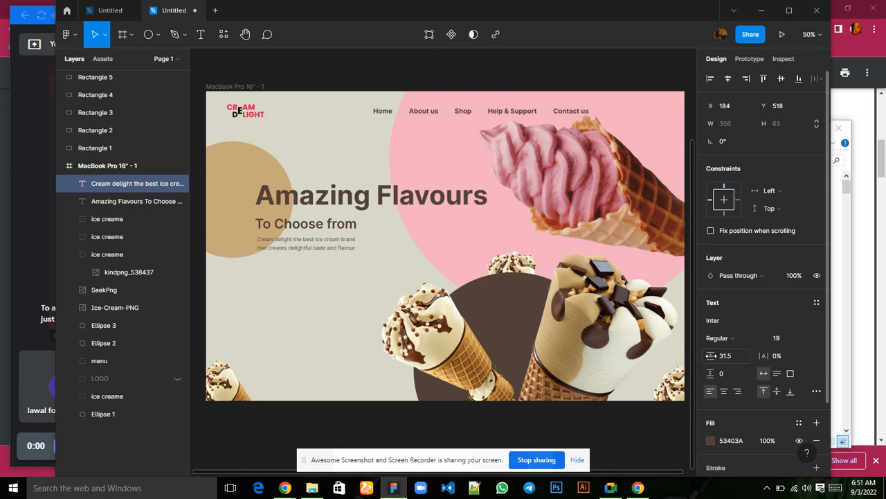
pyautogui.press('Left')
pyautogui.press('Left')
pyautogui.press('Left')
pyautogui.press('Left')
pyautogui.press('Left')
pyautogui.press('Left')
pyautogui.press('Left')
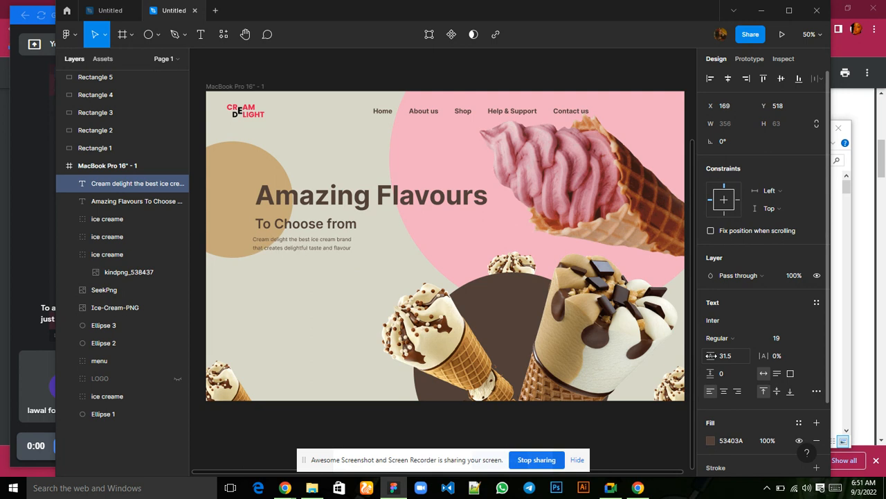
pyautogui.press('Right')
pyautogui.press('Right')
pyautogui.press('Right')
pyautogui.press('Right')
pyautogui.press('Right')
pyautogui.press('Right')
pyautogui.press('Right')
pyautogui.press('Right')
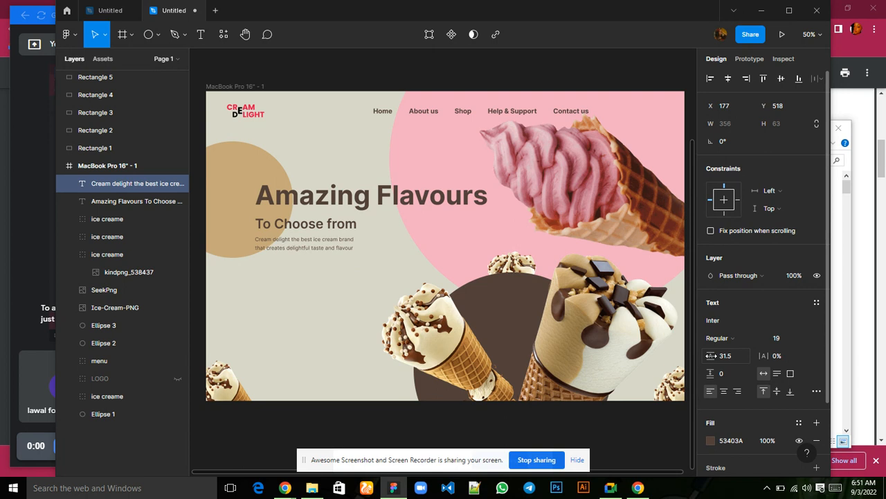
pyautogui.press('Right')
pyautogui.press('Right')
pyautogui.press('Right')
pyautogui.press('Right')
pyautogui.press('Right')
pyautogui.press('Right')
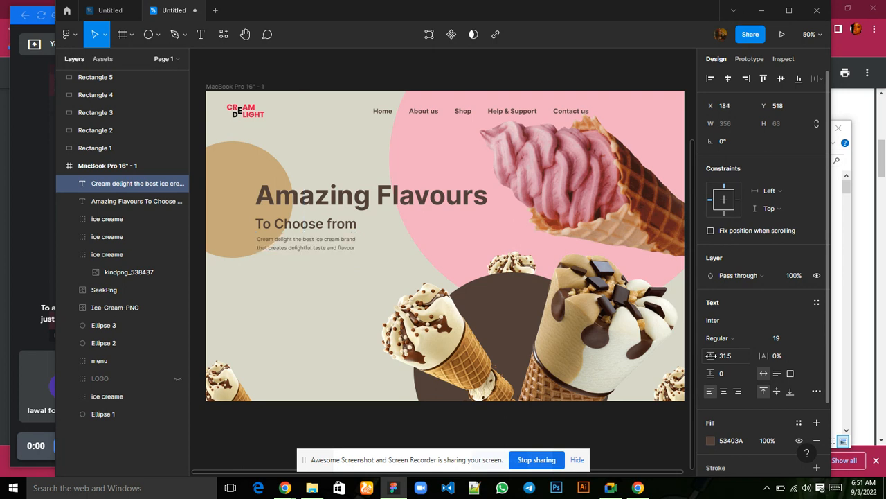
pyautogui.press('Right')
pyautogui.press('Right')
pyautogui.press('Right')
pyautogui.press('Left')
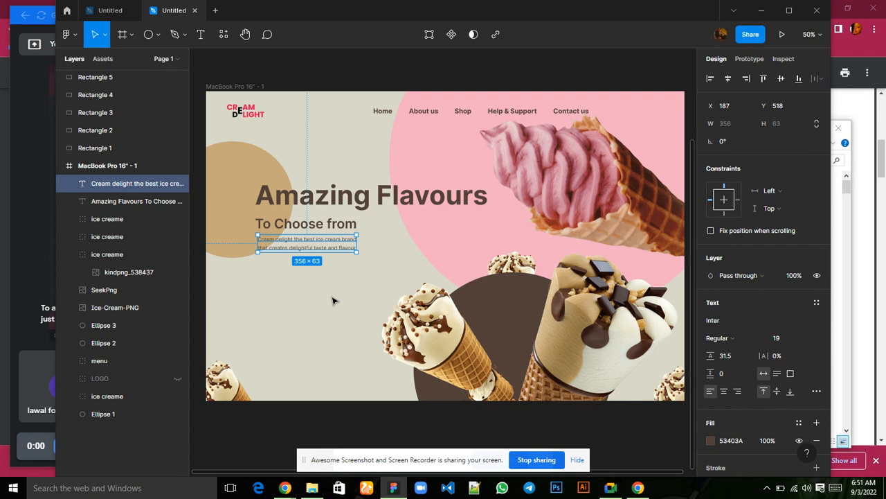
# Draw a rectangle about 208 by 66 below the description text.
pyautogui.click(160, 36)
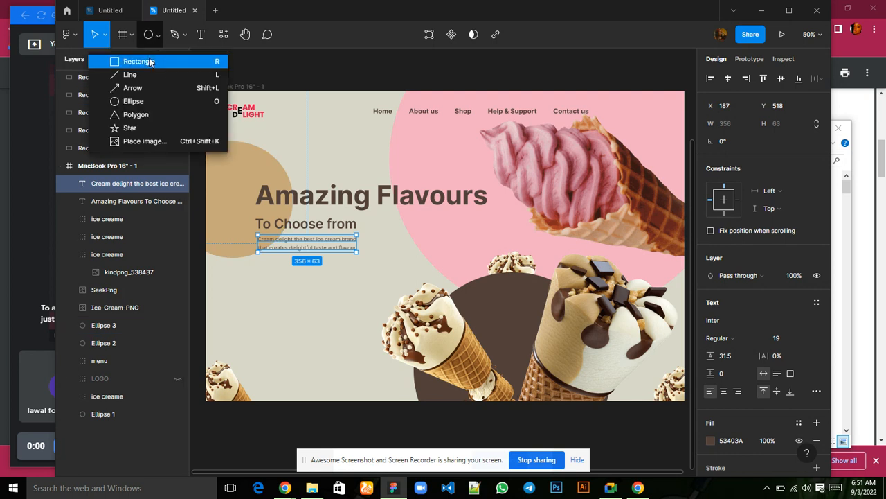
pyautogui.click(150, 63)
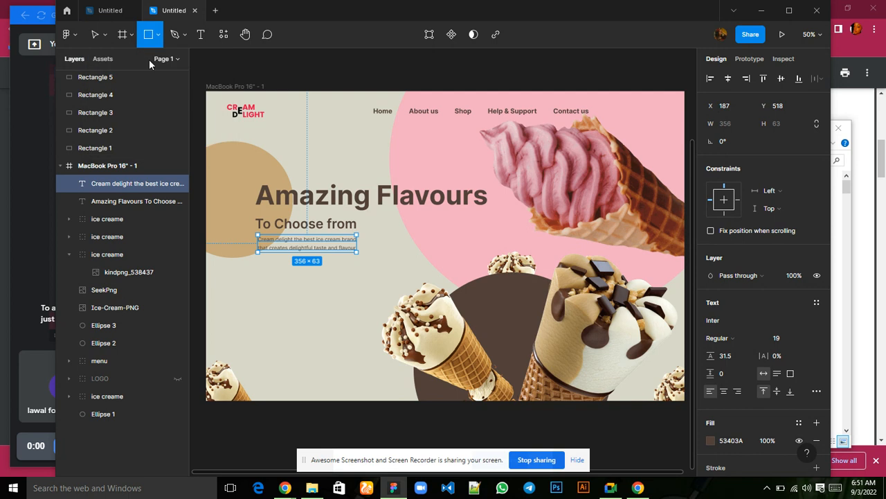
pyautogui.moveTo(253, 272); pyautogui.dragTo(310, 291)
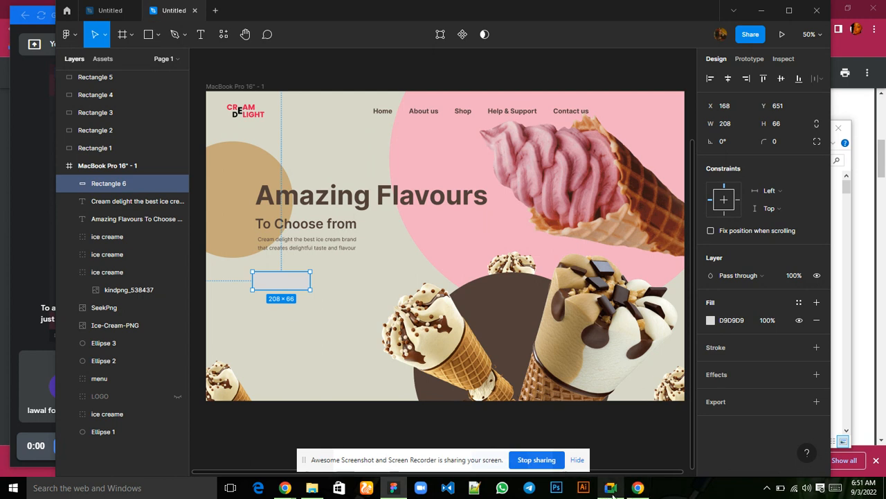
# Switch to the Google Meet call, mute and unmute the microphone, and return to Figma.
pyautogui.moveTo(613, 493)
pyautogui.click(603, 450)
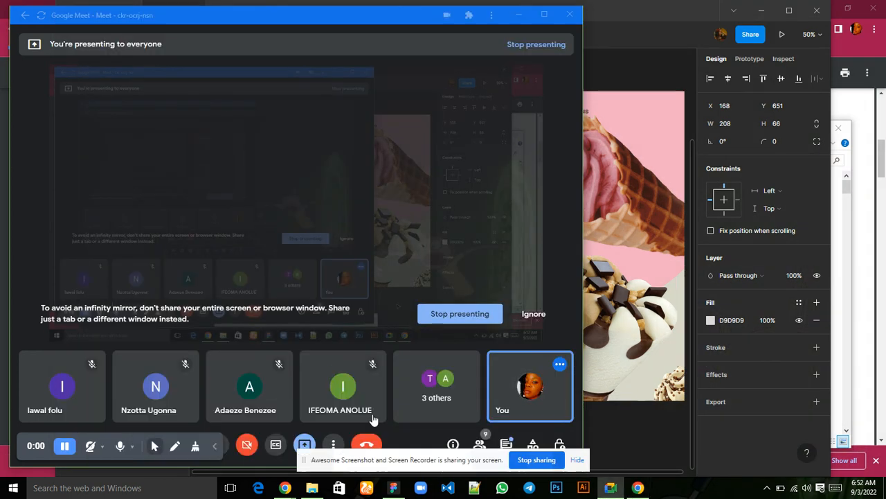
pyautogui.click(227, 449)
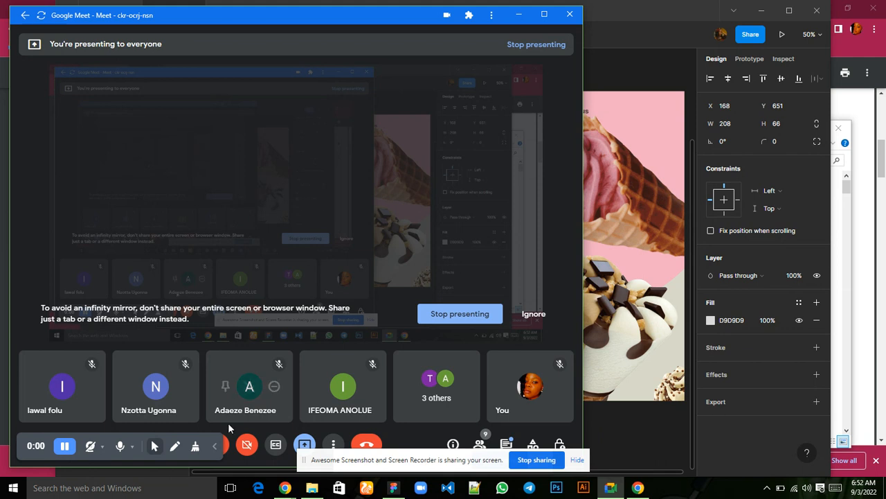
pyautogui.click(225, 446)
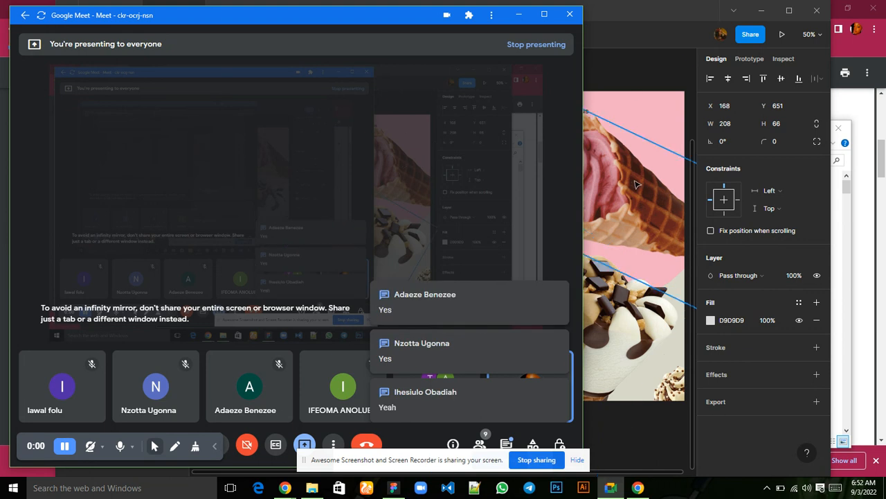
pyautogui.click(635, 93)
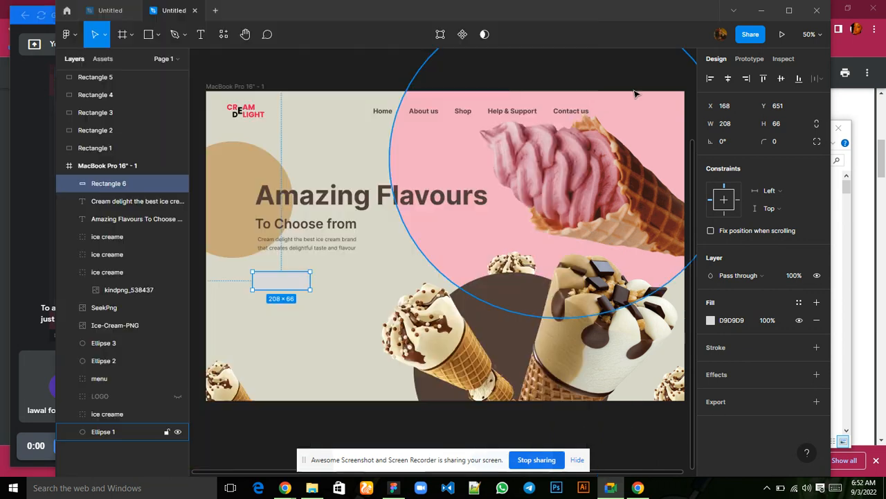
# Resize the rectangle below the description to a width of 282 and a height of 90.
pyautogui.click(431, 214)
pyautogui.click(296, 279)
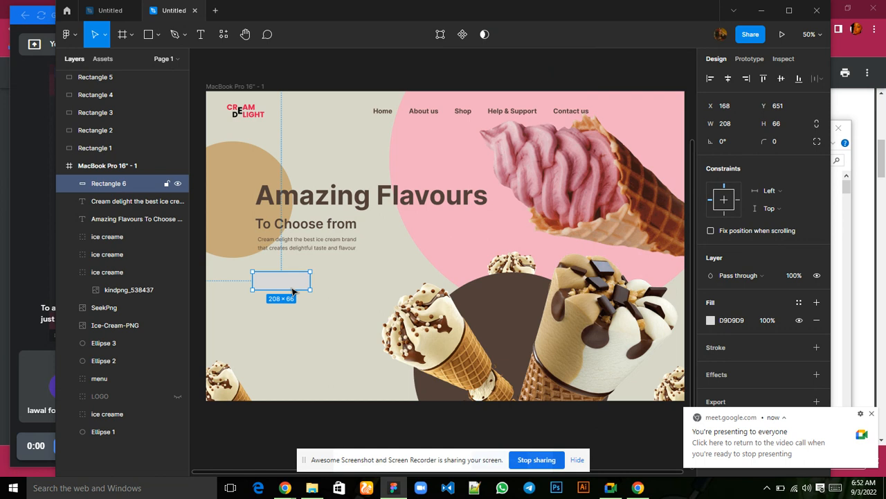
pyautogui.click(727, 124)
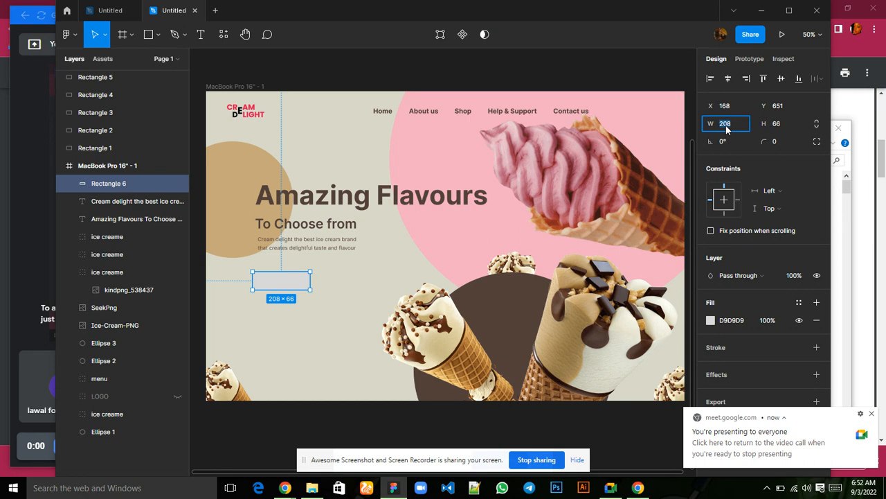
pyautogui.write('282')
pyautogui.click(783, 128)
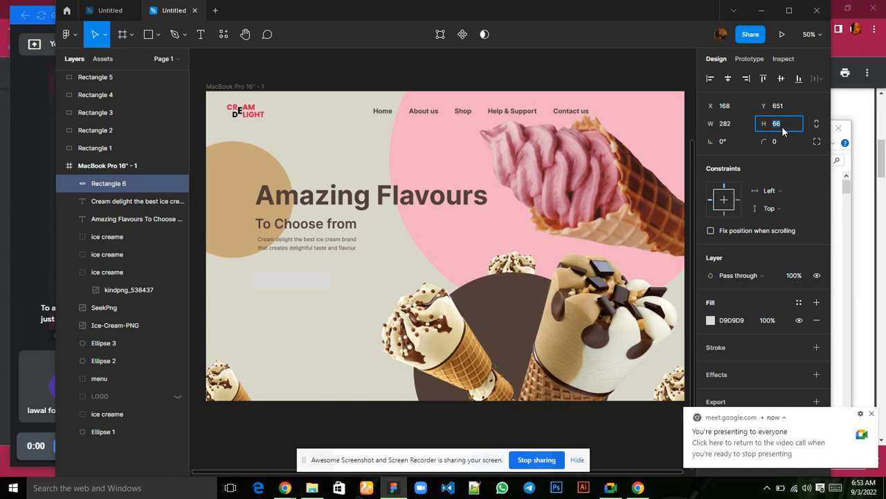
pyautogui.write('90')
pyautogui.press('Return')
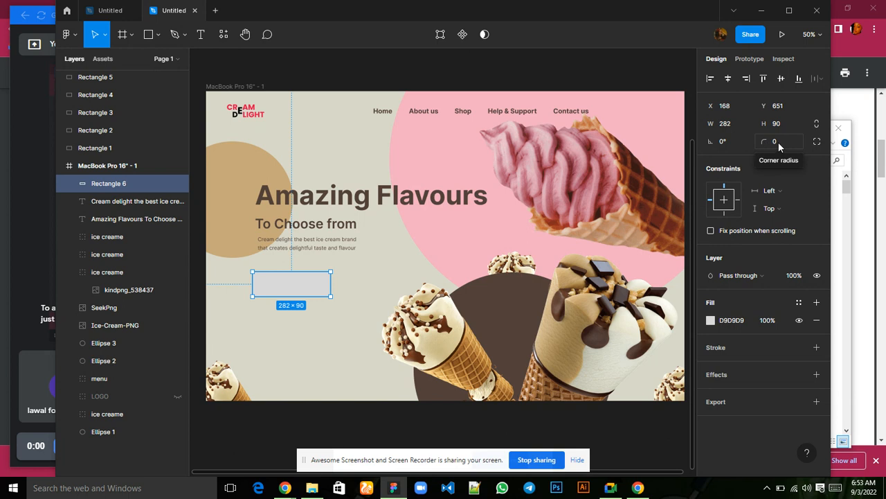
# Round the rectangle with a corner radius of 39 and fill it with the dark brown document color 53403A.
pyautogui.click(778, 142)
pyautogui.write('39')
pyautogui.press('Return')
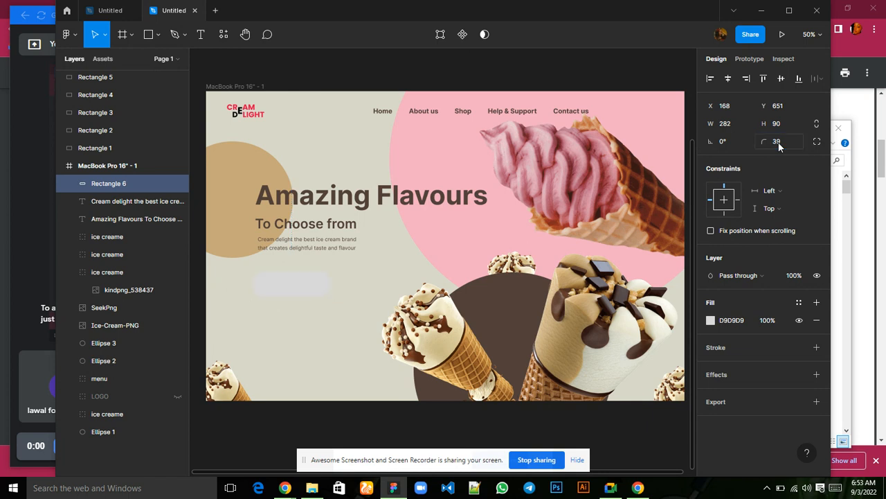
pyautogui.click(710, 320)
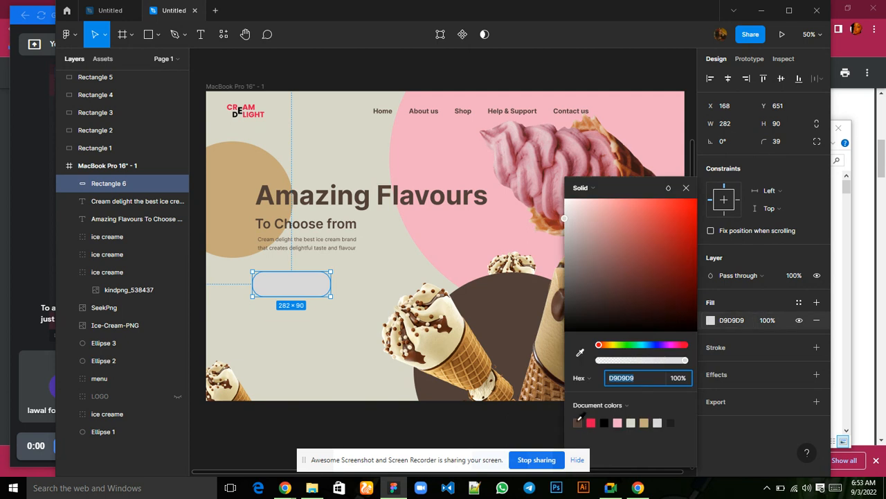
pyautogui.click(578, 421)
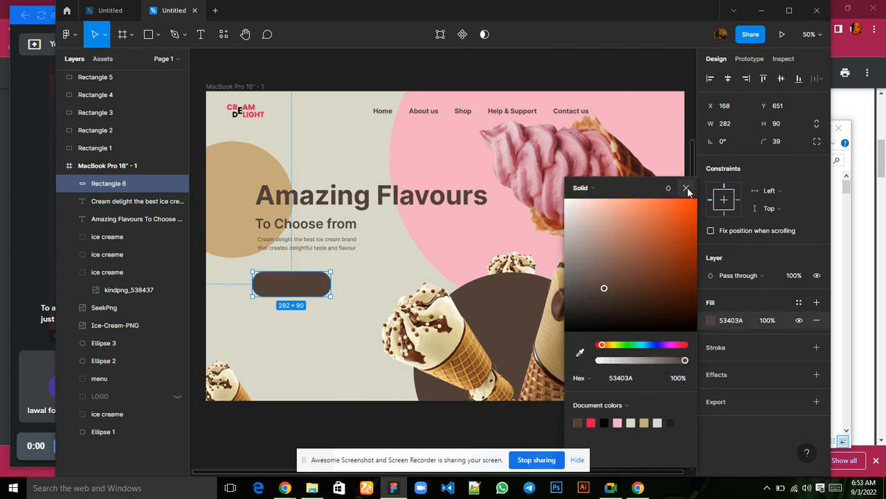
pyautogui.click(686, 188)
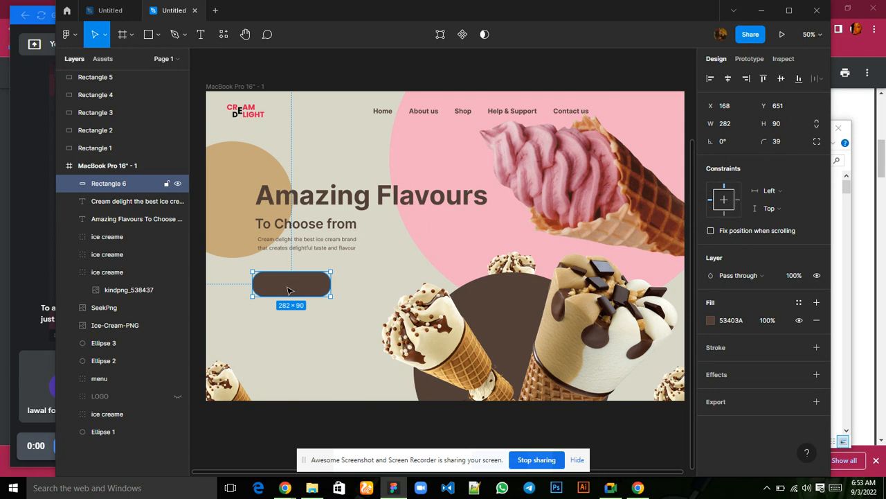
# Move the brown button to X 187, Y 653 and place a duplicate to its right at X 543.
pyautogui.moveTo(289, 289); pyautogui.dragTo(293, 290)
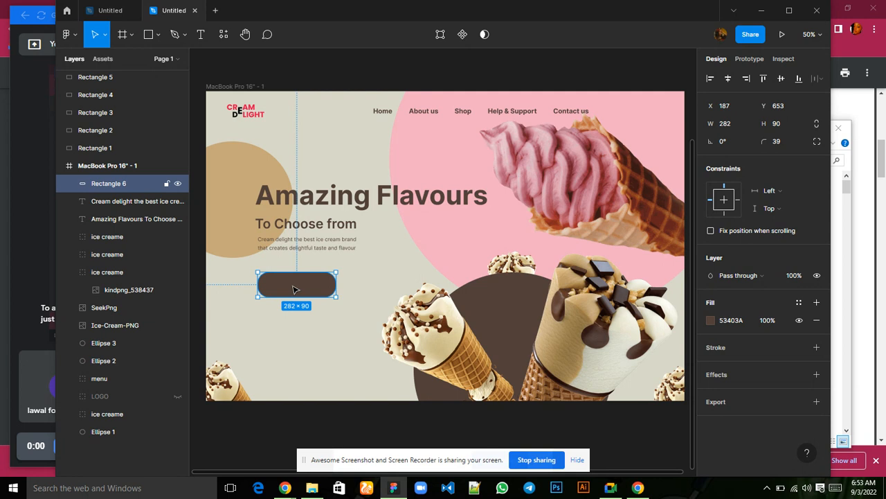
pyautogui.hotkey('ctrl', 'd')
pyautogui.moveTo(293, 287); pyautogui.dragTo(392, 287)
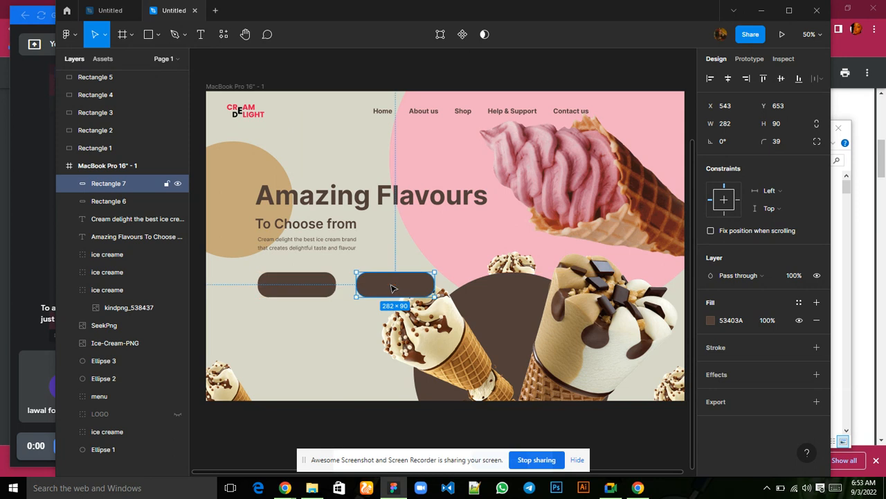
# Try the pale beige document color D8D7C9 as the duplicated button's fill.
pyautogui.click(710, 320)
pyautogui.click(621, 378)
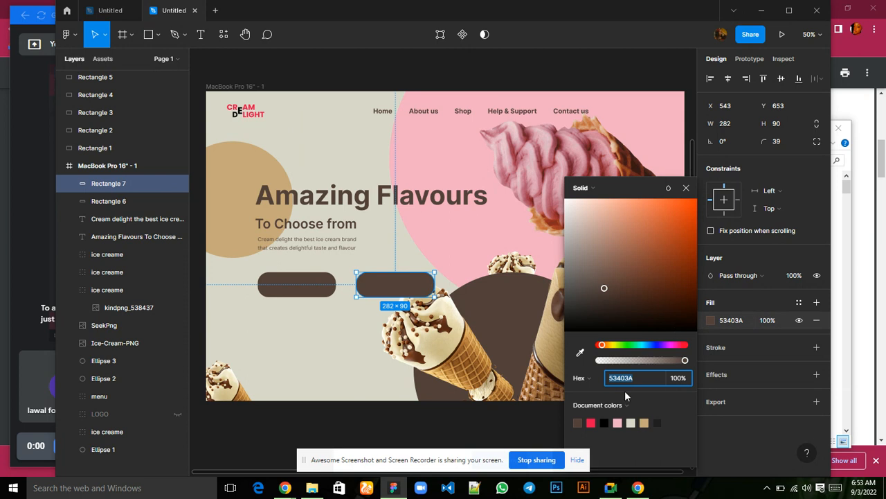
pyautogui.click(632, 422)
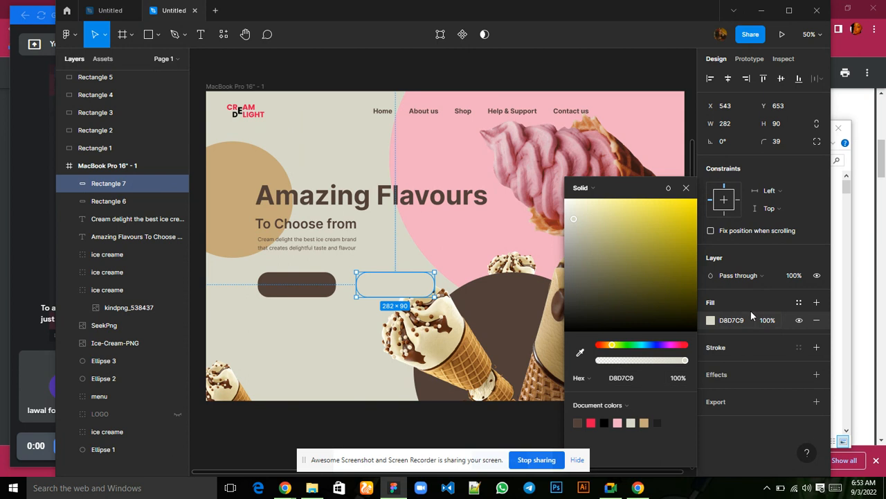
# Set the duplicated button's fill to white, FFFFFF.
pyautogui.click(728, 322)
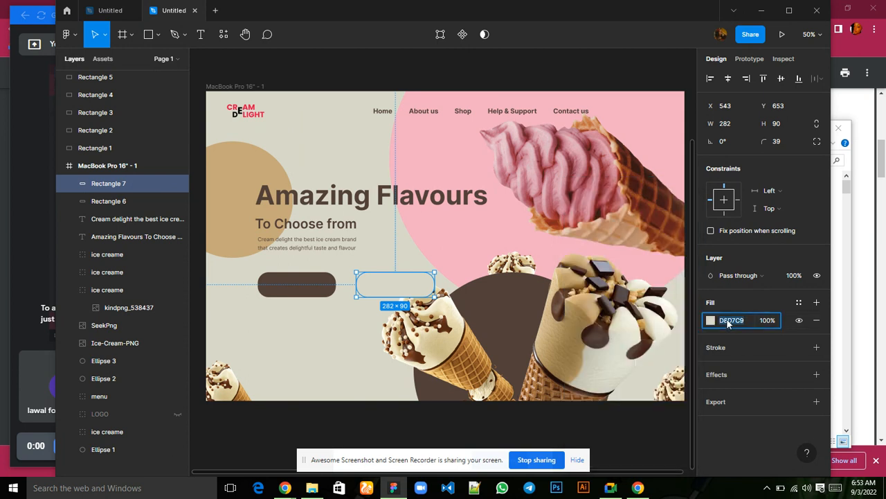
pyautogui.write('ffffff')
pyautogui.press('Return')
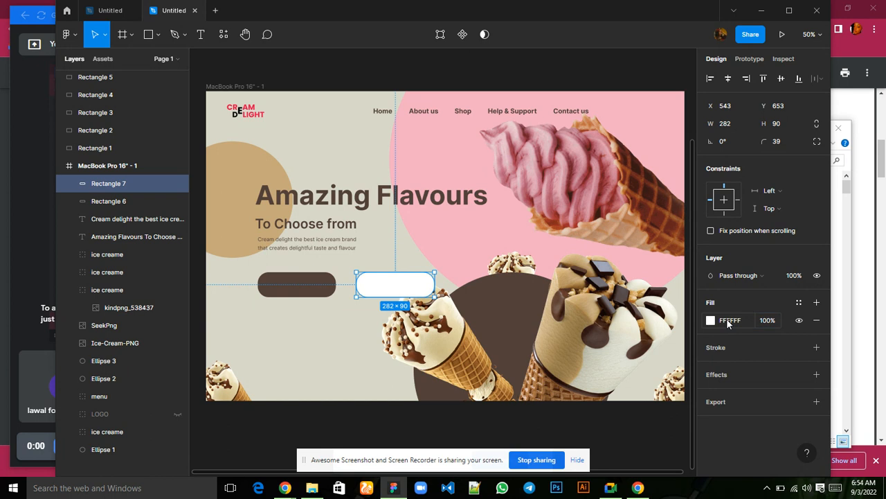
# Select both the brown and the white button and add a drop shadow effect to them.
pyautogui.keyDown('shift'); pyautogui.click(315, 291); pyautogui.keyUp('shift')
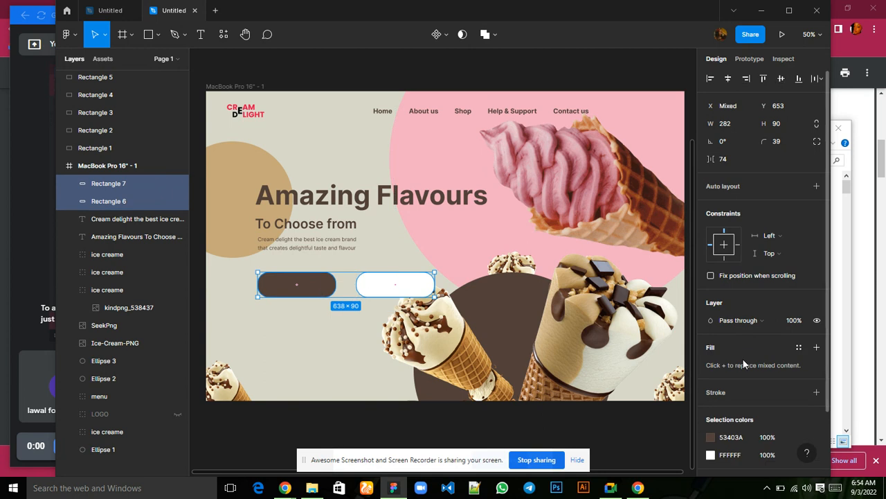
pyautogui.scroll(-2, 743, 358)
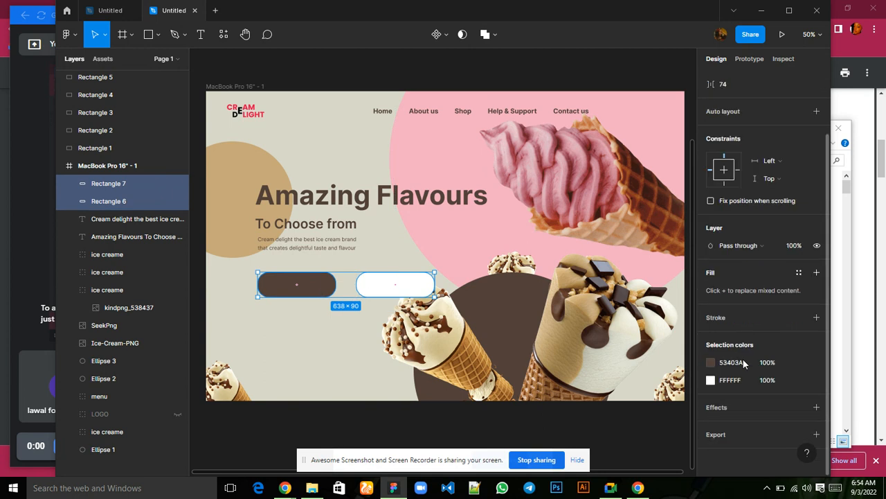
pyautogui.click(723, 409)
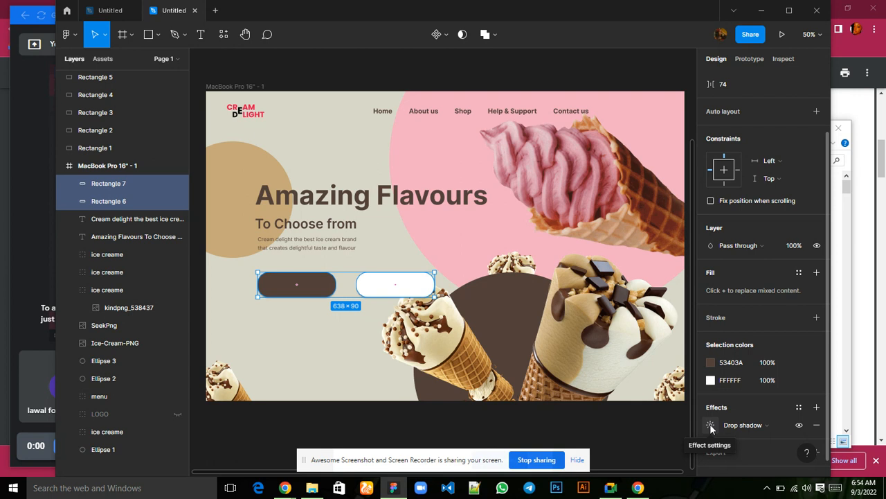
# Set the drop shadow of both buttons to X offset 5, Y offset 7 and blur 6.
pyautogui.click(710, 428)
pyautogui.click(594, 421)
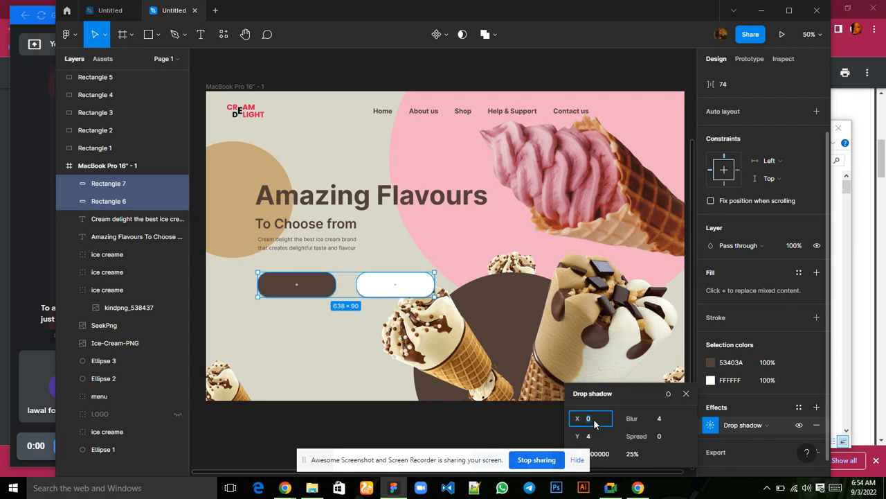
pyautogui.click(577, 459)
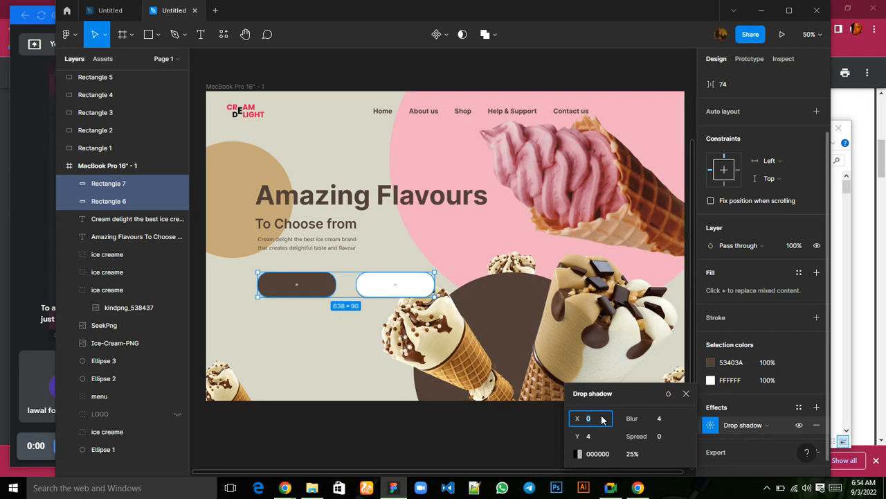
pyautogui.write('5')
pyautogui.click(589, 439)
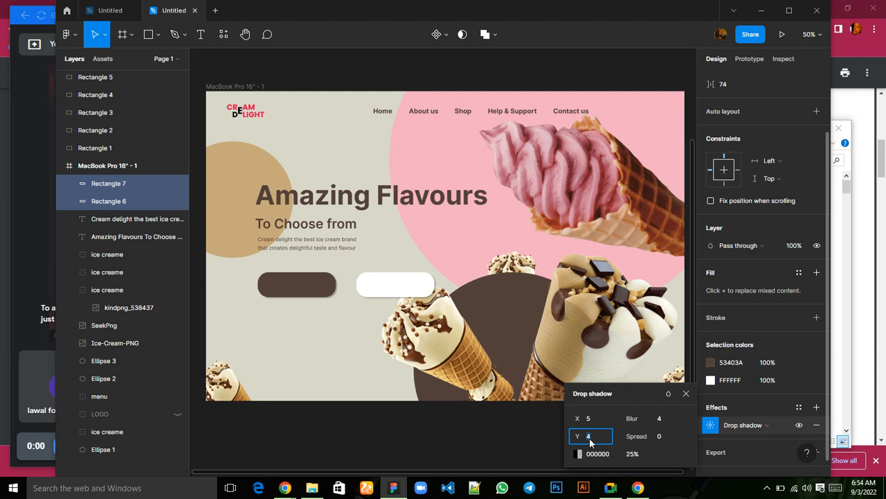
pyautogui.write('7')
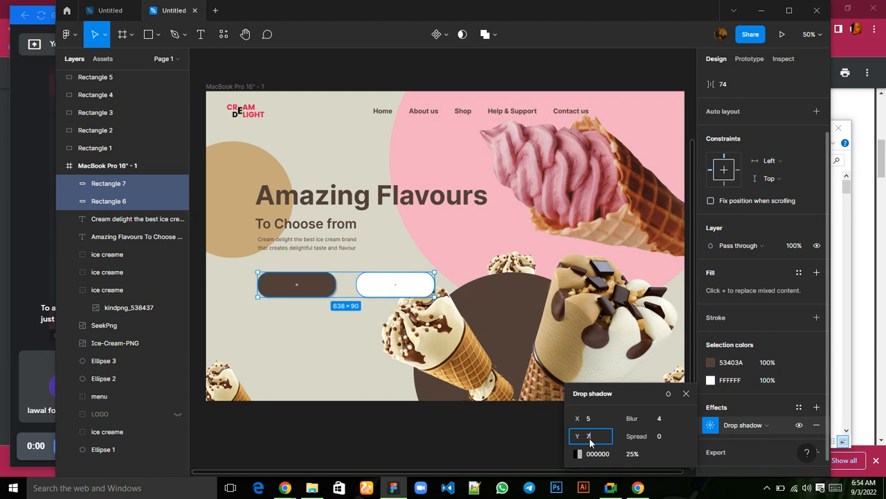
pyautogui.click(657, 419)
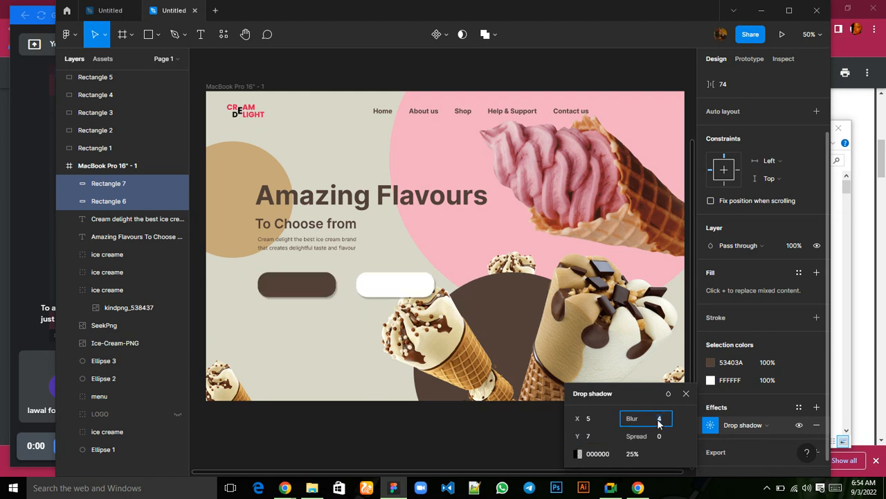
pyautogui.write('6')
pyautogui.press('Return')
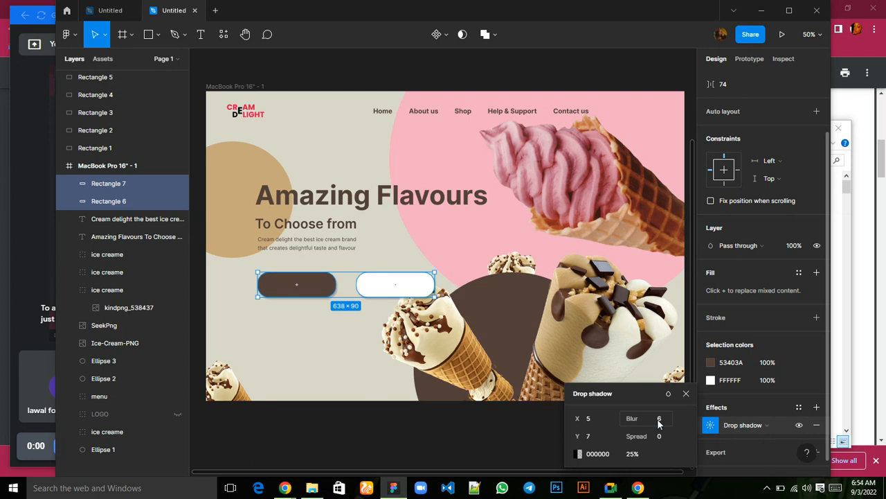
pyautogui.click(693, 394)
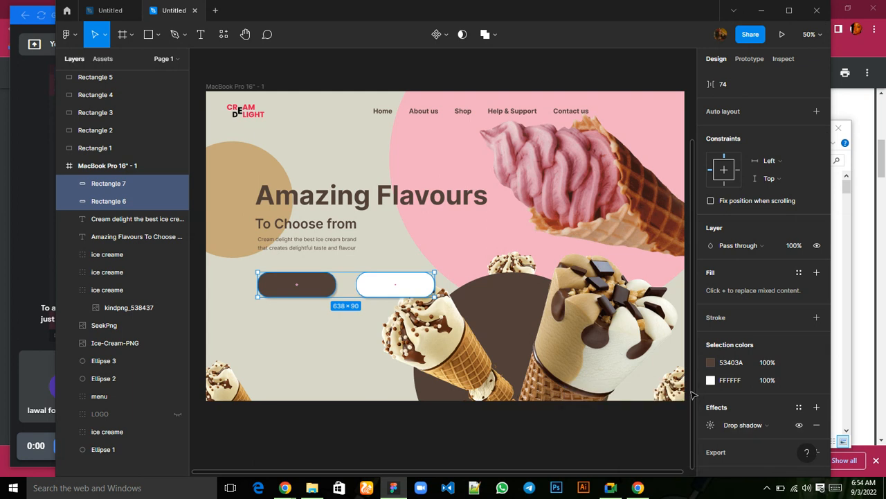
pyautogui.click(337, 350)
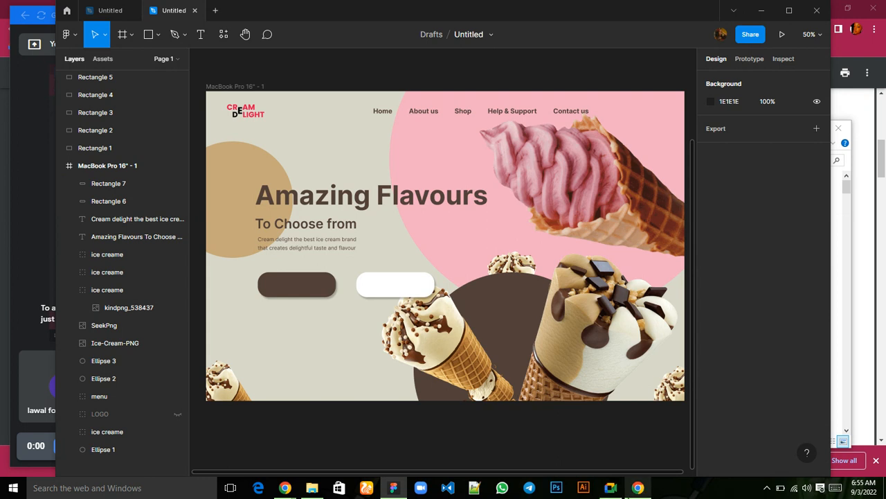
pyautogui.moveTo(611, 493)
pyautogui.click(597, 455)
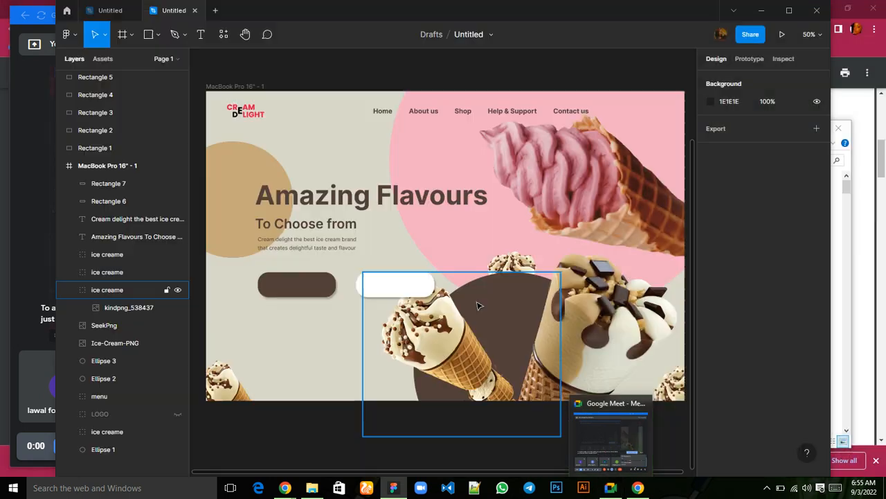
pyautogui.click(315, 294)
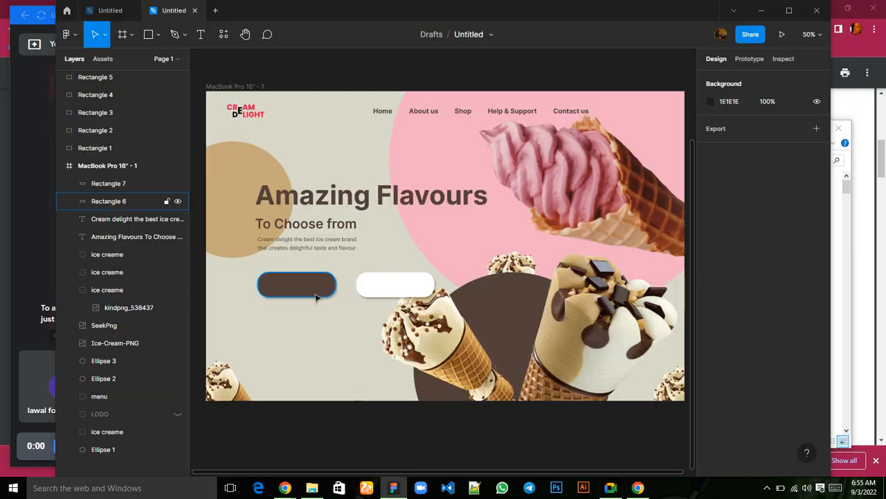
# Nudge the ice cream cone group below the white button down to Y 702.
pyautogui.click(446, 333)
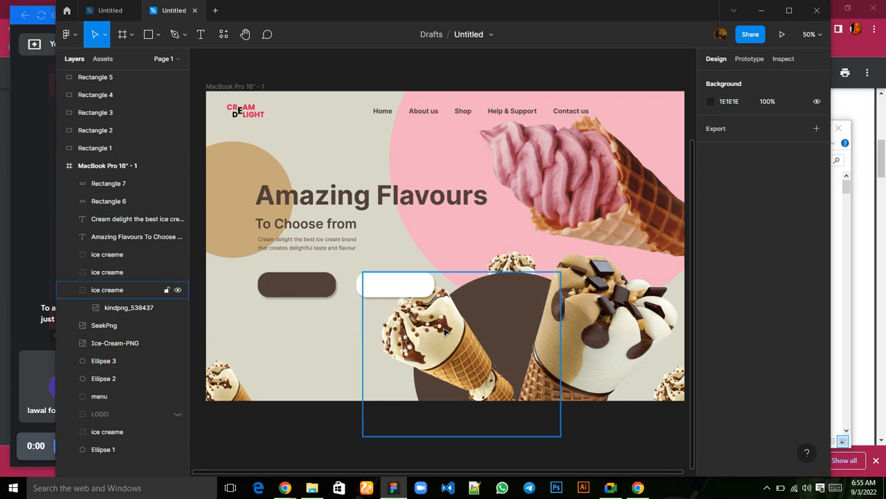
pyautogui.click(445, 332)
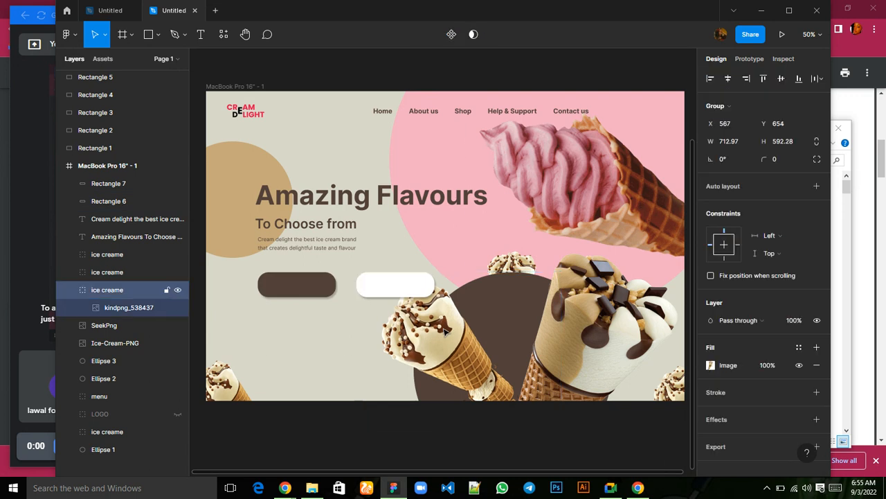
pyautogui.press('Down')
pyautogui.press('Down')
pyautogui.press('Down')
pyautogui.press('Down')
pyautogui.press('Down')
pyautogui.press('Down')
pyautogui.press('Down')
pyautogui.press('Down')
pyautogui.press('Down')
pyautogui.press('Down')
pyautogui.press('Down')
pyautogui.press('Down')
pyautogui.press('Down')
pyautogui.press('Down')
pyautogui.press('Down')
pyautogui.press('Down')
pyautogui.press('Down')
pyautogui.press('Down')
pyautogui.press('Down')
pyautogui.press('Down')
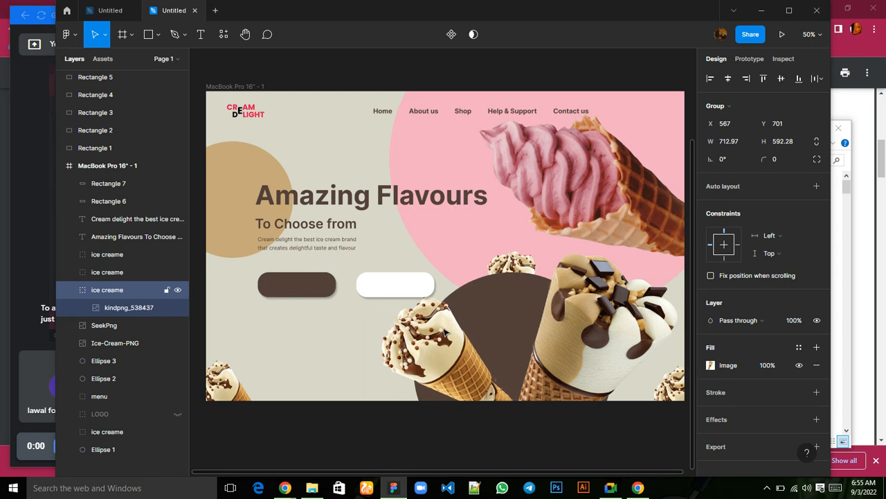
pyautogui.press('Down')
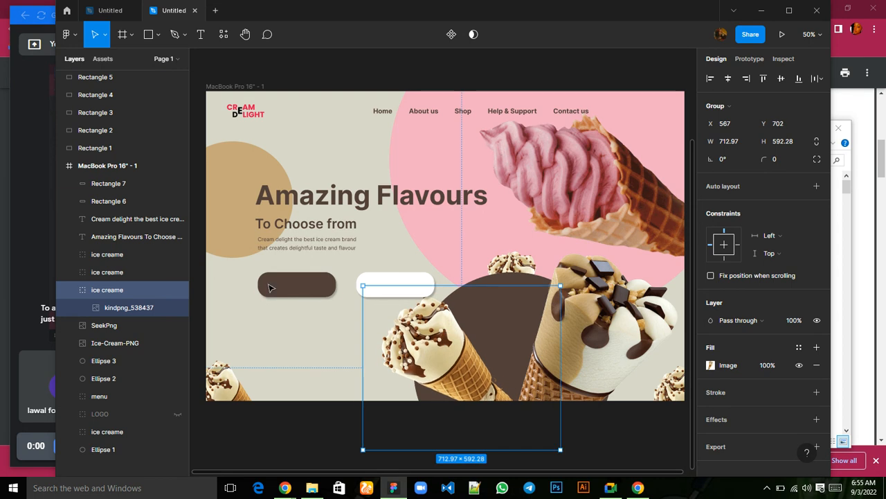
# Add the text SHOP NOW on the brown button, with its layer placed at the top of the frame's layers.
pyautogui.click(201, 36)
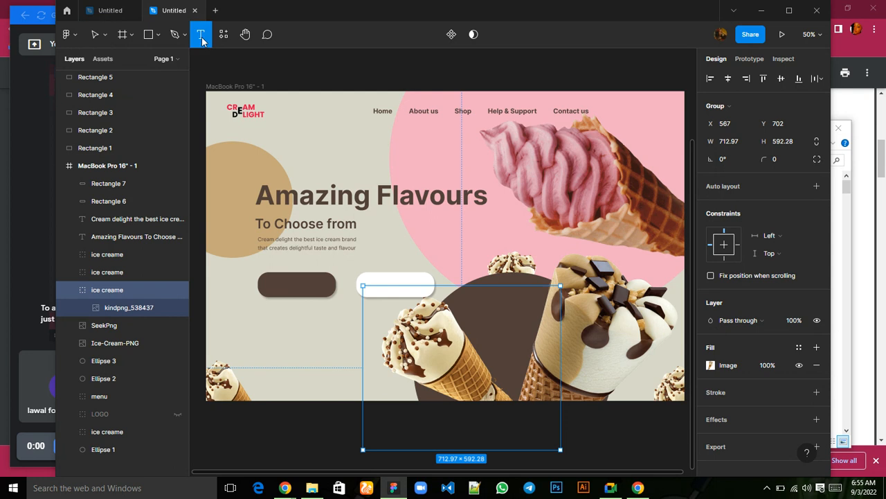
pyautogui.click(273, 282)
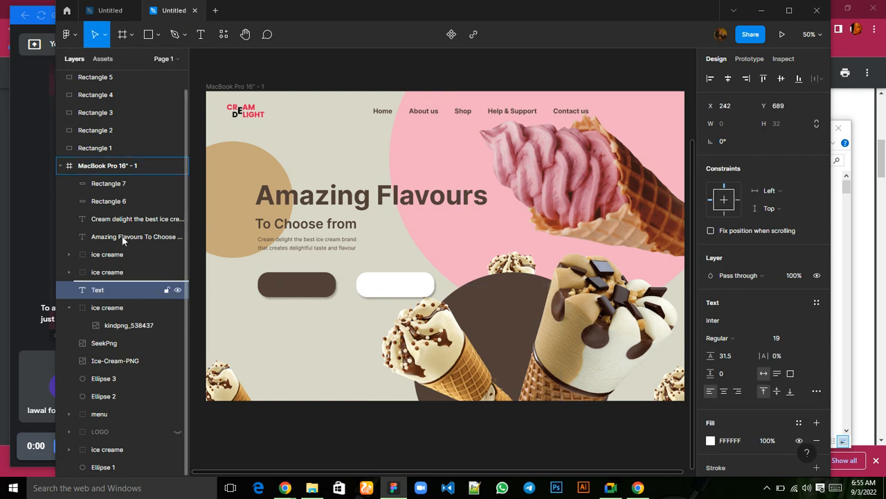
pyautogui.moveTo(122, 236); pyautogui.dragTo(123, 183)
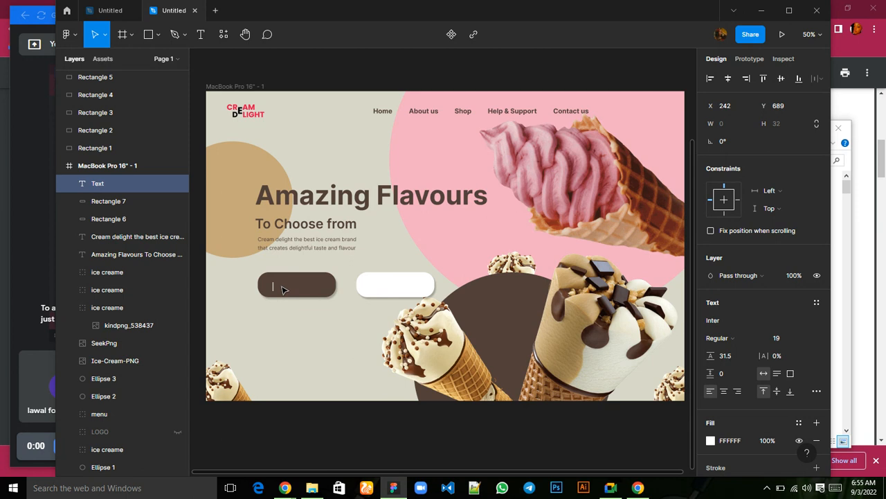
pyautogui.write('SHOP NOW')
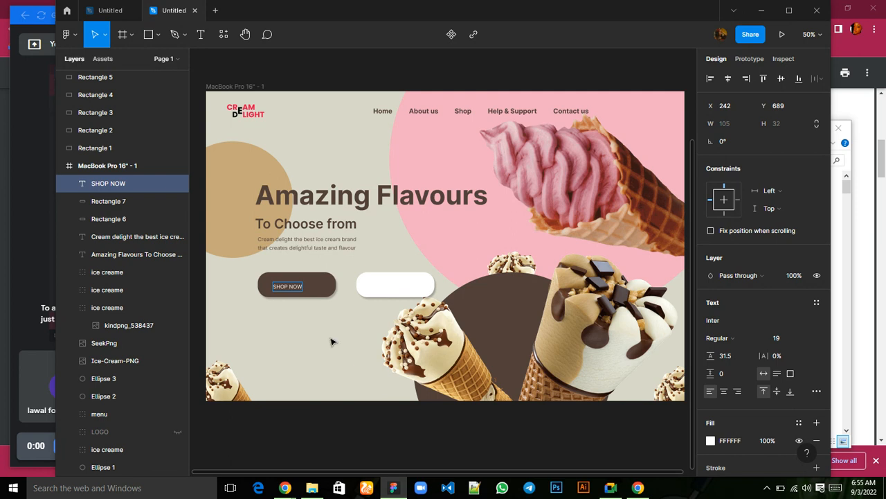
pyautogui.press('Escape')
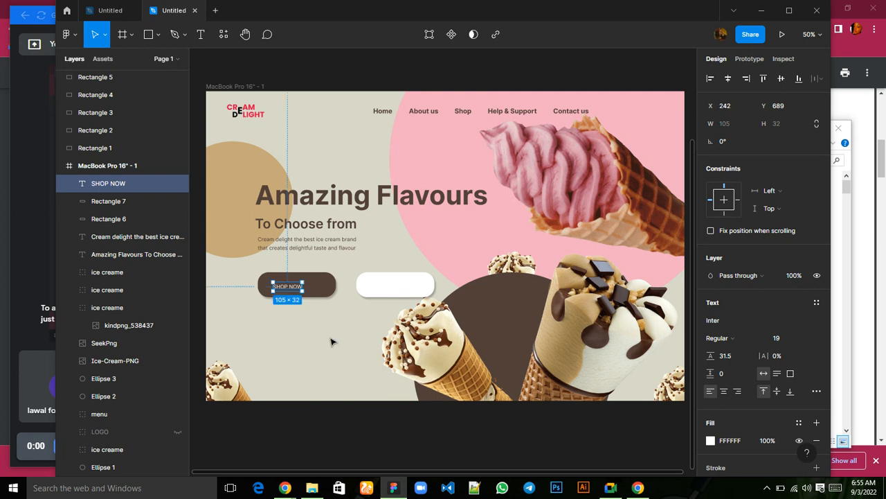
# Make the SHOP NOW text 24 Bold and centre it on the brown button at X 260, Y 686.
pyautogui.click(776, 338)
pyautogui.write('24')
pyautogui.click(758, 338)
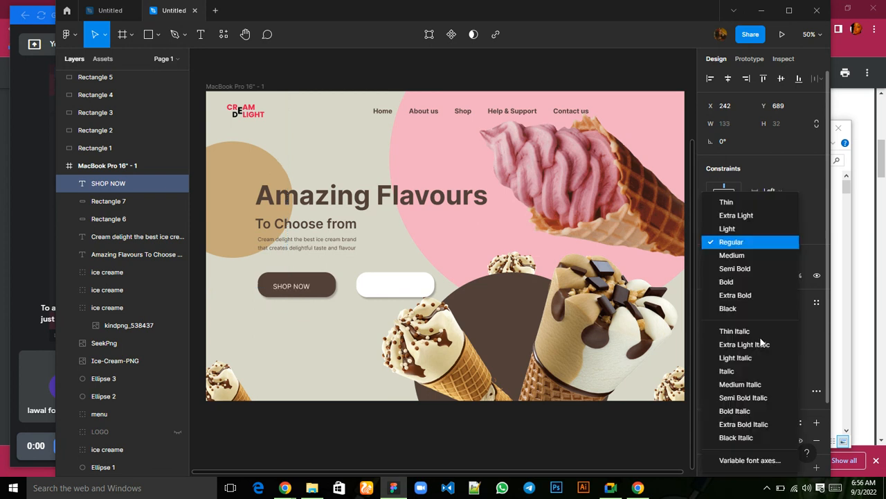
pyautogui.click(721, 281)
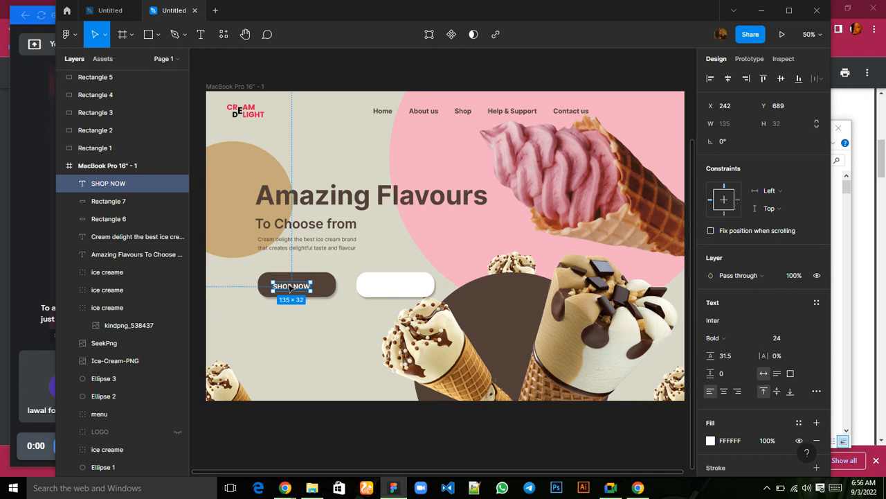
pyautogui.moveTo(292, 288); pyautogui.dragTo(295, 287)
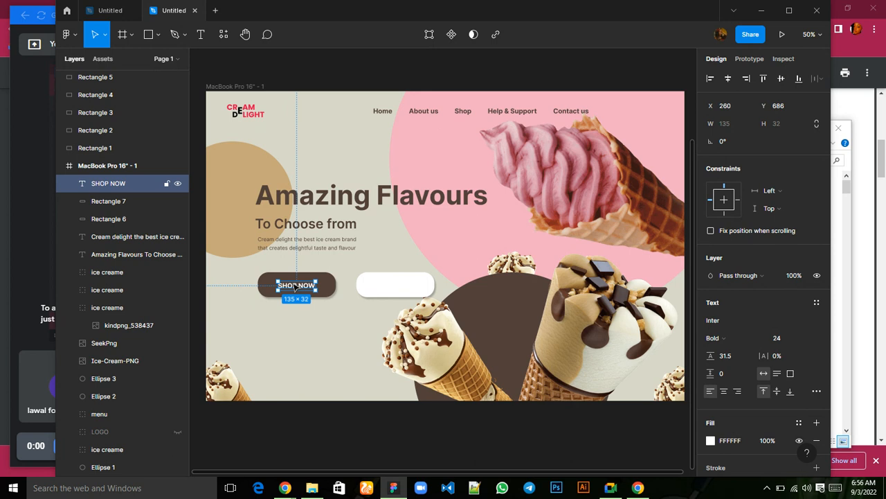
# Duplicate the SHOP NOW text onto the white button at X 616, Y 686 and fill the copy with brown 53403A.
pyautogui.hotkey('ctrl', 'd')
pyautogui.moveTo(296, 286); pyautogui.dragTo(395, 288)
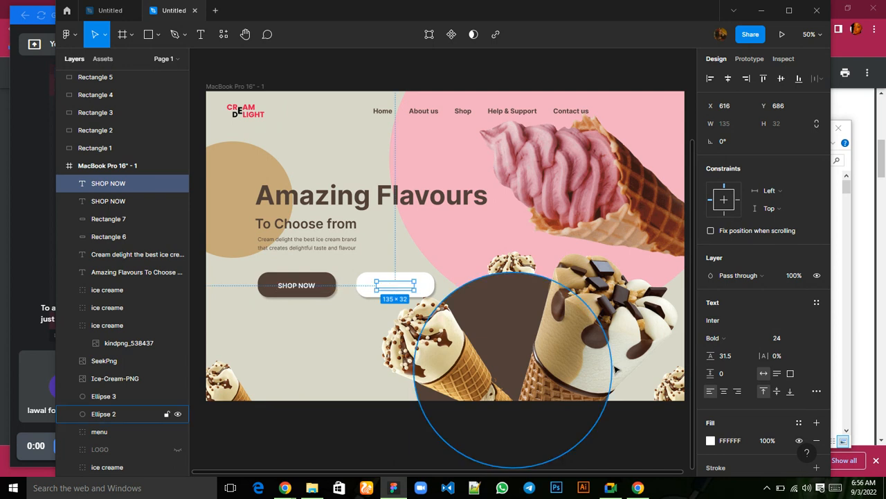
pyautogui.scroll(-3, 723, 404)
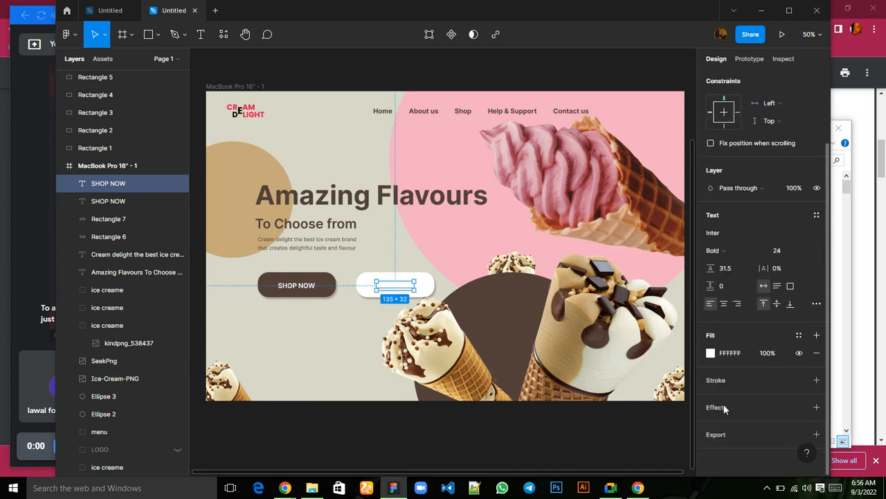
pyautogui.click(710, 354)
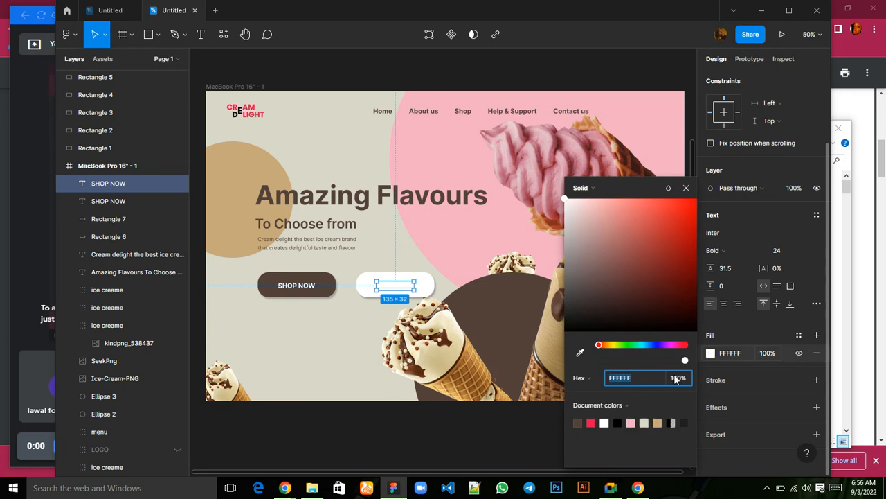
pyautogui.click(578, 422)
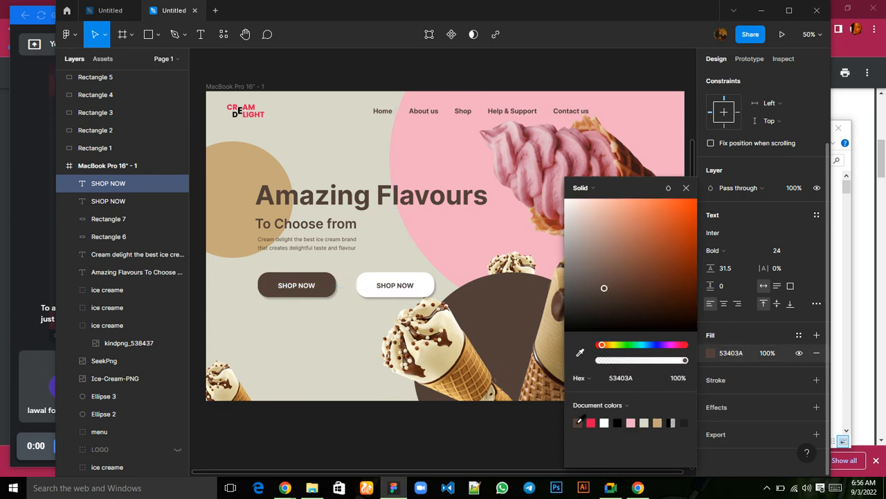
pyautogui.click(686, 188)
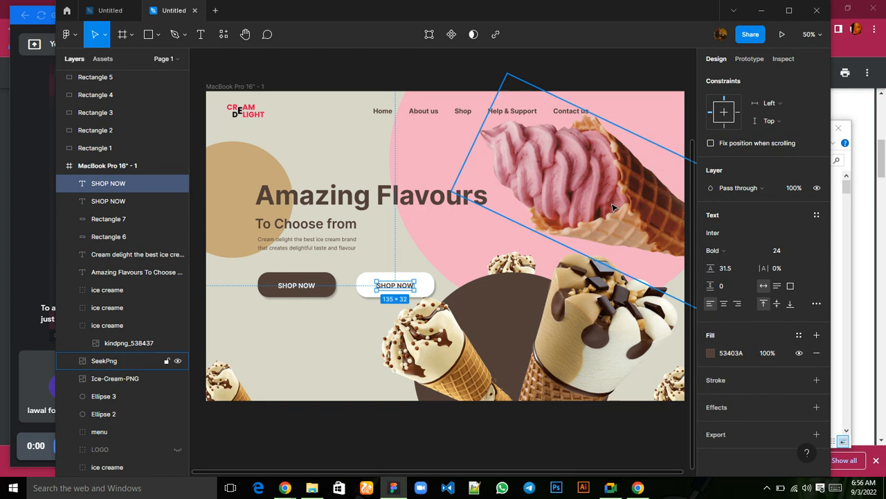
# Change the white button's text to EXPLORE and centre it on the button.
pyautogui.doubleClick(398, 287)
pyautogui.write('EXPLORE')
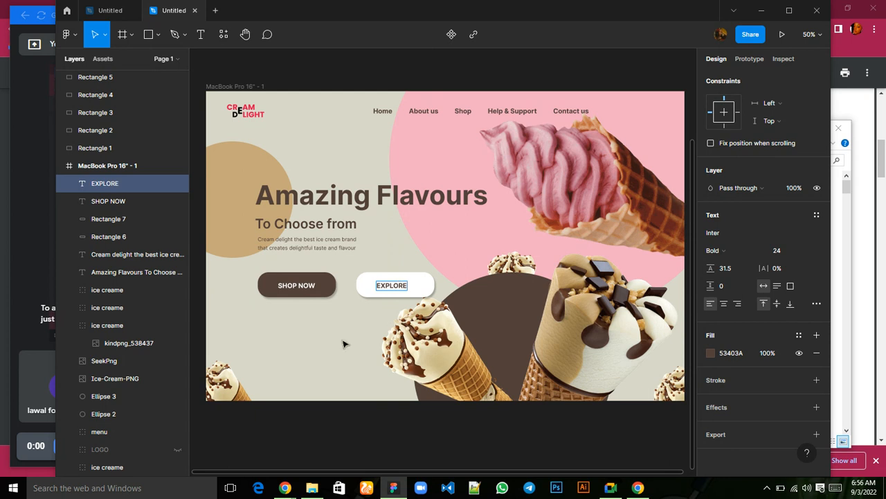
pyautogui.press('Escape')
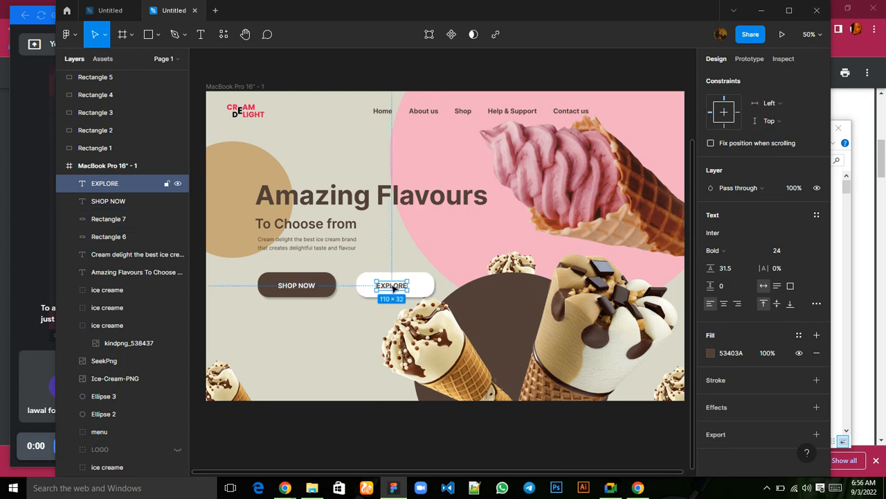
pyautogui.moveTo(391, 285); pyautogui.dragTo(398, 289)
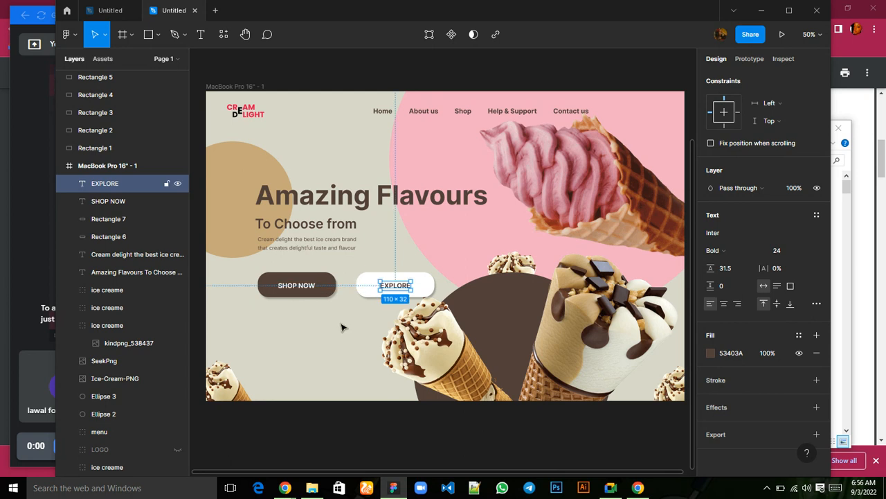
pyautogui.click(313, 354)
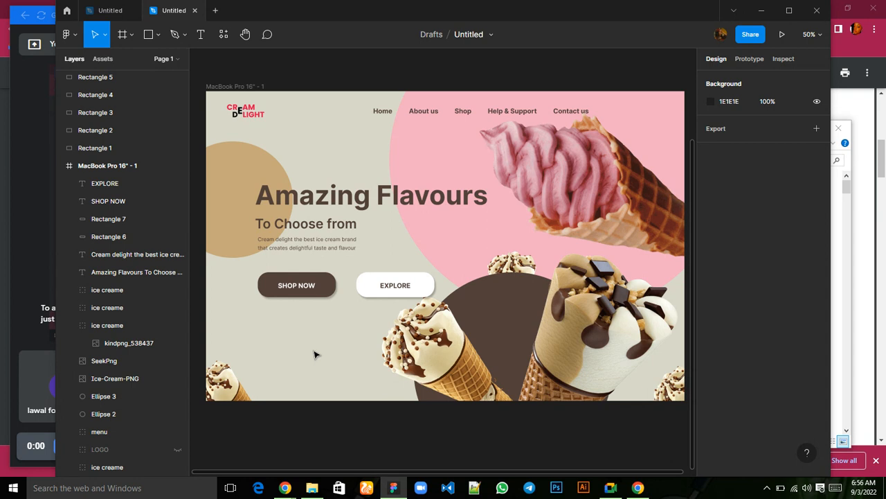
# Flip the small cone group in the frame's lower-left corner horizontally and move it to X 186.65, Y 962.
pyautogui.click(159, 38)
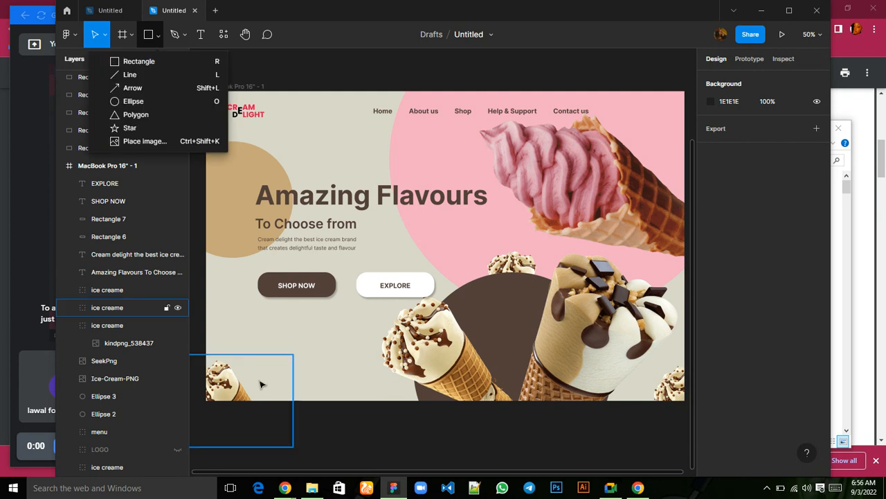
pyautogui.click(232, 391)
pyautogui.rightClick(235, 389)
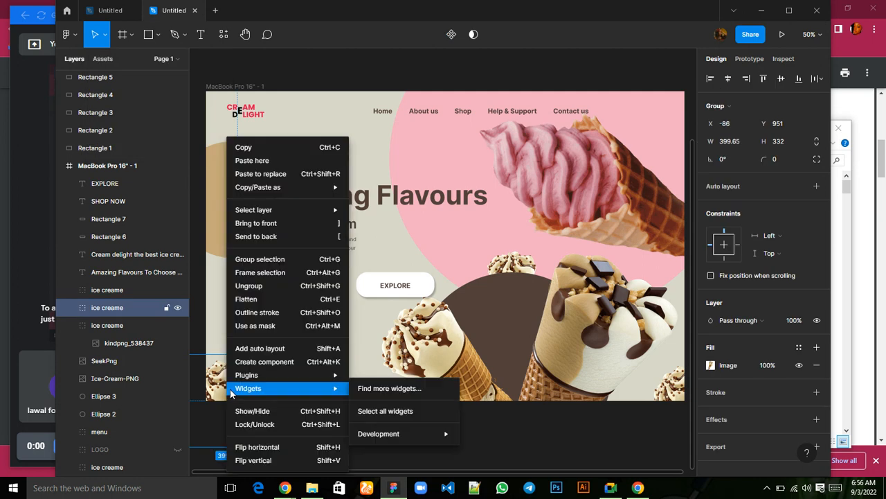
pyautogui.click(255, 446)
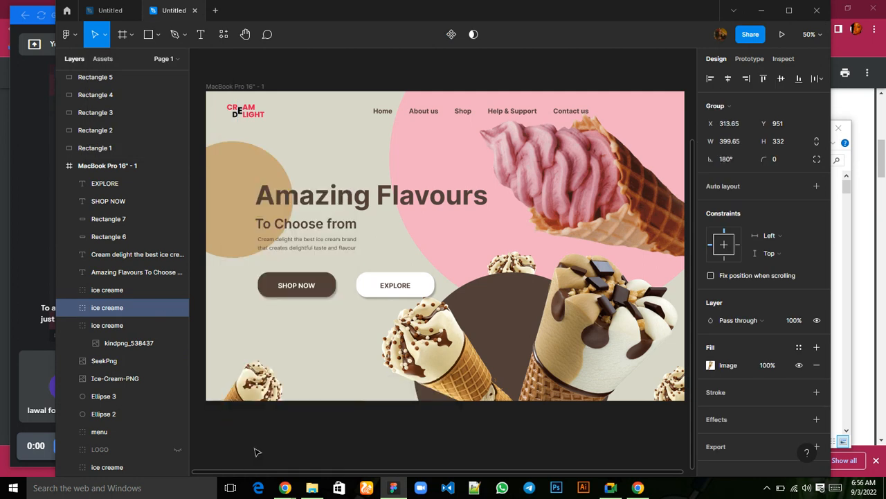
pyautogui.moveTo(252, 391); pyautogui.dragTo(219, 393)
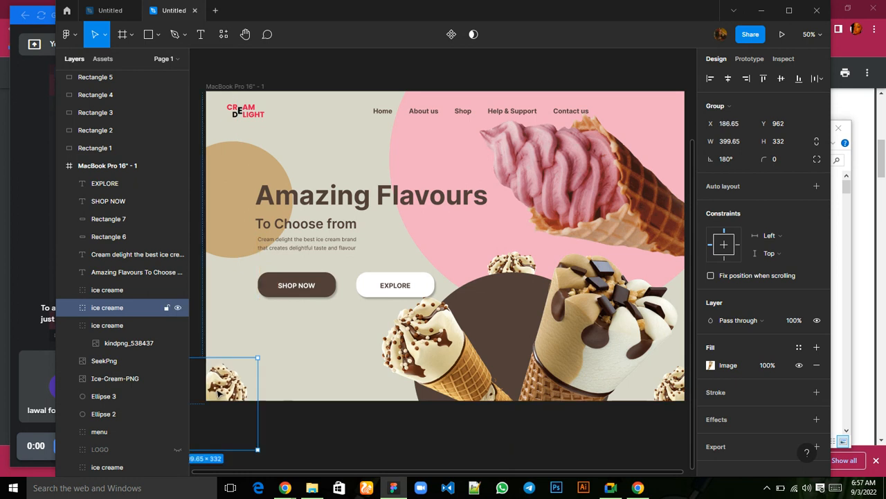
# Draw a straight downward arrow about 245 px long in the frame at about X 76, Y 701, beside the SHOP NOW button.
pyautogui.click(157, 36)
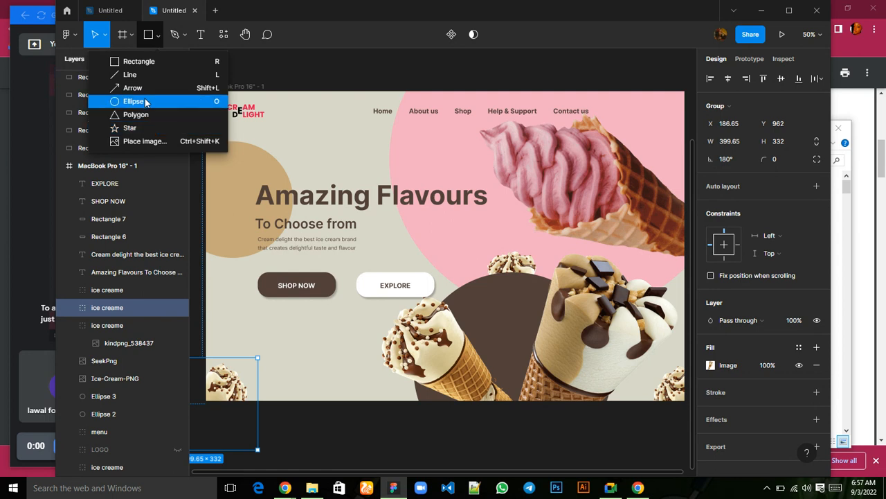
pyautogui.click(142, 93)
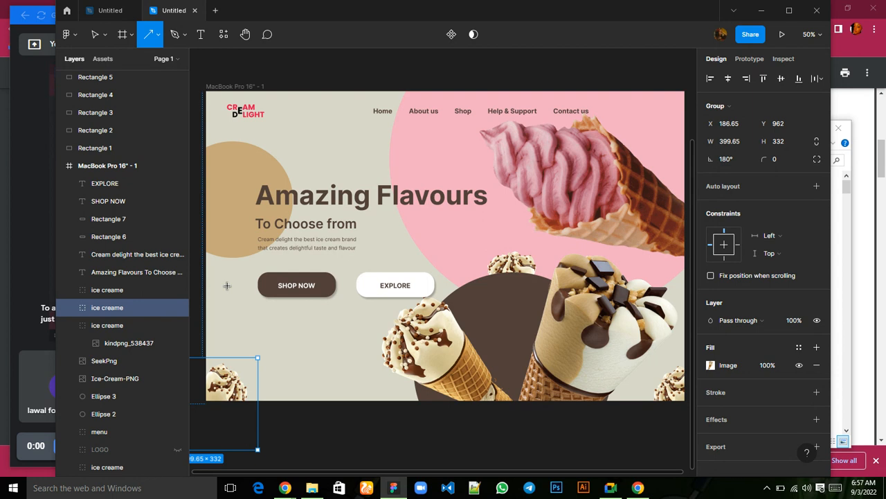
pyautogui.moveTo(227, 285); pyautogui.dragTo(229, 359)
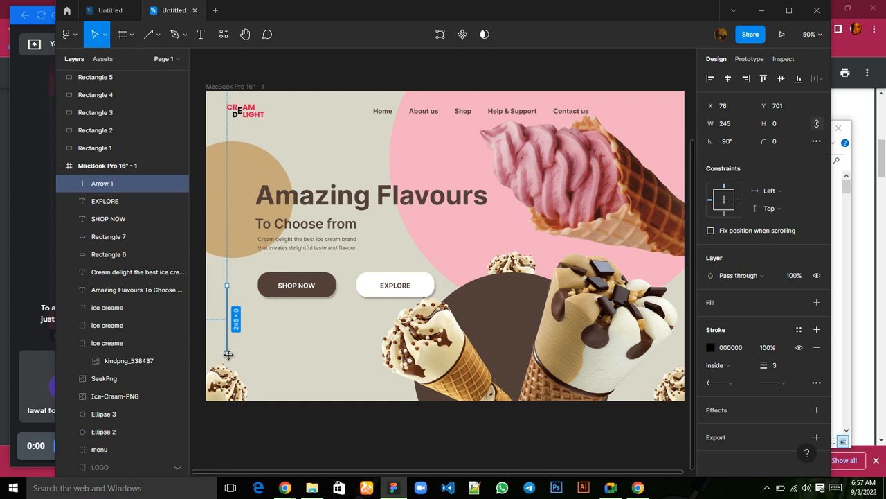
pyautogui.click(287, 371)
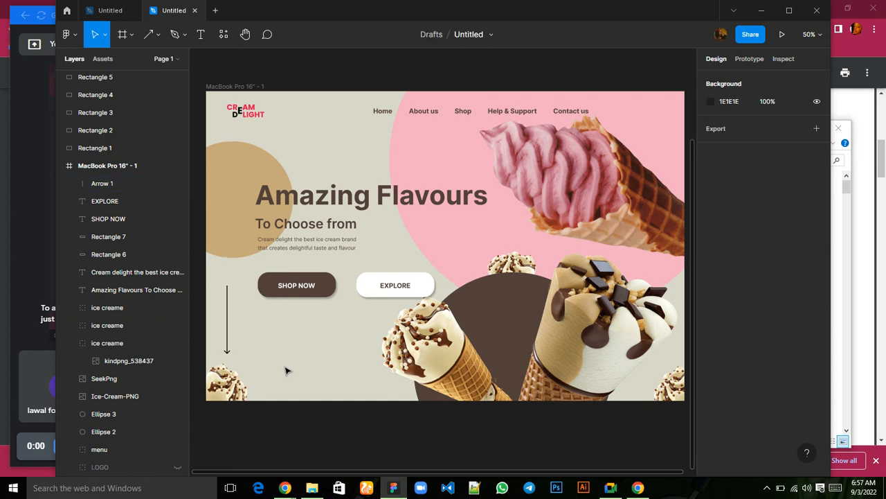
# Set the downward arrow's stroke colour to the document's brown 53403A.
pyautogui.click(228, 346)
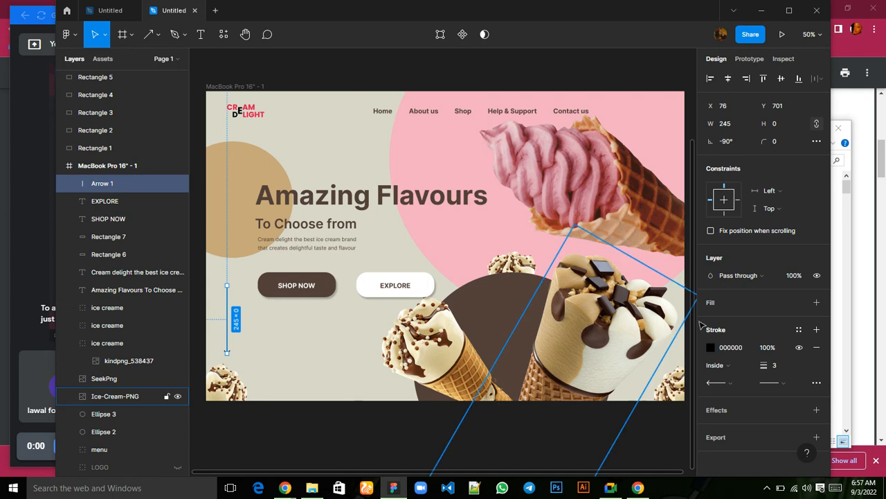
pyautogui.click(709, 347)
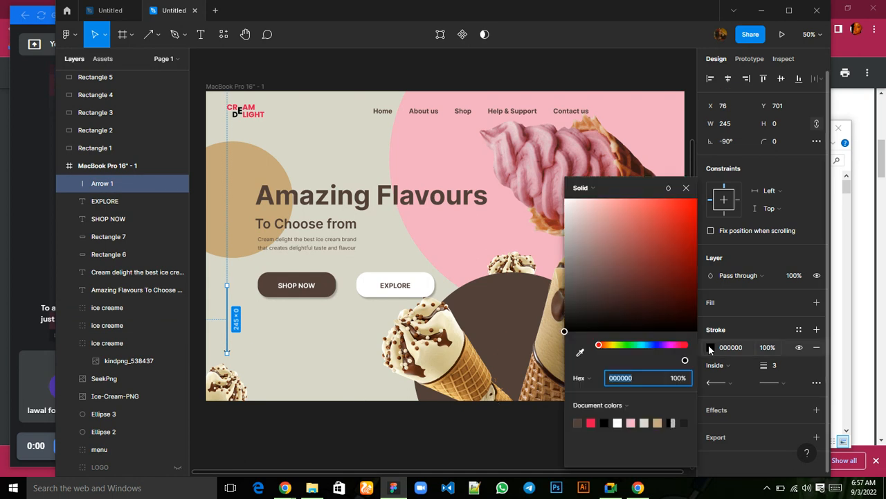
pyautogui.click(578, 421)
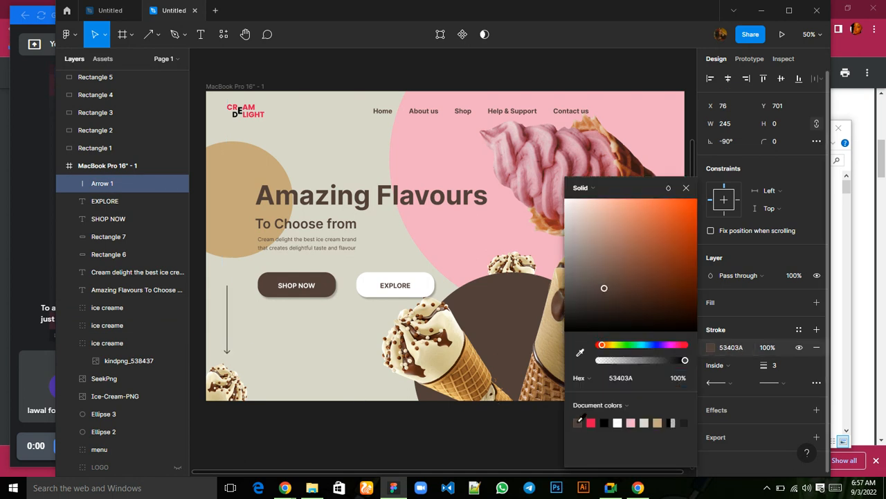
pyautogui.click(687, 188)
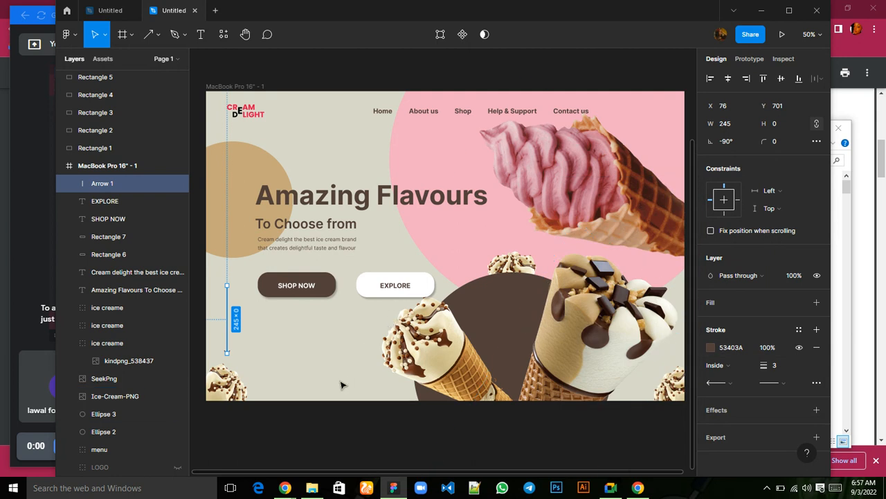
pyautogui.click(341, 423)
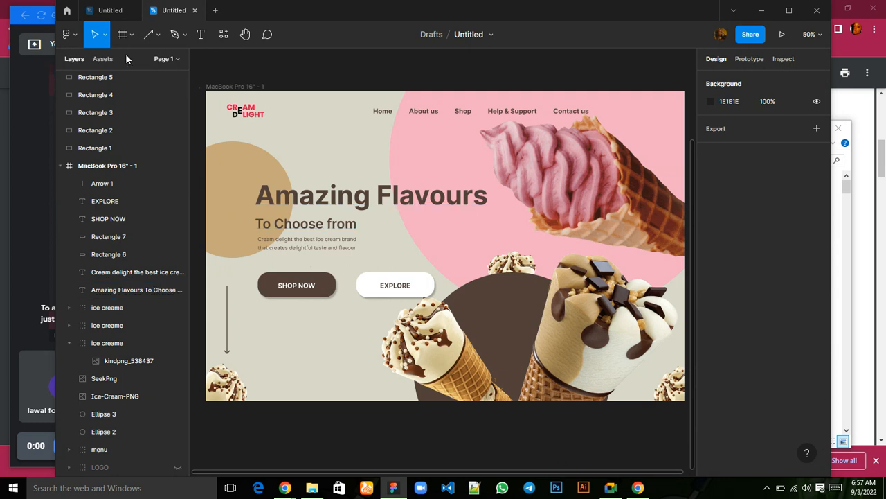
pyautogui.click(199, 43)
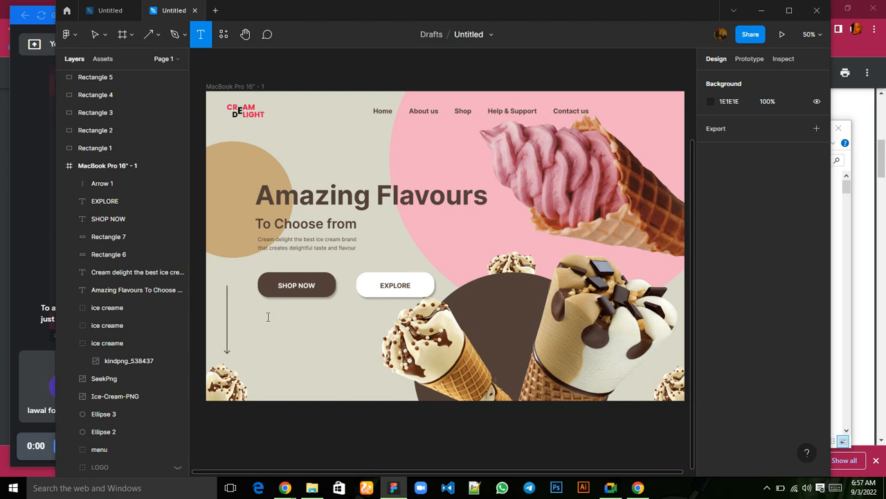
pyautogui.click(268, 316)
pyautogui.write('1200')
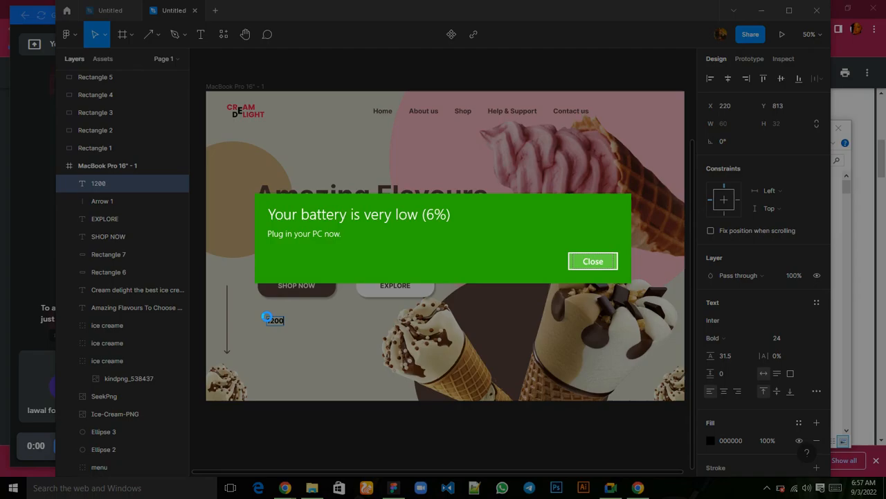
pyautogui.click(588, 263)
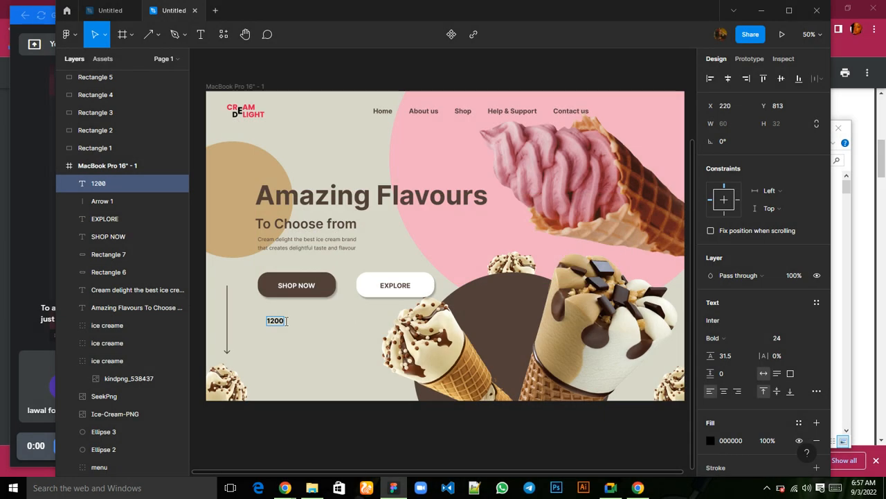
pyautogui.doubleClick(286, 321)
pyautogui.press('BackSpace')
pyautogui.press('BackSpace')
pyautogui.press('BackSpace')
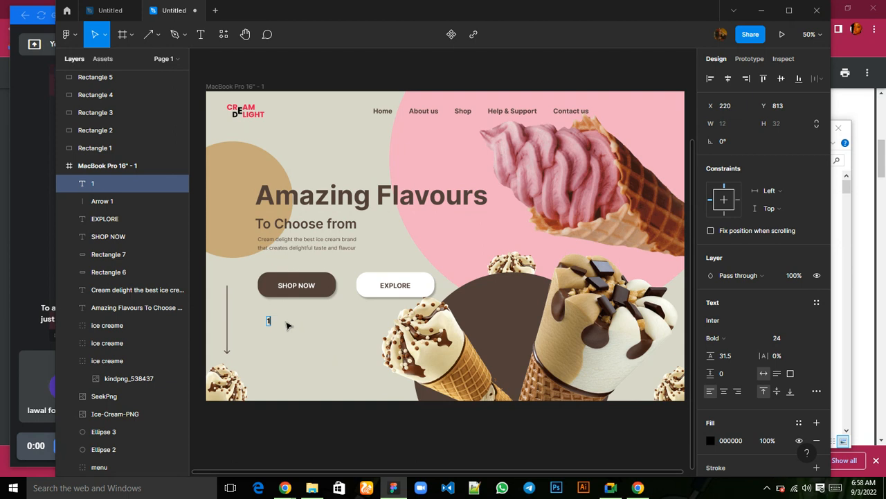
pyautogui.press('BackSpace')
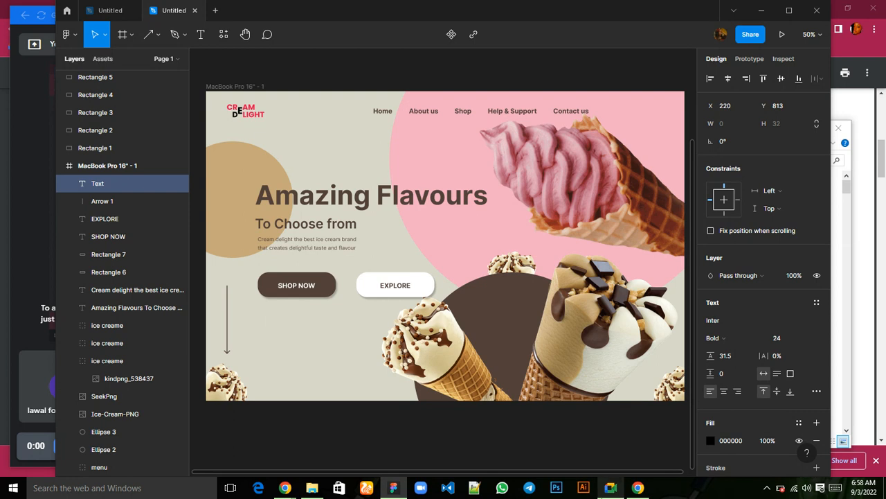
pyautogui.moveTo(611, 487)
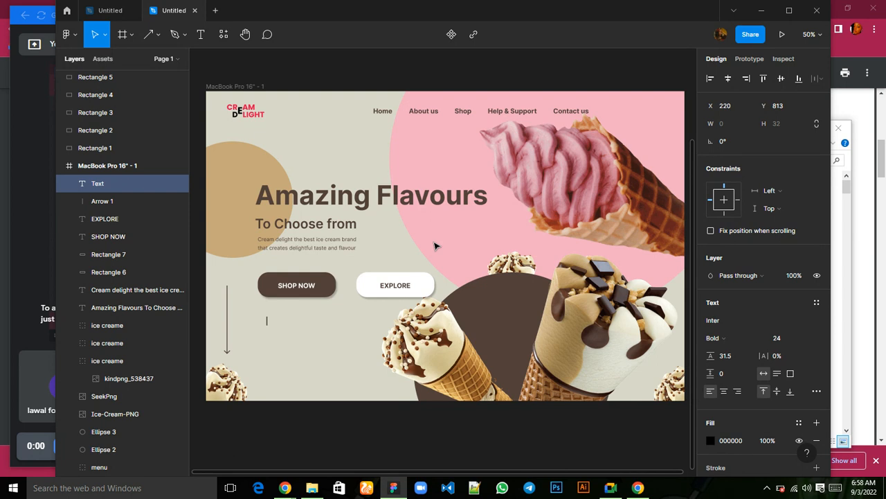
pyautogui.click(226, 90)
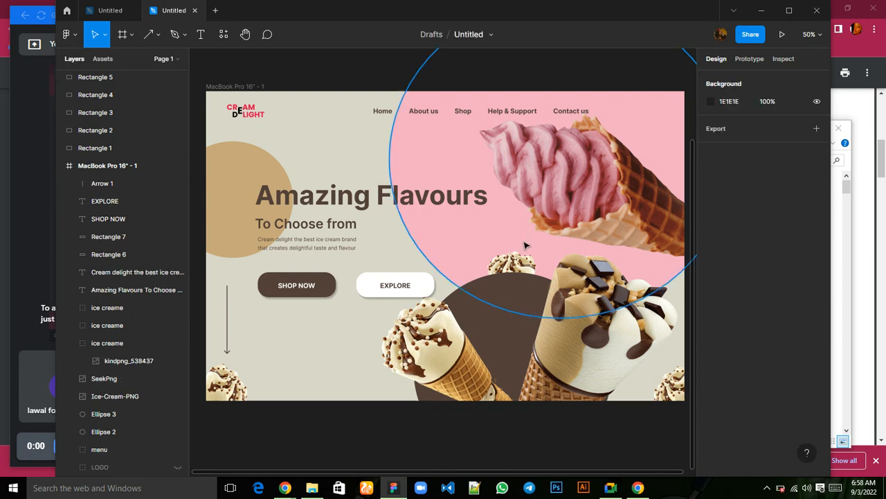
# Add a 1x PNG export setting to the page and select the MacBook Pro 16" - 1 frame for its own export settings.
pyautogui.click(720, 130)
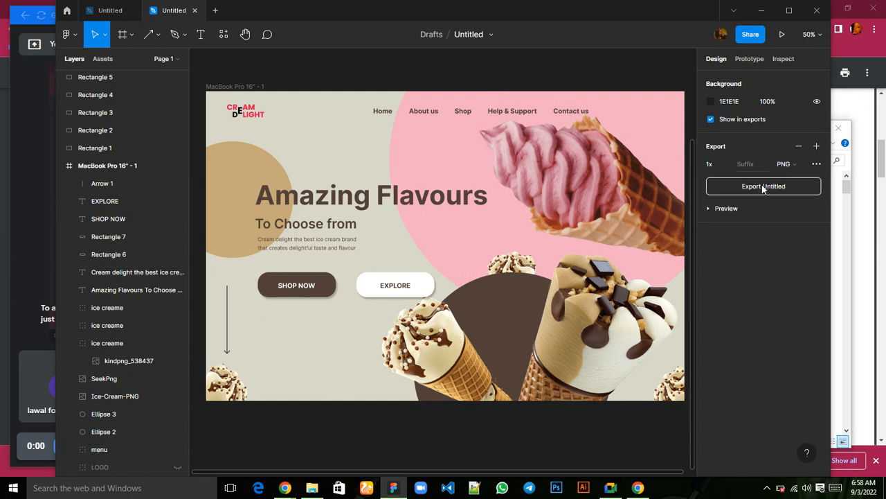
pyautogui.click(218, 88)
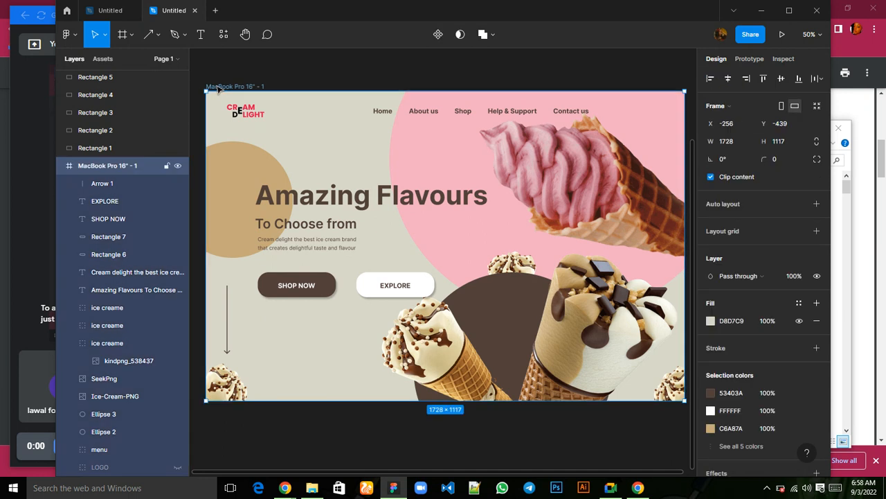
pyautogui.scroll(-2, 760, 409)
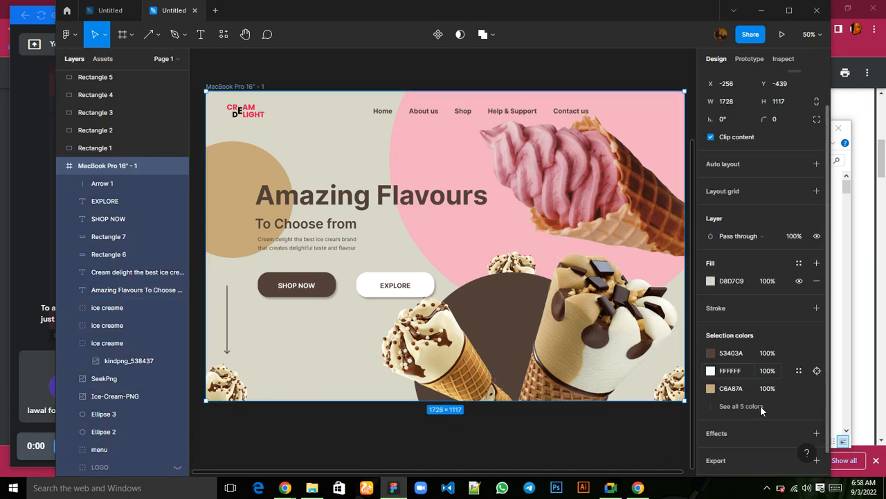